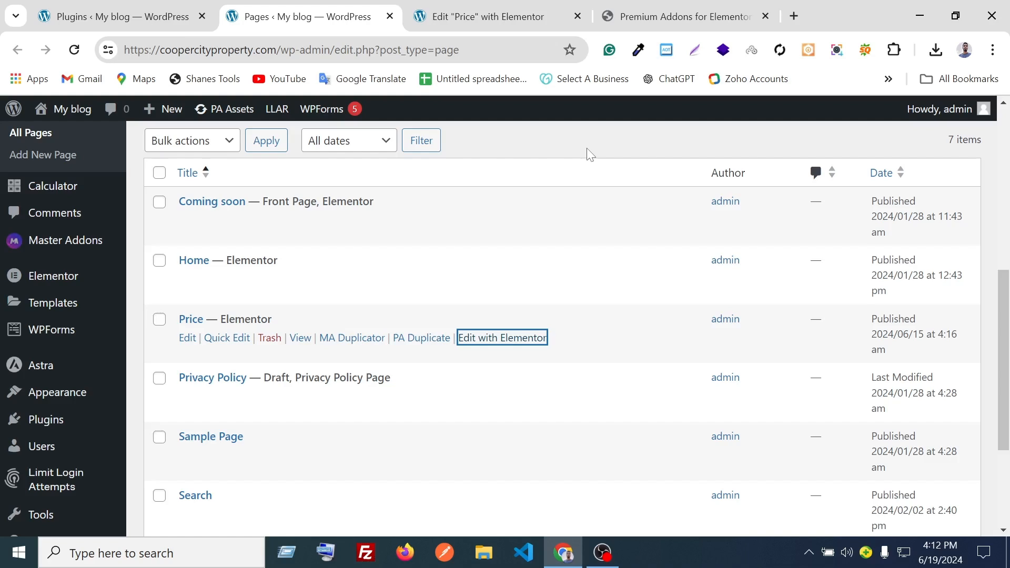
Examine the Premium Addons for Elementor page in the WordPress plugin directory and highlight the plugin's name.
scroll(588, 154, up, 3)
click(678, 11)
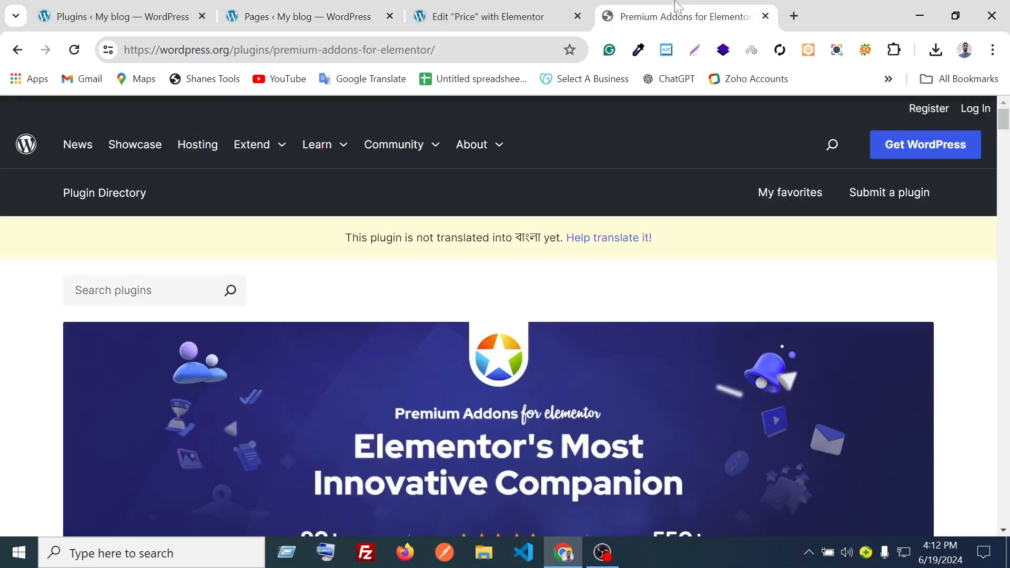
scroll(346, 325, down, 5)
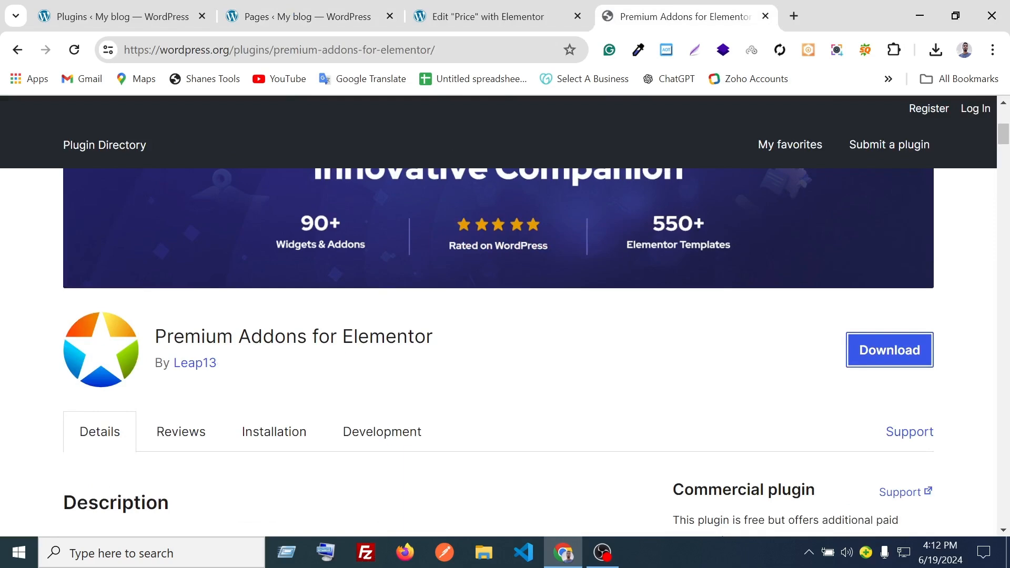
drag(446, 341, 124, 346)
triple_click(326, 337)
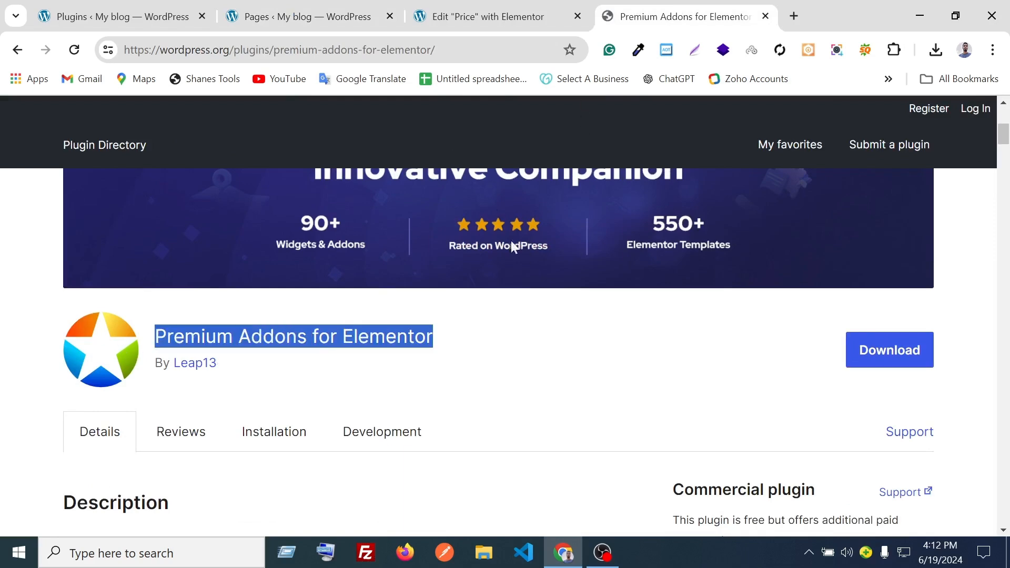
scroll(511, 241, up, 4)
scroll(584, 383, down, 3)
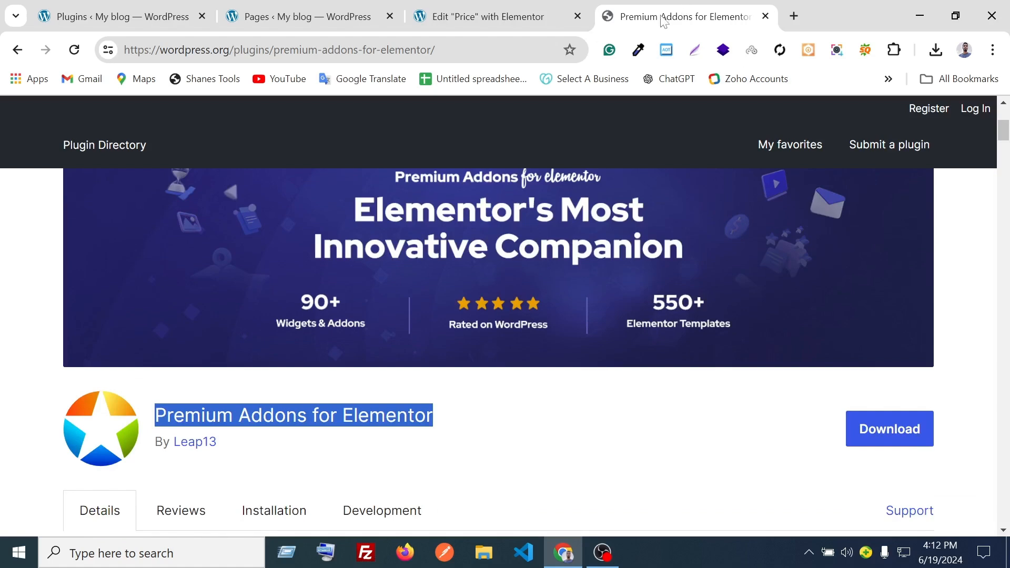
Open the Price page in the Elementor editor and review its pricing cards and Monthly/Yearly switch.
click(343, 11)
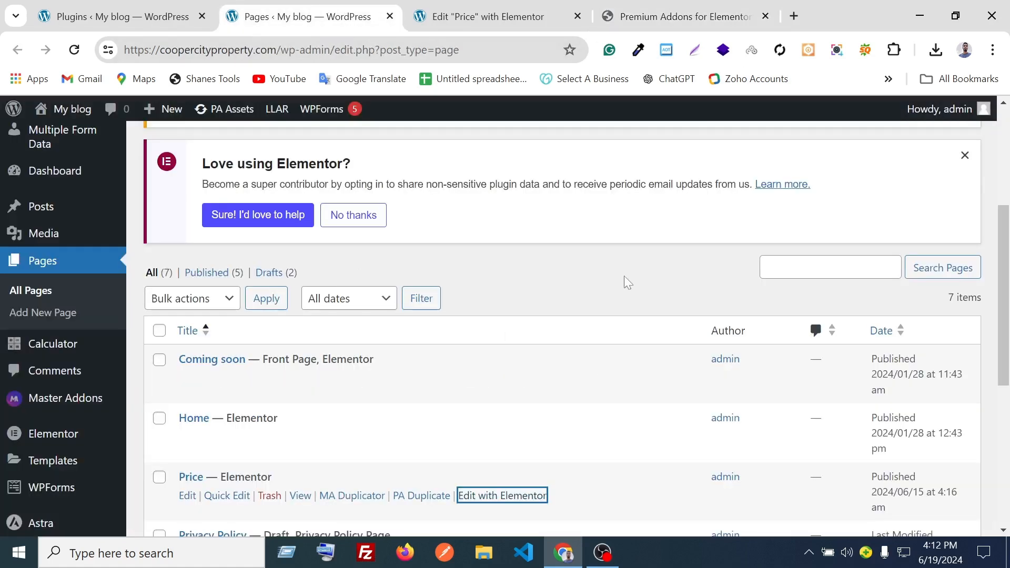
scroll(583, 354, down, 3)
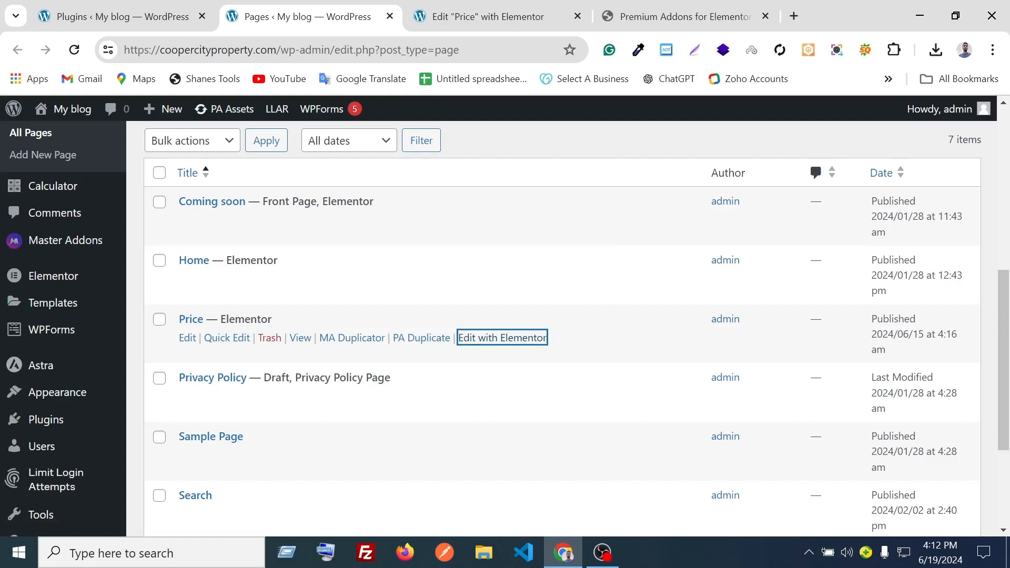
click(463, 338)
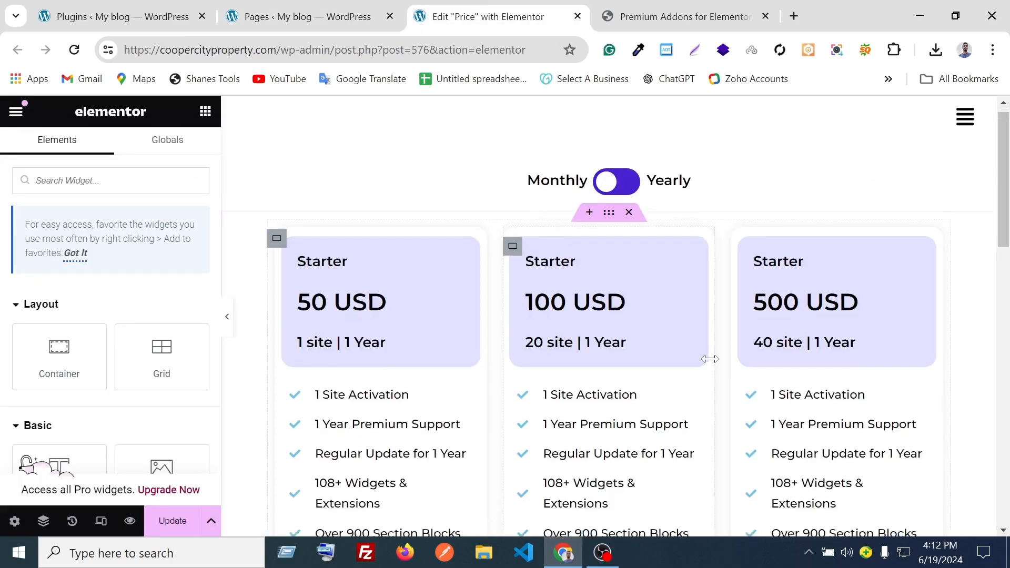
scroll(633, 135, down, 3)
scroll(589, 358, up, 3)
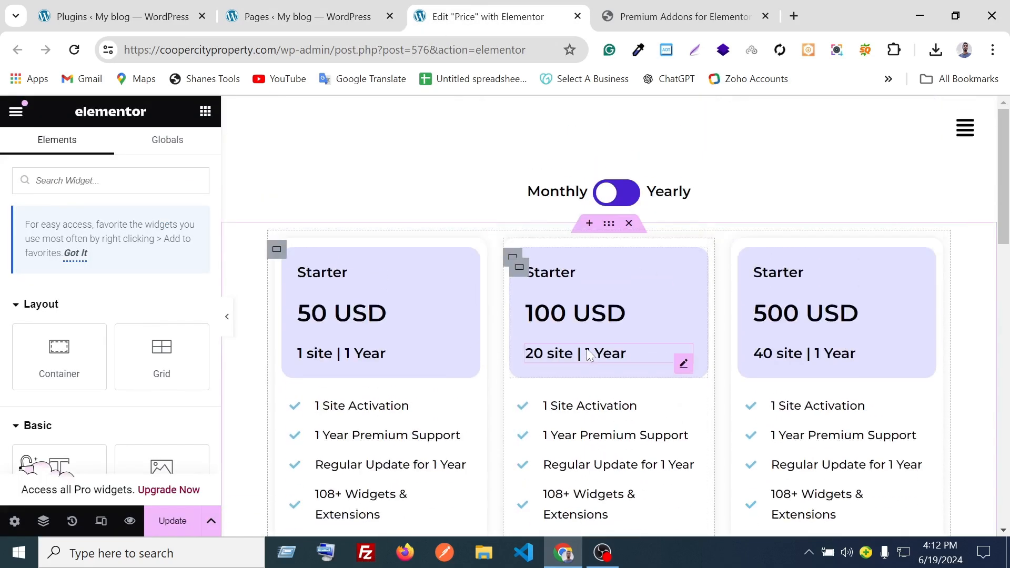
scroll(652, 347, down, 7)
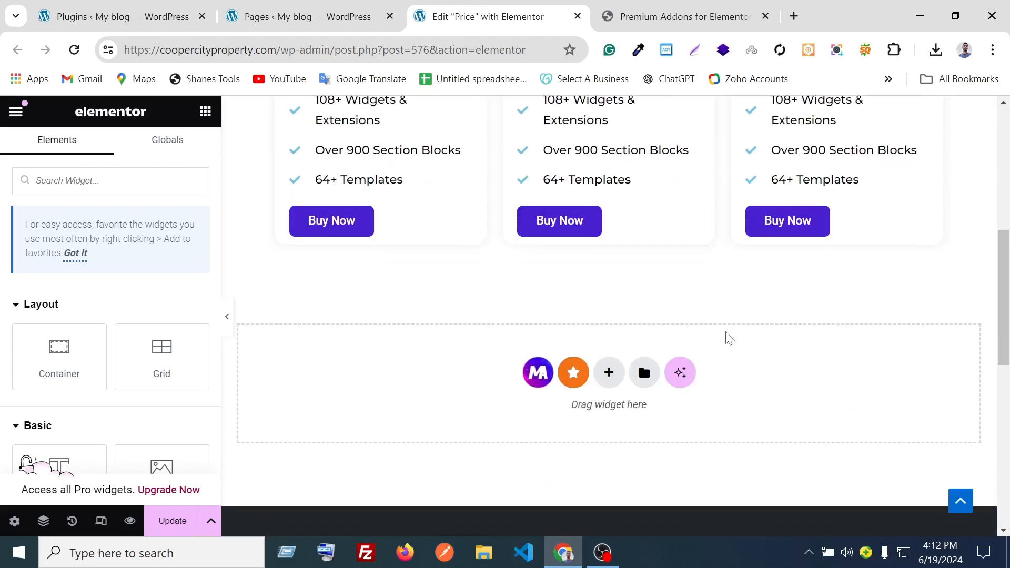
scroll(654, 348, up, 6)
scroll(673, 418, up, 2)
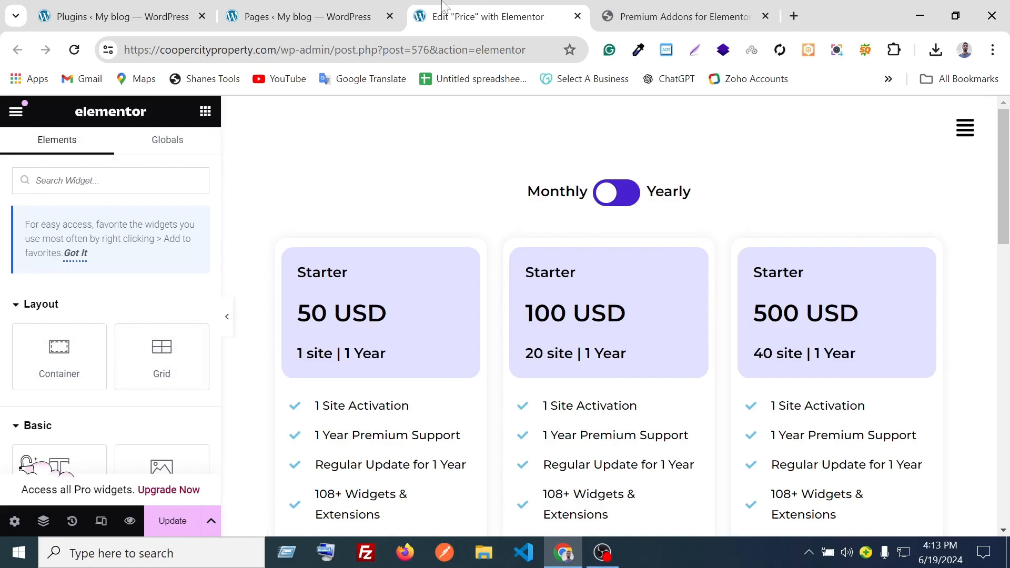
Dismiss the Premium Mobile Menu widget notice on the site's Plugins page and look through the installed plugins.
click(300, 16)
click(132, 16)
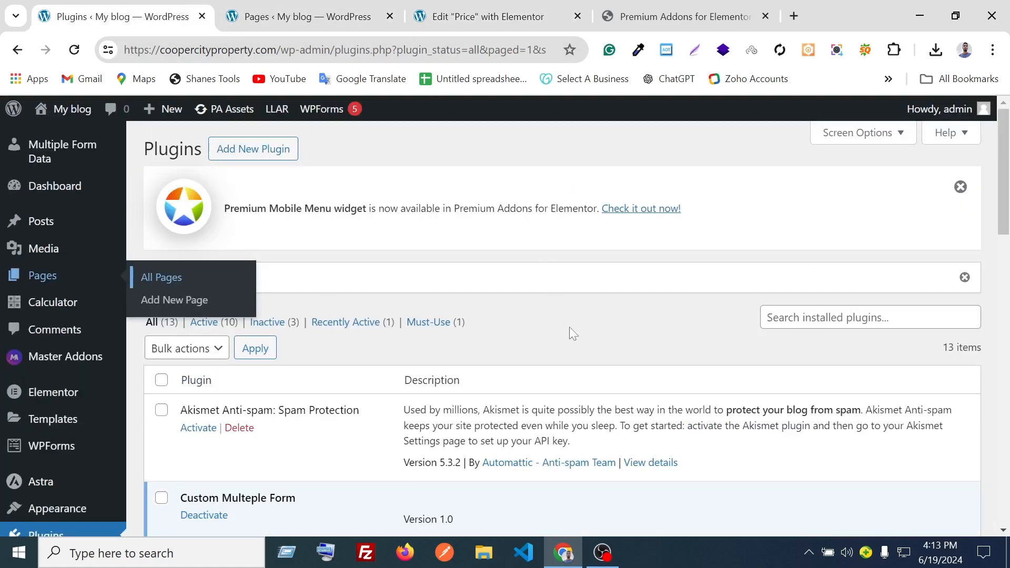
click(960, 187)
scroll(337, 345, down, 9)
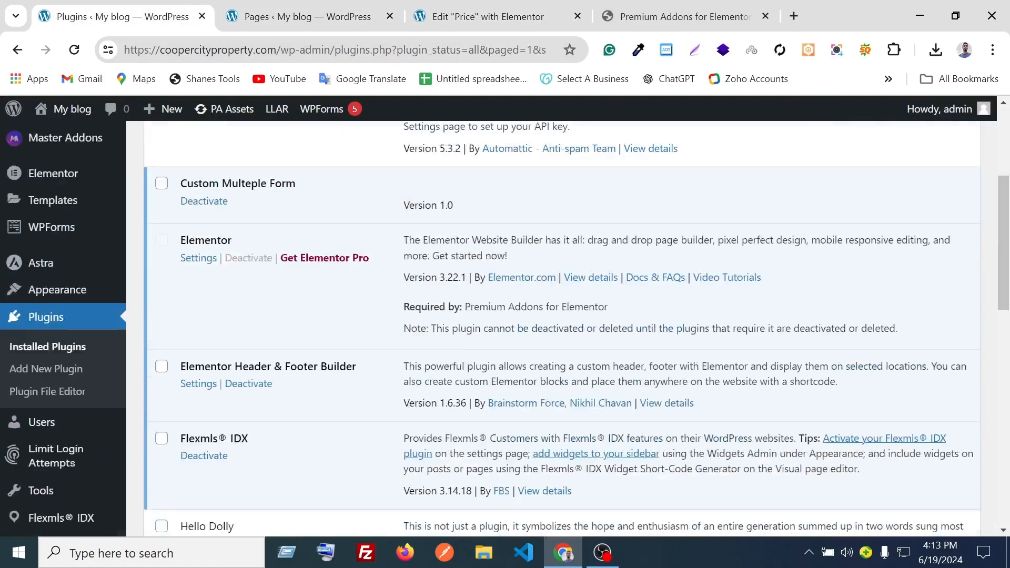
scroll(337, 345, up, 10)
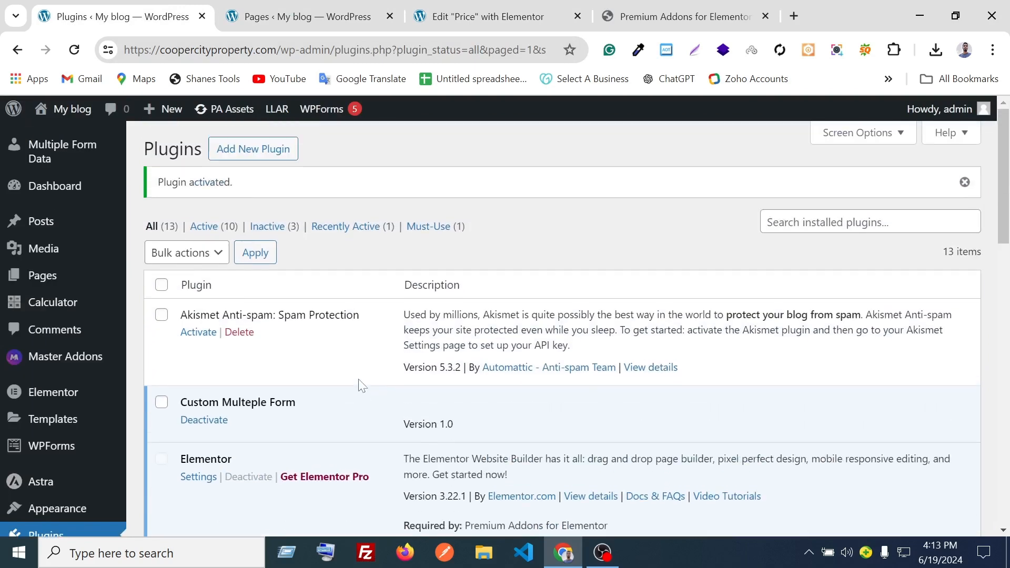
Return to the Premium Addons for Elementor directory page and review its banner and download section.
click(679, 16)
scroll(825, 412, up, 5)
scroll(826, 412, down, 5)
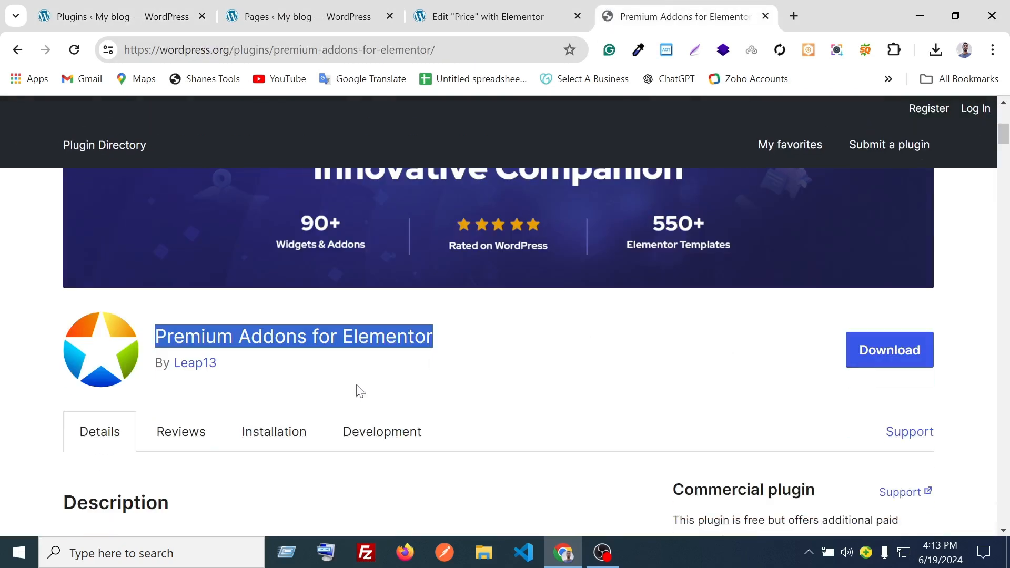
click(448, 343)
scroll(563, 257, up, 5)
scroll(657, 344, down, 5)
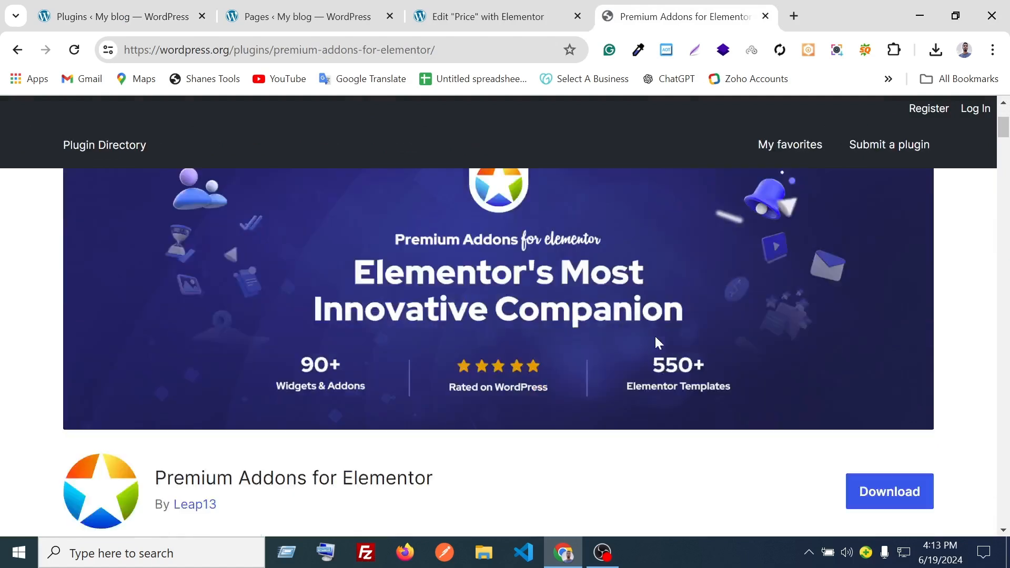
click(334, 8)
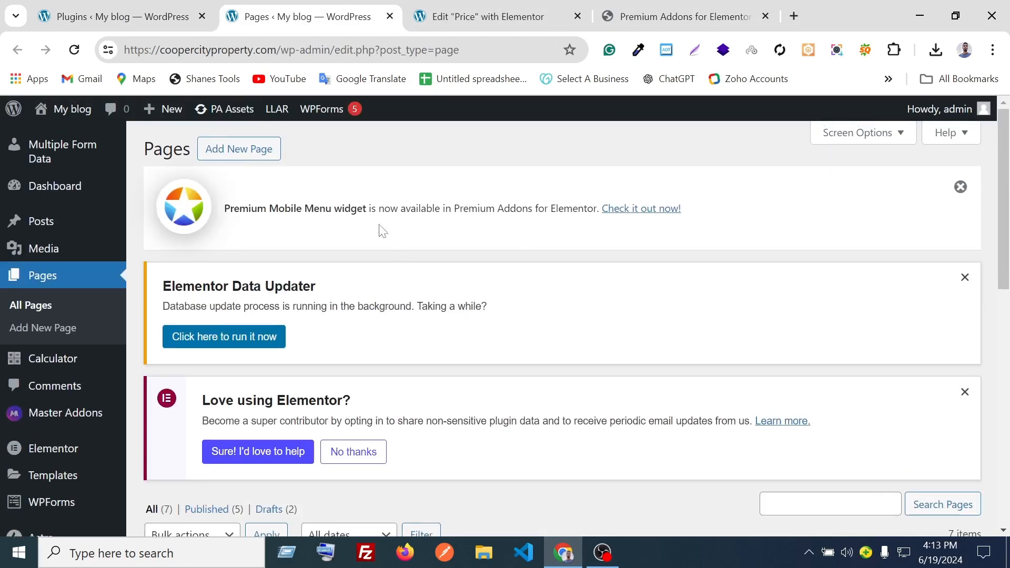
click(239, 153)
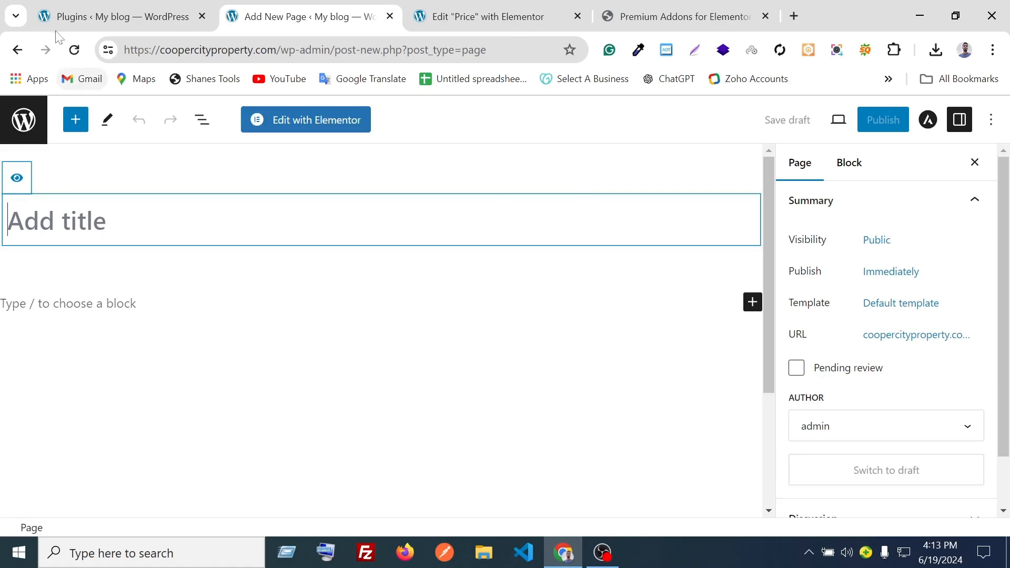
click(18, 51)
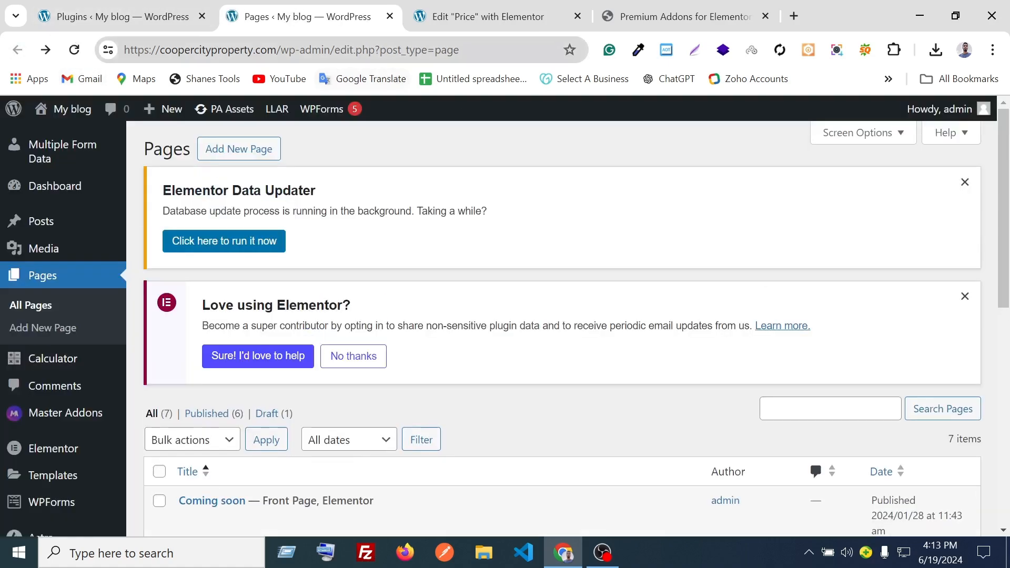
drag(405, 50, 463, 55)
click(619, 157)
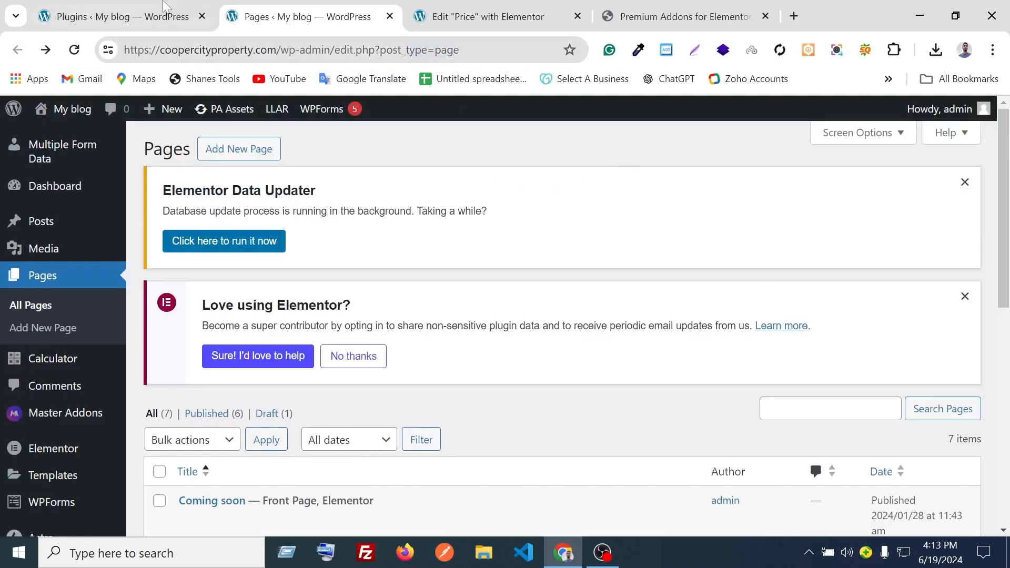
Open the upload form for adding a new plugin and choose premium-addons-for-elementor.4.10.34.zip from Downloads as its file.
click(174, 14)
scroll(239, 303, down, 5)
scroll(90, 211, up, 5)
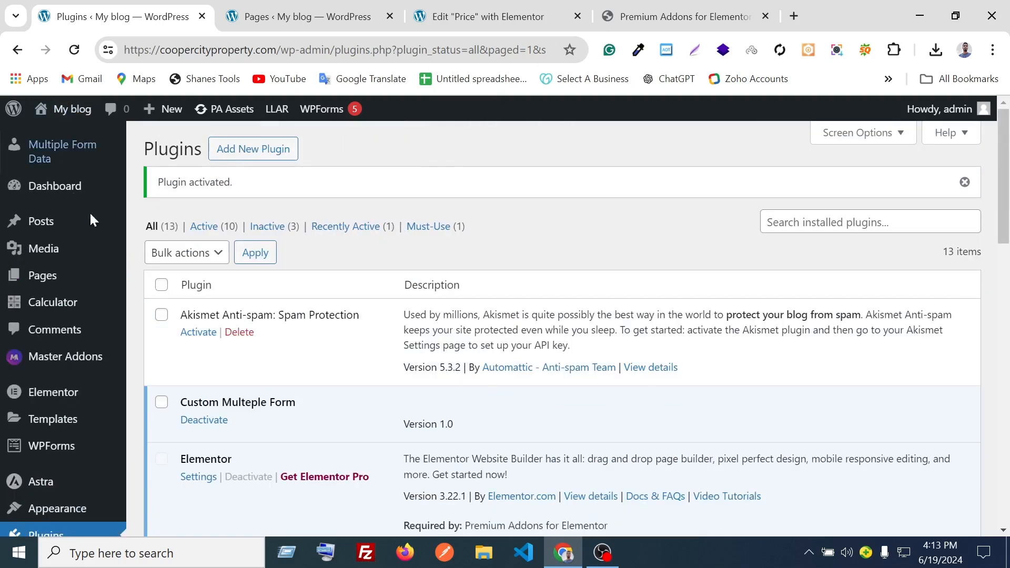
click(242, 152)
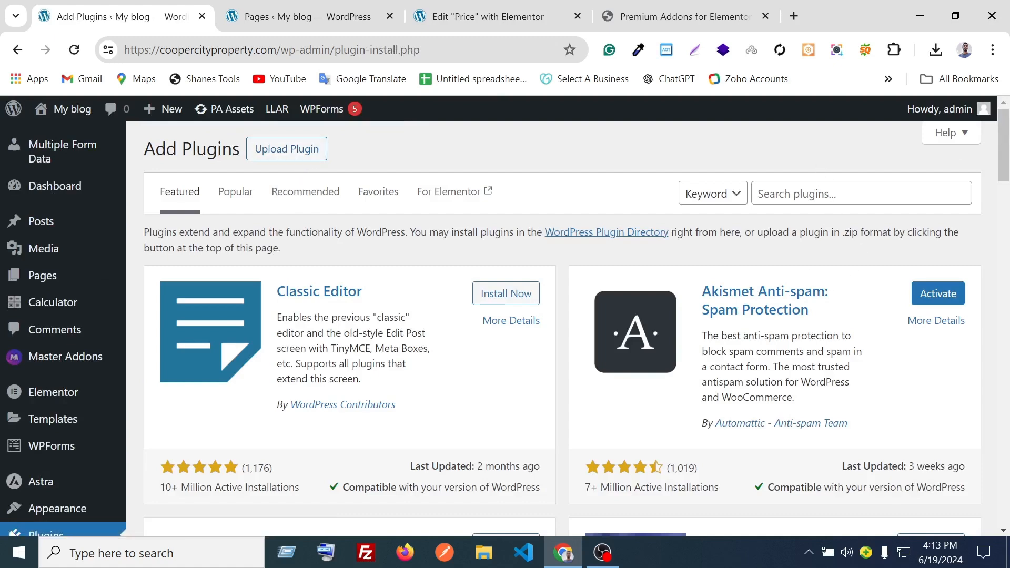
click(291, 157)
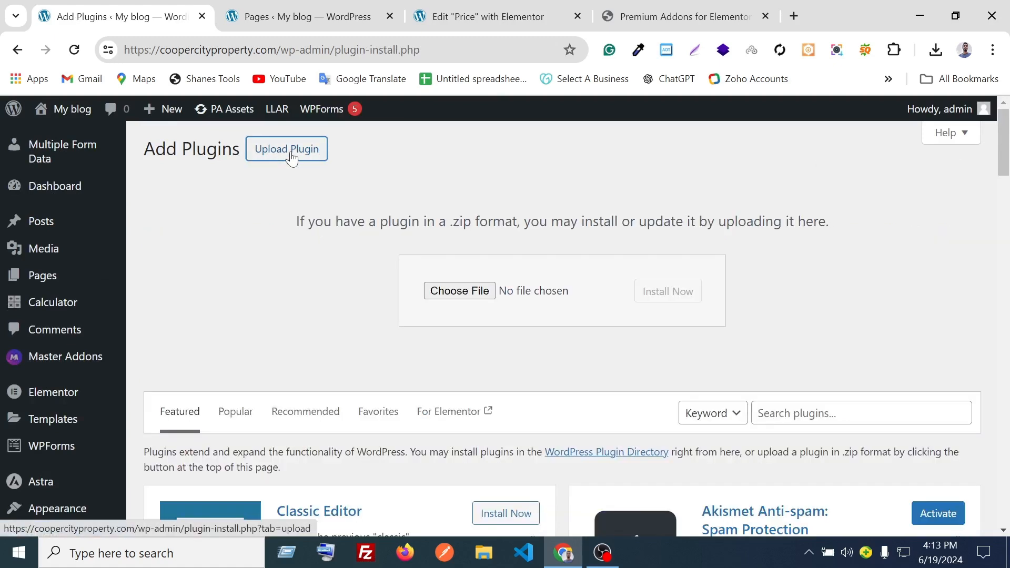
click(482, 294)
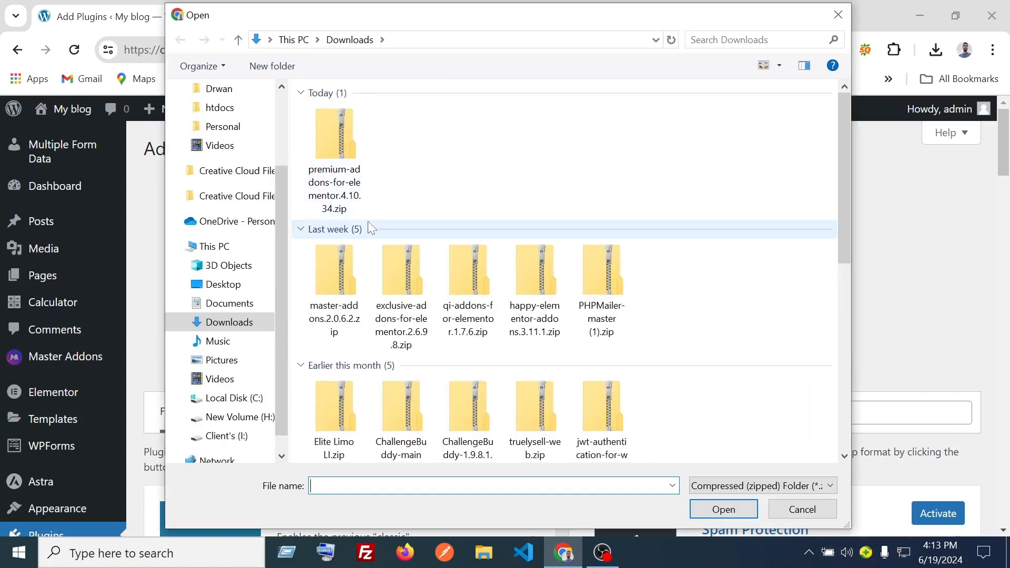
click(345, 188)
click(724, 509)
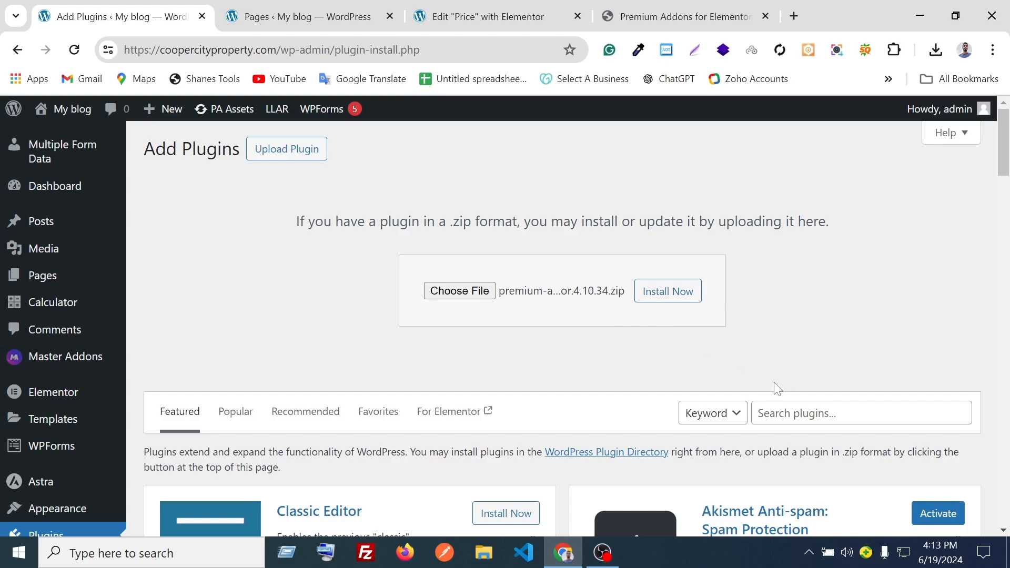
scroll(345, 355, down, 5)
scroll(345, 355, up, 5)
Look over the Pages list, return to the Price page in Elementor, and search its widgets for "modal".
click(289, 6)
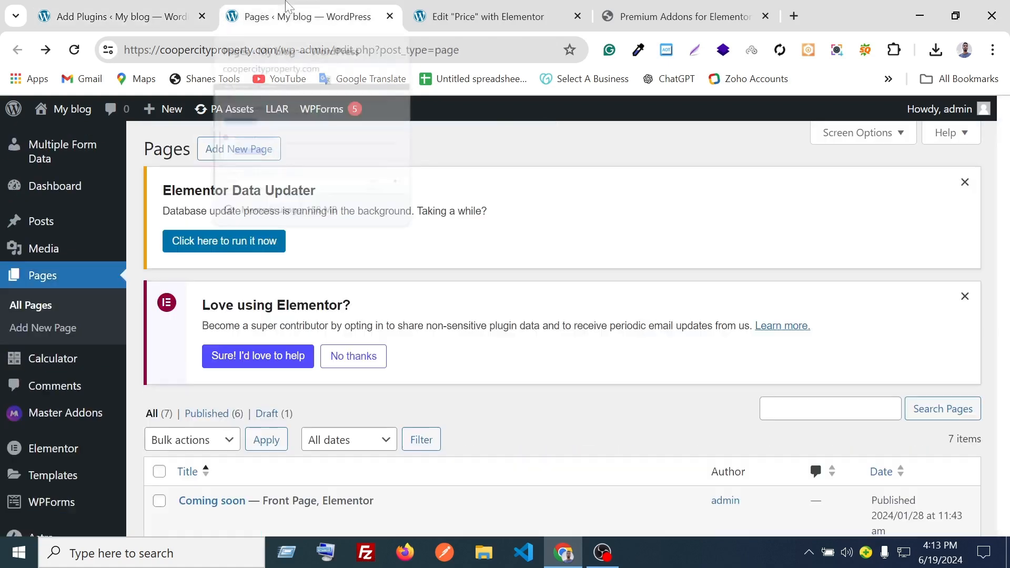
scroll(402, 263, down, 8)
scroll(408, 295, up, 10)
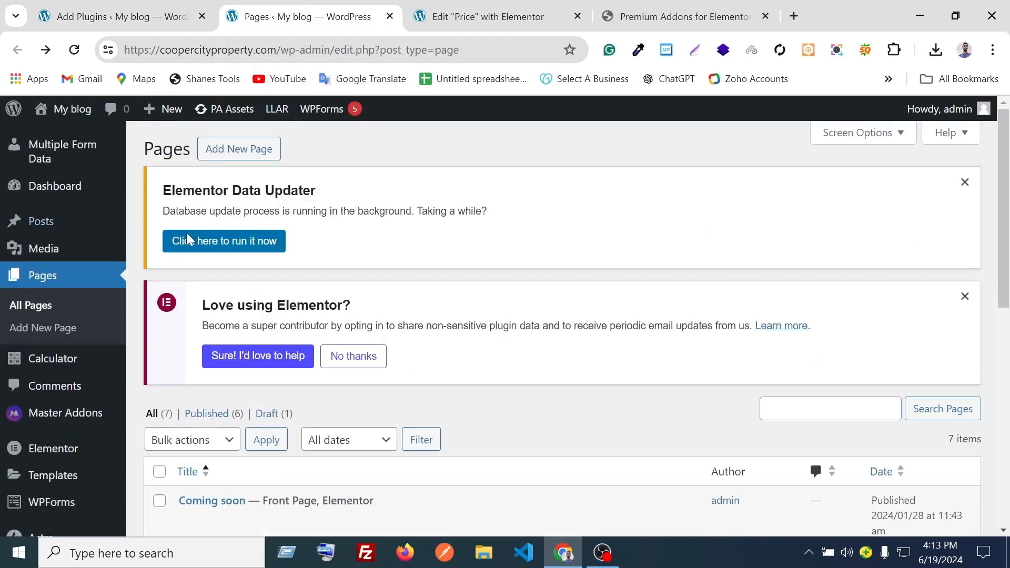
key(ctrl+Tab)
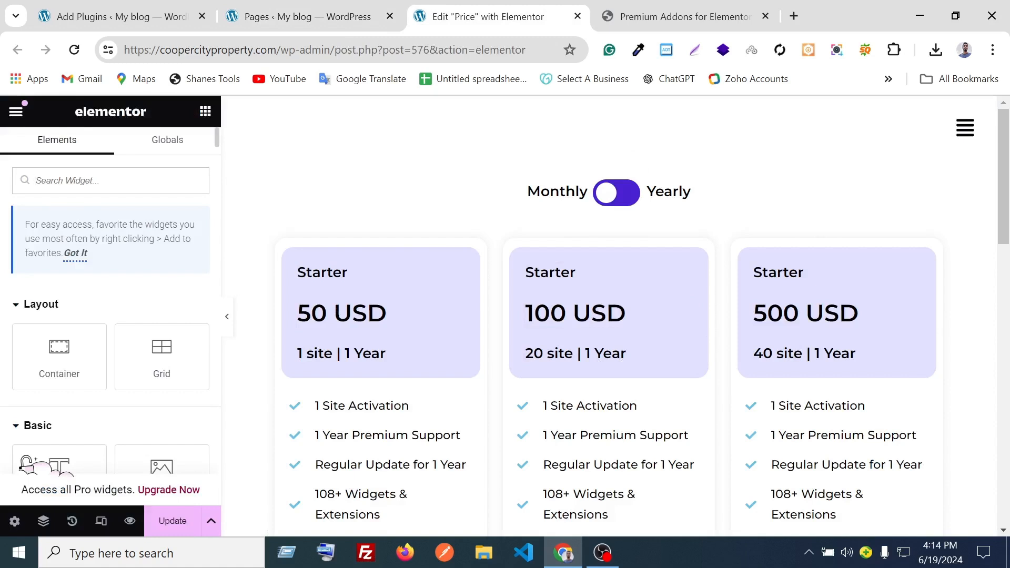
text(modal)
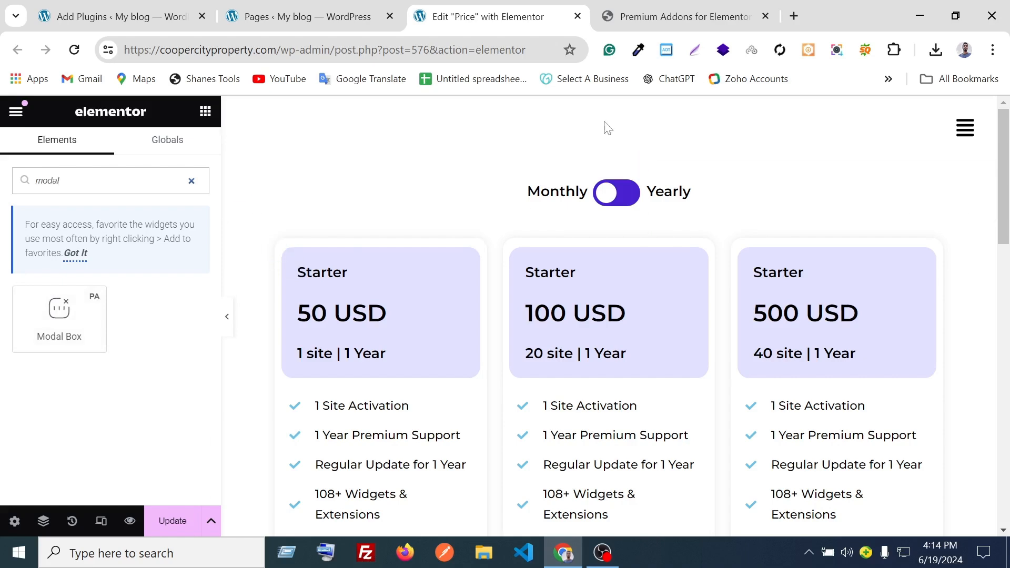
Add a Flexbox container above the Monthly/Yearly switch and nest another container inside it.
click(589, 163)
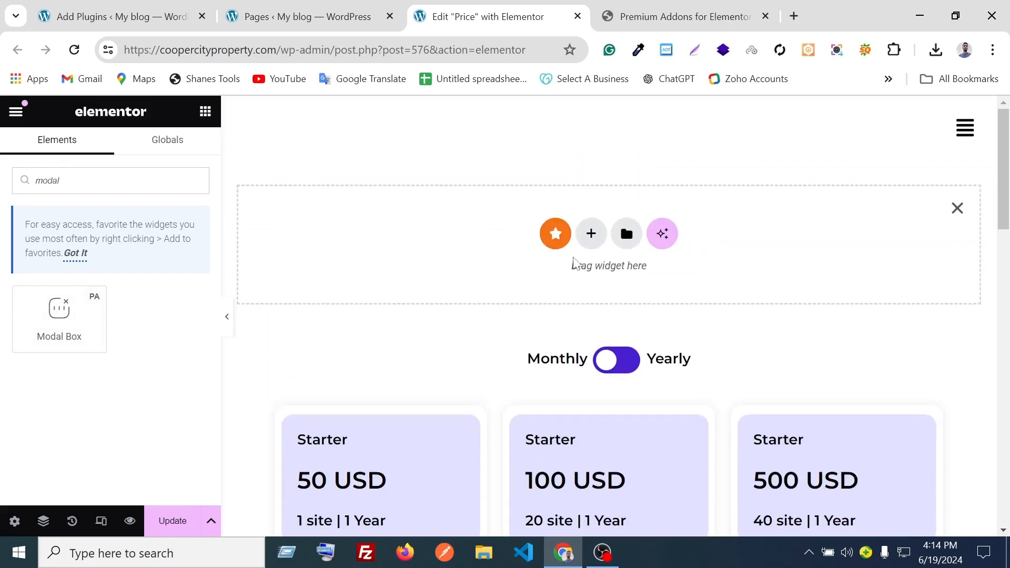
click(591, 232)
click(557, 298)
click(479, 270)
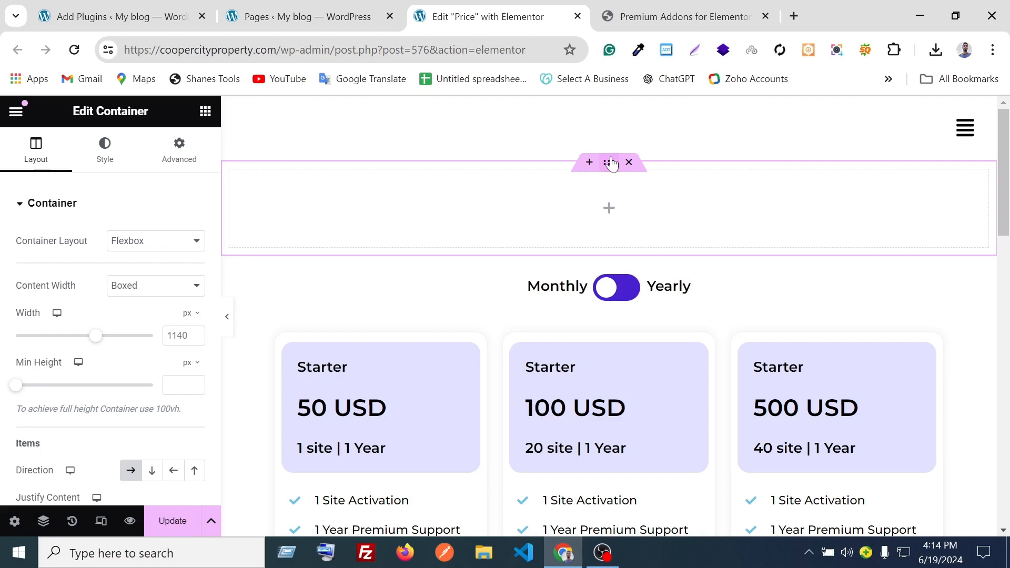
click(205, 111)
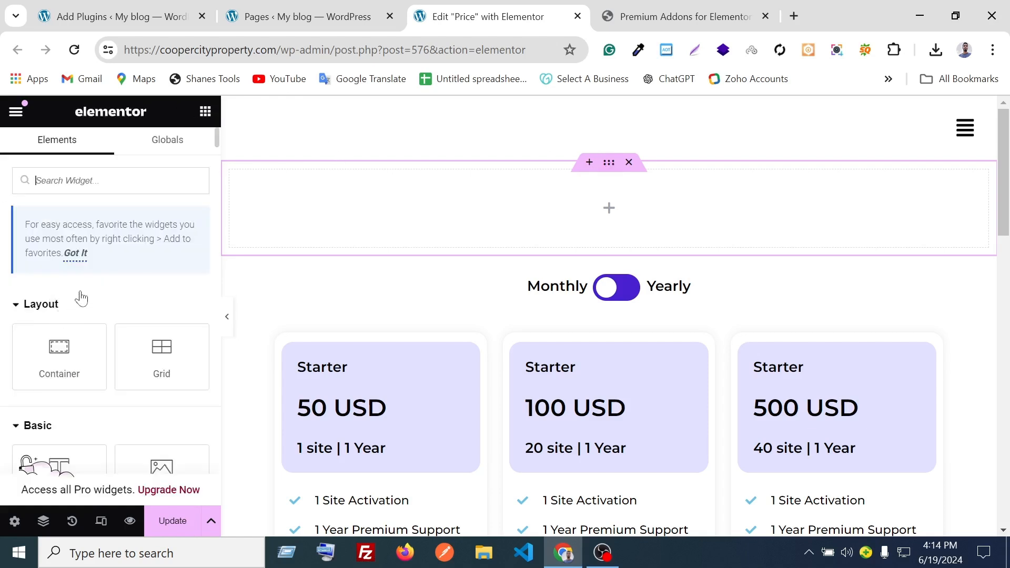
drag(59, 353, 560, 234)
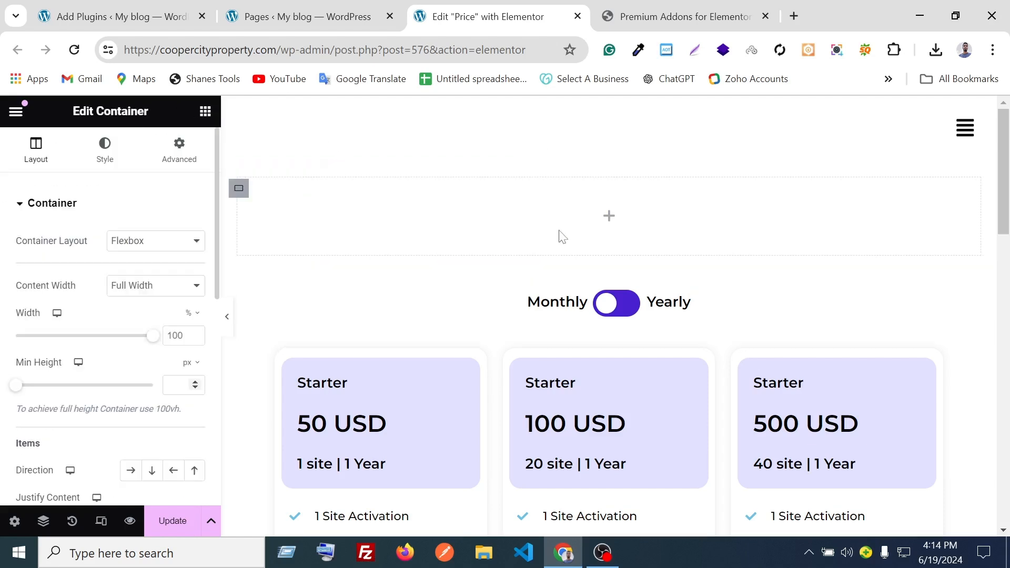
Search the widgets for "modal" and place the Modal Box widget in the nested container above the Monthly/Yearly switch.
click(611, 218)
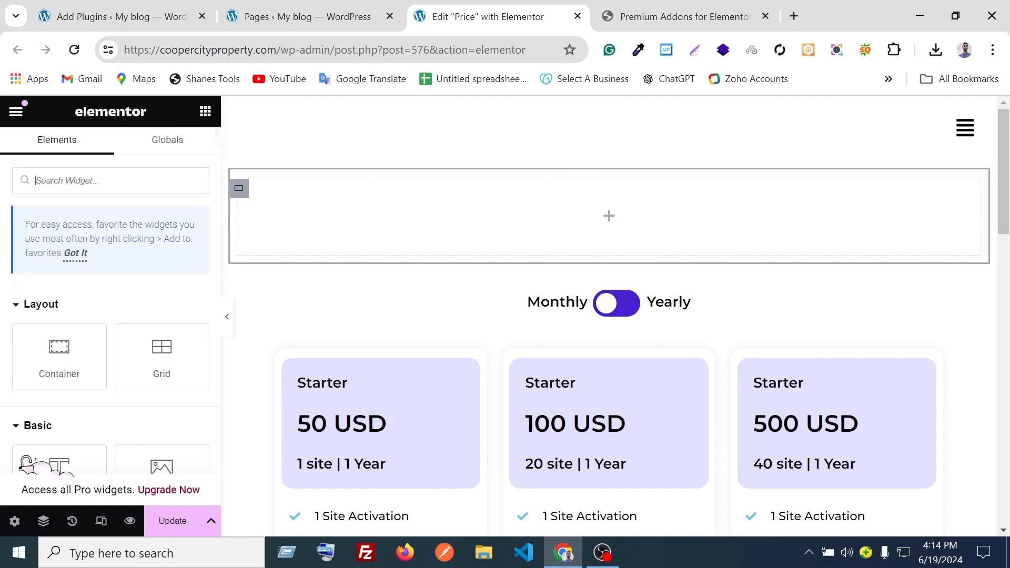
click(205, 113)
text(m)
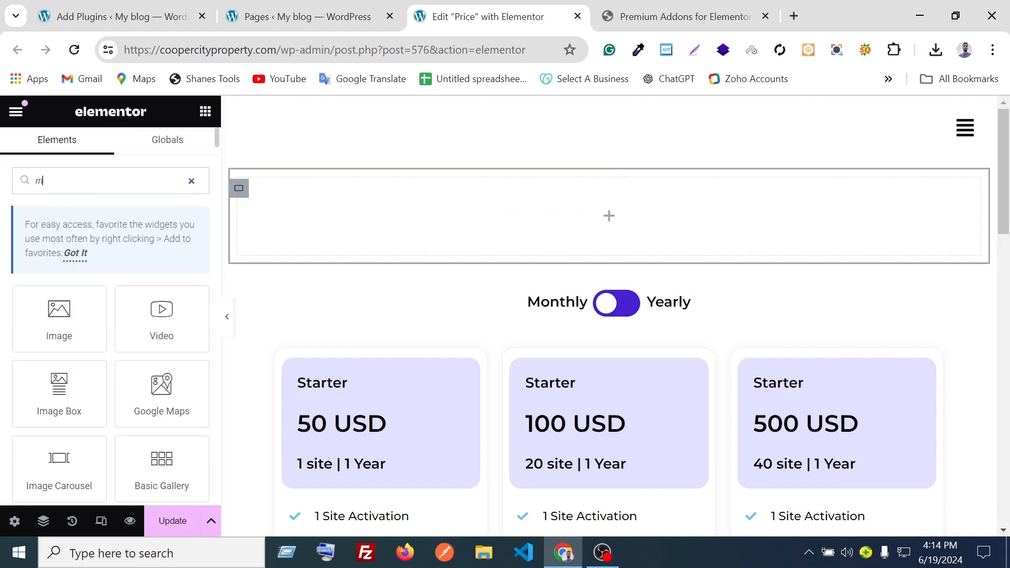
text(odal)
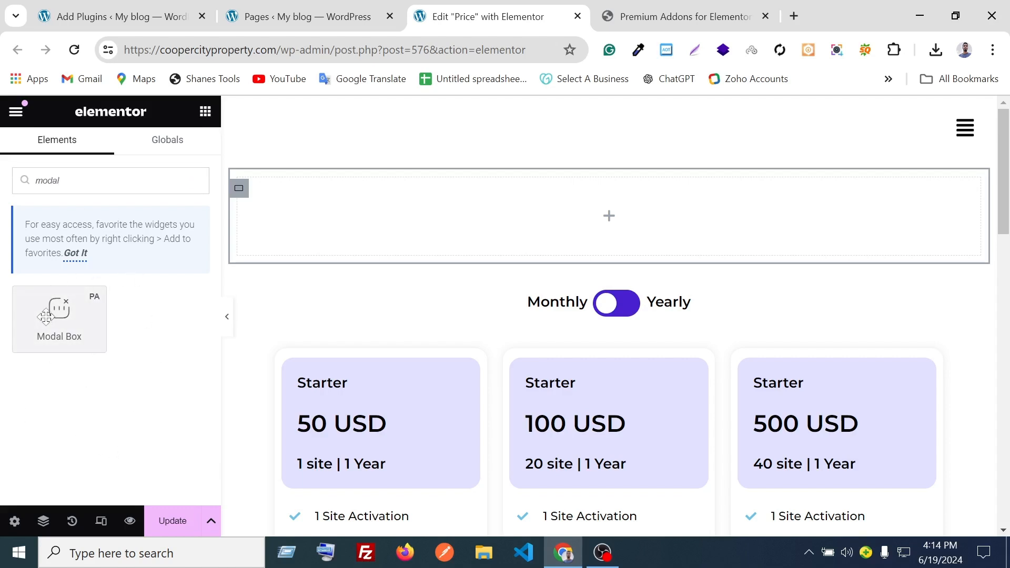
drag(44, 315, 606, 213)
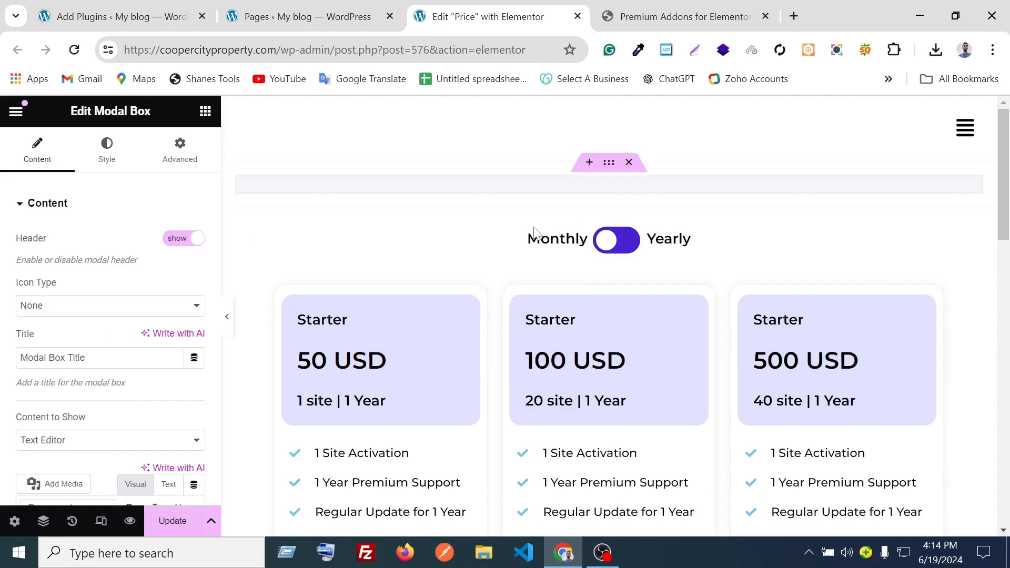
Preview the Modal Box popup from its Premium Addons trigger button and close it again.
click(582, 212)
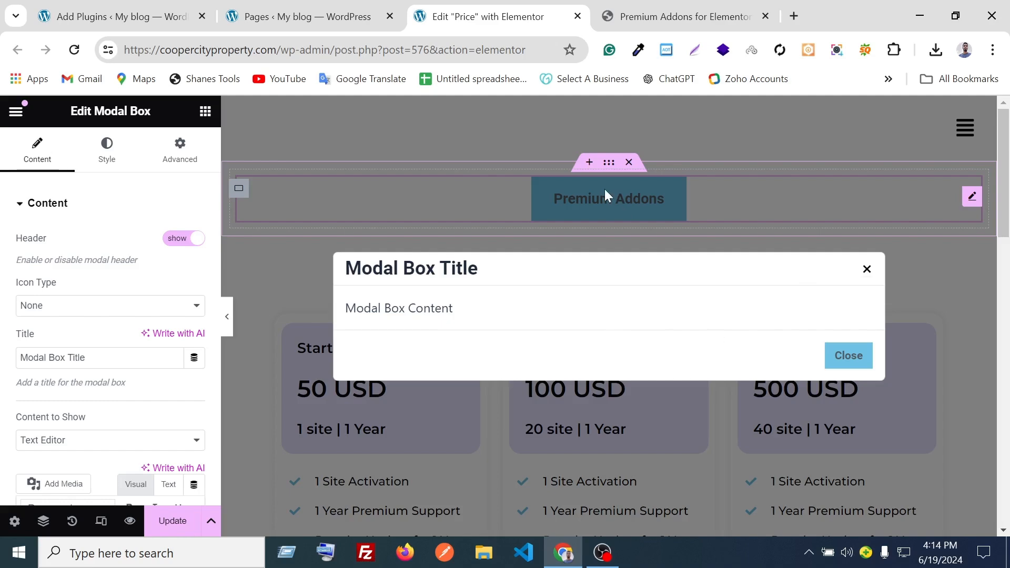
click(649, 207)
click(670, 192)
click(677, 210)
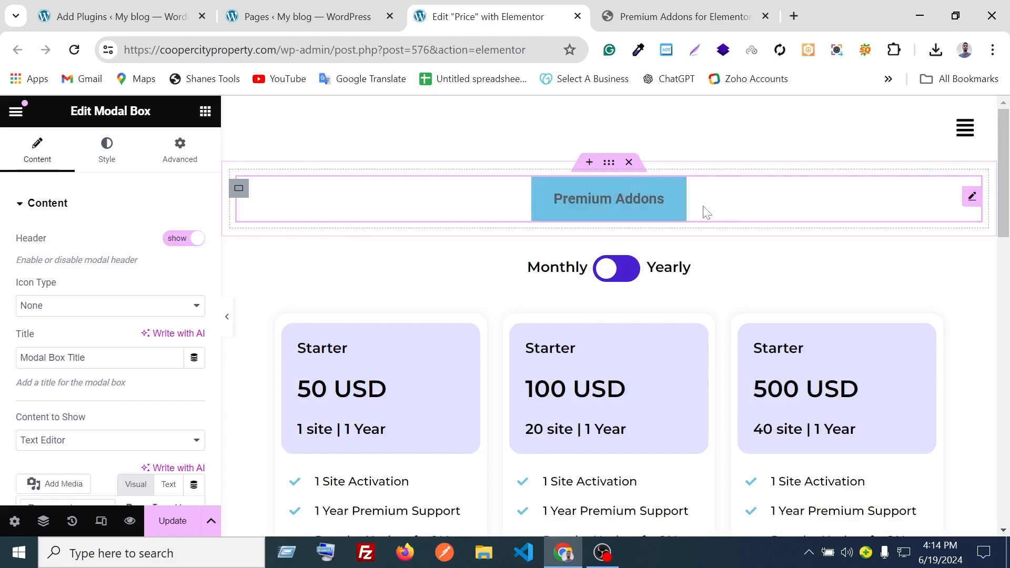
Return to the WordPress Pages list and dismiss the Elementor Data Updater and Love using Elementor notices.
click(307, 13)
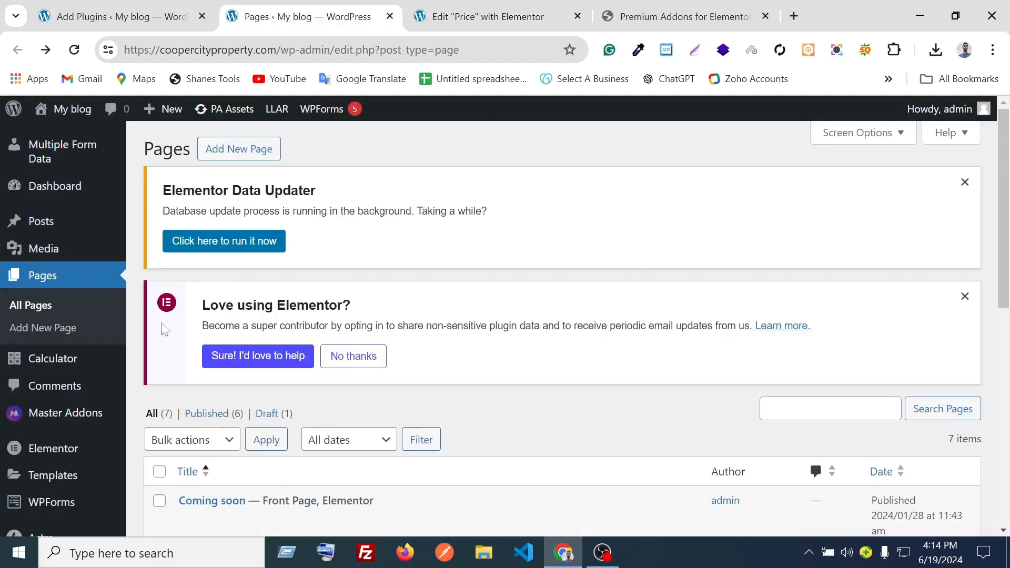
click(965, 297)
click(965, 182)
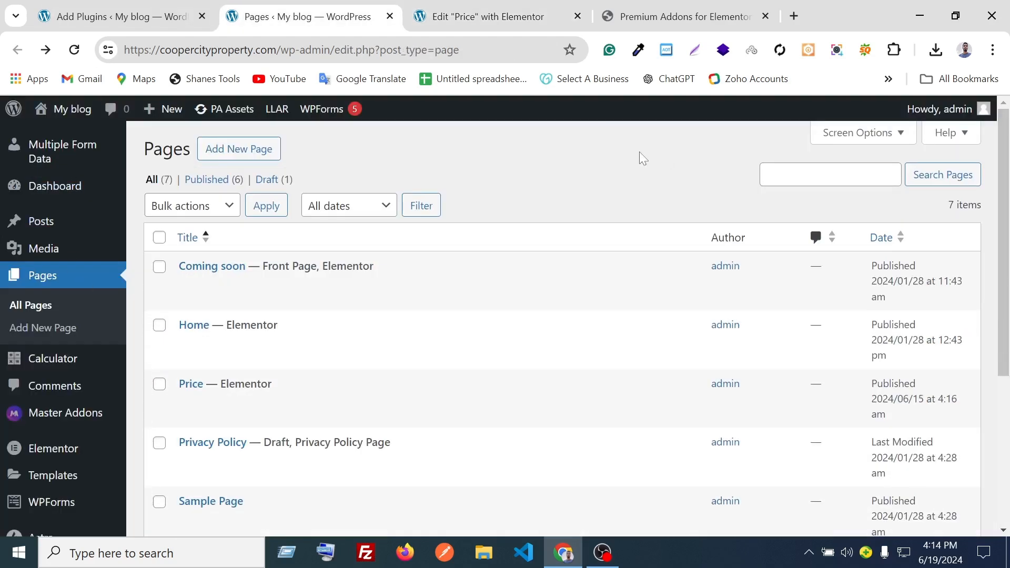
Open the Elementor form for adding a new template in a separate browser tab.
scroll(58, 300, down, 6)
scroll(105, 290, up, 6)
scroll(113, 264, down, 3)
mouse_move(116, 263)
mouse_move(41, 323)
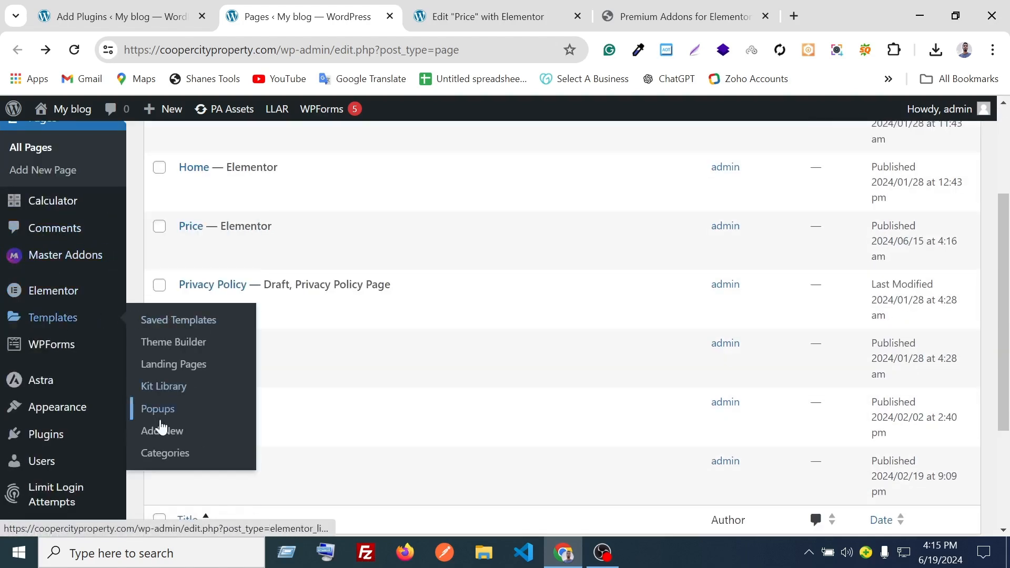
middle_click(158, 431)
click(389, 8)
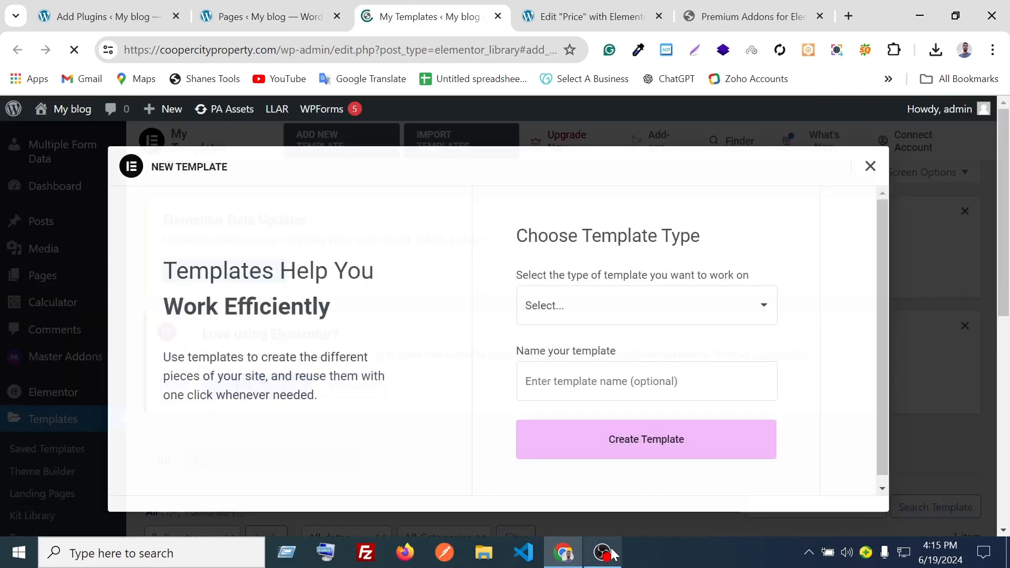
click(611, 550)
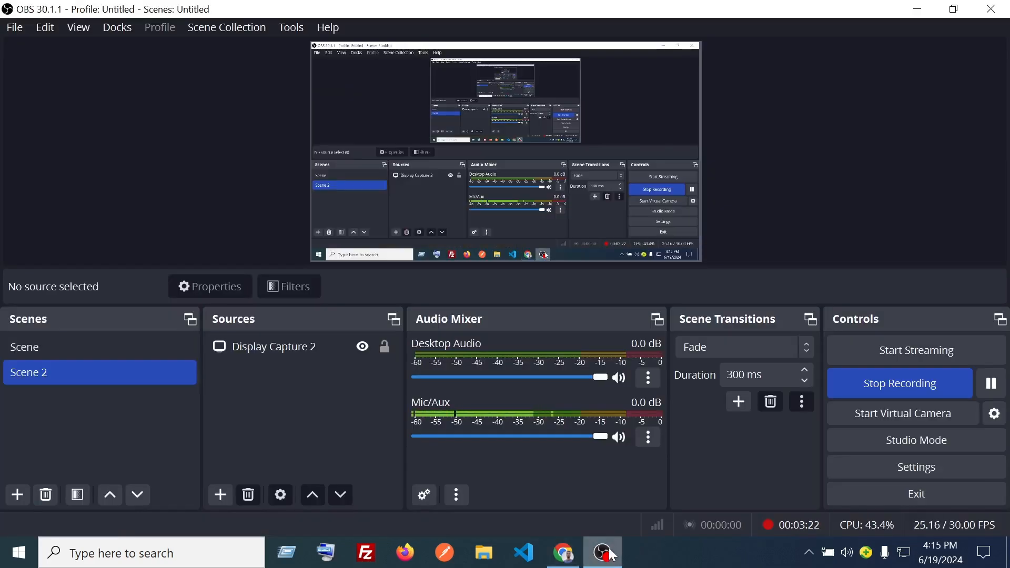
click(611, 552)
click(553, 320)
click(548, 320)
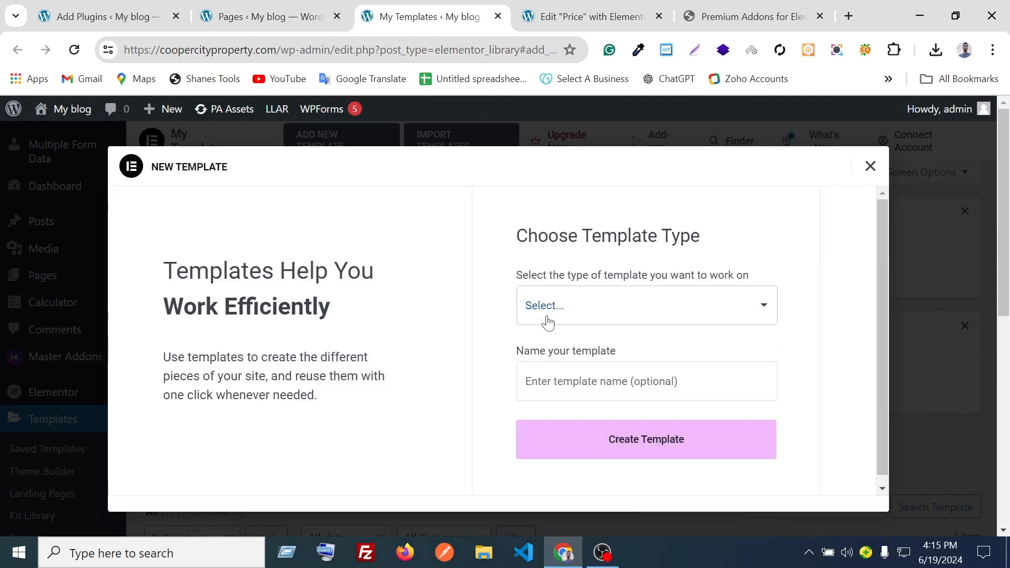
Create a new template of type Container named "Pup up".
click(547, 320)
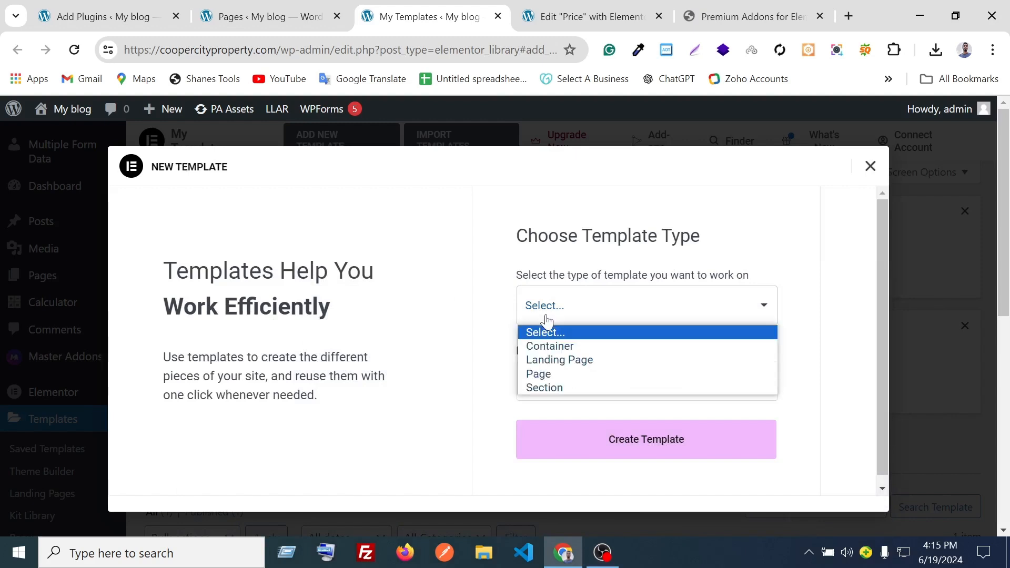
click(583, 346)
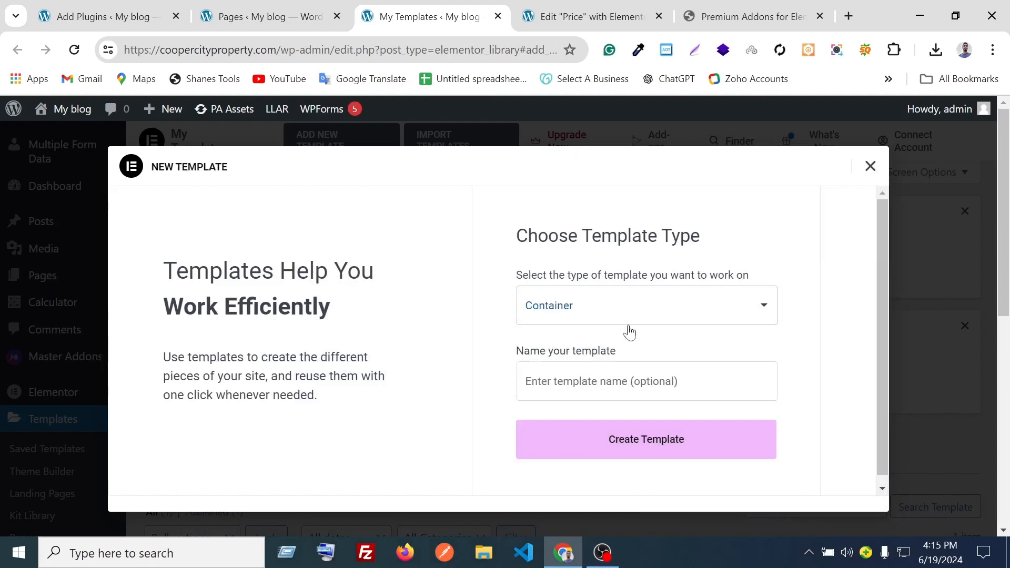
scroll(627, 332, down, 1)
click(623, 374)
scroll(624, 375, up, 1)
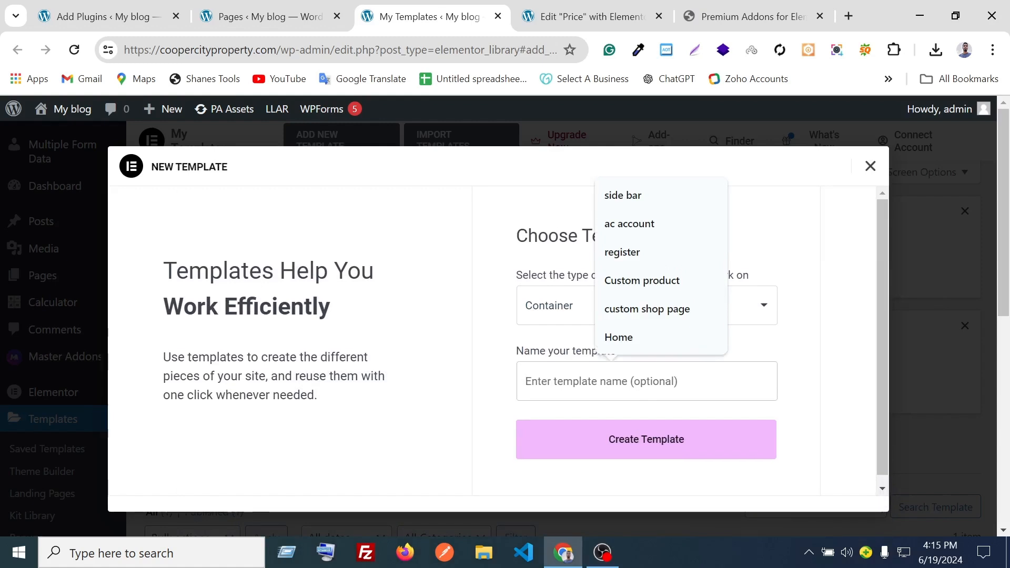
text(P)
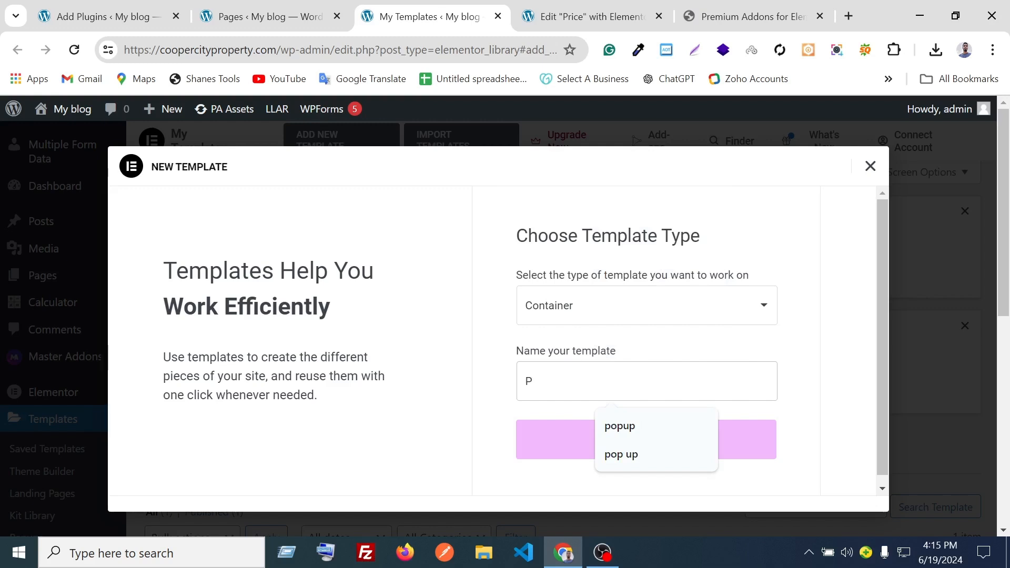
text(up up)
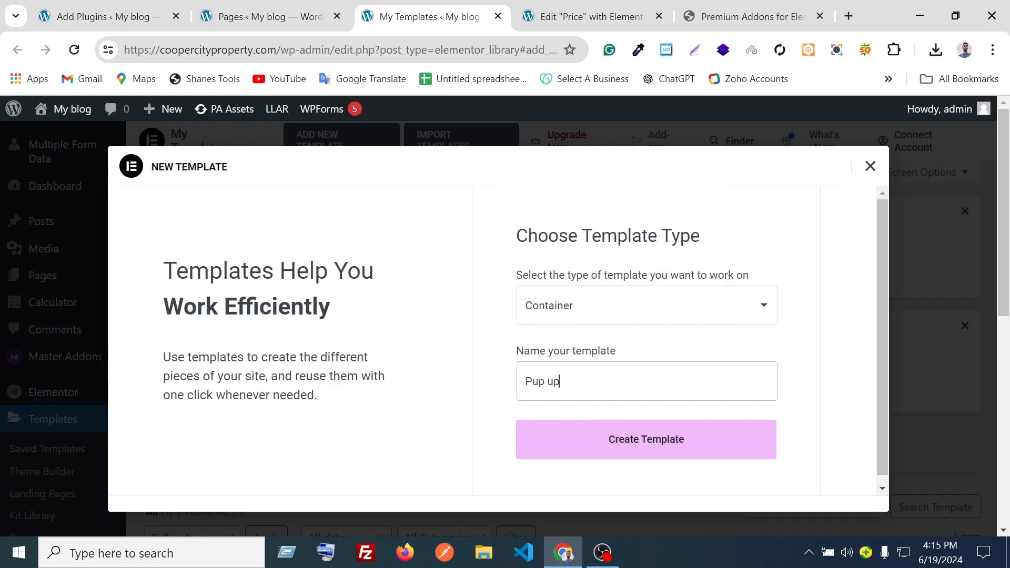
click(644, 463)
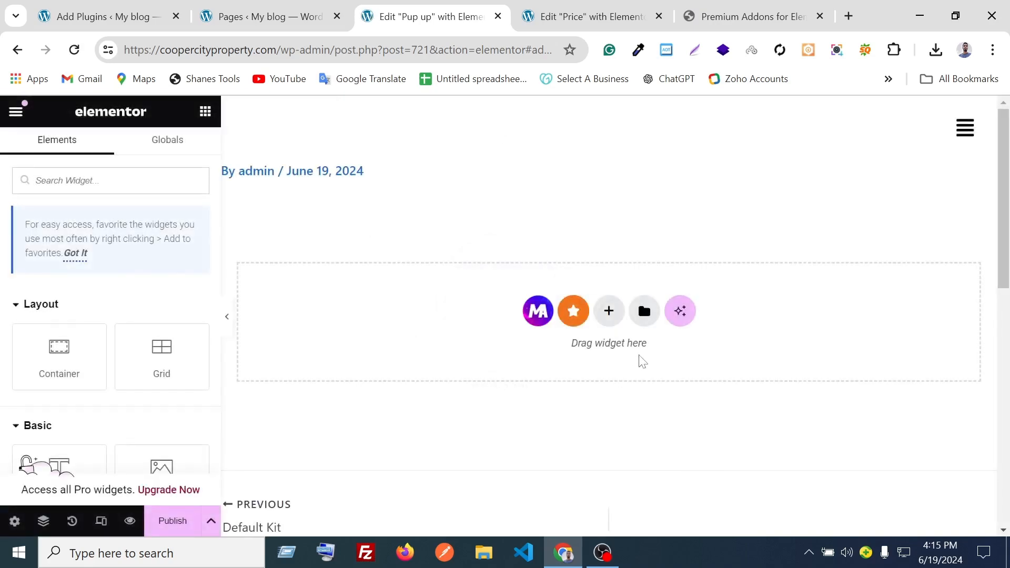
Add a Flexbox container with the single row-direction structure to the empty template.
scroll(311, 319, down, 7)
scroll(531, 337, up, 7)
scroll(363, 263, down, 5)
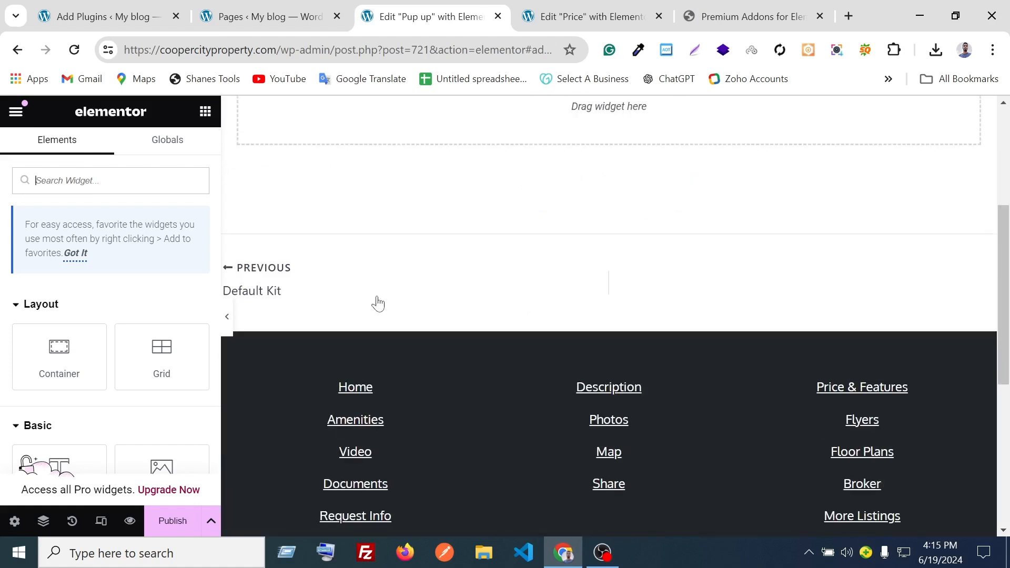
scroll(394, 263, up, 5)
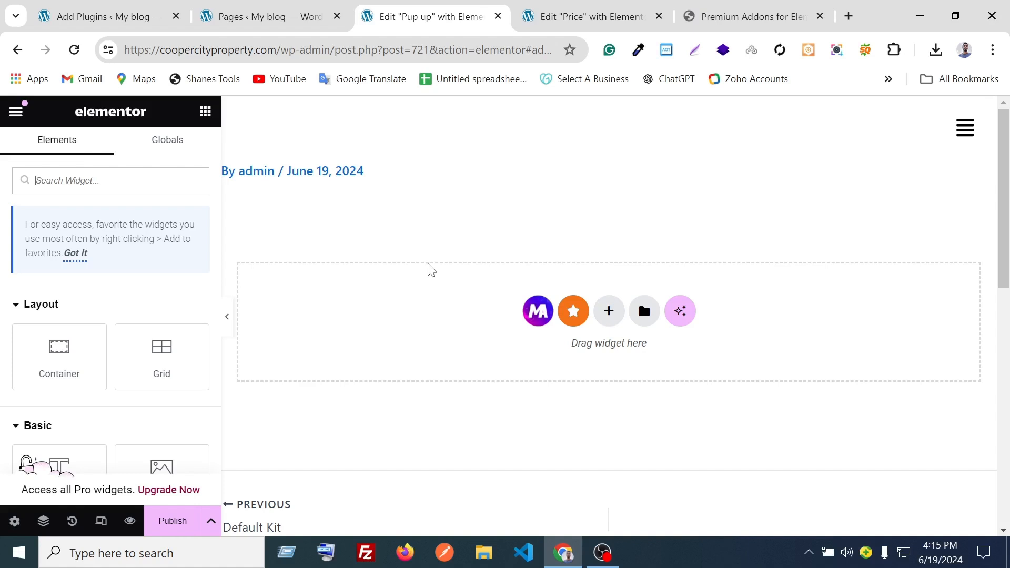
click(609, 310)
click(566, 373)
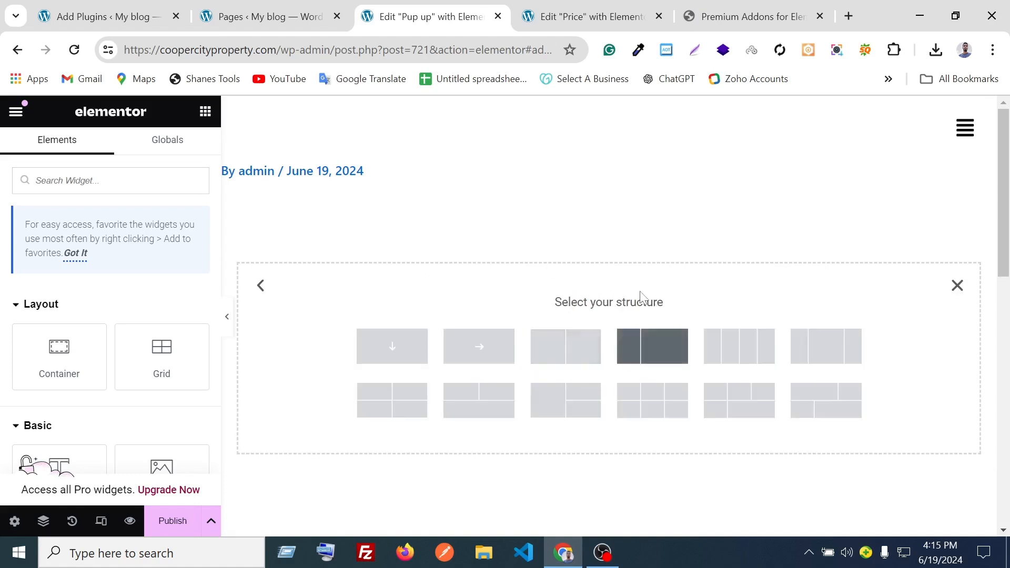
click(483, 356)
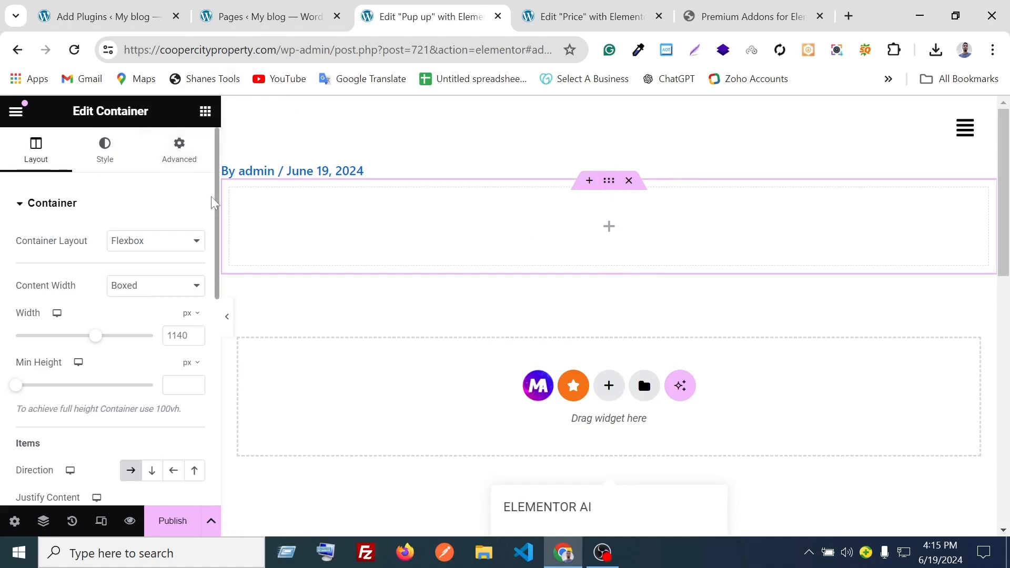
Nest a container inside the new Flexbox container and set its direction to Row - horizontal.
click(206, 111)
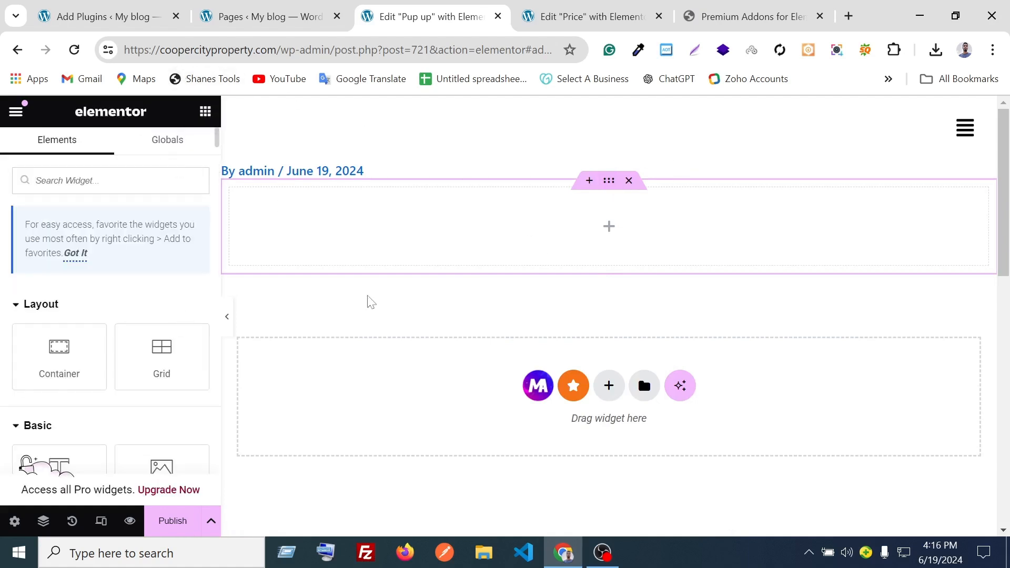
drag(52, 391, 575, 243)
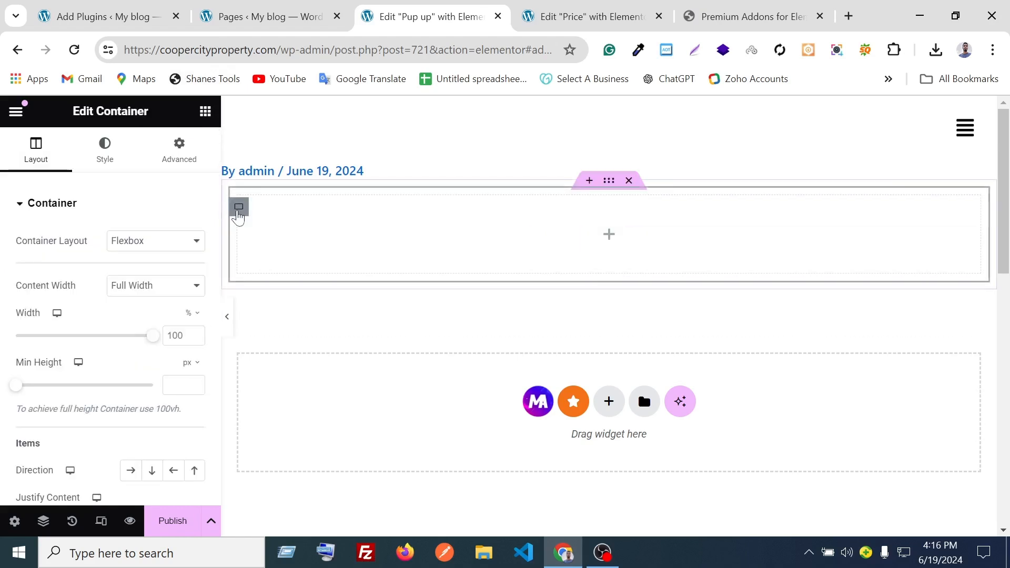
scroll(21, 342, down, 5)
scroll(15, 369, up, 5)
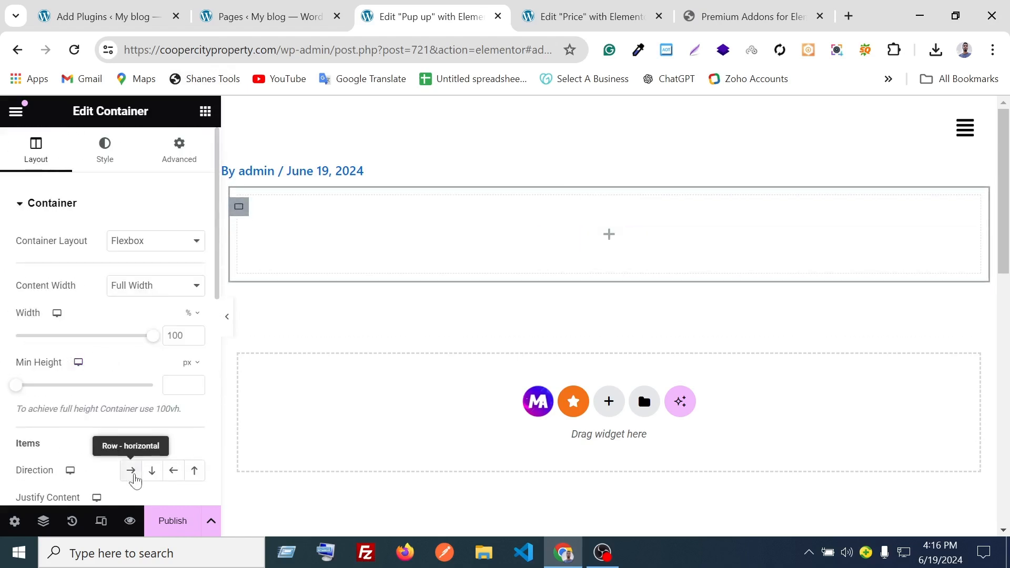
click(132, 473)
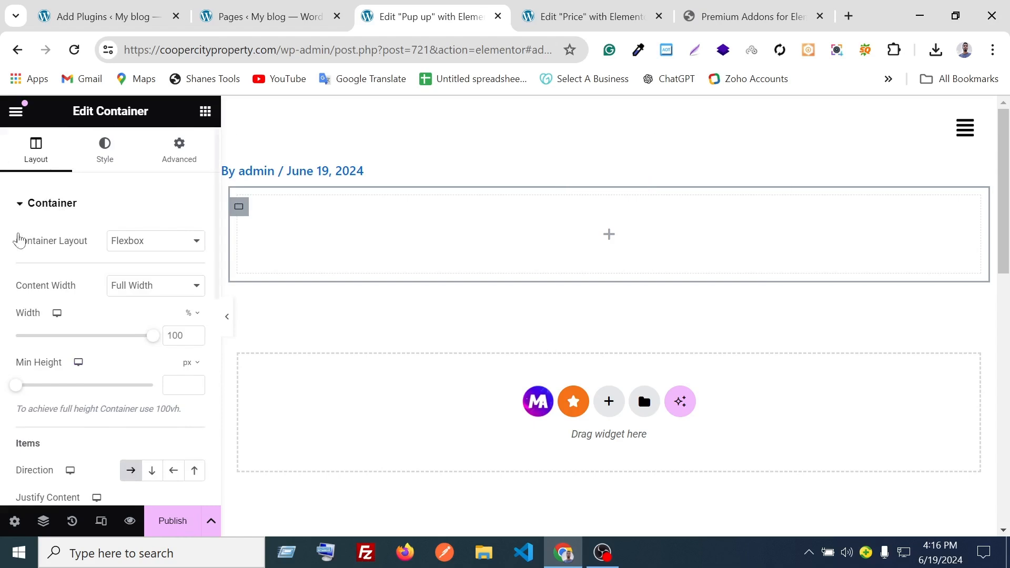
Place another container inside the horizontal row container and duplicate it to make two side-by-side columns.
click(205, 111)
drag(76, 339, 401, 226)
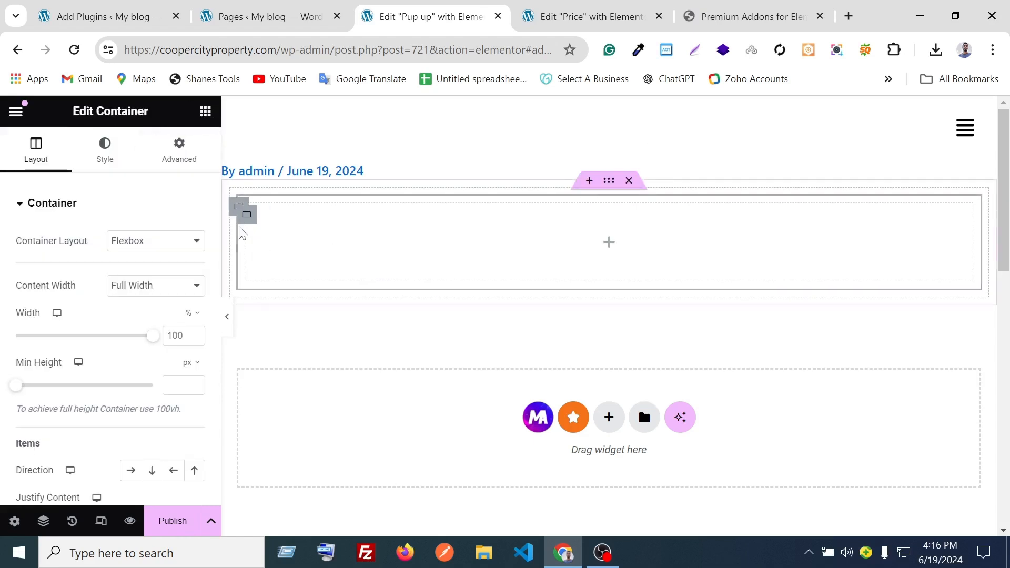
right_click(252, 228)
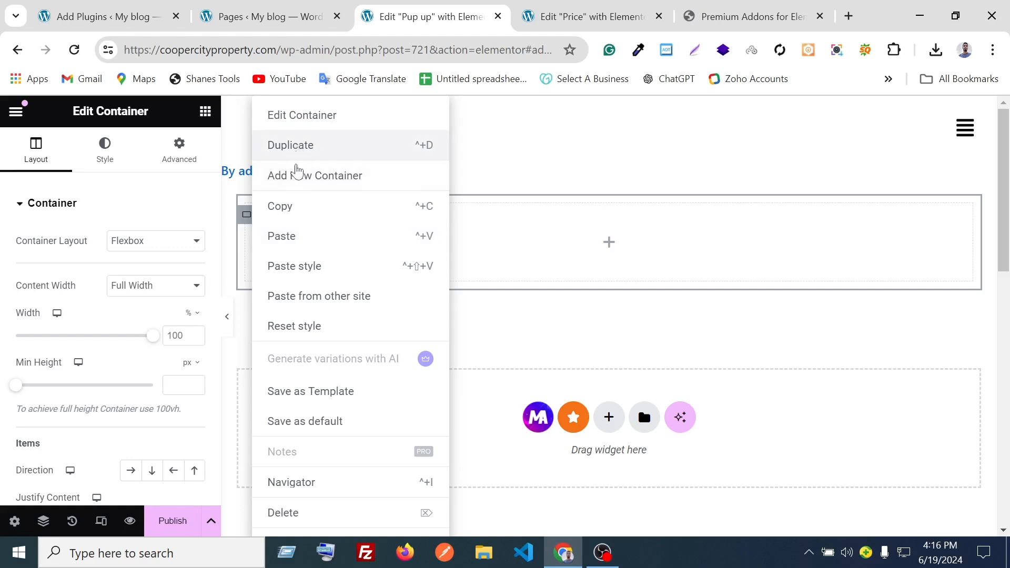
click(293, 169)
Add an Image widget to the first of the two column containers.
click(206, 111)
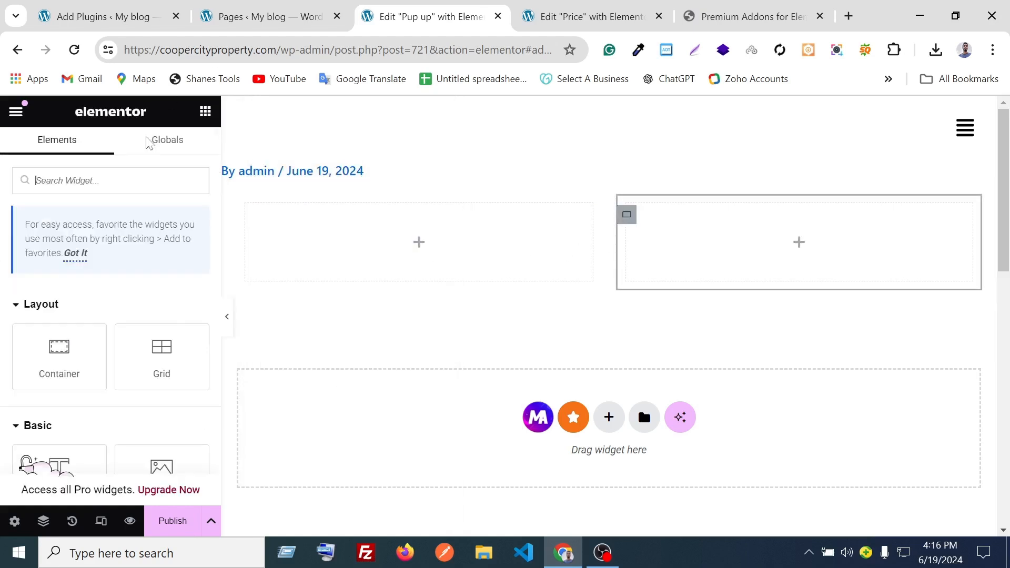
scroll(106, 366, down, 2)
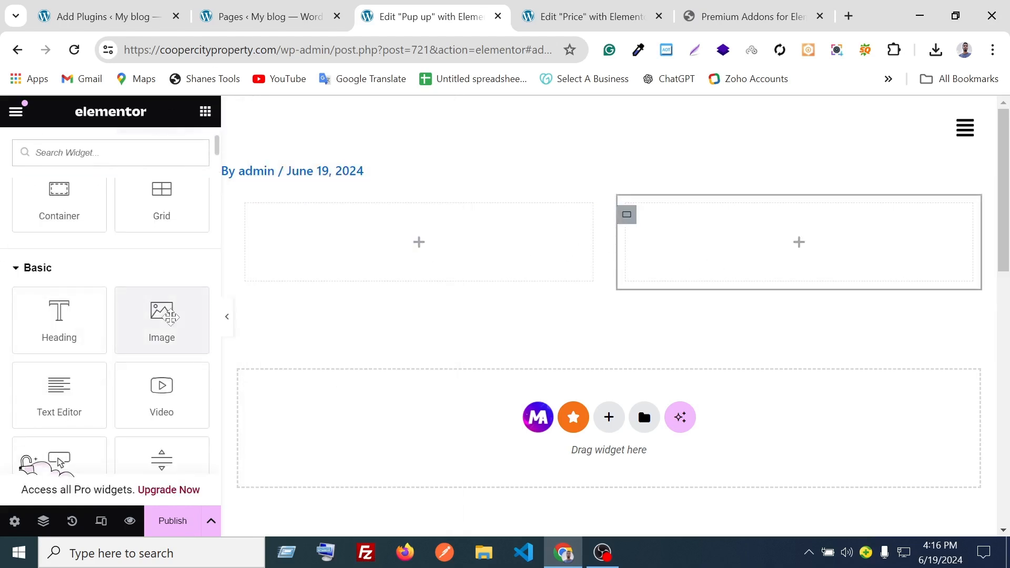
drag(162, 316, 379, 264)
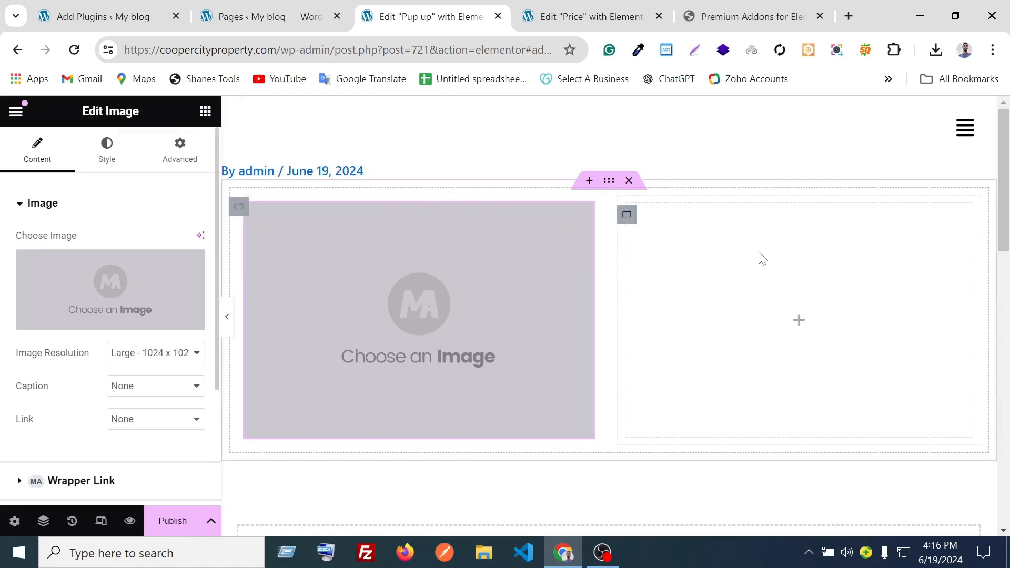
Browse the Media Library for a picture for the Image widget and leave it without choosing one.
click(413, 296)
click(289, 181)
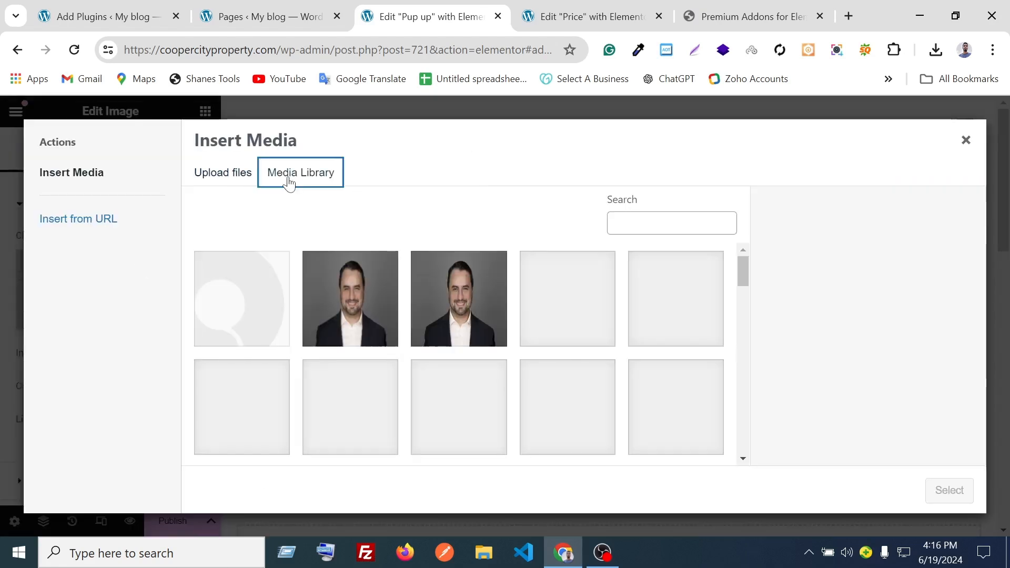
scroll(424, 323, down, 1)
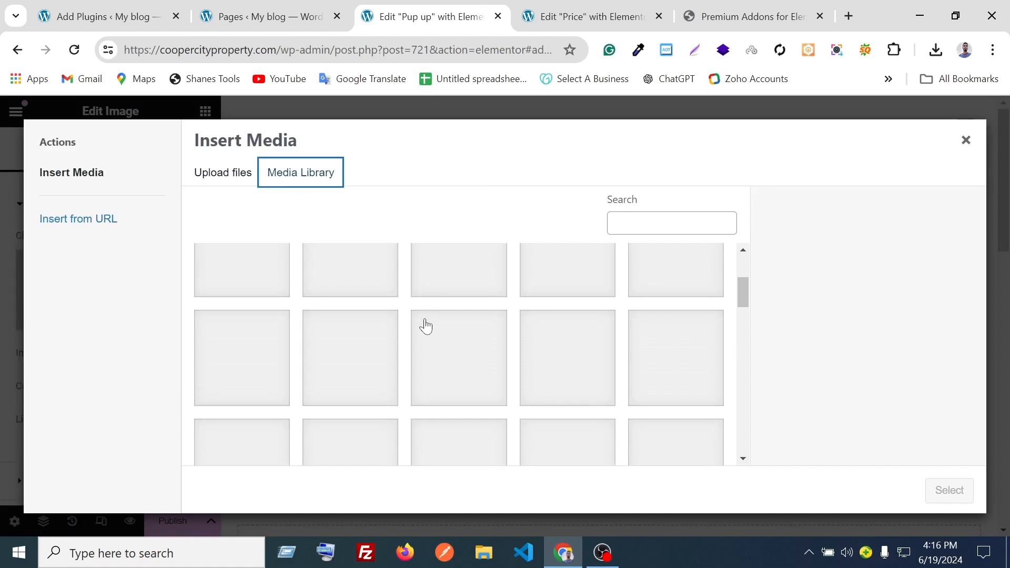
scroll(426, 327, up, 1)
scroll(424, 327, down, 1)
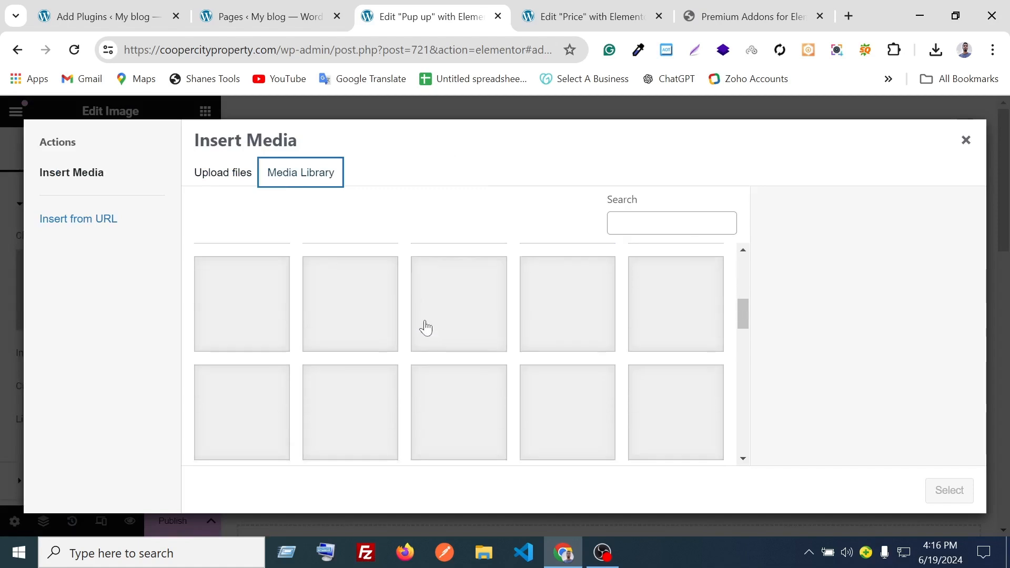
scroll(423, 326, up, 1)
click(966, 141)
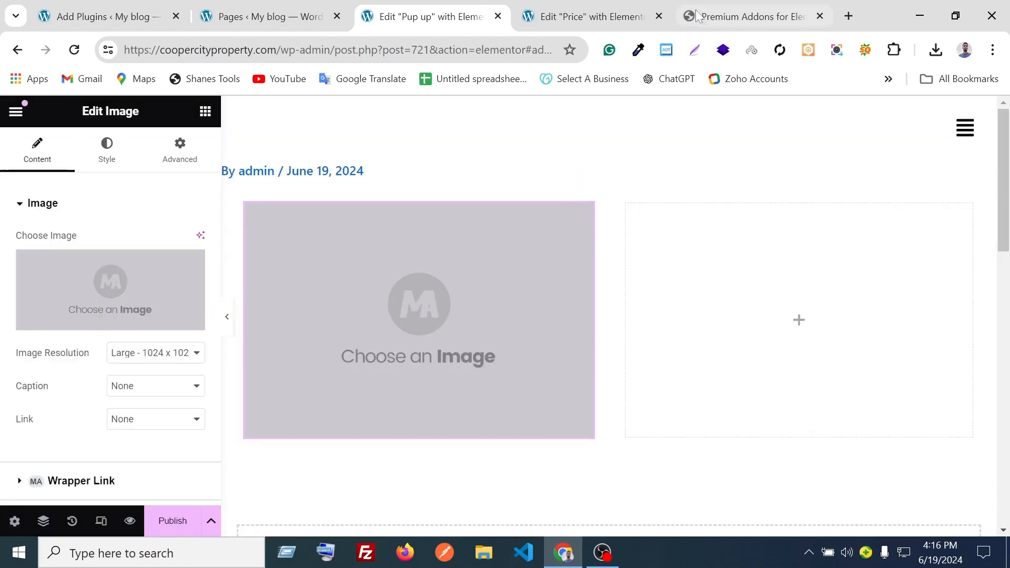
Search Google for "nice carm" in the browser tab showing the plugin page and switch to the image results.
click(747, 17)
click(311, 53)
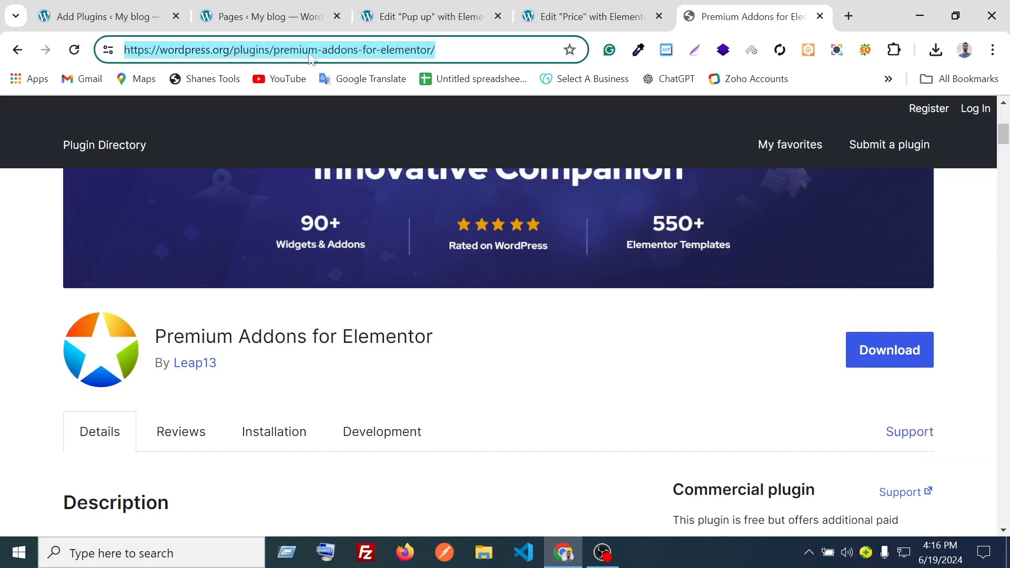
text(nice )
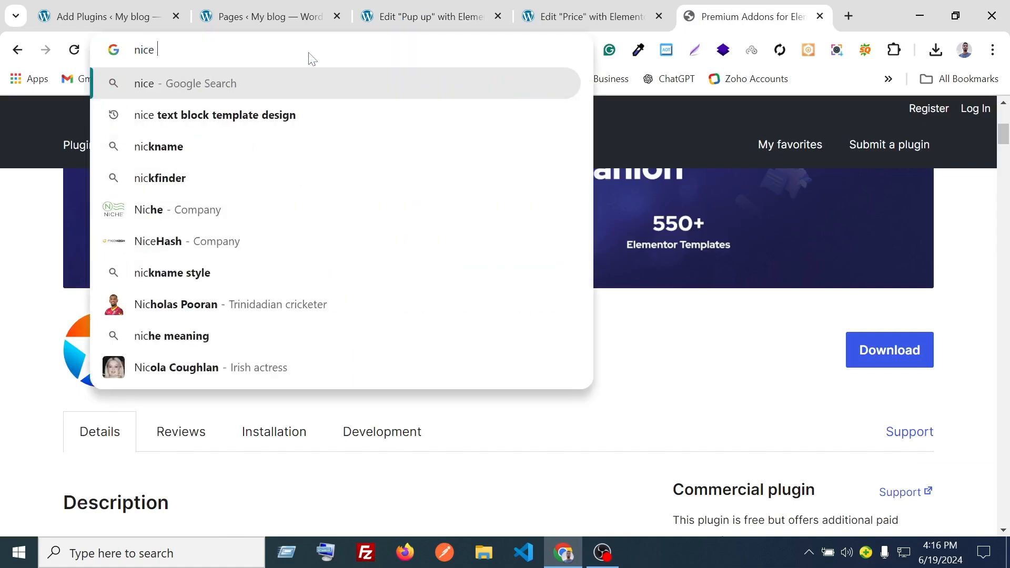
text(carm)
key(Return)
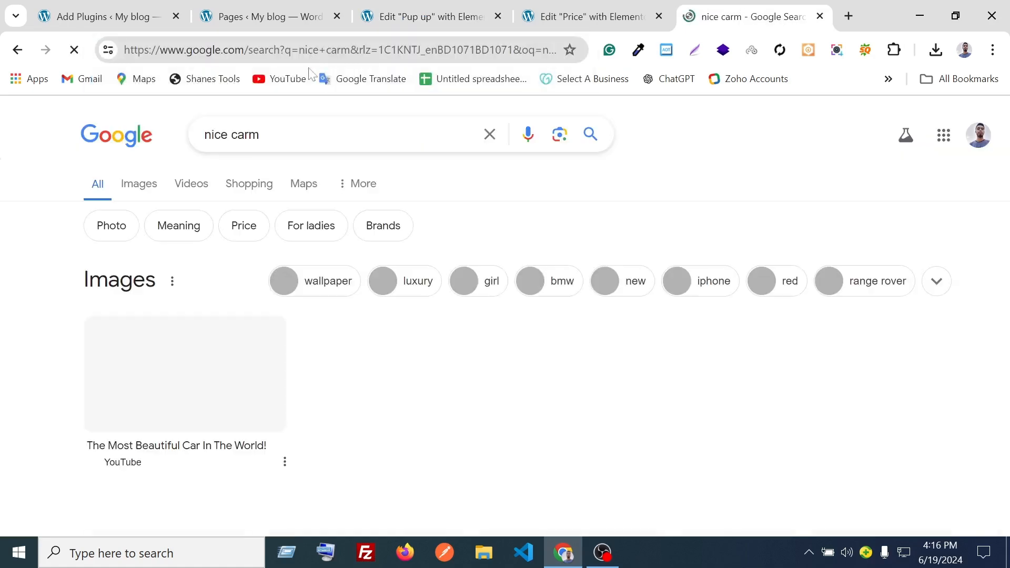
scroll(611, 295, down, 5)
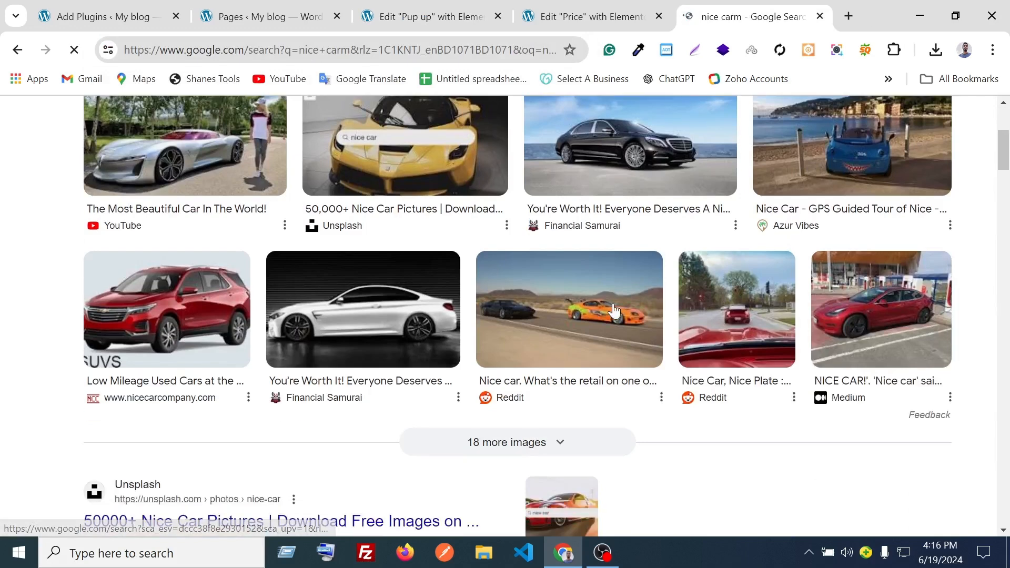
scroll(508, 314, up, 5)
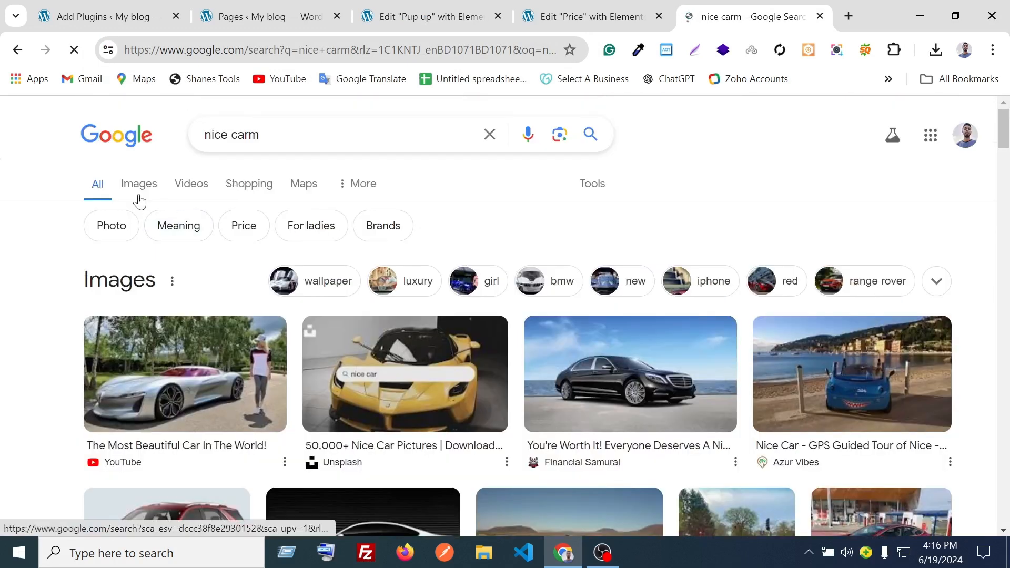
click(139, 195)
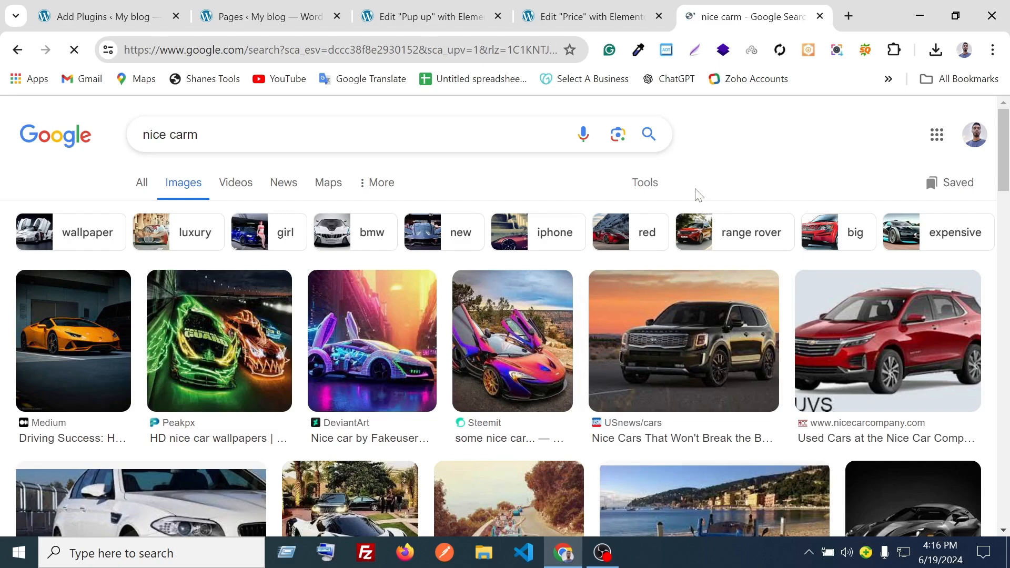
click(602, 554)
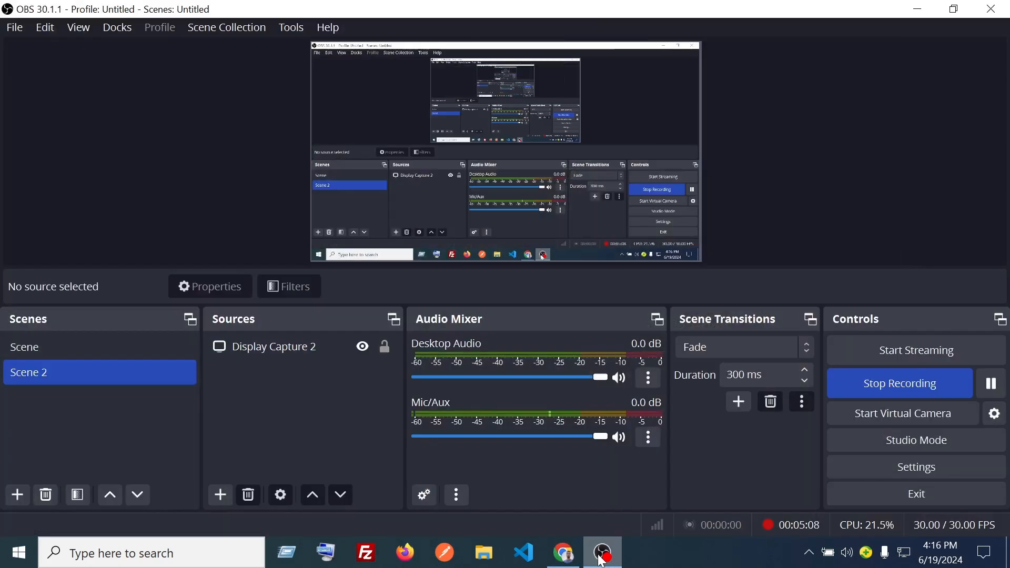
click(601, 559)
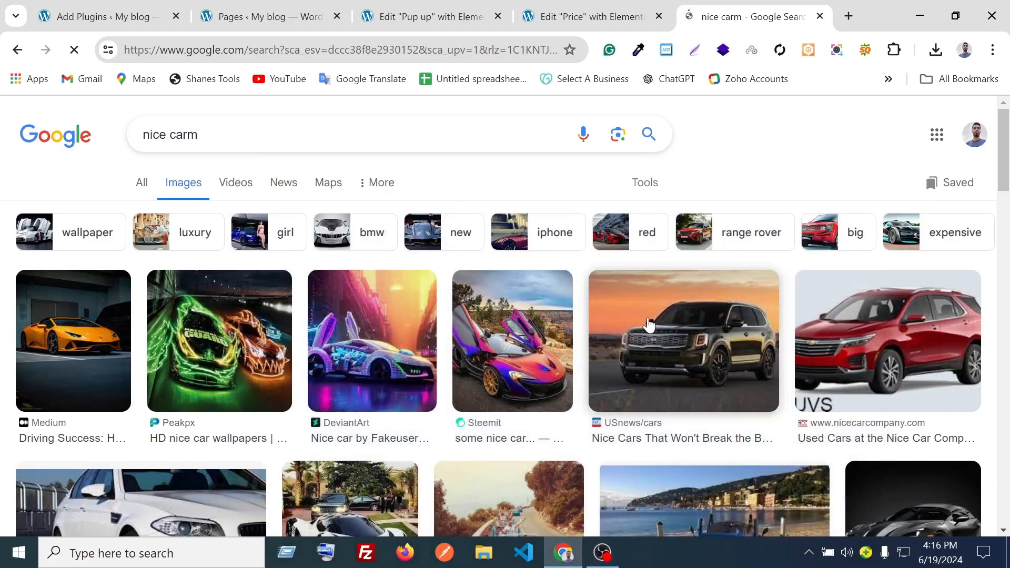
View the black SUV picture from USnews/cars in a separate browser tab and close that tab.
scroll(719, 227, down, 5)
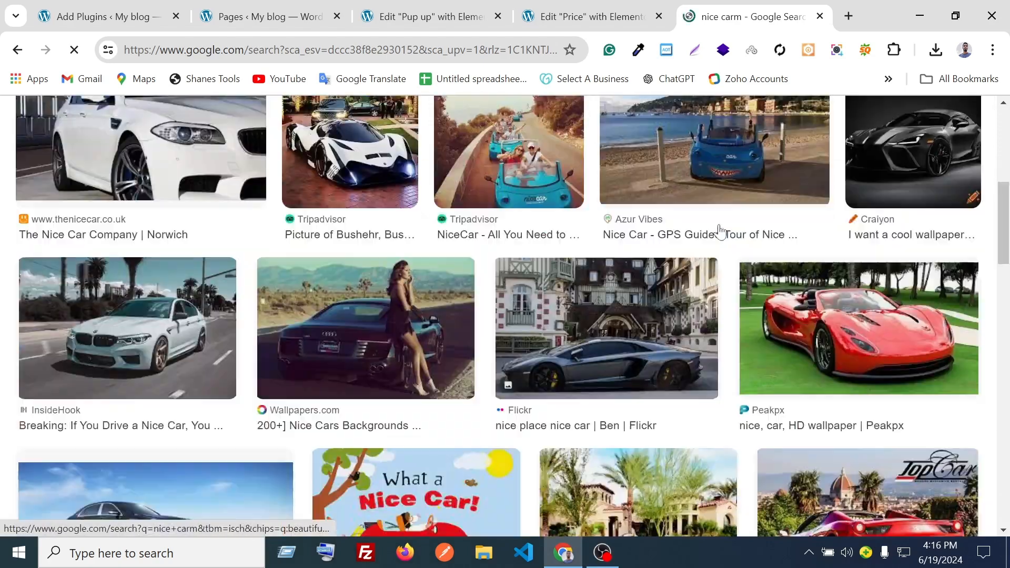
scroll(720, 226, up, 5)
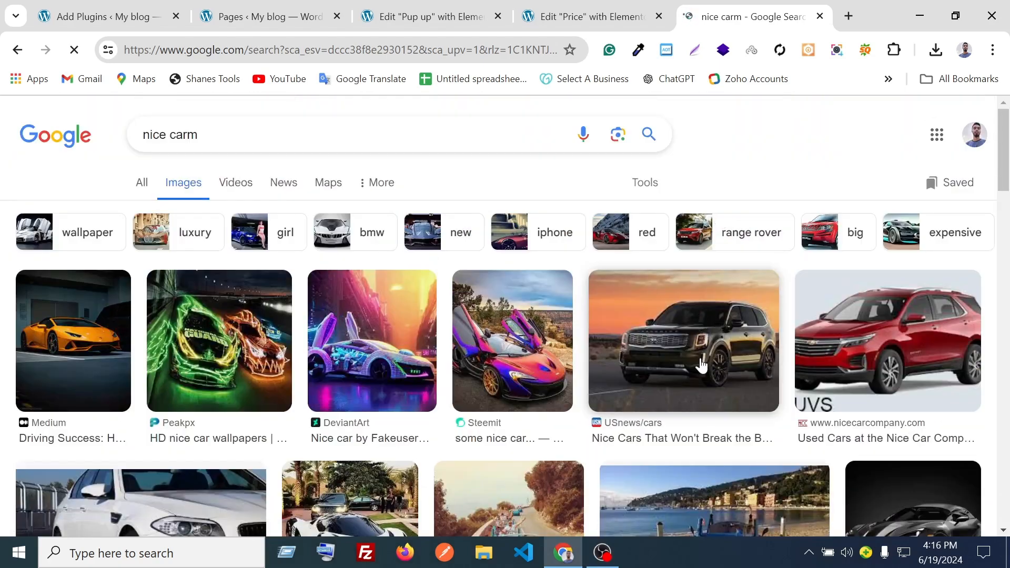
right_click(702, 363)
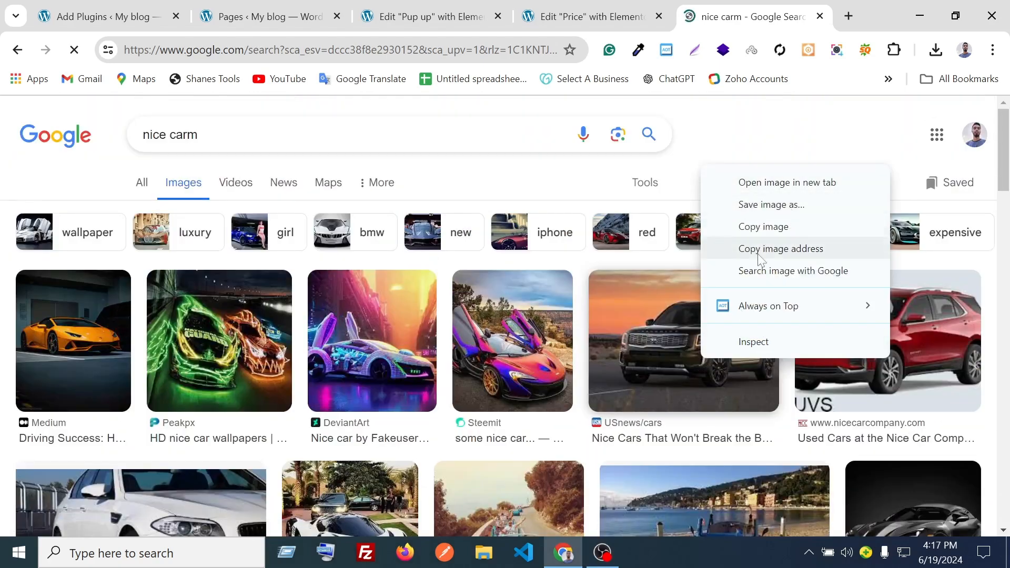
click(782, 182)
click(772, 6)
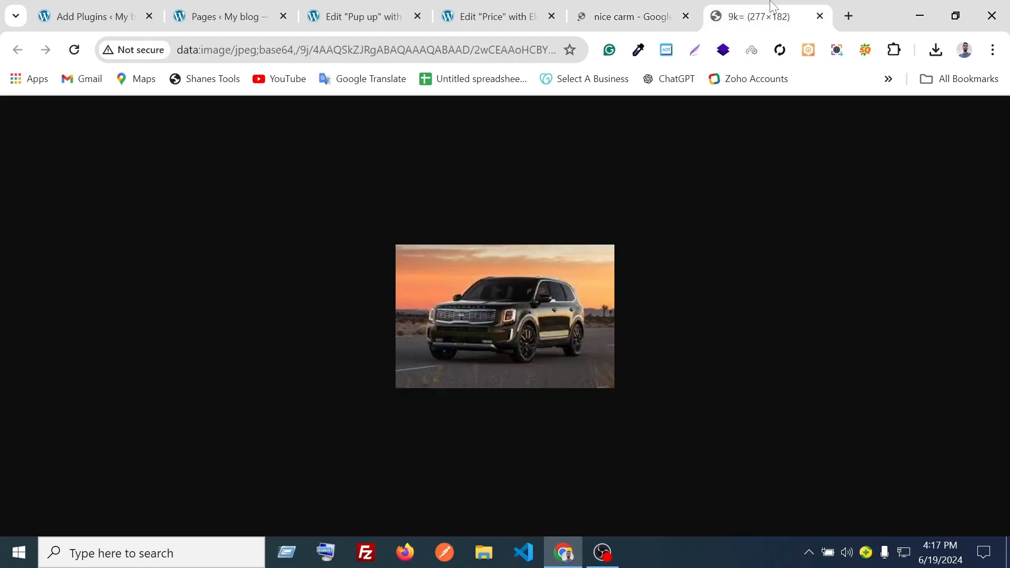
key(ctrl+w)
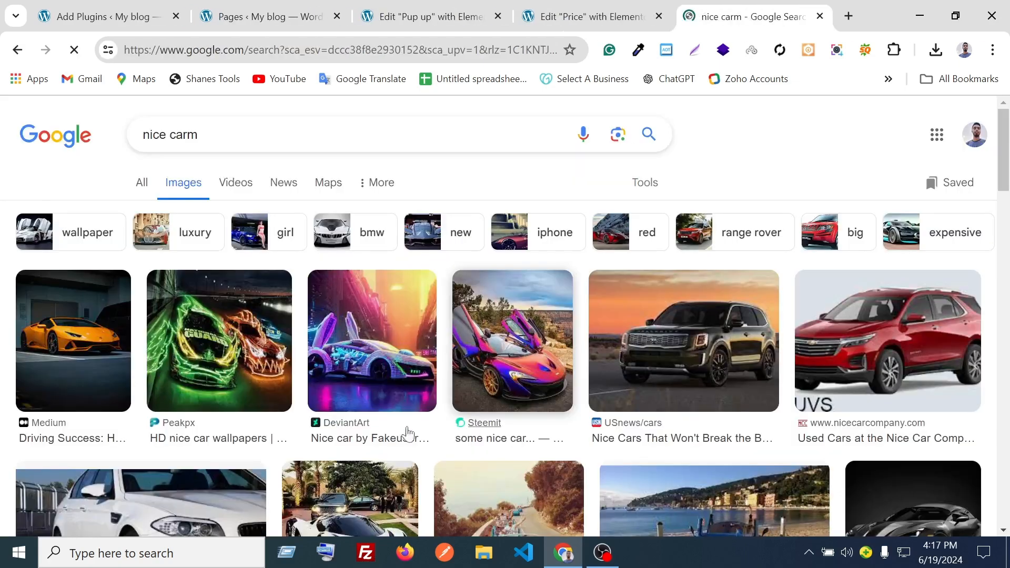
Reload the Google image results and open the preview of the black SUV picture from USnews/cars.
scroll(632, 332, down, 1)
scroll(714, 389, up, 1)
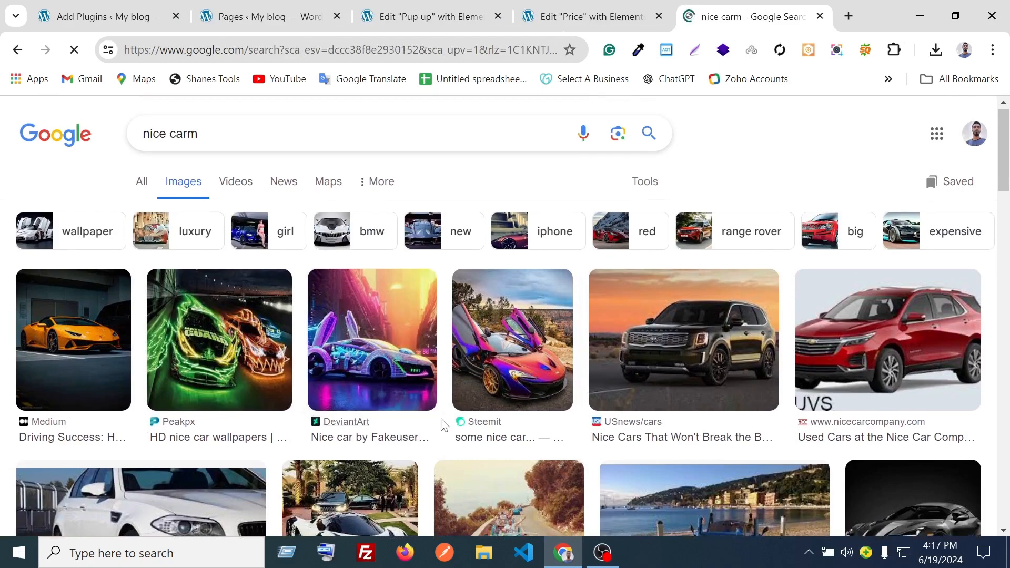
scroll(452, 416, down, 4)
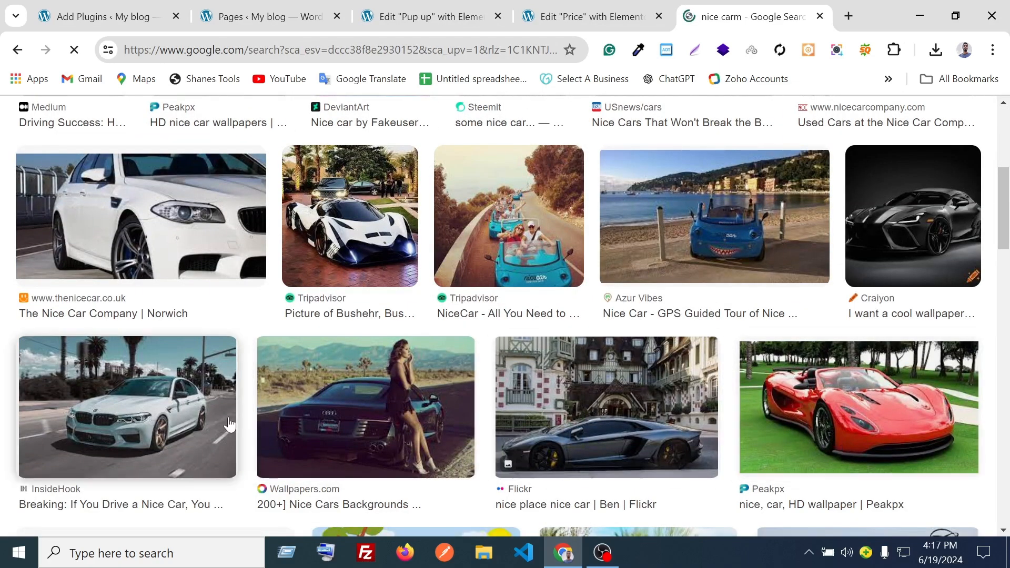
click(905, 556)
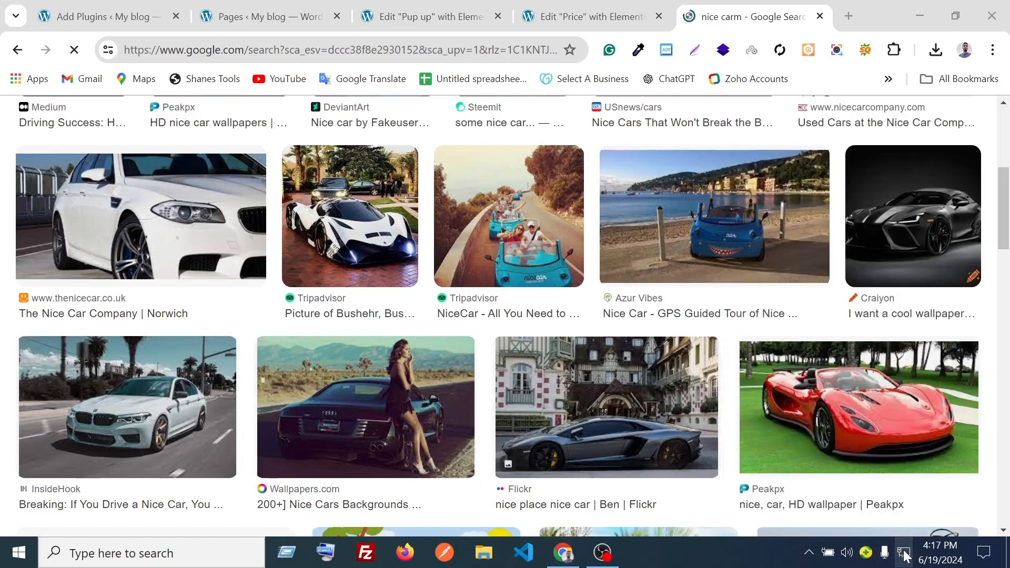
click(906, 556)
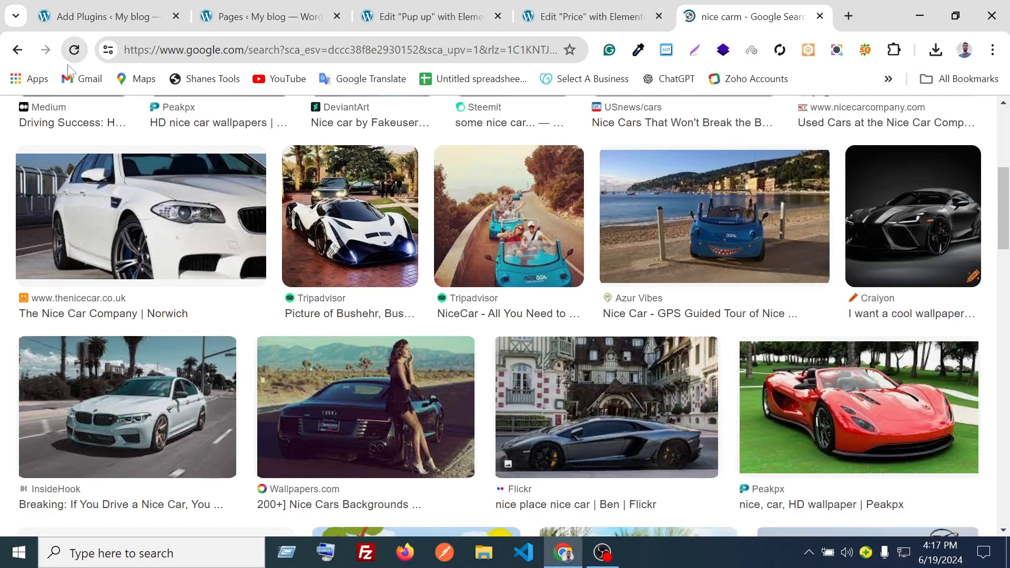
click(75, 50)
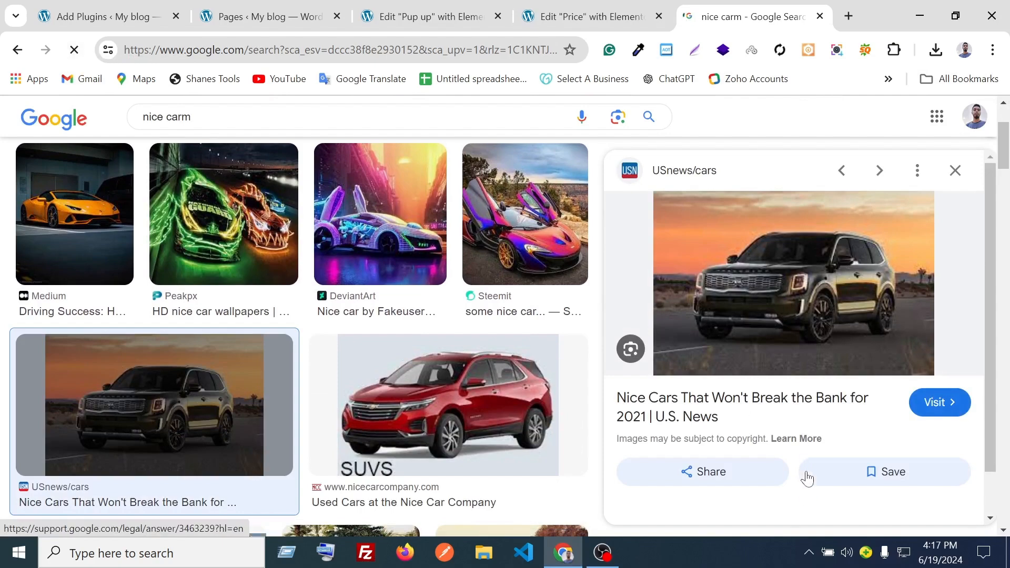
Preview the related grey SUV picture from Business Insider and, from its suggestions, open the white SUV picture from The Car Connection.
scroll(807, 390, down, 3)
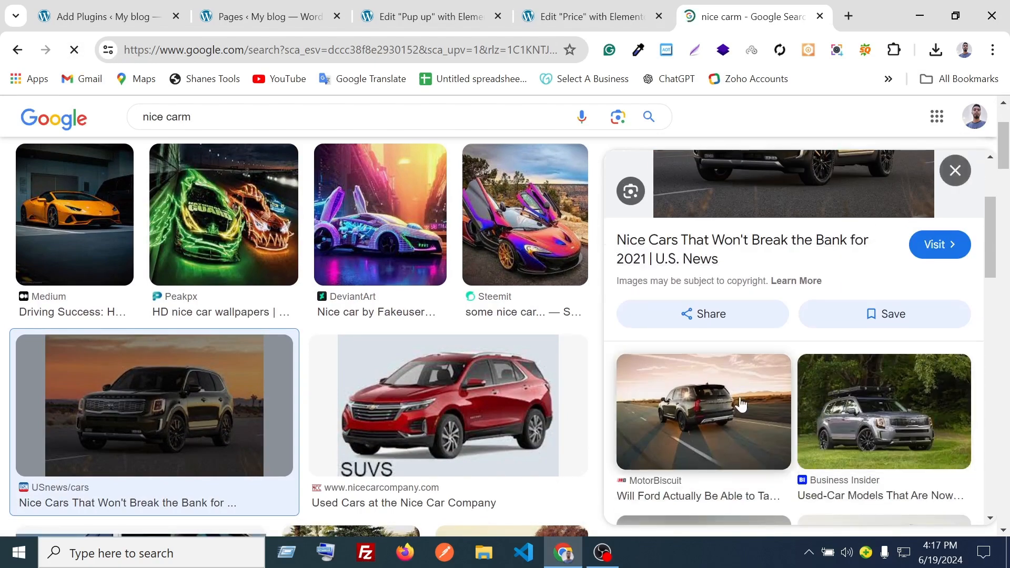
click(917, 427)
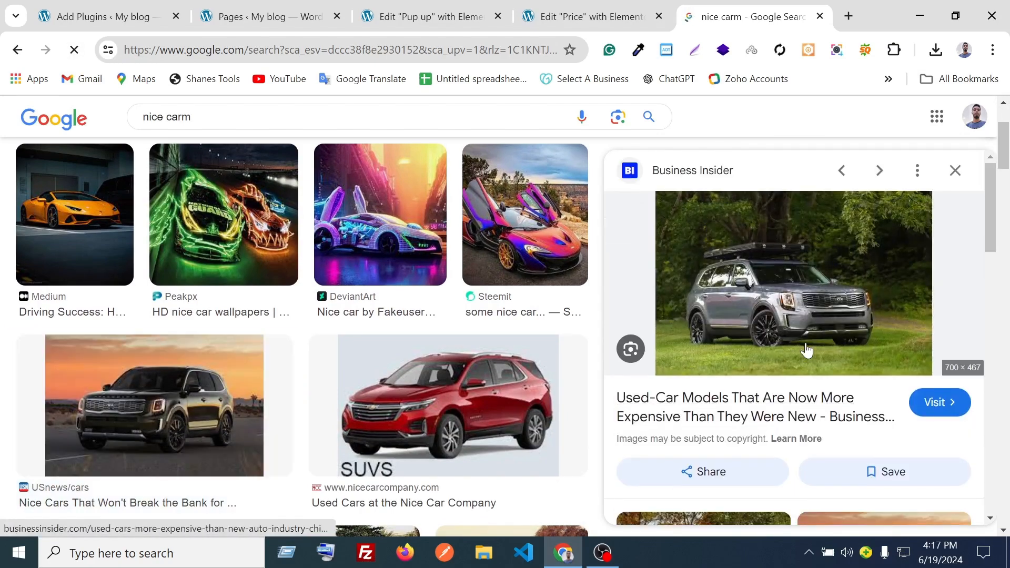
scroll(817, 326, down, 5)
scroll(744, 407, up, 3)
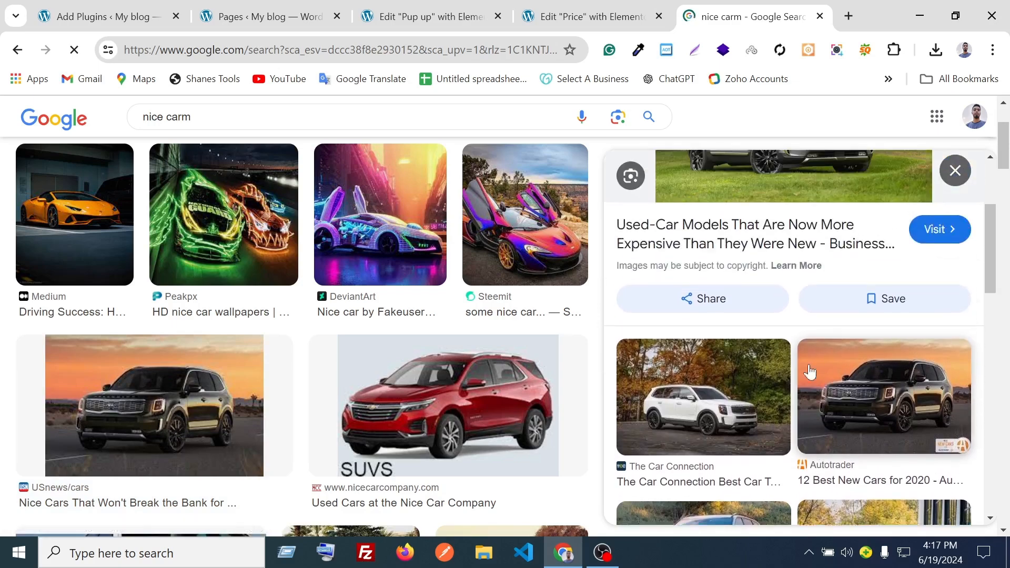
click(744, 407)
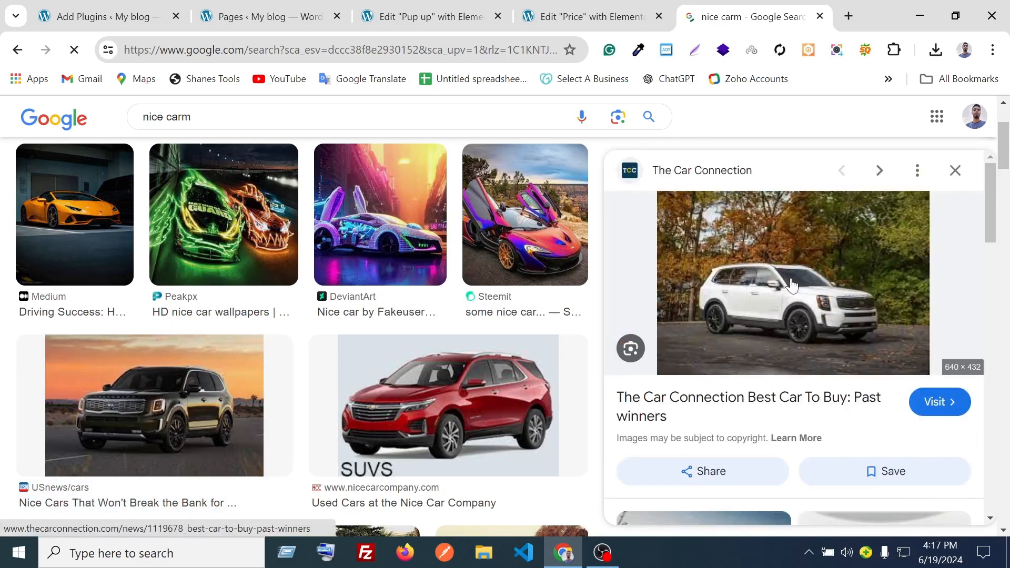
Save the white SUV picture from The Car Connection to Downloads as 2020-kia-telluride_100727364_m.jpg.
scroll(776, 431, down, 4)
scroll(1007, 386, down, 1)
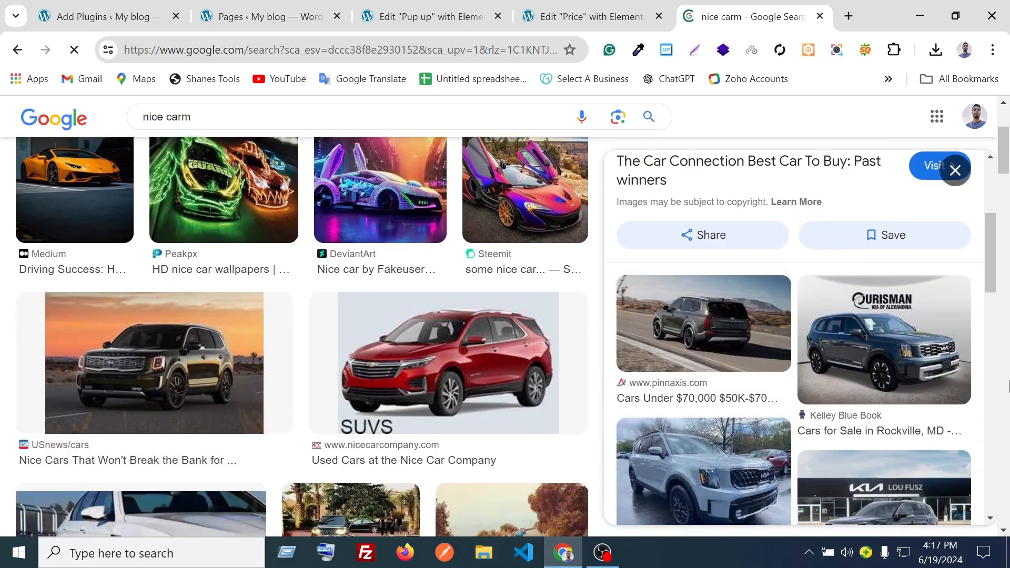
scroll(1007, 387, down, 1)
scroll(810, 422, down, 6)
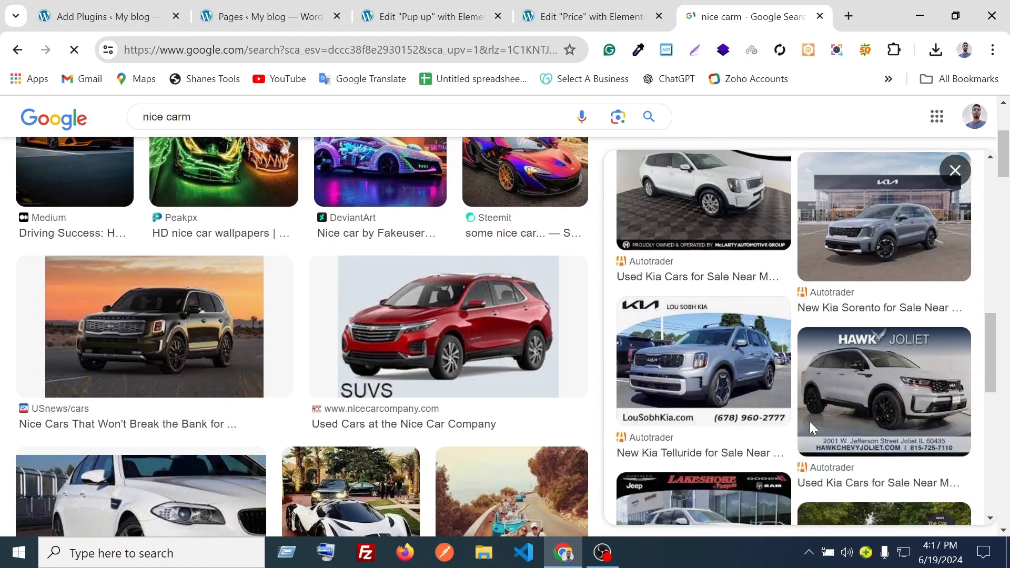
scroll(810, 421, up, 10)
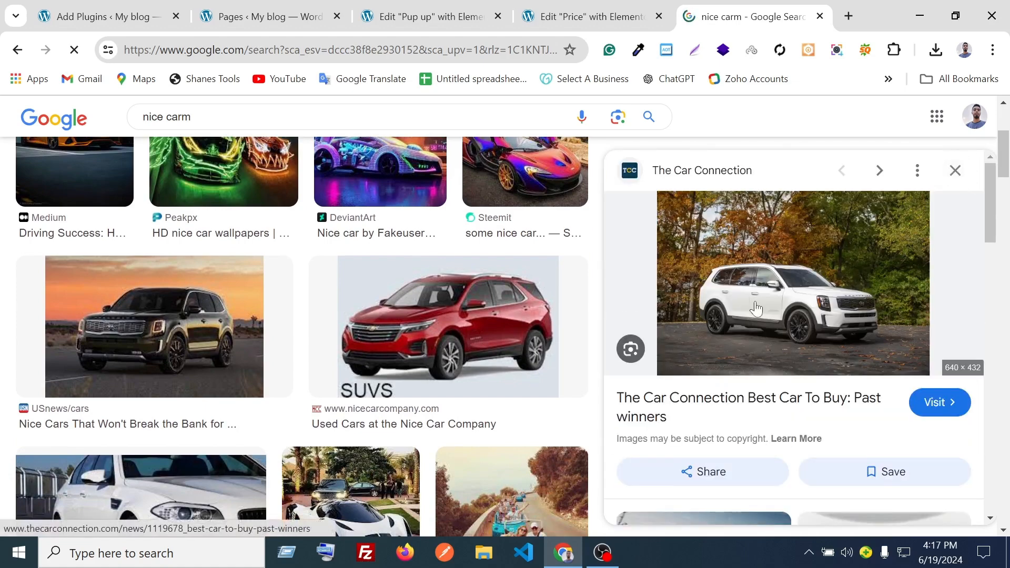
right_click(756, 308)
scroll(821, 263, down, 3)
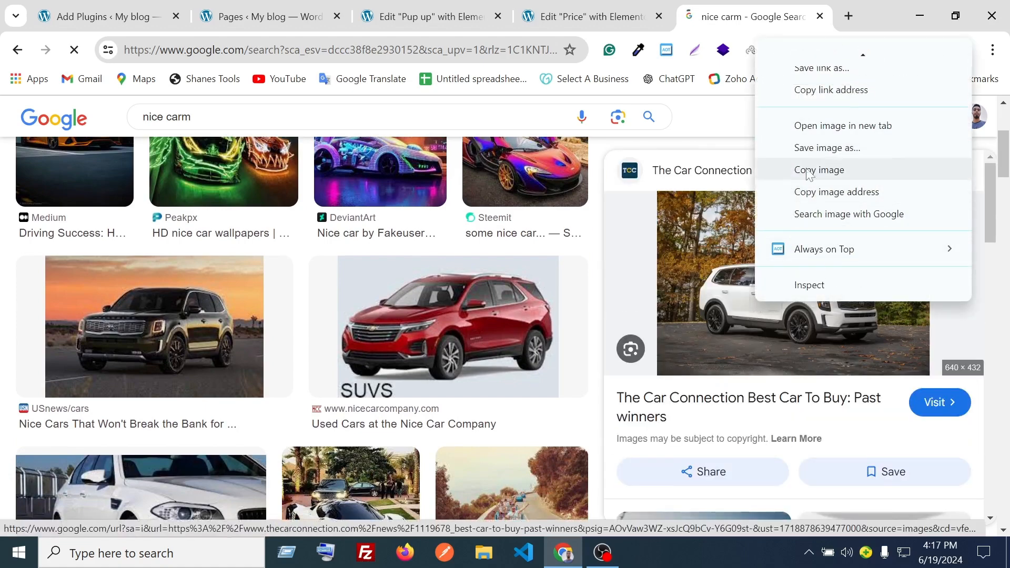
click(824, 150)
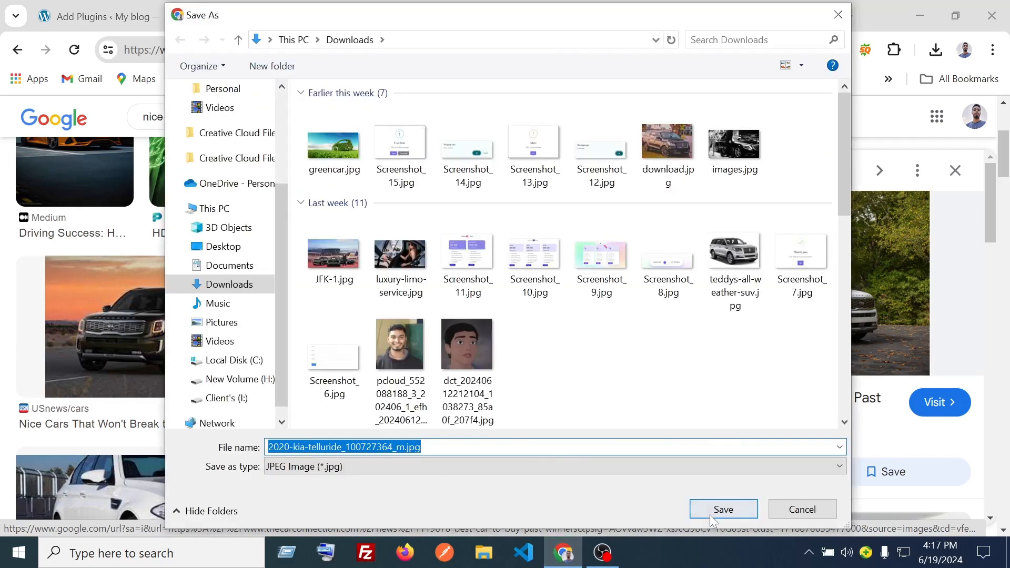
click(723, 508)
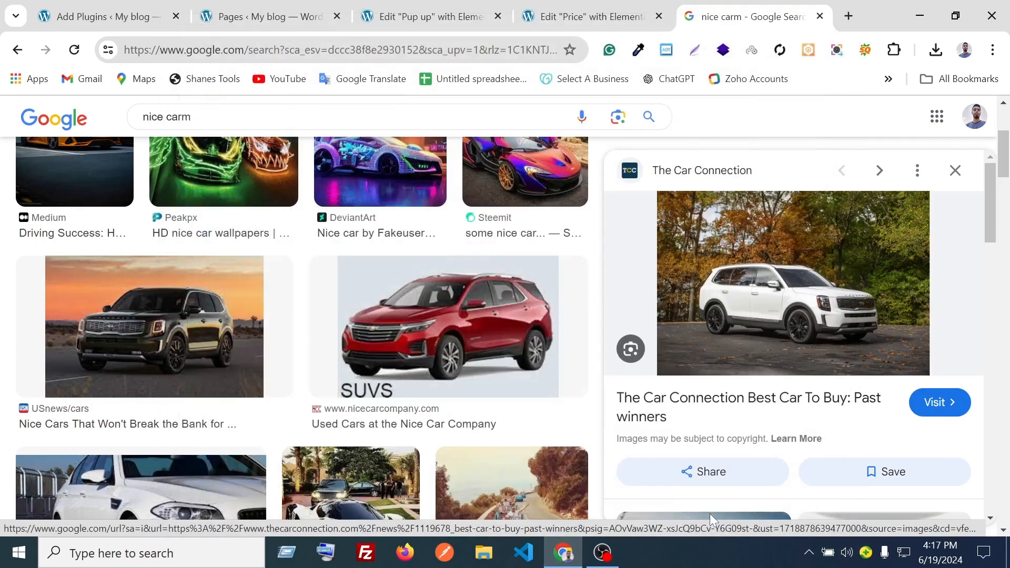
In the "Pup up" Elementor template, upload 2020-kia-telluride_100727364_m.jpg from Downloads to the media library for the Image widget.
click(579, 12)
click(434, 7)
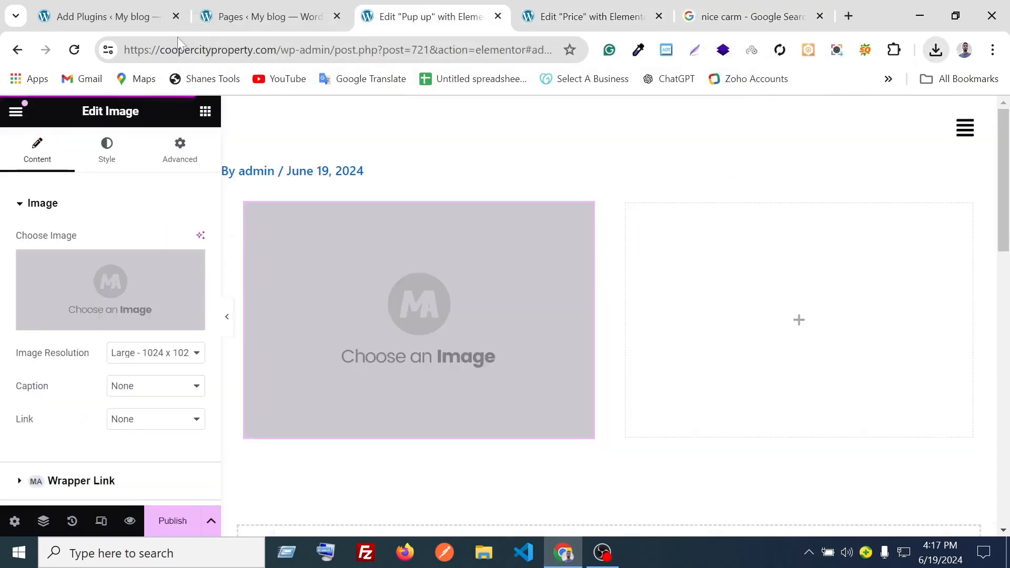
click(77, 278)
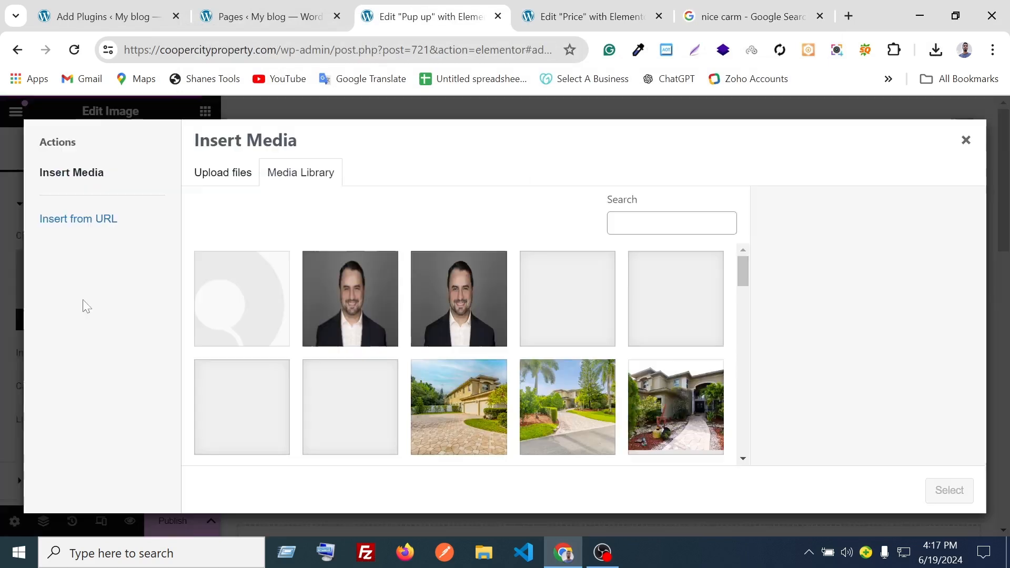
click(216, 174)
click(567, 359)
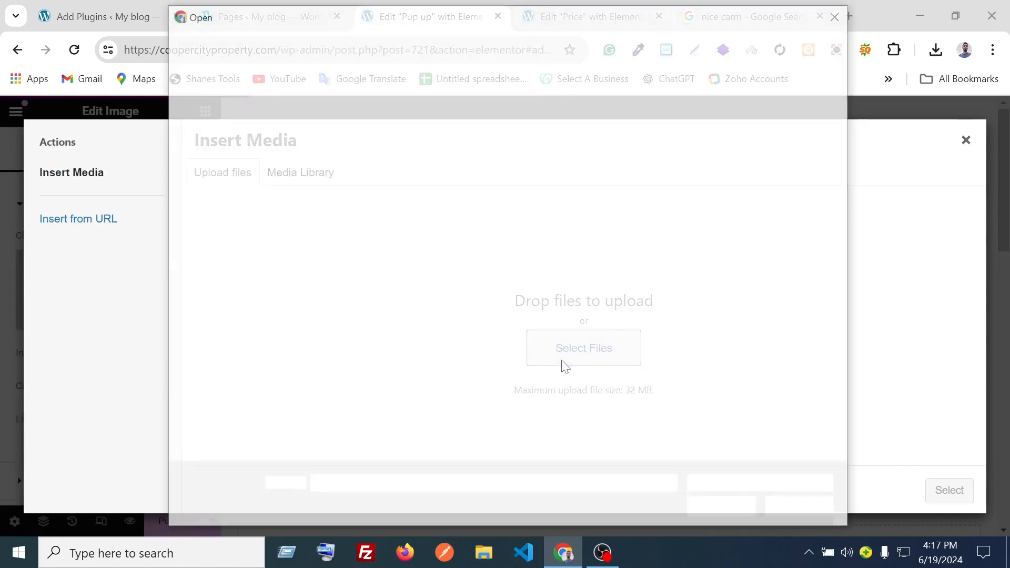
click(336, 157)
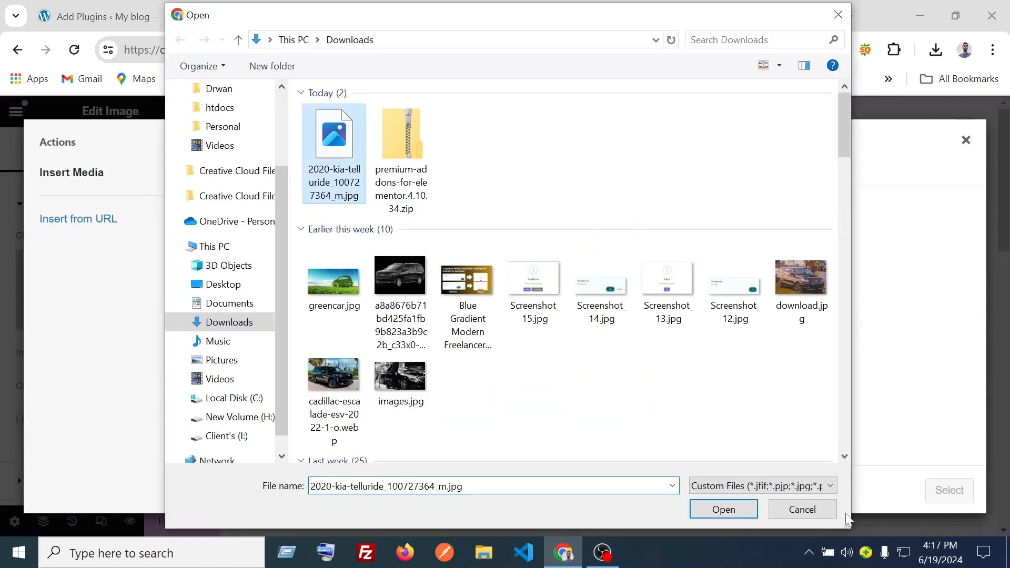
click(717, 514)
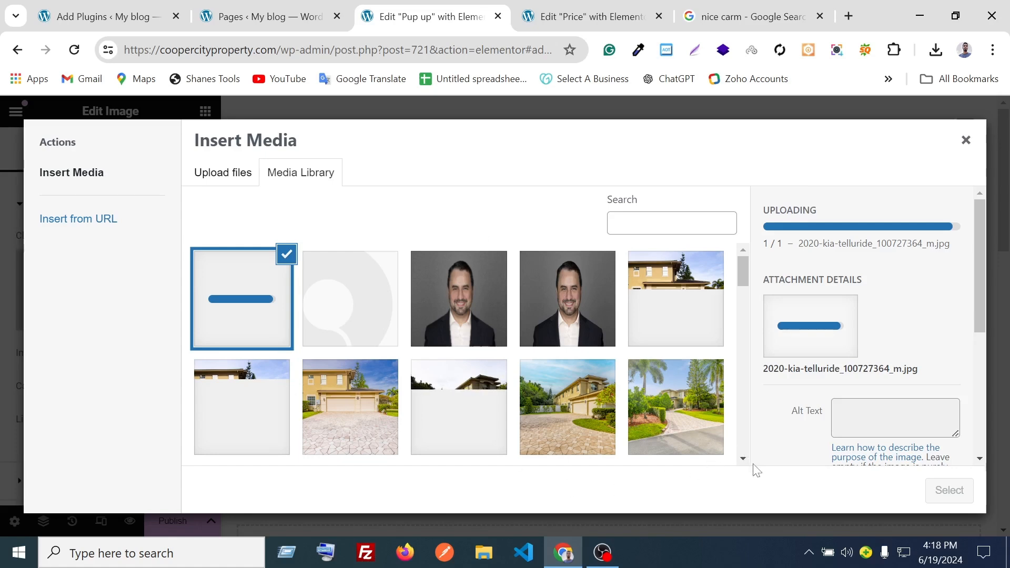
click(603, 553)
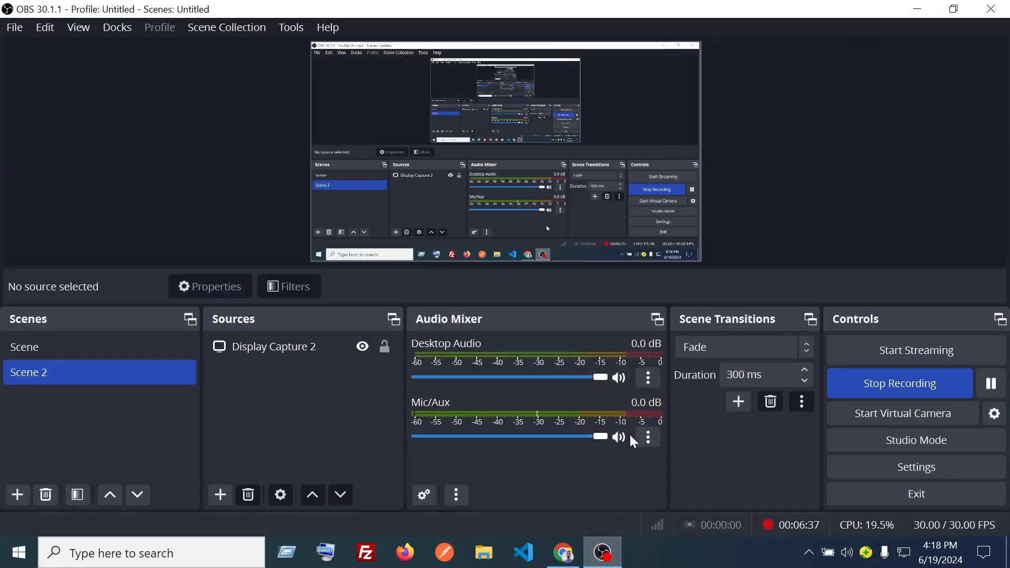
click(996, 394)
click(995, 388)
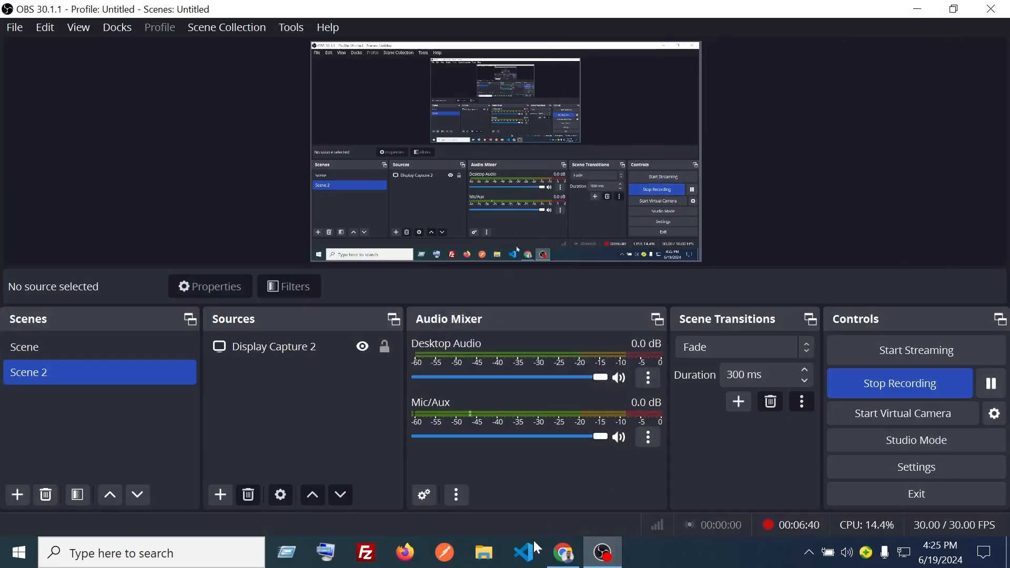
In Chrome's "Pup up" template, add an Image widget to the left column using Chevy-Silverado-Lemon-1.png from the media library.
click(564, 553)
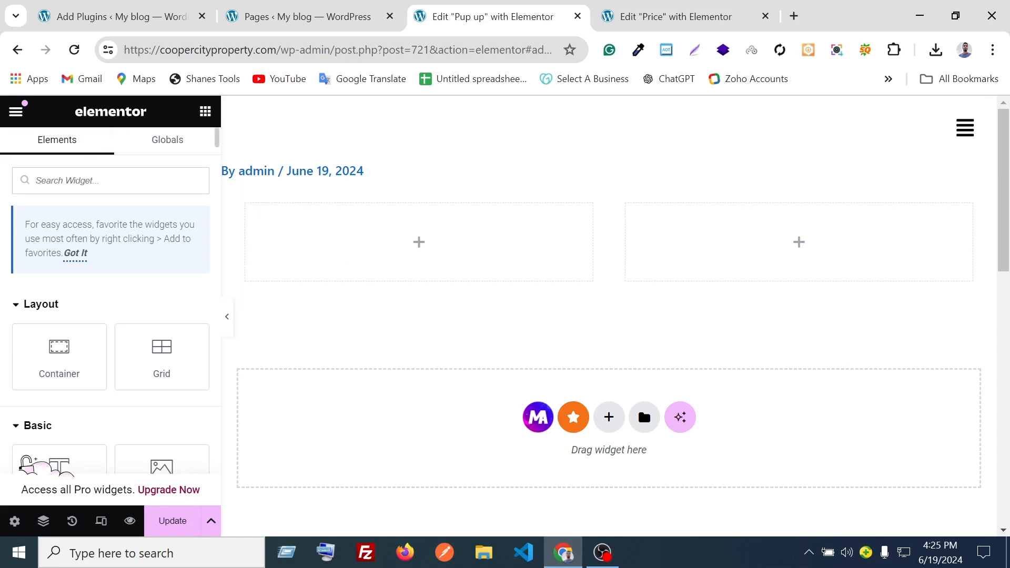
scroll(153, 363, down, 3)
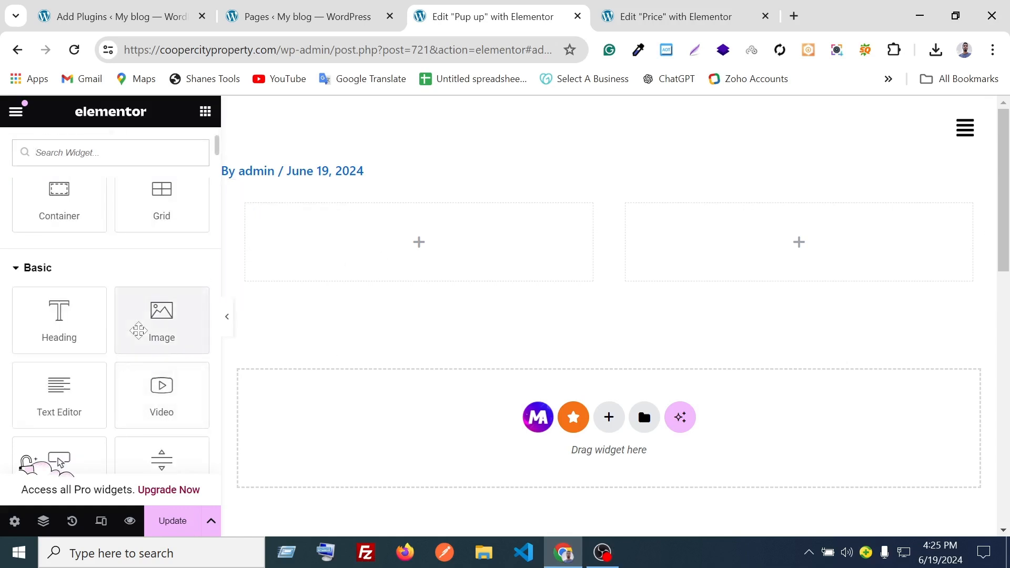
drag(138, 330, 369, 258)
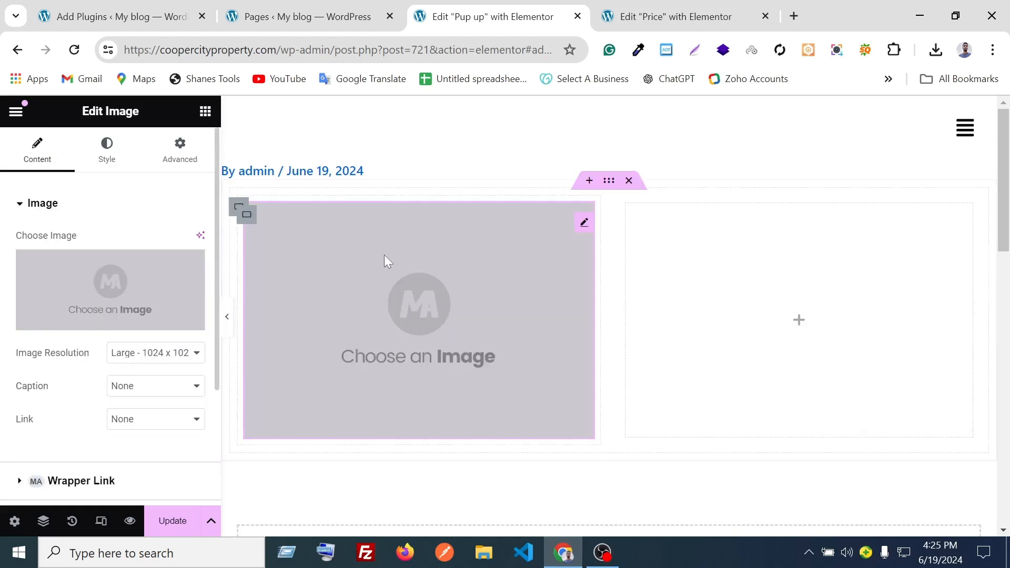
click(74, 293)
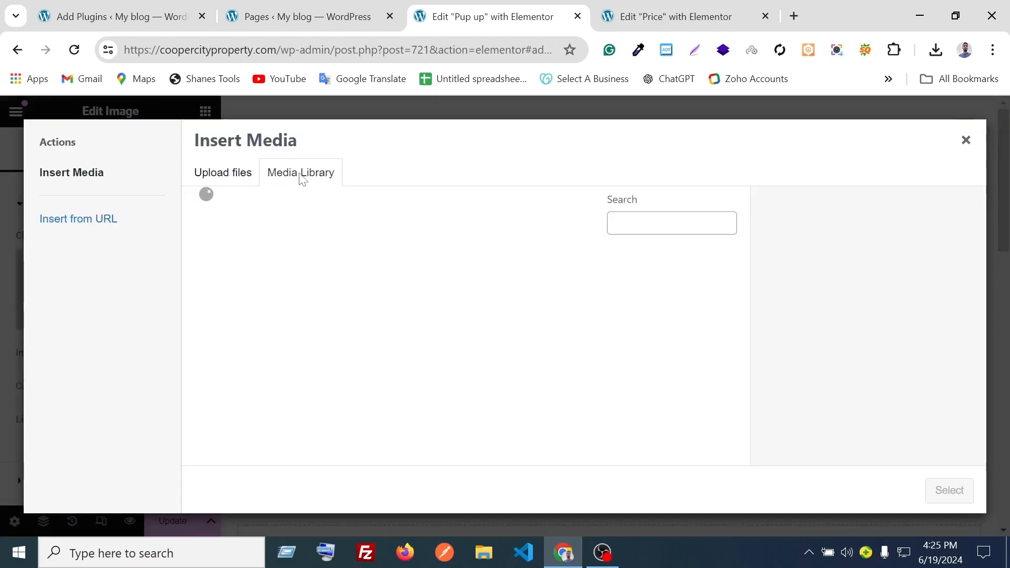
click(235, 291)
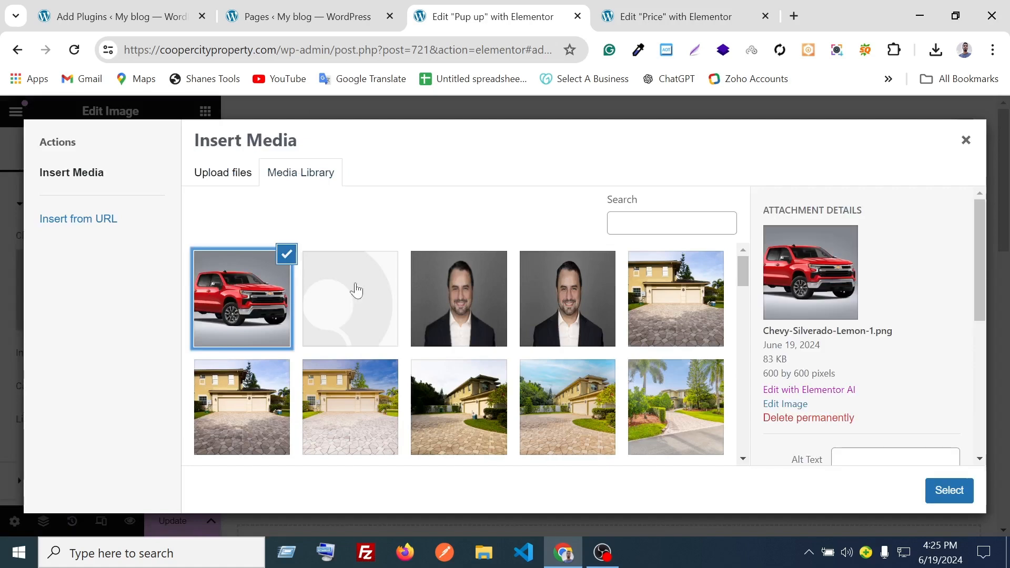
click(950, 490)
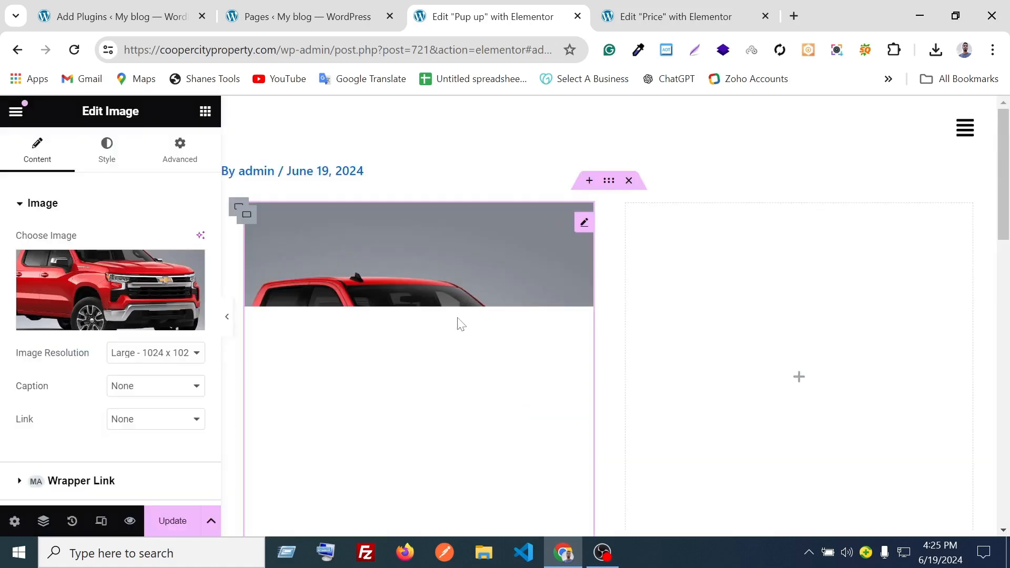
scroll(789, 329, down, 3)
scroll(784, 328, up, 3)
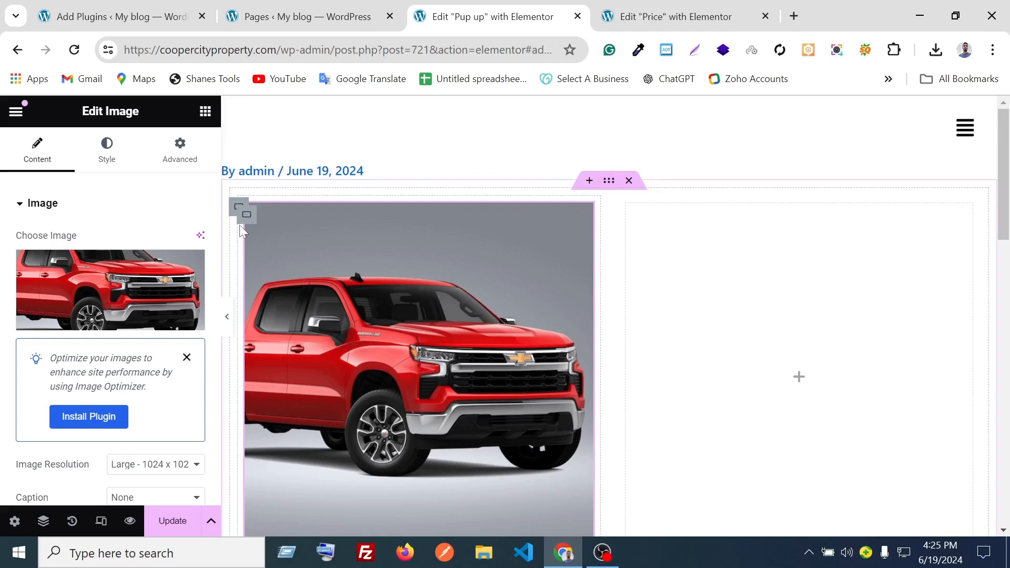
Set the margin and padding of the left column's container to 0 px on all sides.
click(246, 218)
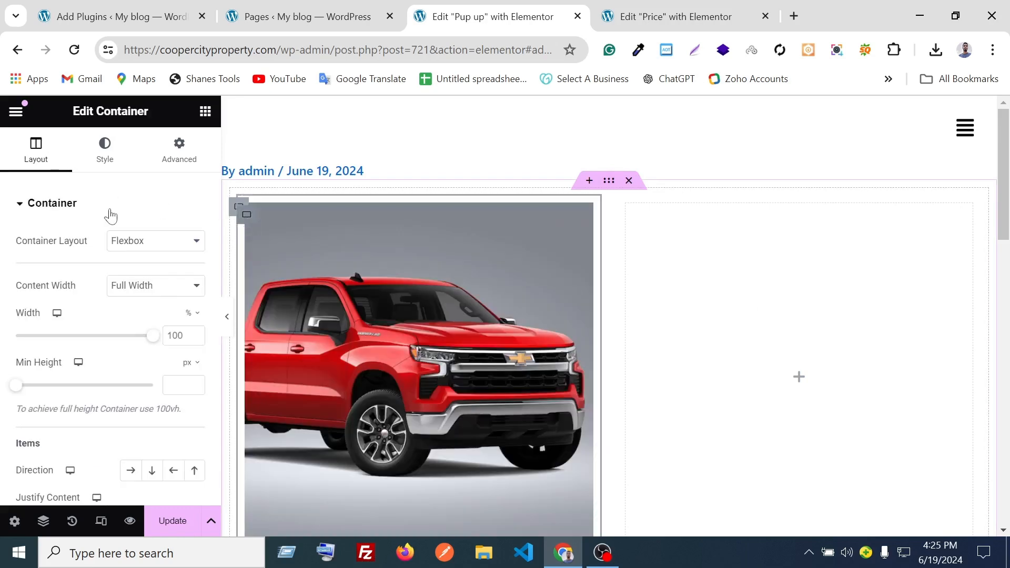
click(179, 152)
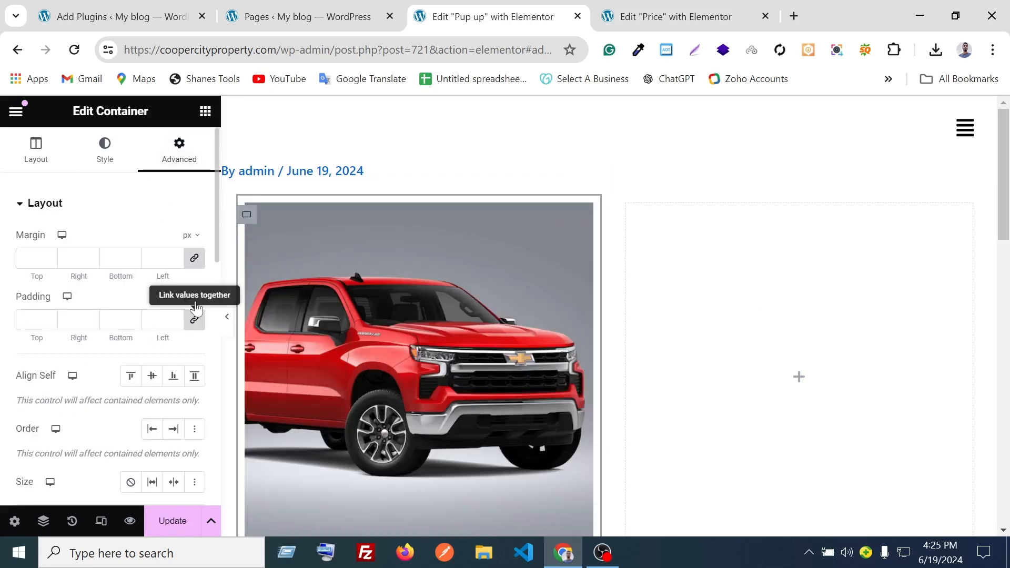
click(194, 319)
click(194, 258)
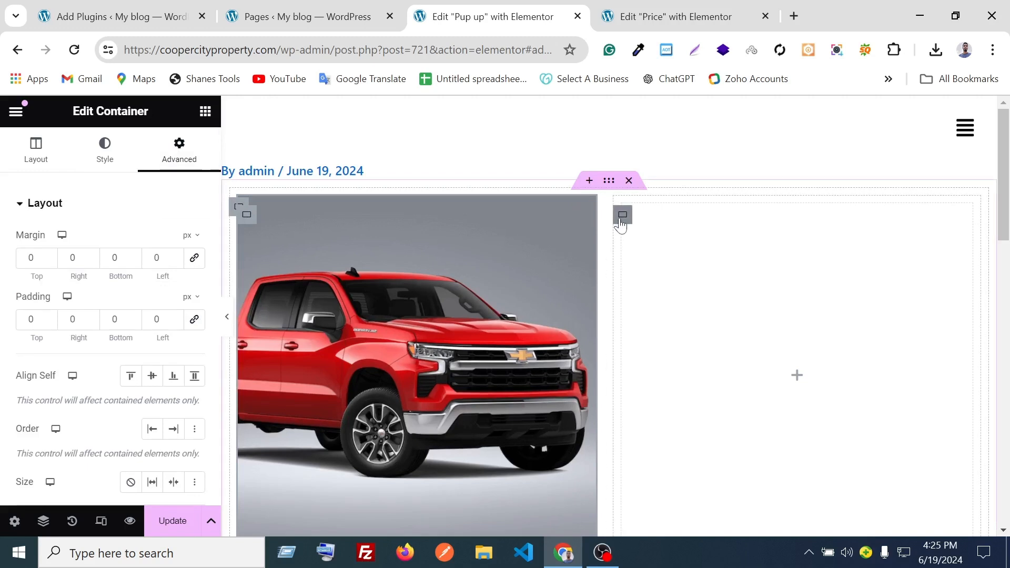
Set the margin and padding of the empty right column's container to 0 px on all sides.
click(621, 221)
click(179, 150)
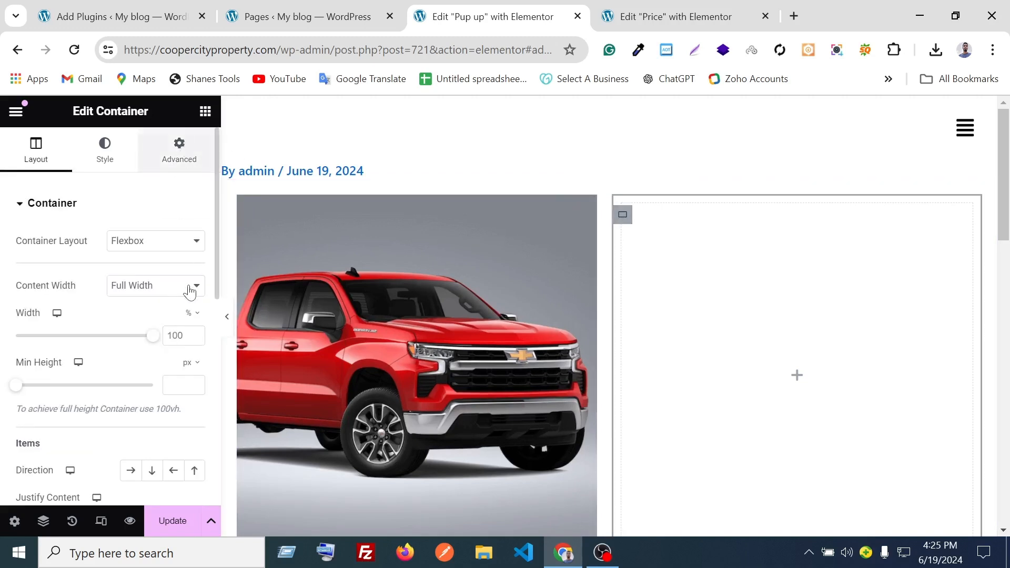
click(194, 320)
click(194, 258)
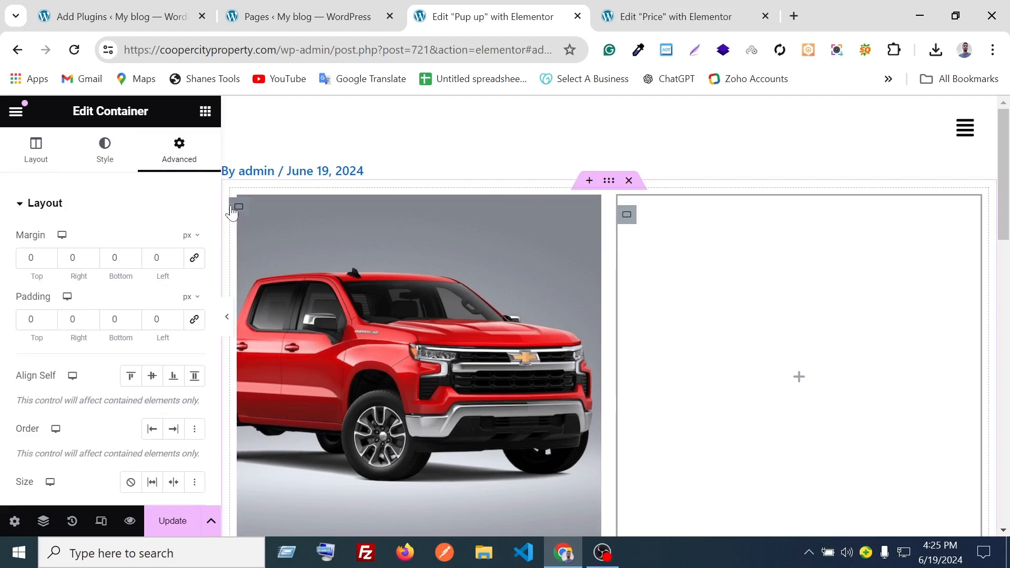
Set the column and row gaps of the parent container holding both columns to 0 px.
click(233, 209)
scroll(2, 451, down, 6)
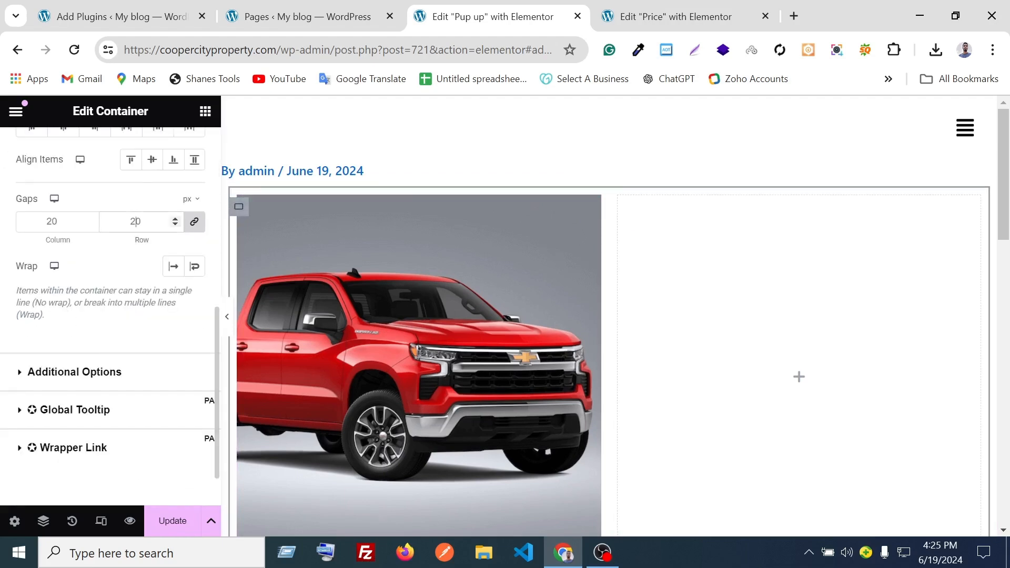
text(0)
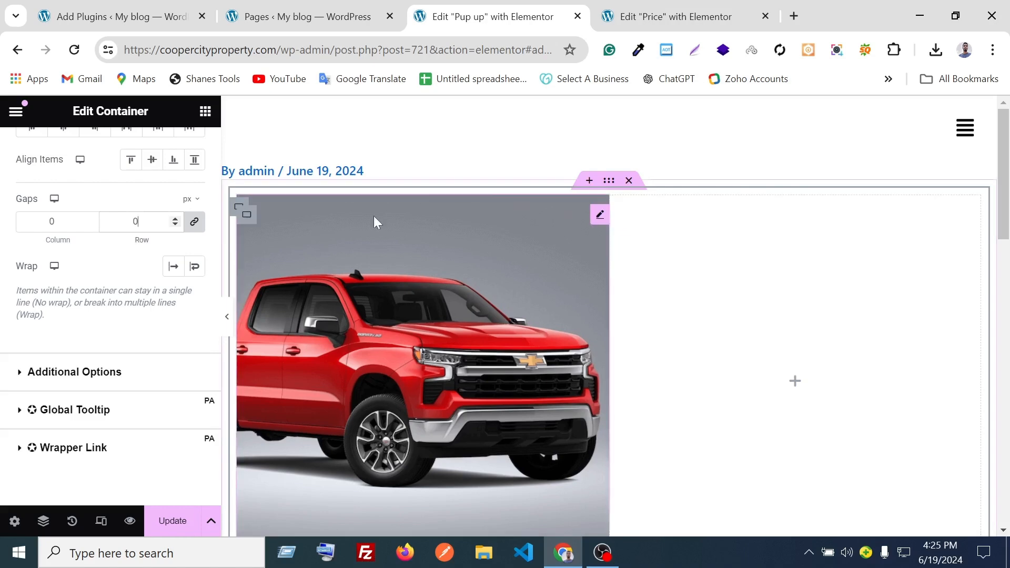
Set the column and row gaps of the left image column's container to 0 px.
click(246, 215)
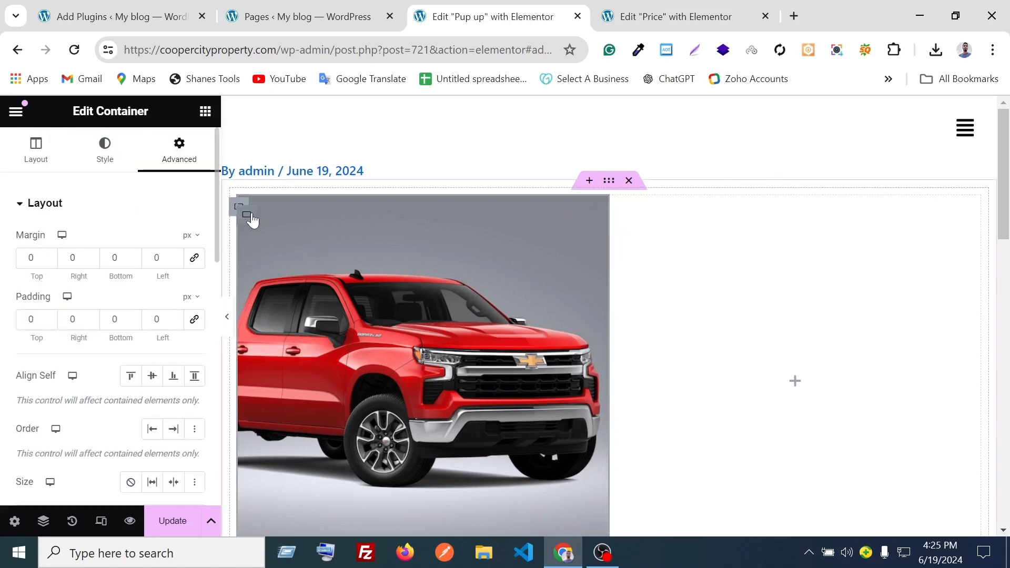
scroll(4, 343, down, 7)
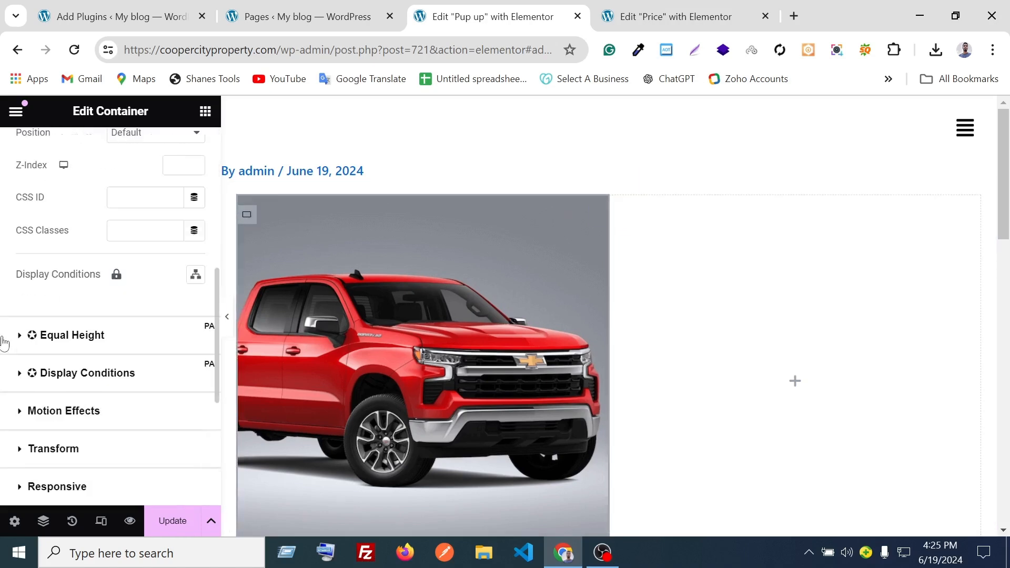
scroll(132, 356, up, 6)
scroll(116, 342, up, 2)
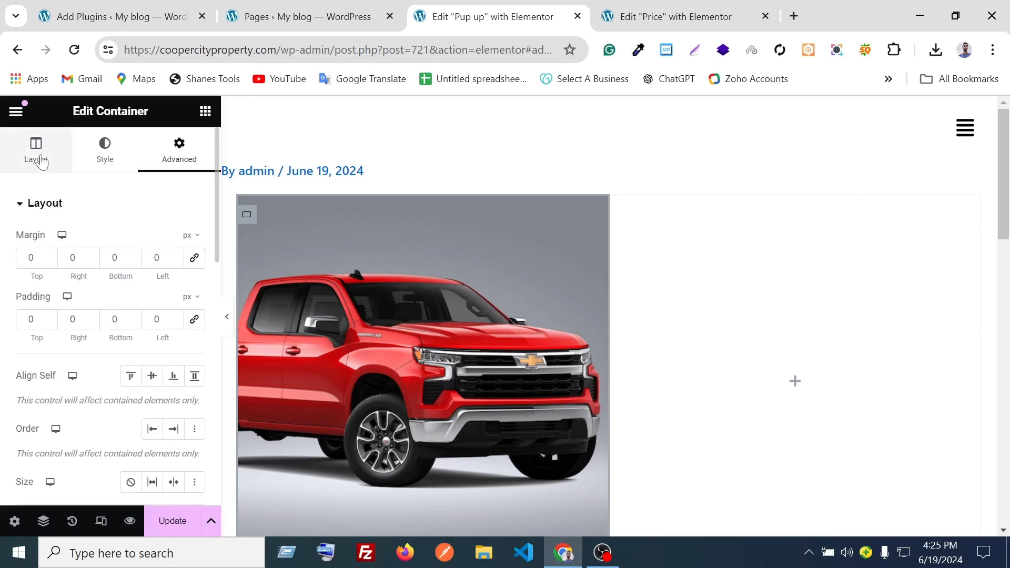
click(38, 161)
scroll(98, 350, down, 3)
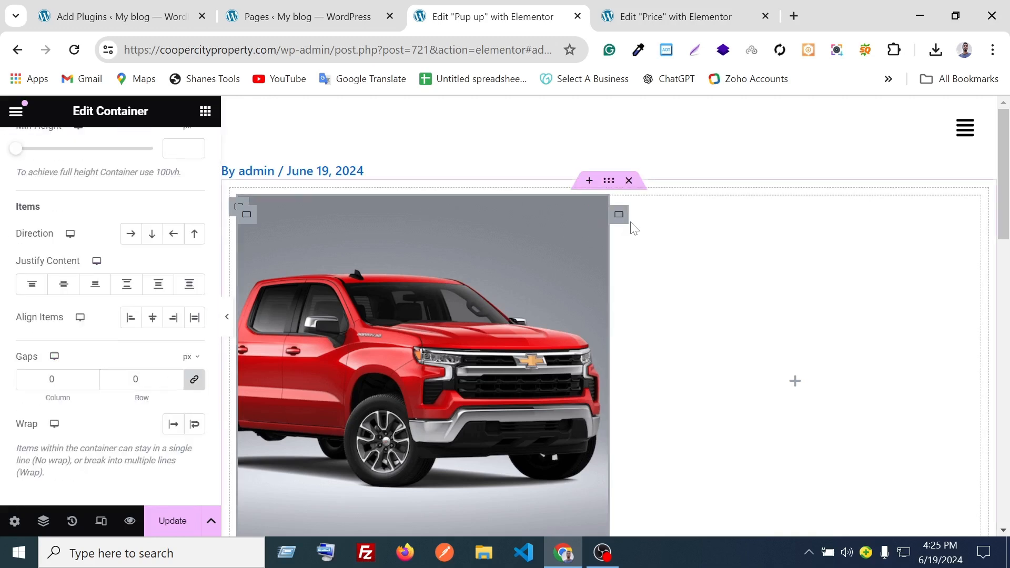
Set the column and row gaps of the empty right column's container to 0 px.
click(619, 216)
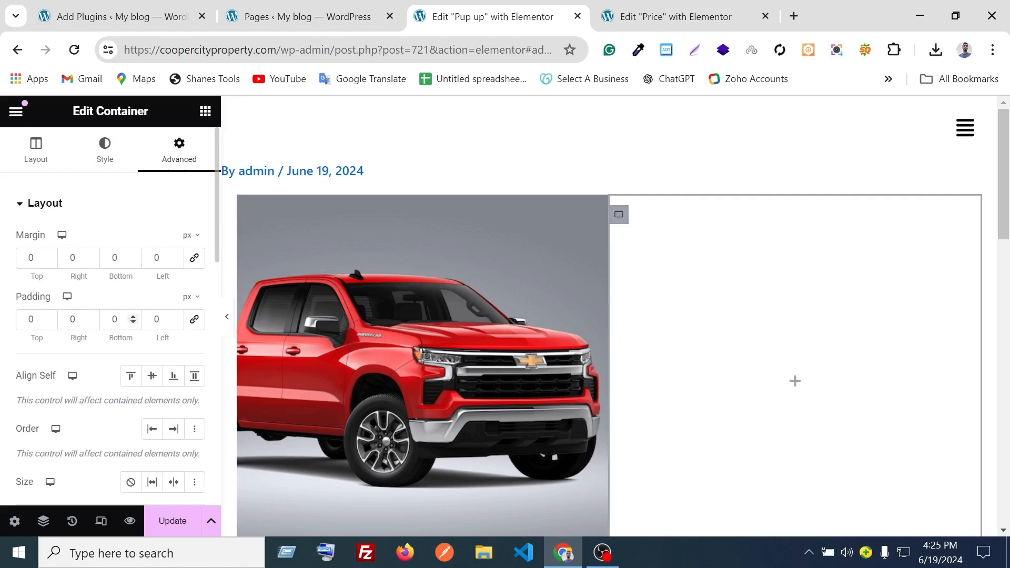
click(33, 157)
scroll(90, 324, down, 5)
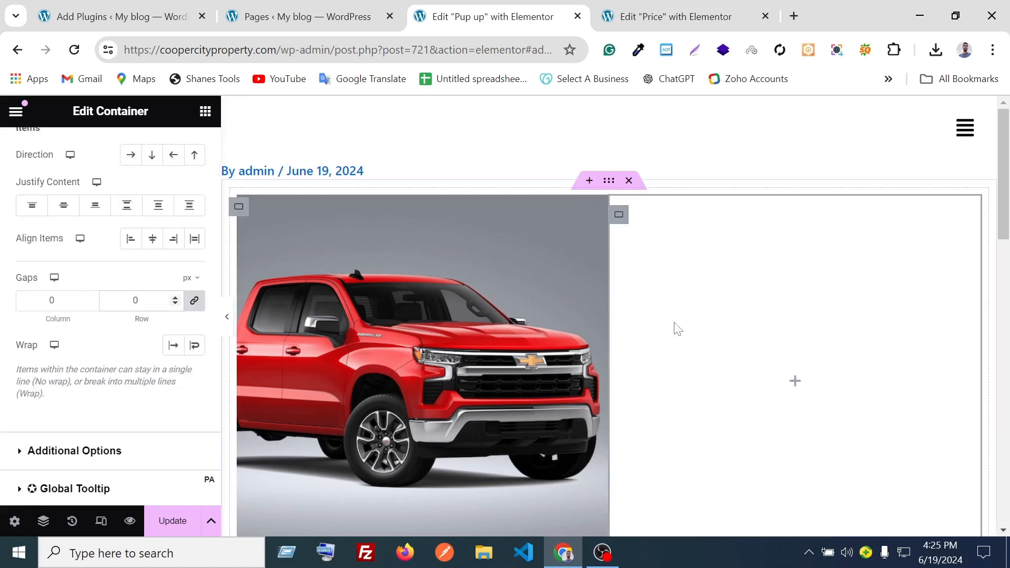
scroll(726, 308, down, 4)
scroll(700, 296, up, 4)
scroll(131, 263, up, 6)
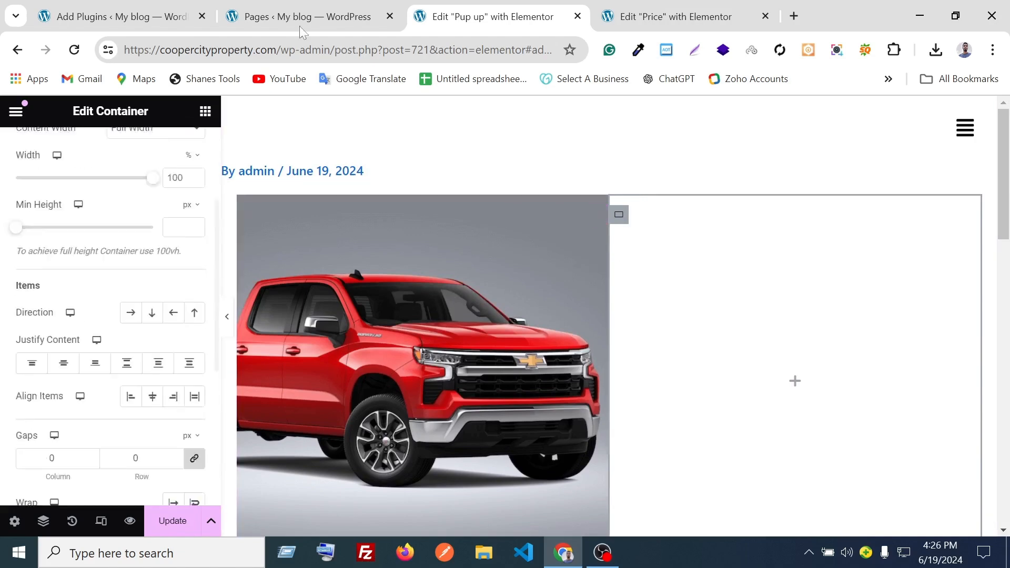
Add a Heading widget to the right column and place a Text Editor widget directly below it.
click(209, 111)
scroll(115, 355, down, 3)
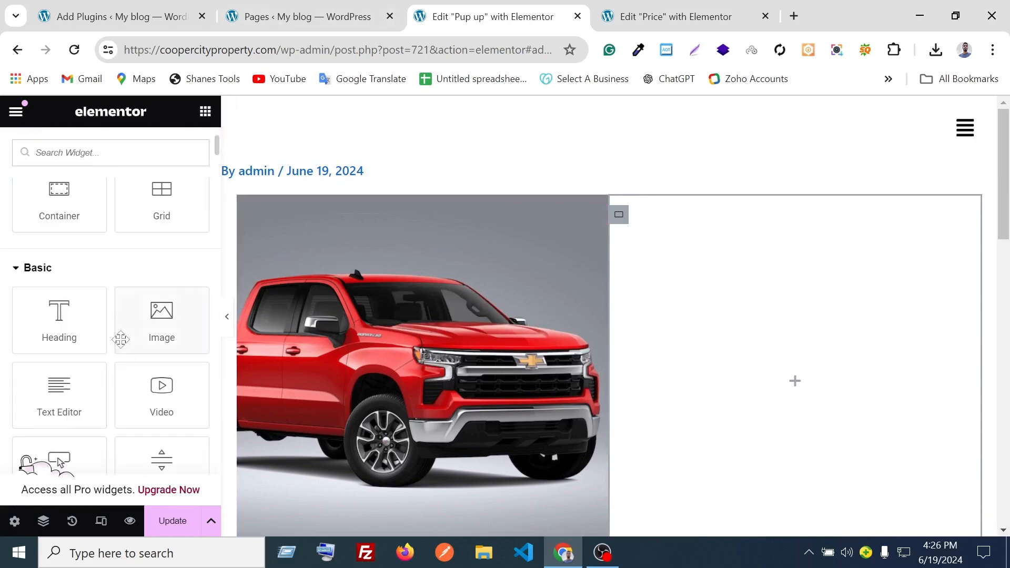
drag(35, 327, 708, 340)
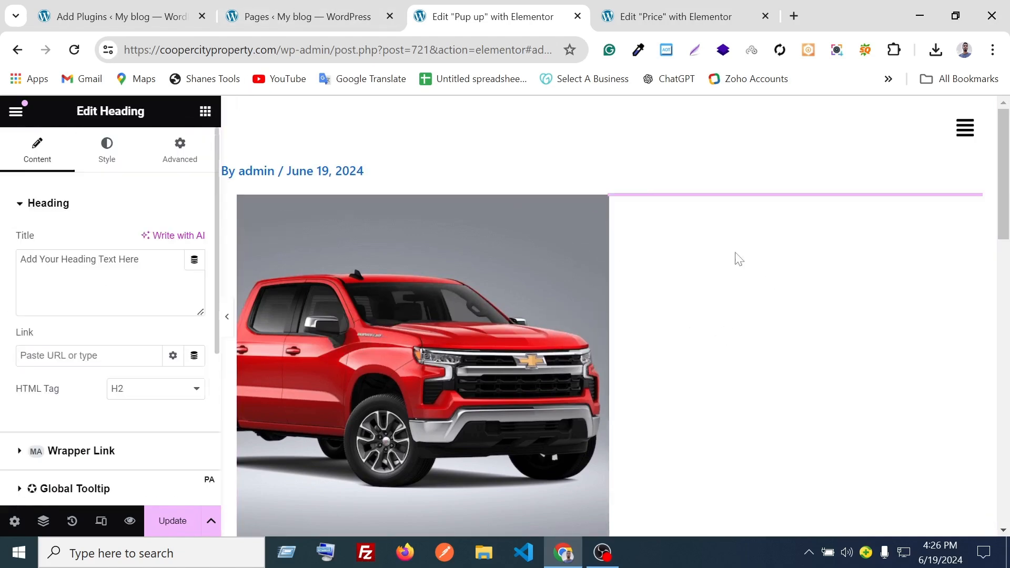
click(752, 222)
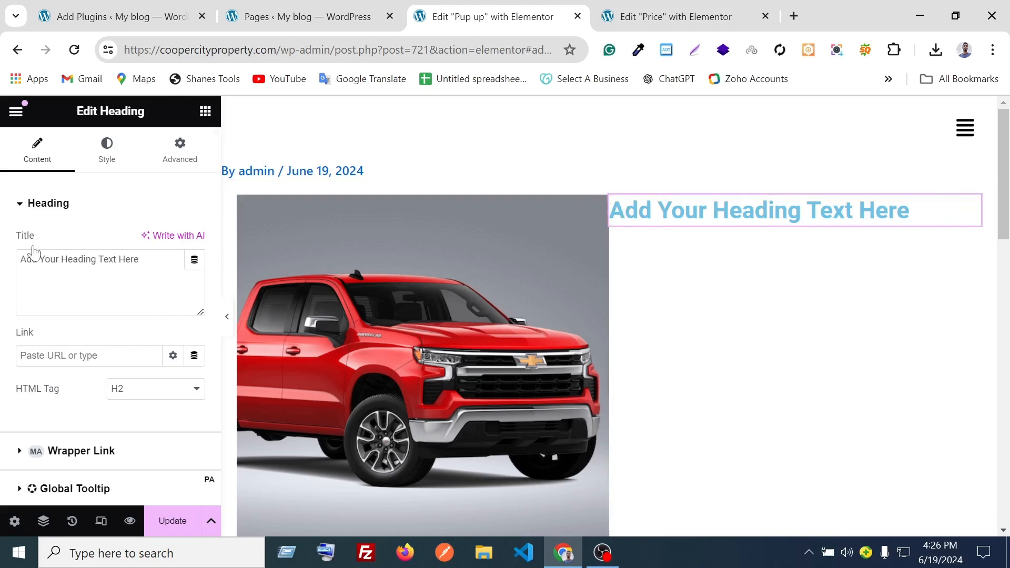
click(206, 111)
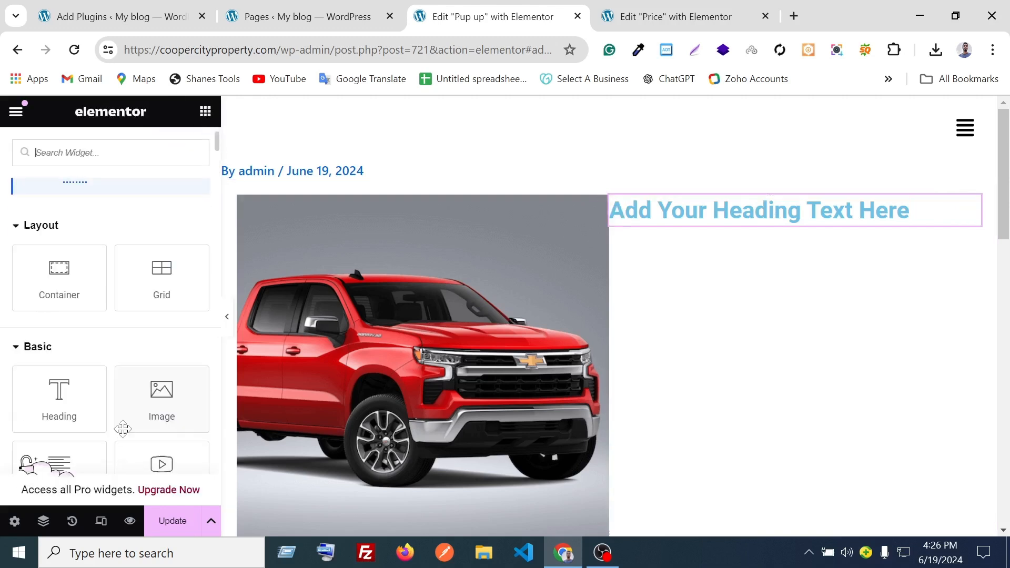
scroll(87, 342, down, 2)
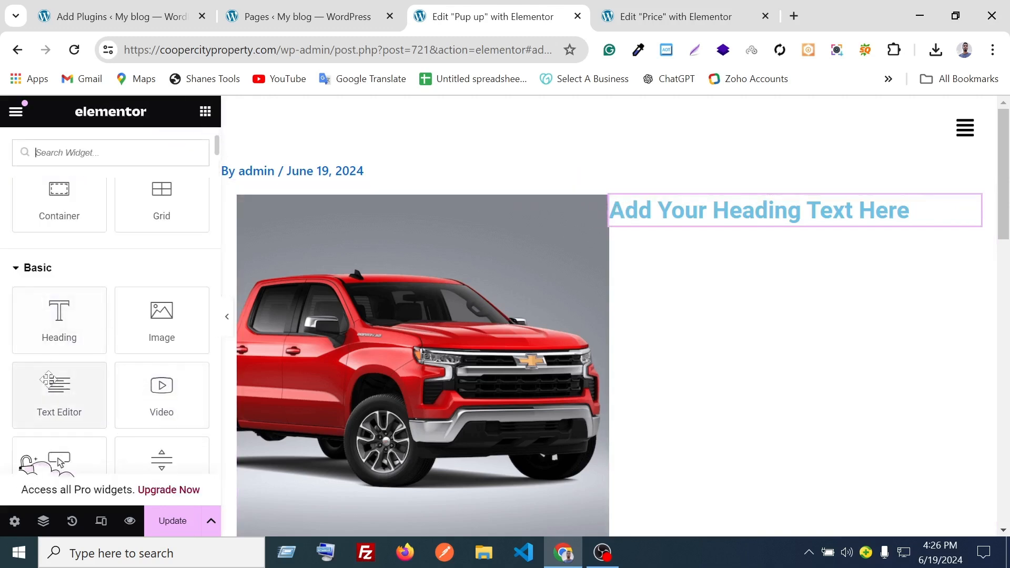
drag(51, 384, 793, 223)
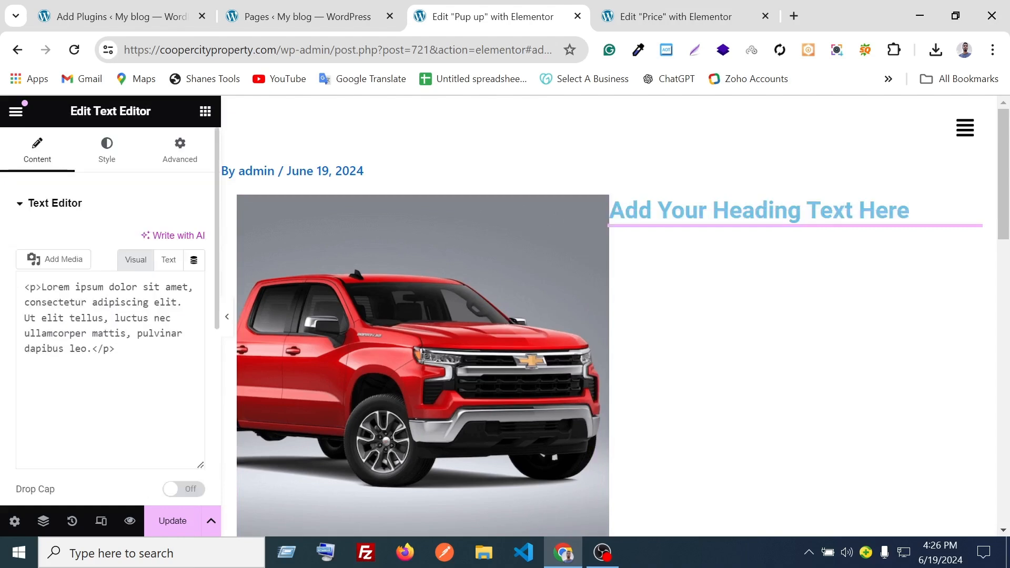
Find the standard Button widget, place it below the text in the right column, and update the template.
click(205, 114)
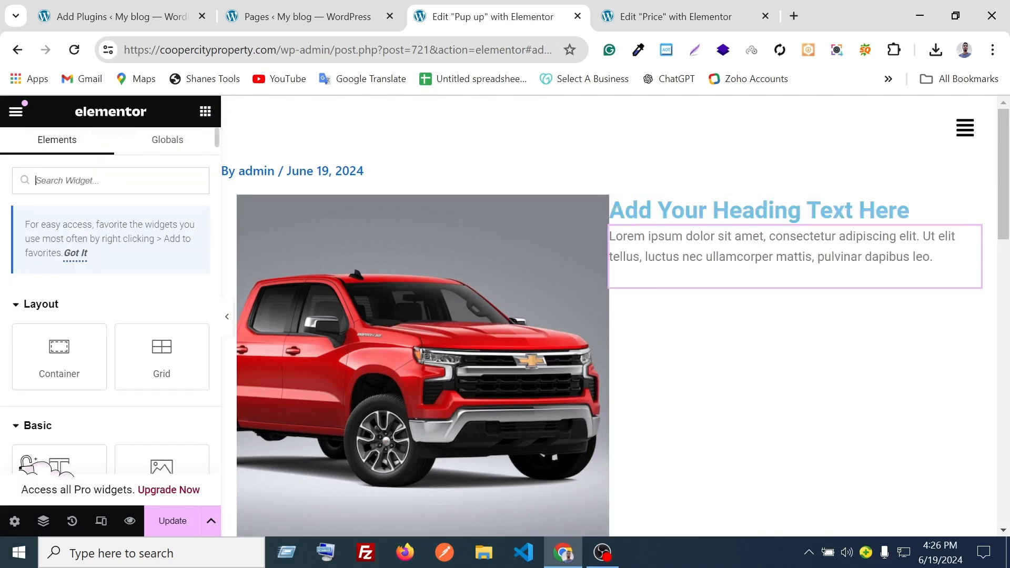
text(bu)
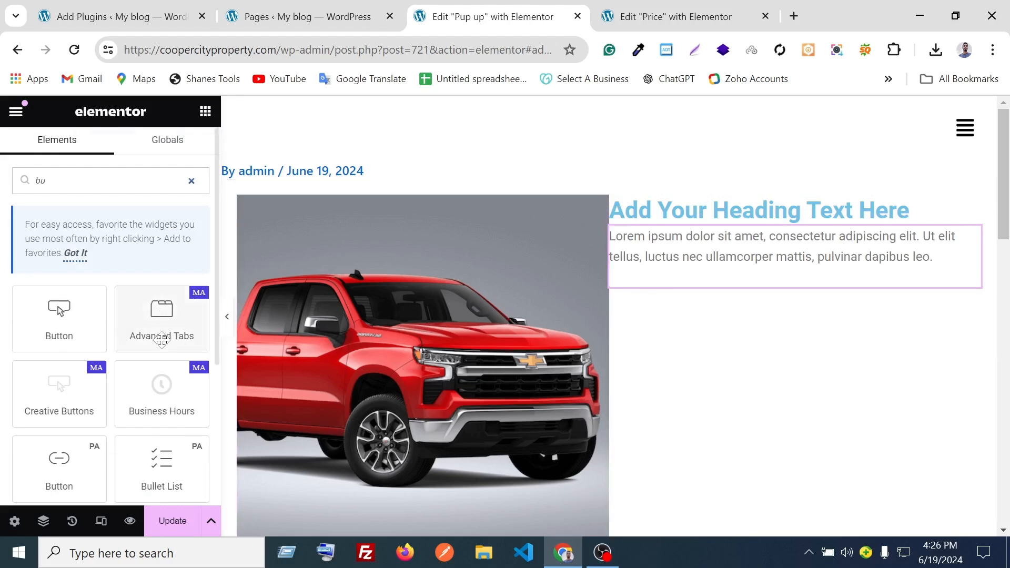
drag(77, 327, 765, 276)
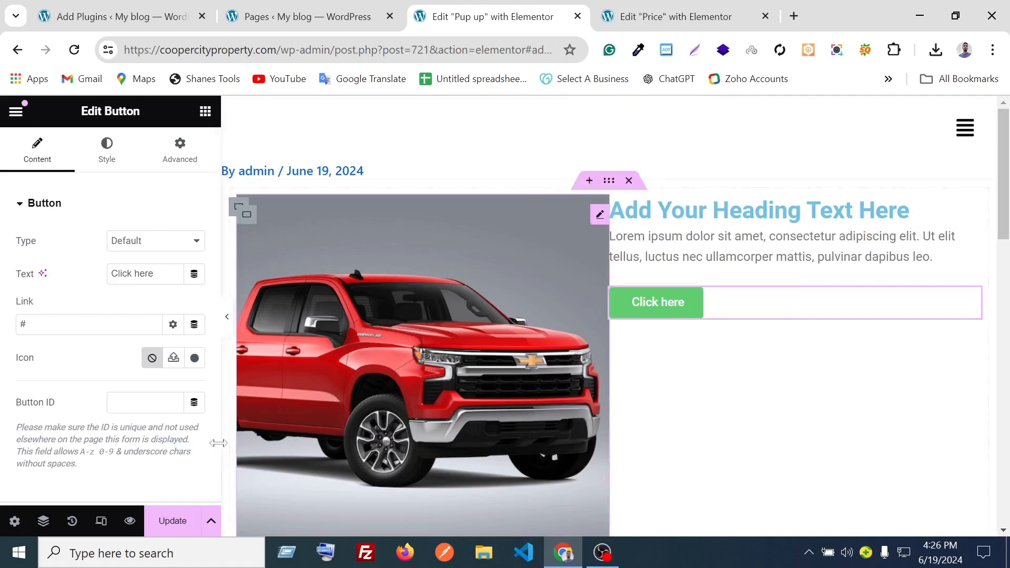
click(177, 522)
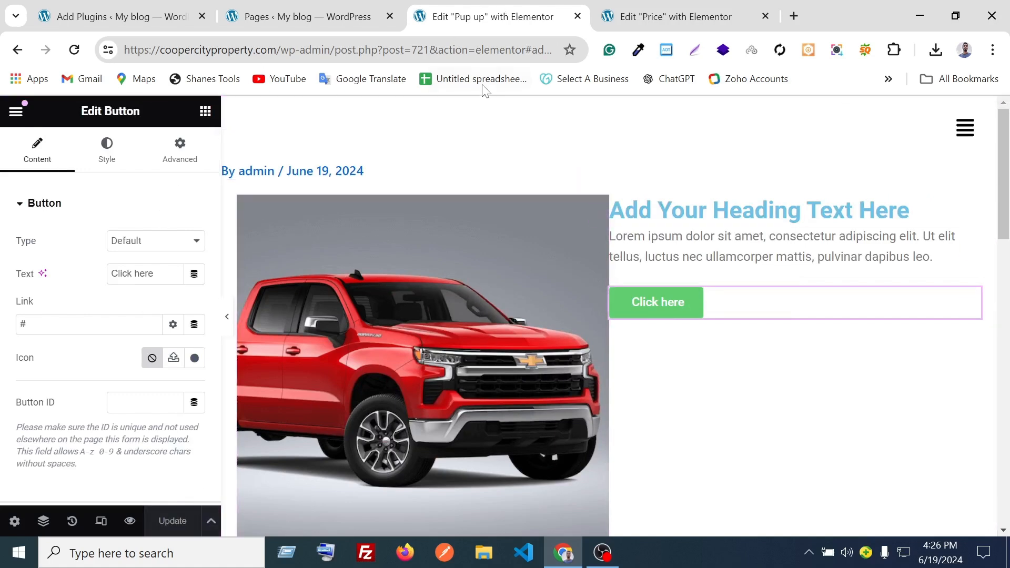
Return to the Elementor editor of the "Price" page and reload it.
click(653, 16)
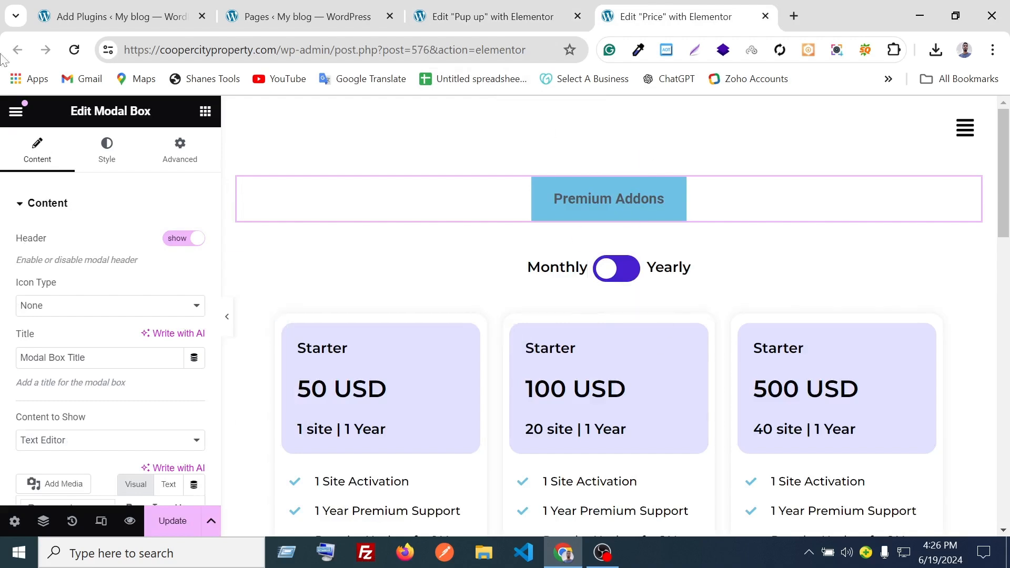
click(462, 7)
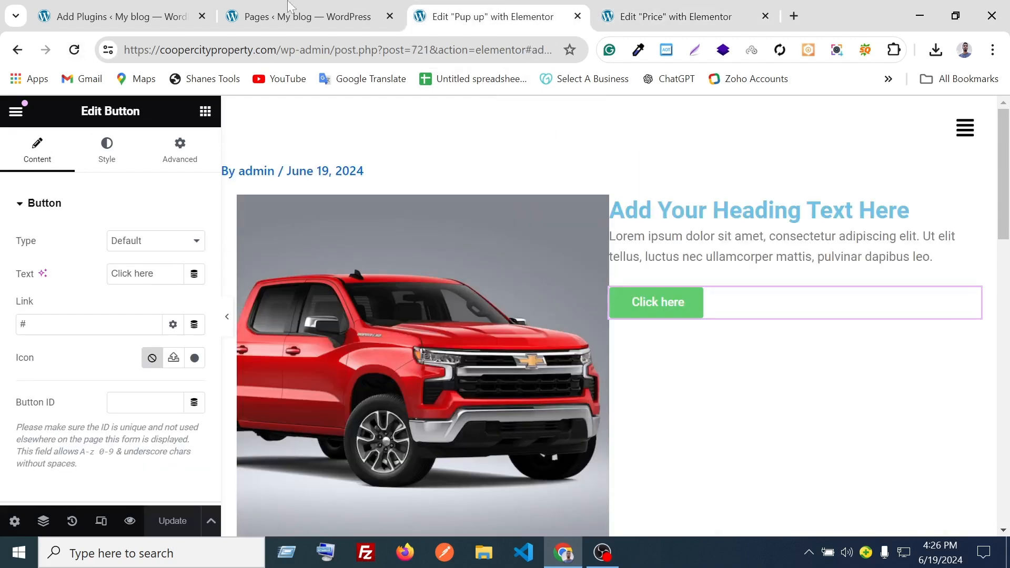
click(292, 7)
key(ctrl+Tab)
key(ctrl+Tab)
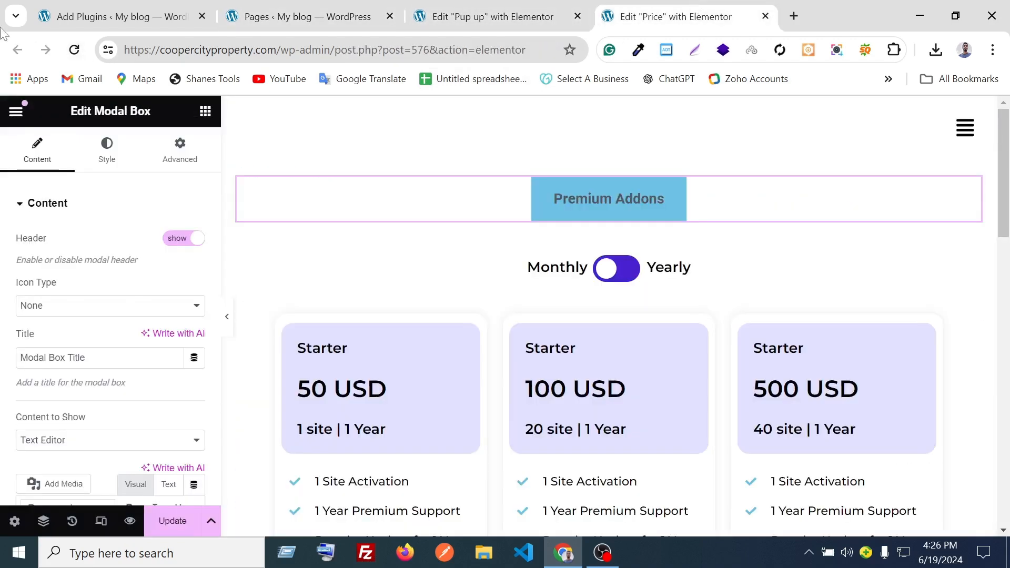
click(75, 50)
click(570, 151)
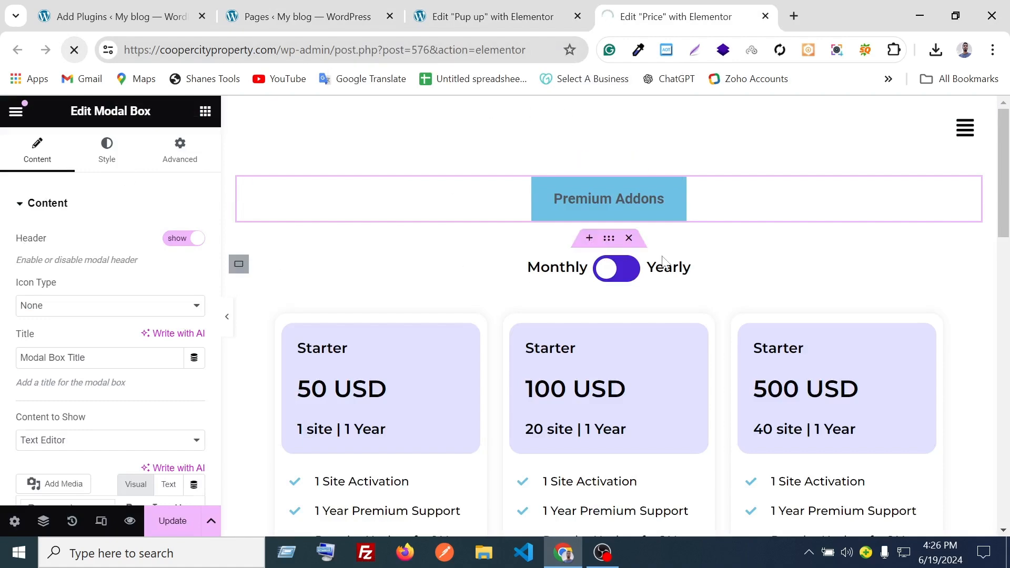
Review the "Pup up" template's car image, heading, text and button, and return to the "Price" page editor.
click(537, 15)
scroll(504, 197, down, 2)
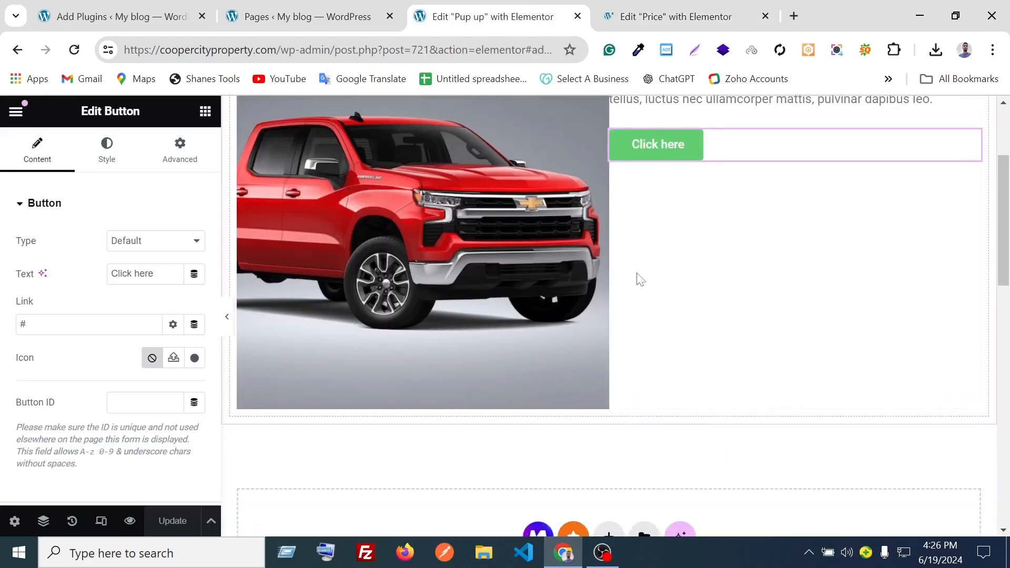
scroll(637, 272, up, 2)
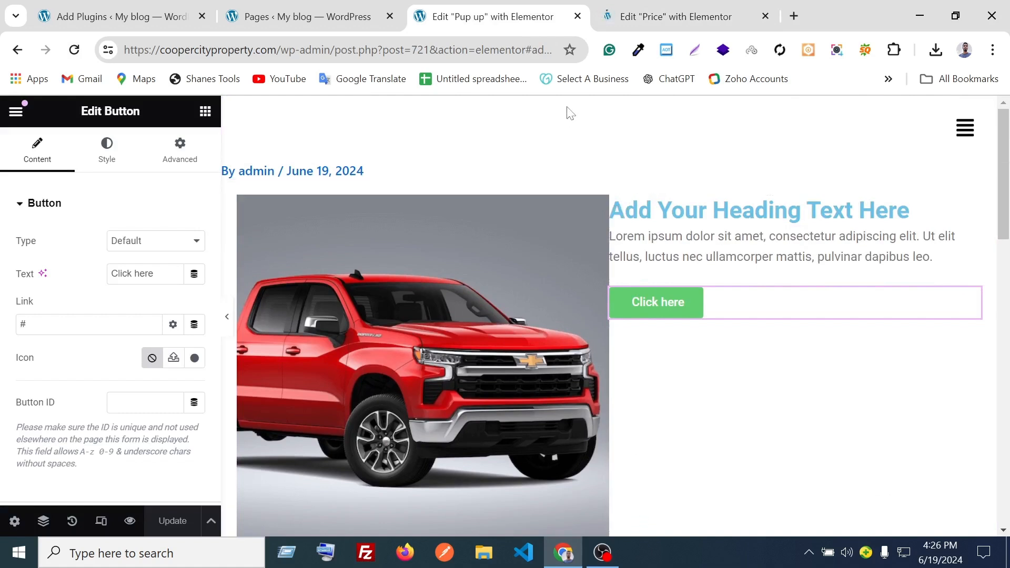
click(679, 6)
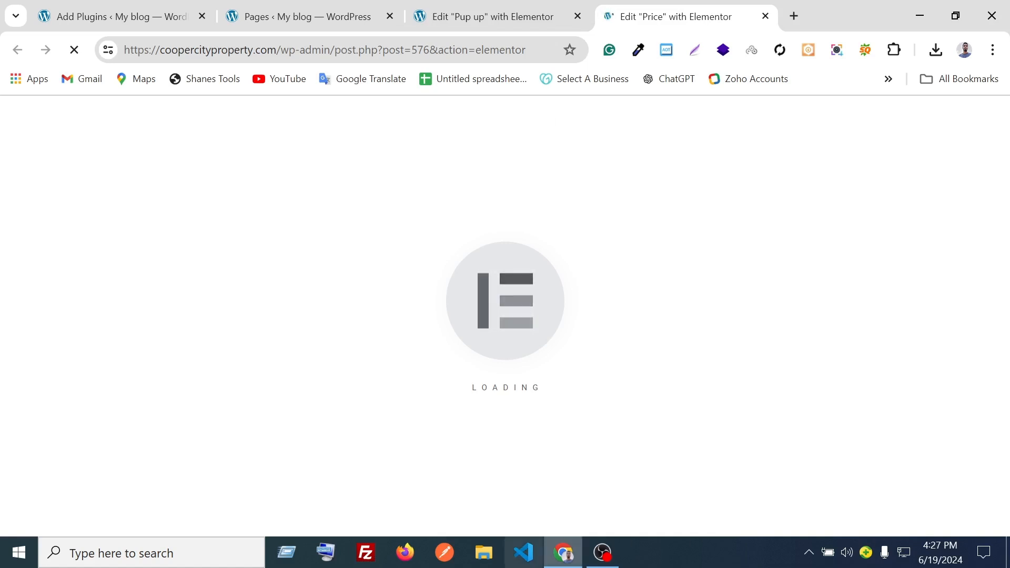
key(super+r)
click(128, 503)
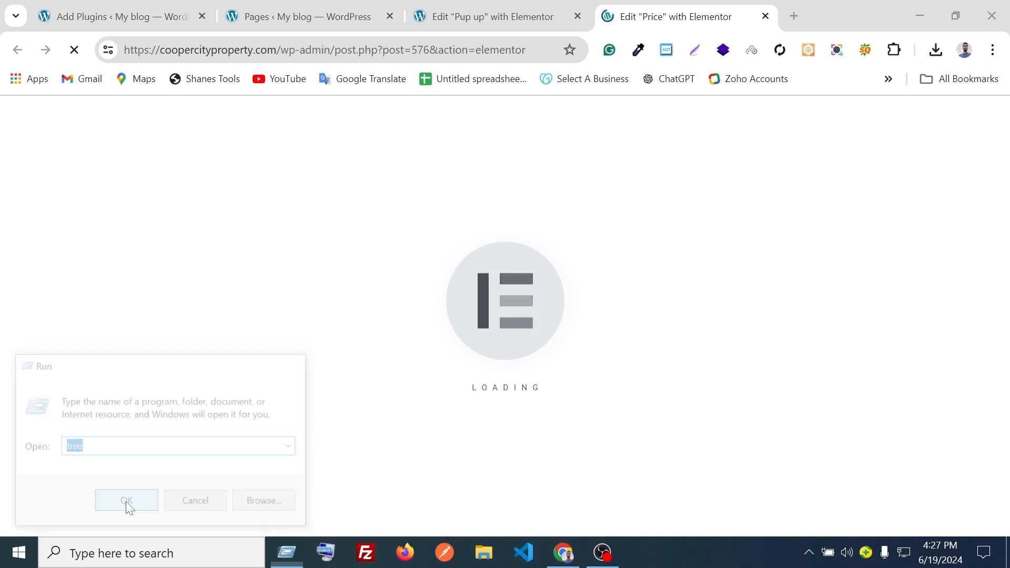
click(284, 550)
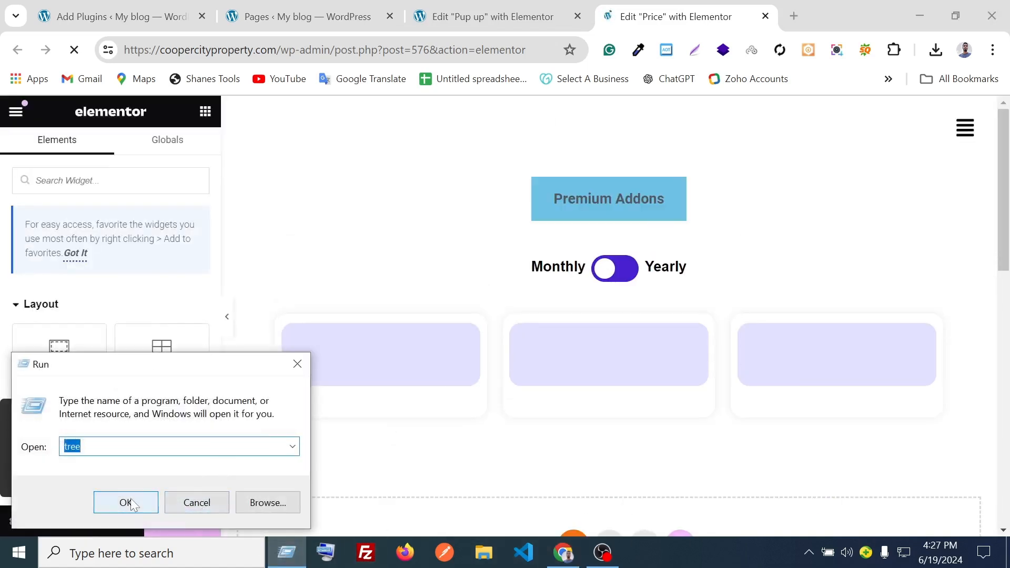
click(203, 511)
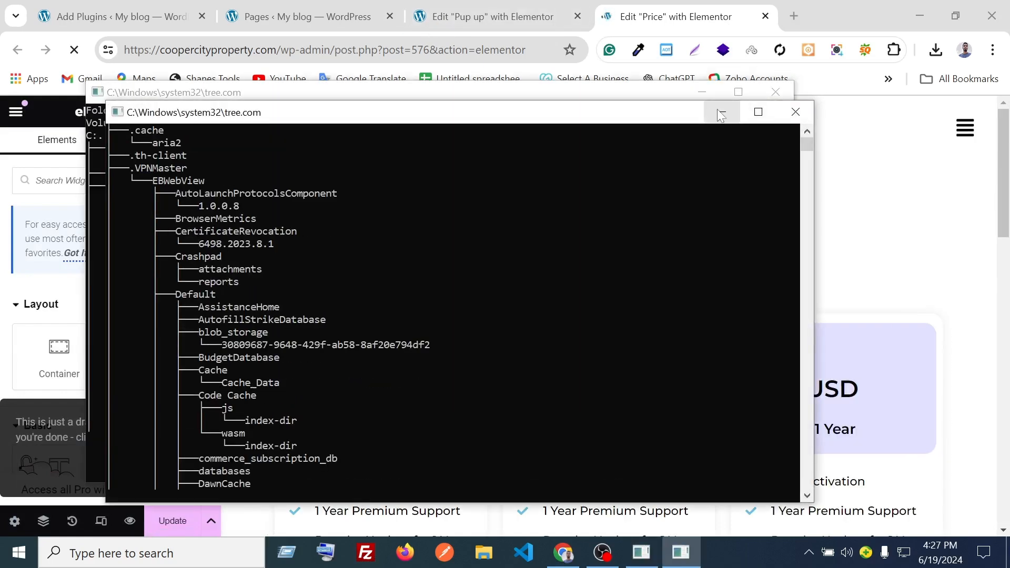
click(722, 112)
click(702, 93)
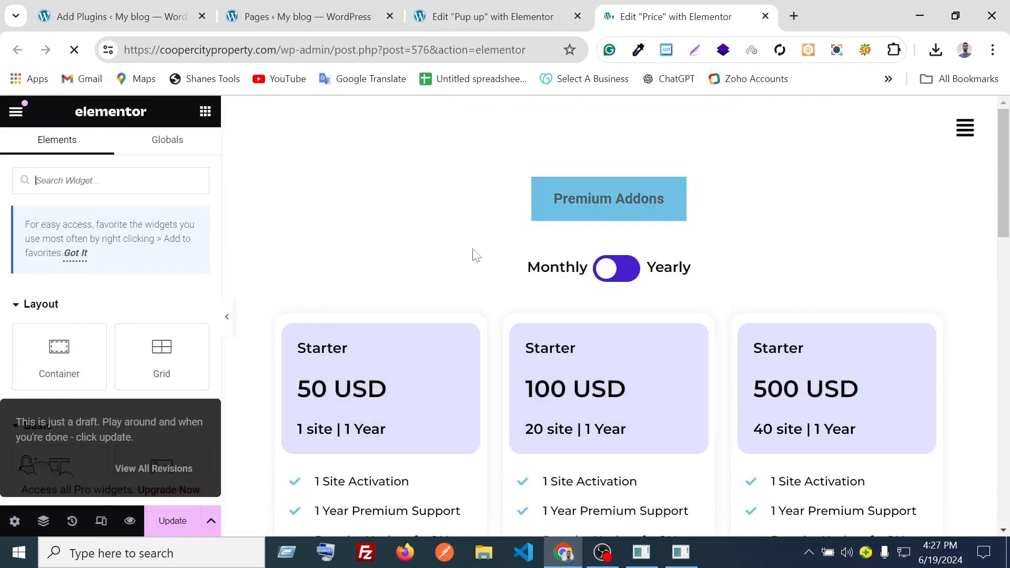
Select the Premium Addons Modal Box widget, close its preview, and set its trigger to On Page Load.
click(573, 198)
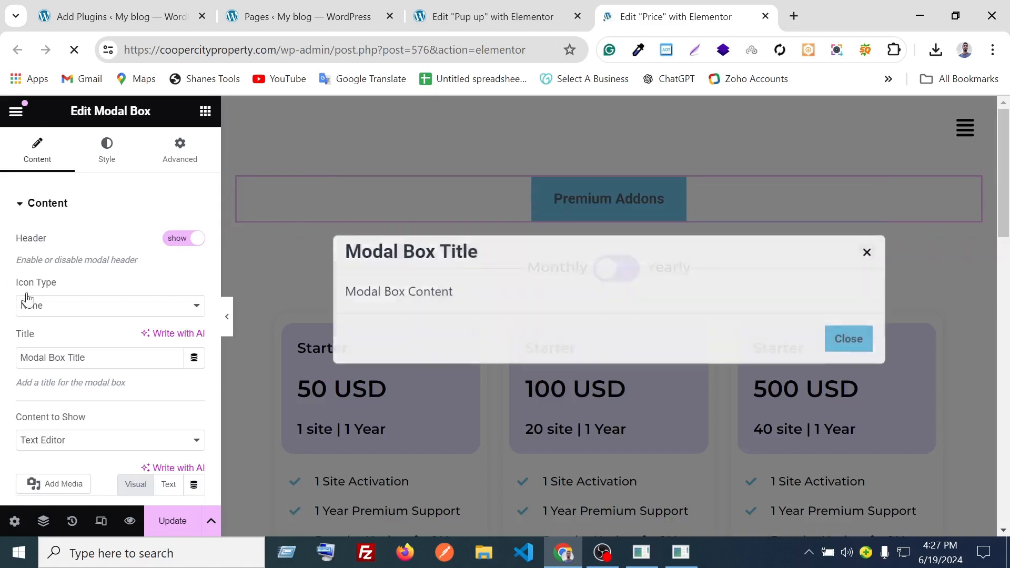
click(867, 254)
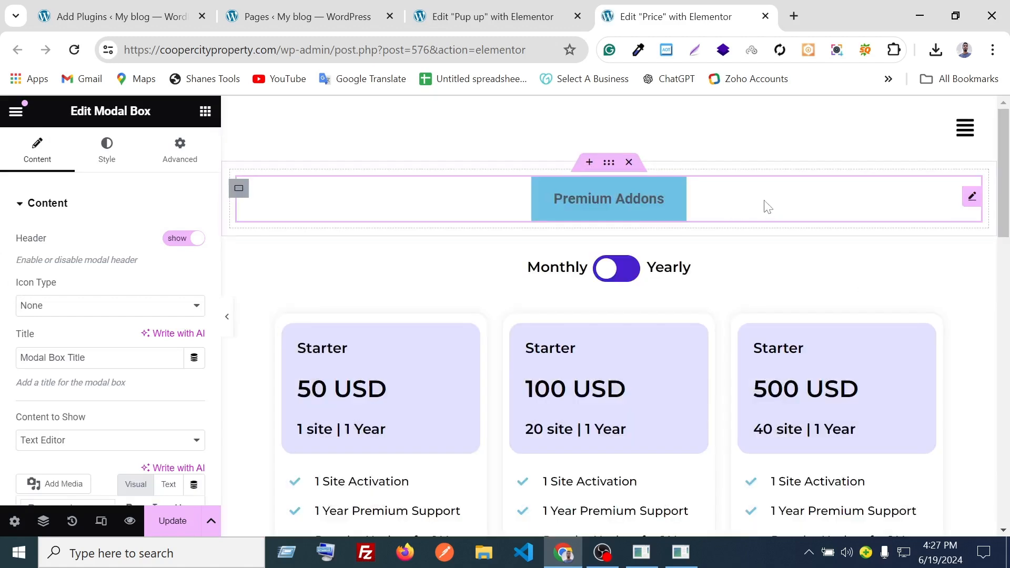
scroll(65, 274, down, 3)
scroll(72, 282, up, 3)
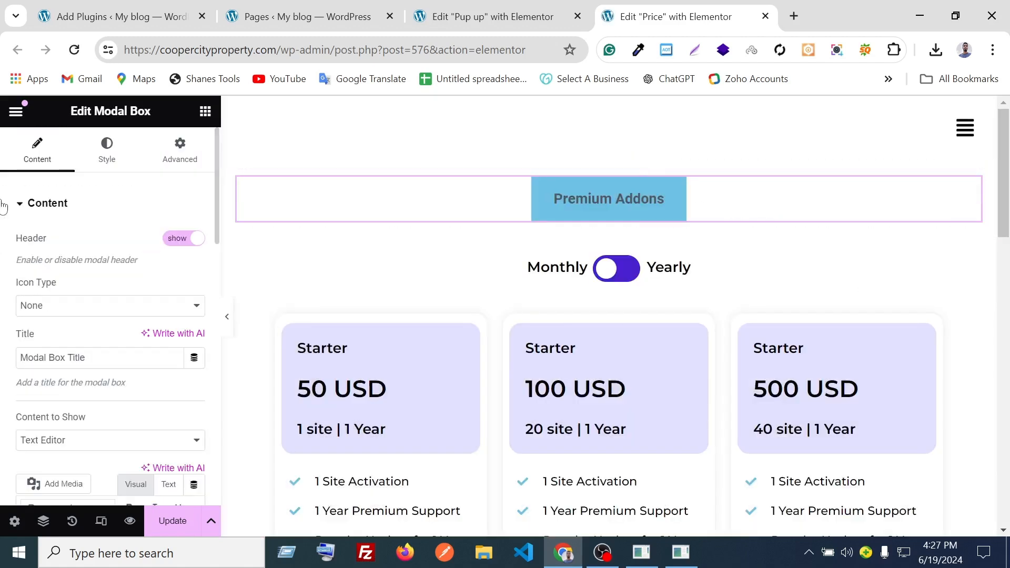
scroll(23, 337, down, 15)
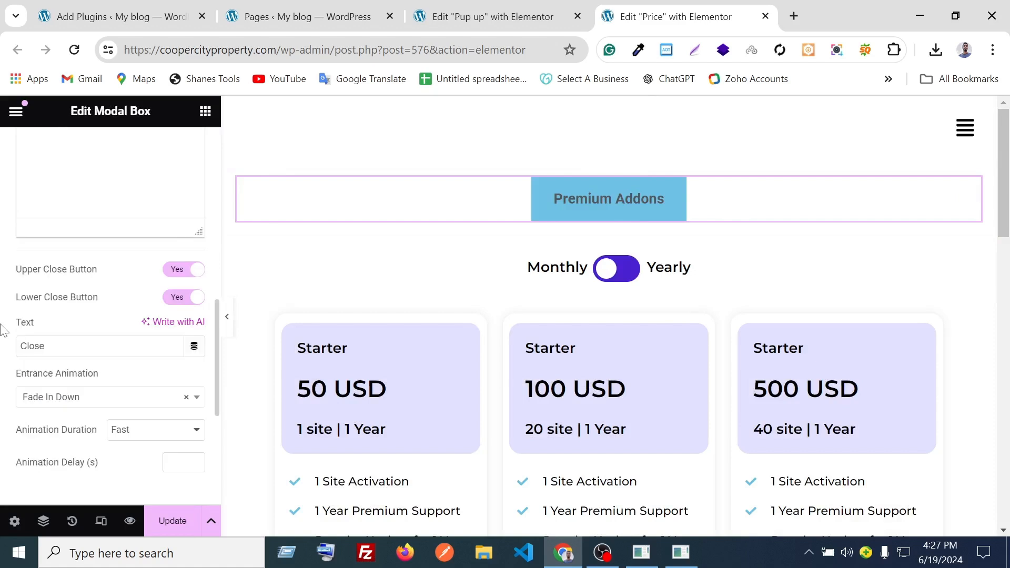
click(108, 298)
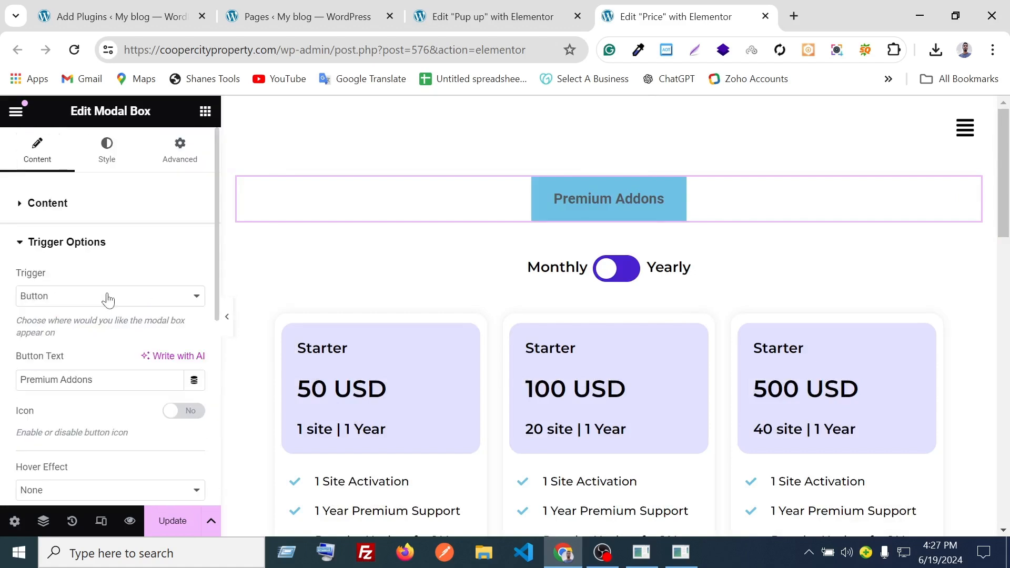
scroll(105, 295, down, 2)
click(90, 218)
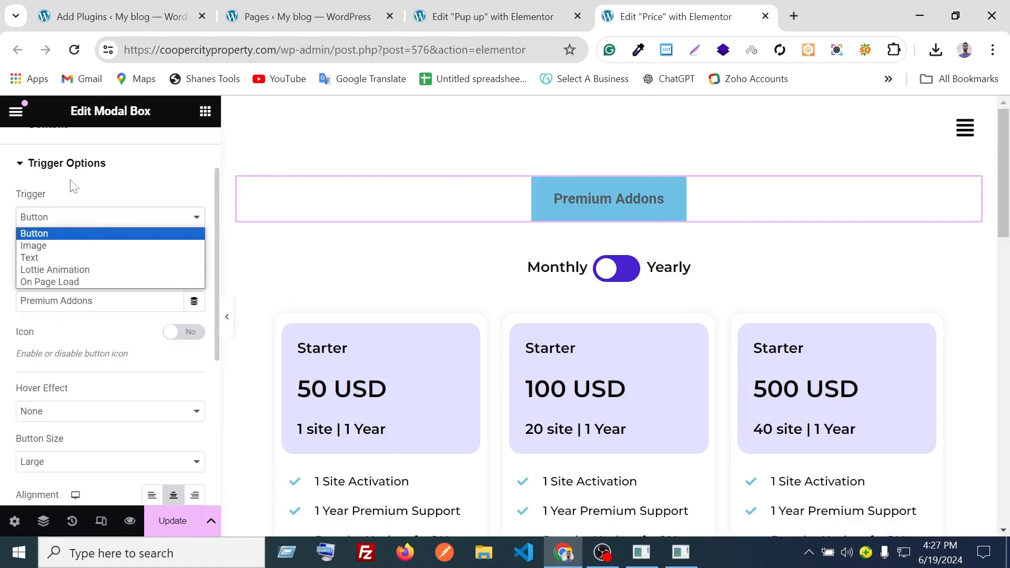
click(31, 281)
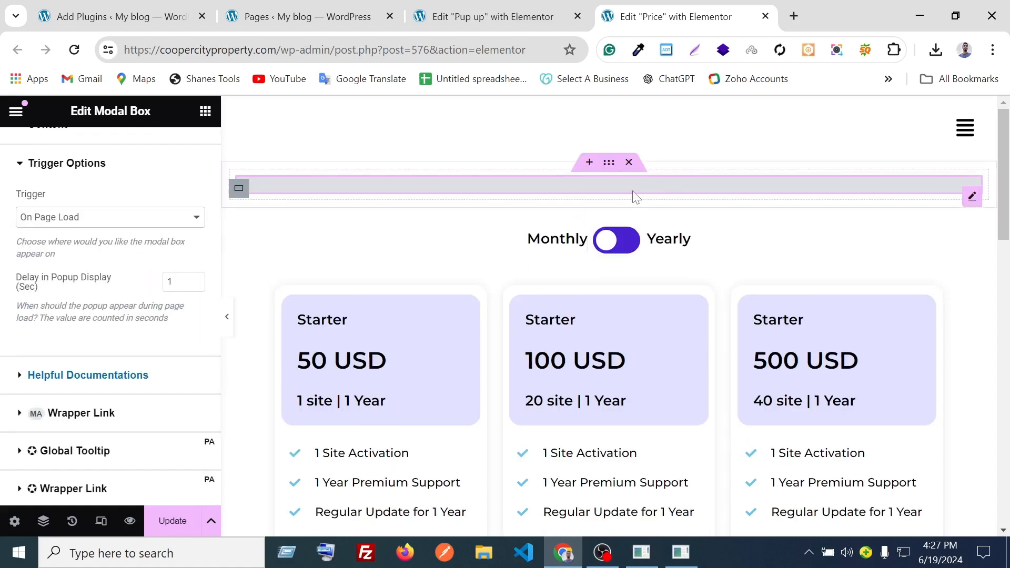
Examine the Modal Box content settings, including the header, title, content type, close buttons and entrance animation.
scroll(103, 290, down, 2)
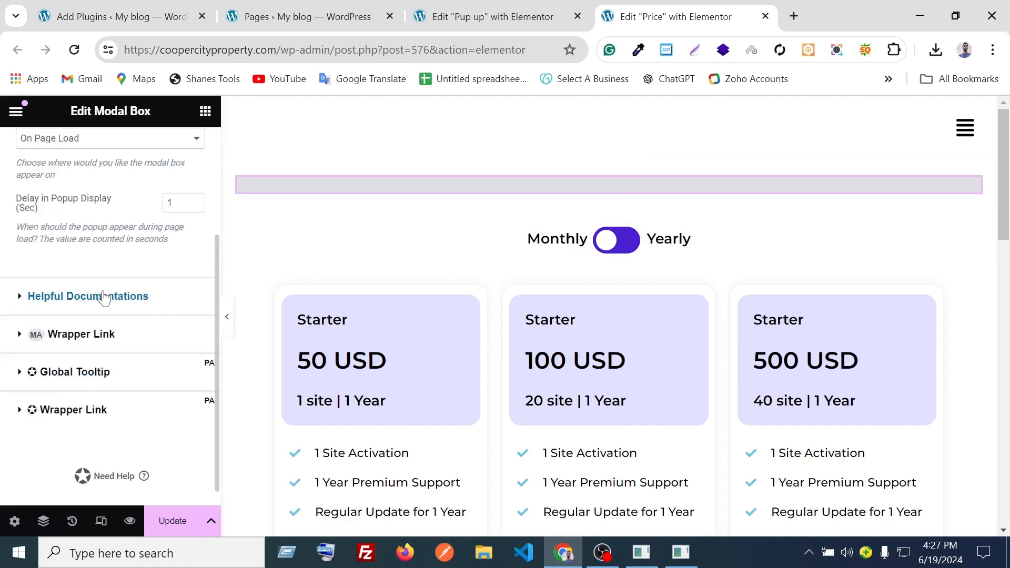
scroll(104, 298, up, 3)
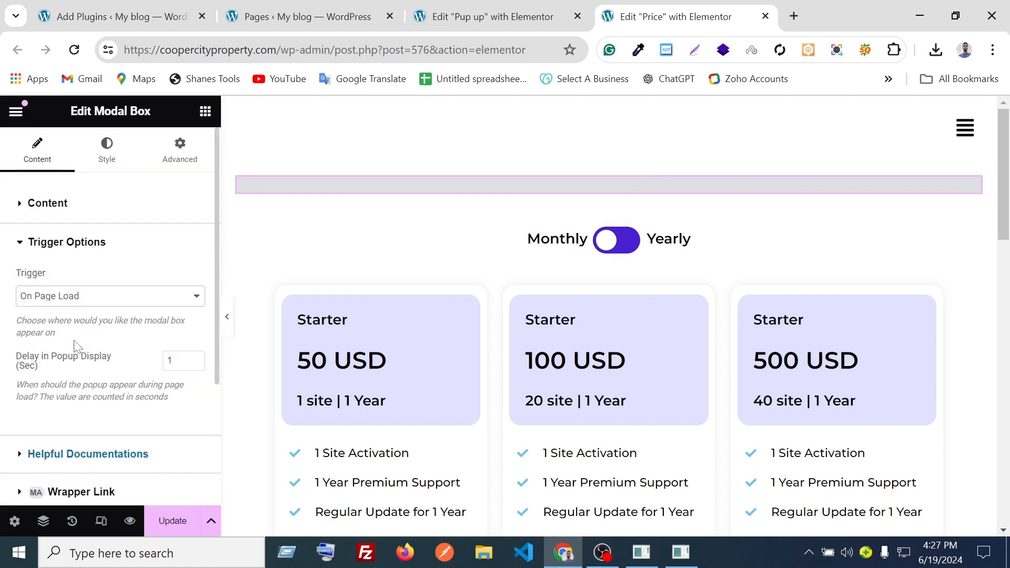
click(21, 213)
scroll(132, 299, down, 2)
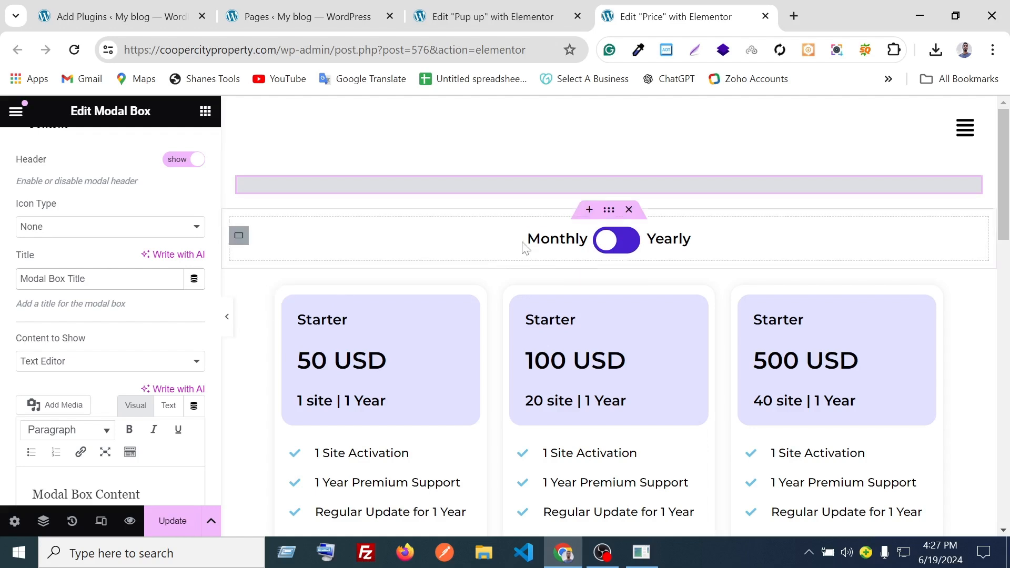
scroll(104, 271, down, 4)
scroll(3, 279, down, 5)
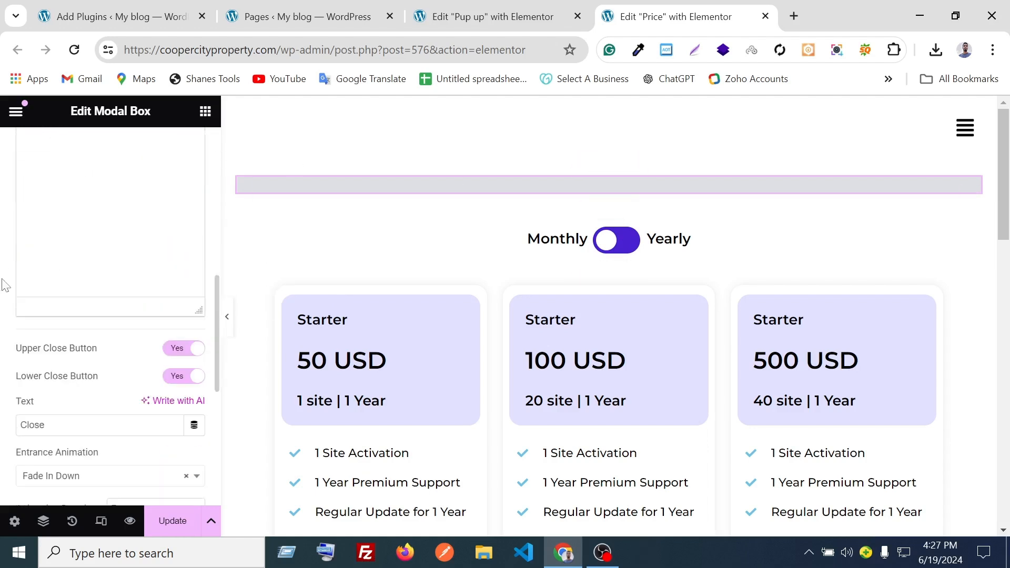
scroll(79, 364, down, 2)
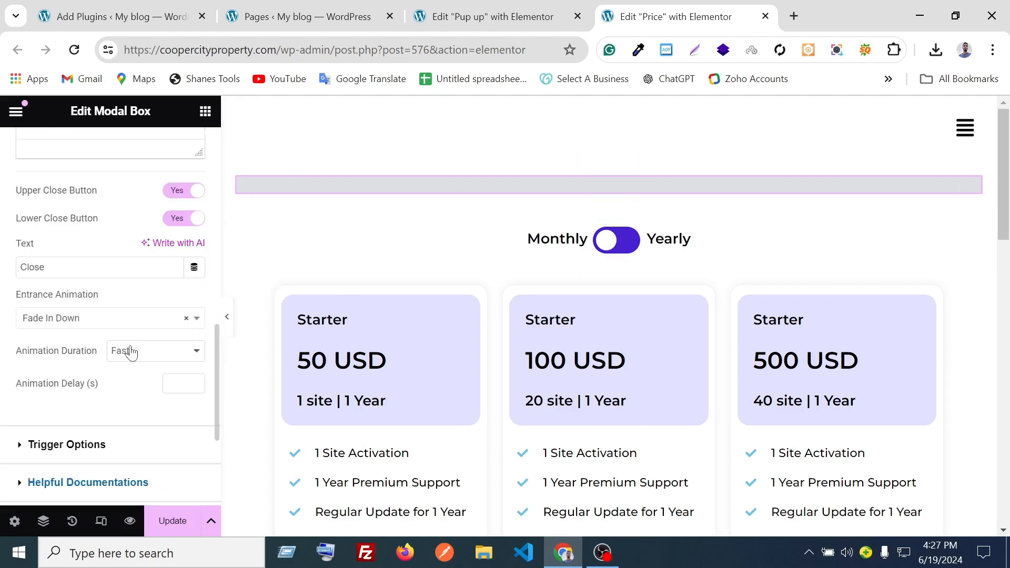
scroll(117, 282, down, 2)
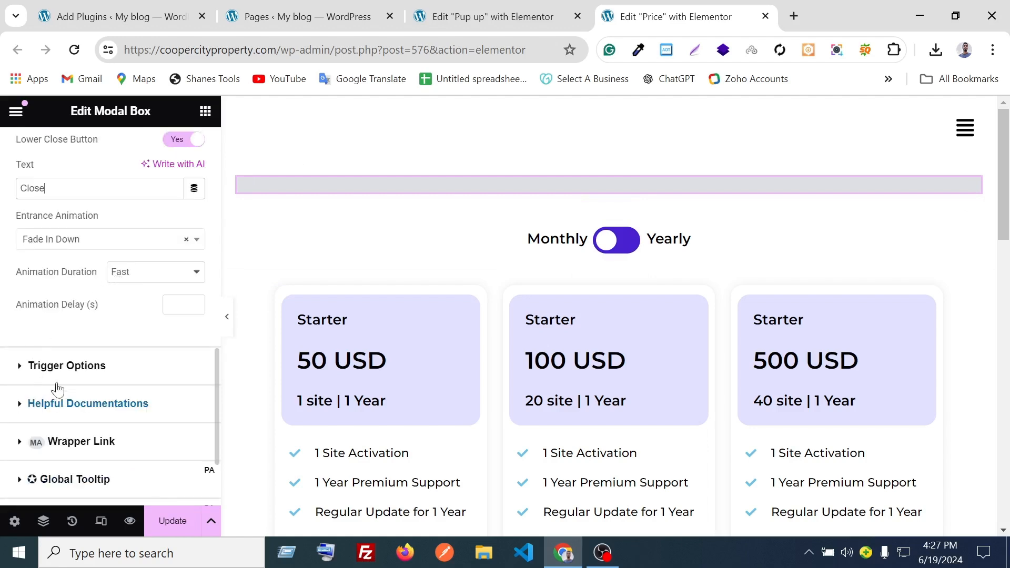
scroll(2, 316, up, 15)
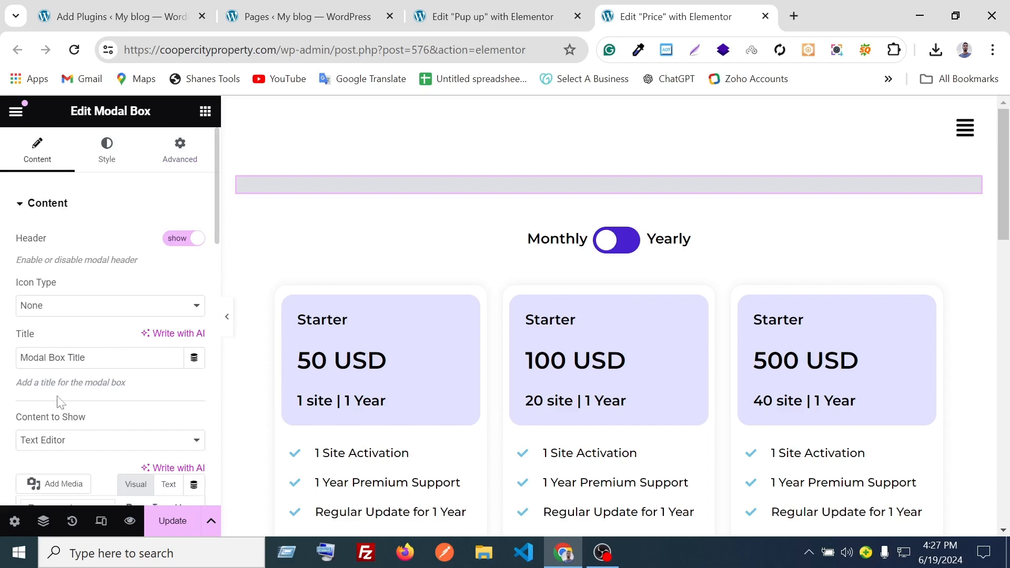
click(97, 358)
scroll(31, 295, down, 8)
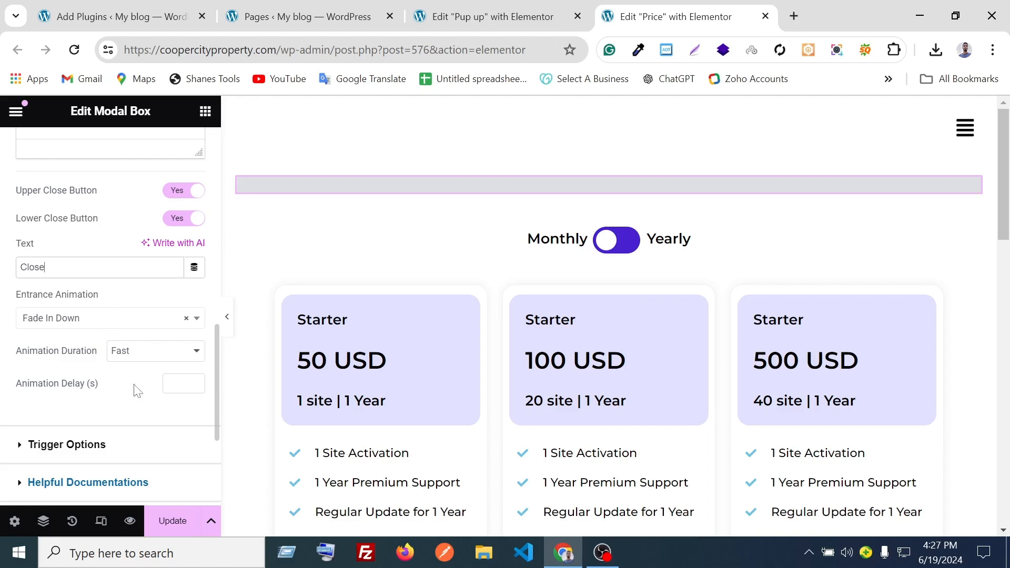
scroll(160, 356, down, 2)
Examine the Modal Box trigger choices, popup delay, helpful documentation, wrapper link and global tooltip settings.
click(120, 368)
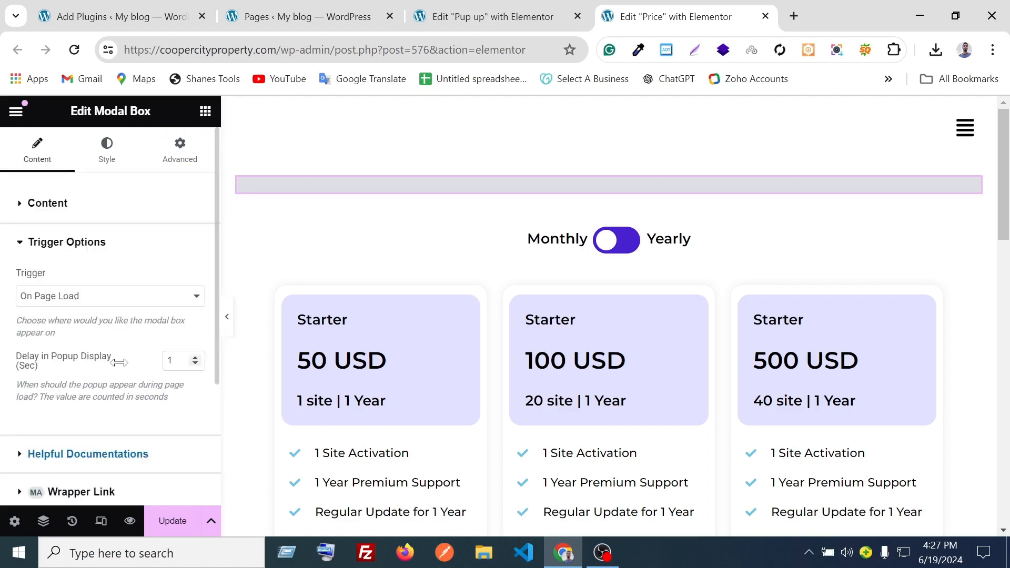
scroll(137, 284, down, 2)
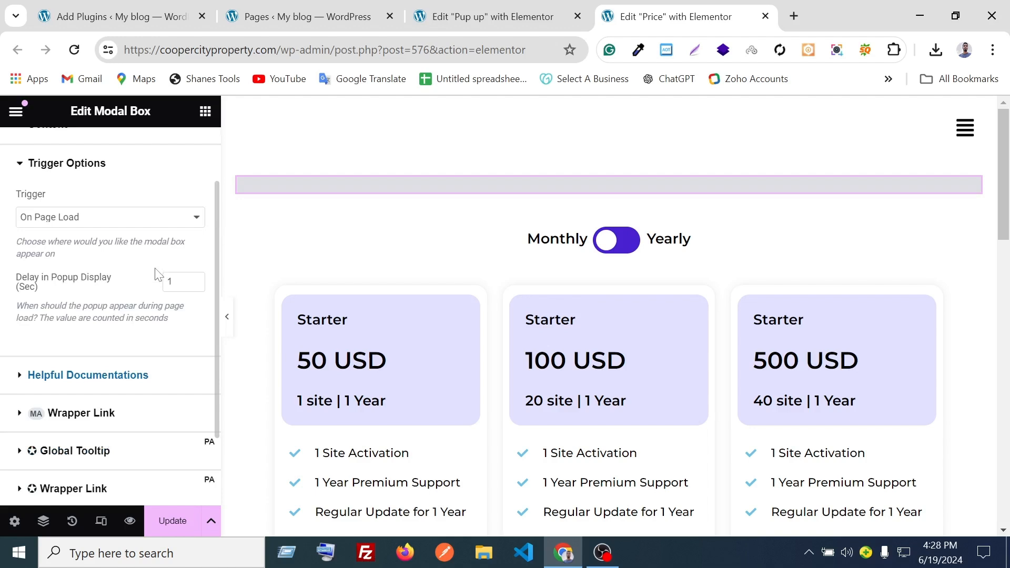
scroll(123, 285, down, 2)
scroll(122, 284, up, 3)
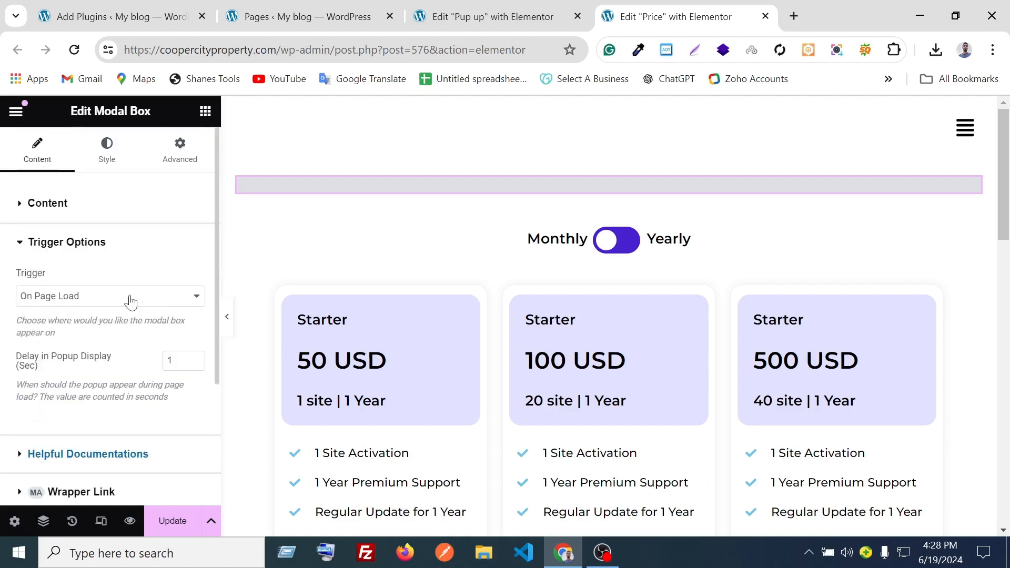
click(132, 296)
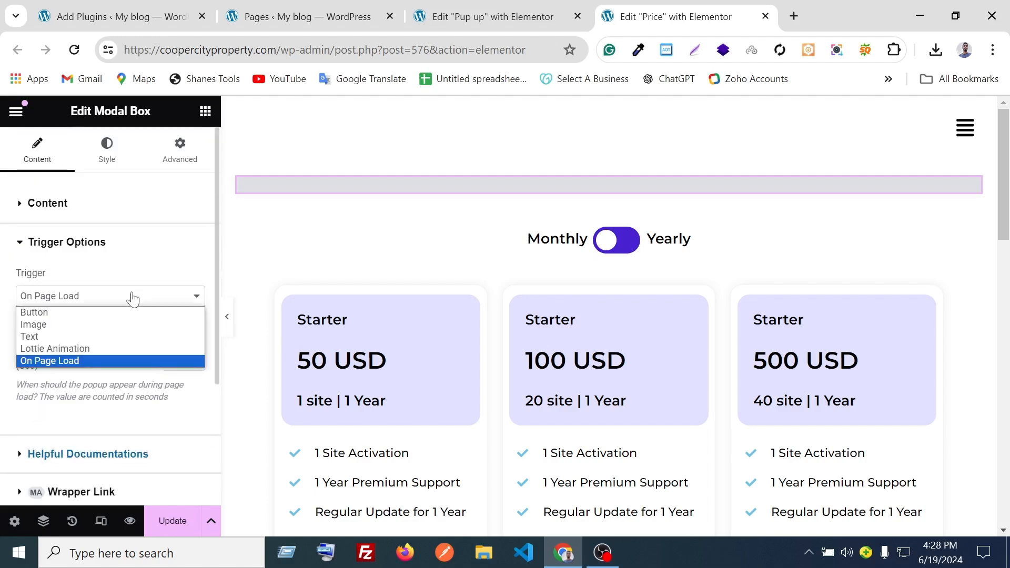
click(132, 296)
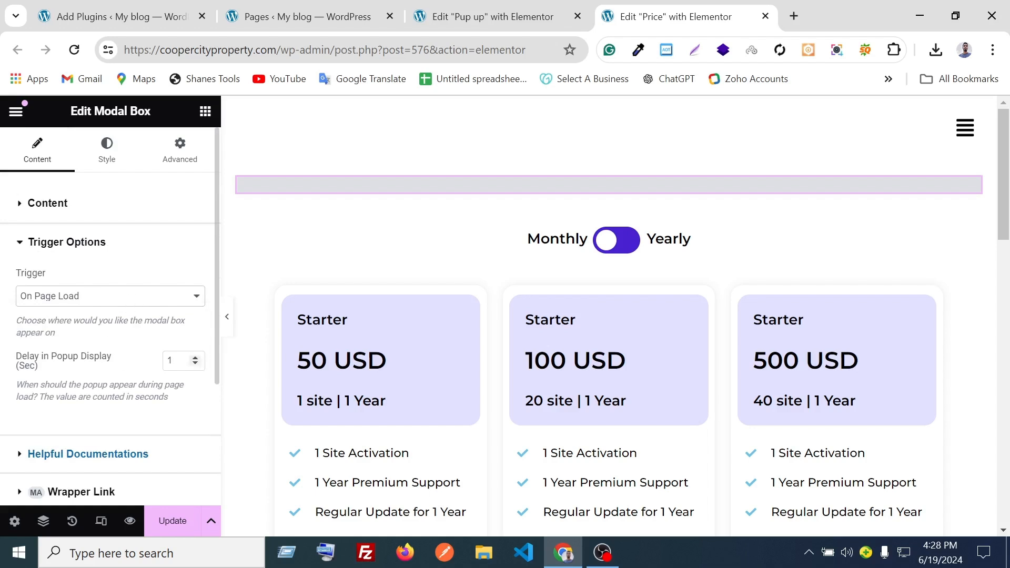
scroll(149, 348, down, 2)
click(53, 387)
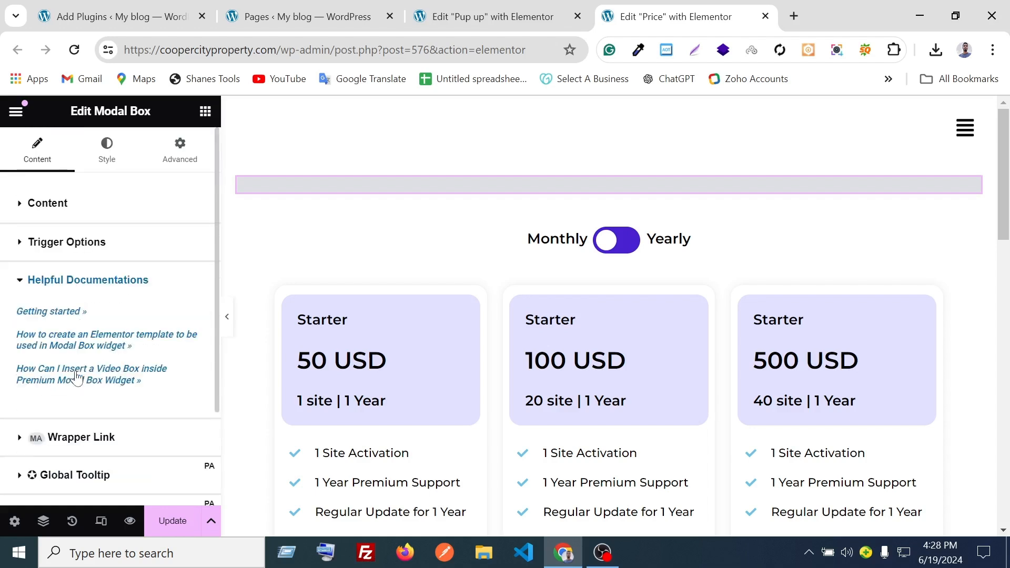
scroll(141, 353, down, 2)
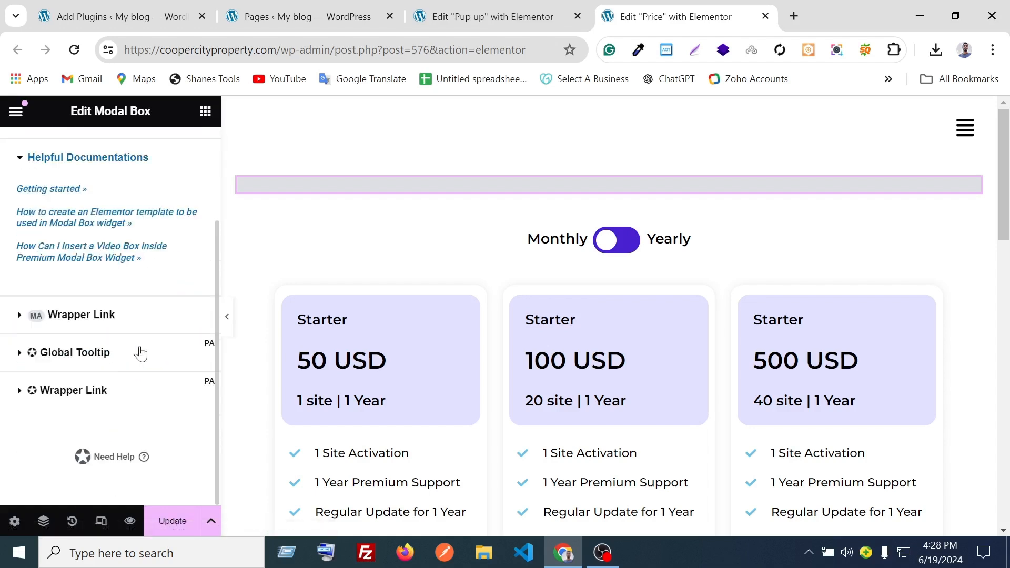
click(116, 330)
scroll(112, 322, down, 2)
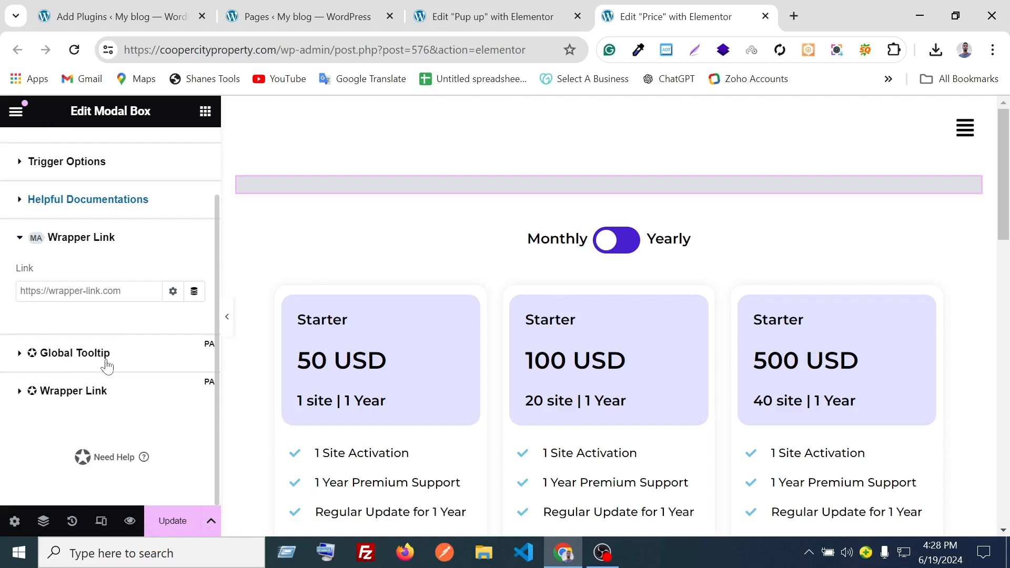
click(95, 353)
scroll(129, 361, down, 2)
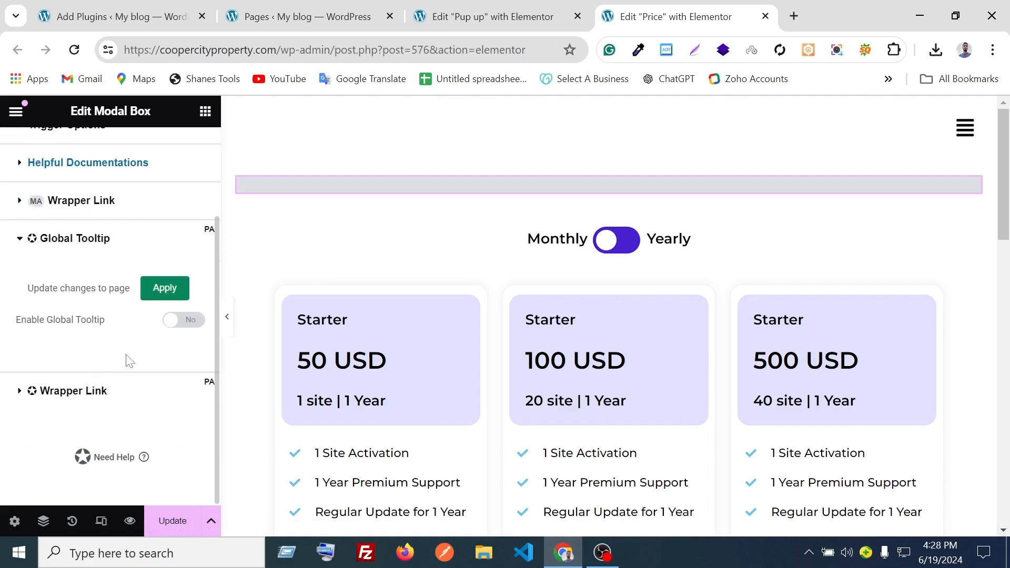
scroll(90, 374, up, 2)
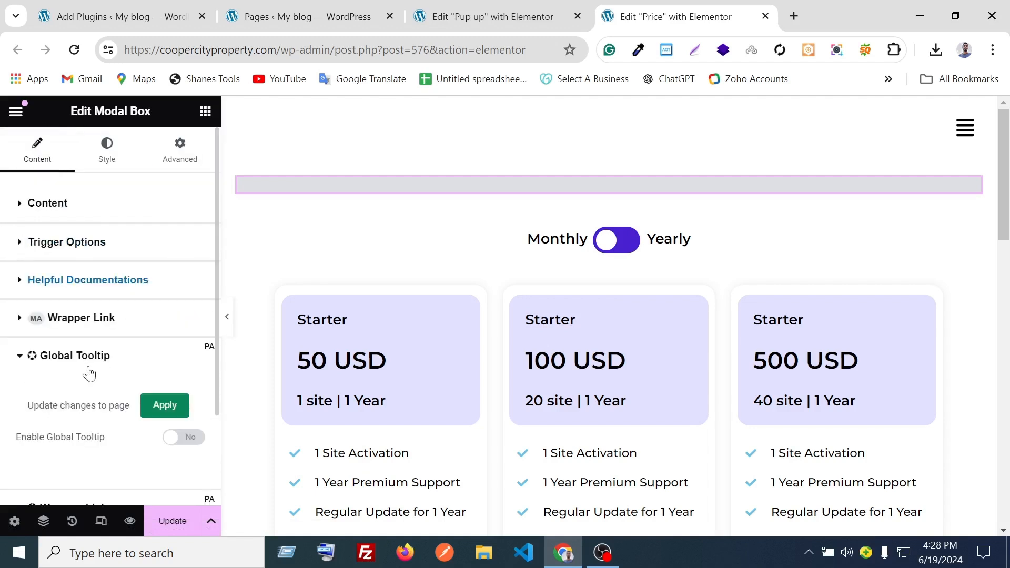
Check the icon types available for the Modal Box header, keeping None selected.
click(81, 204)
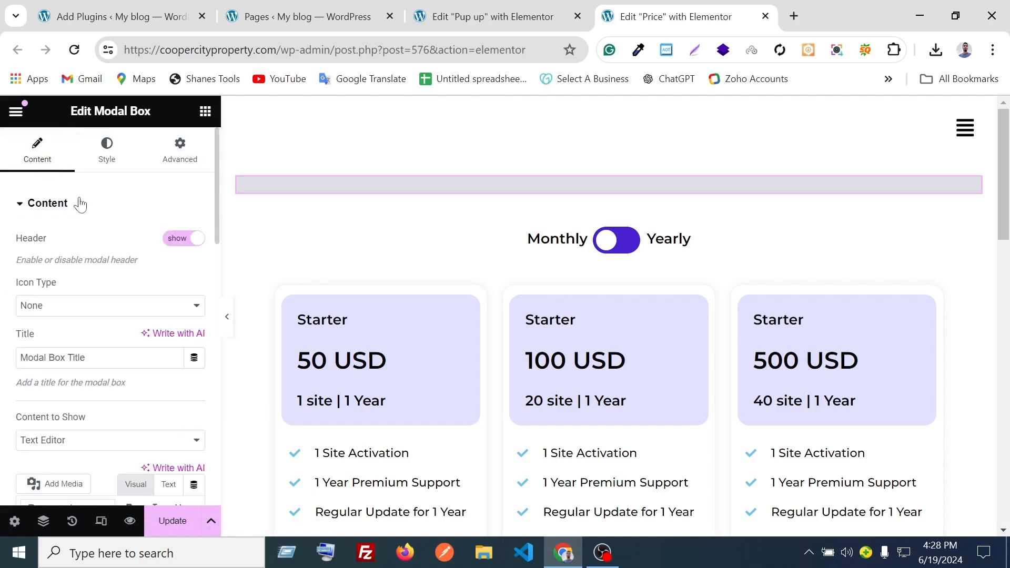
click(108, 308)
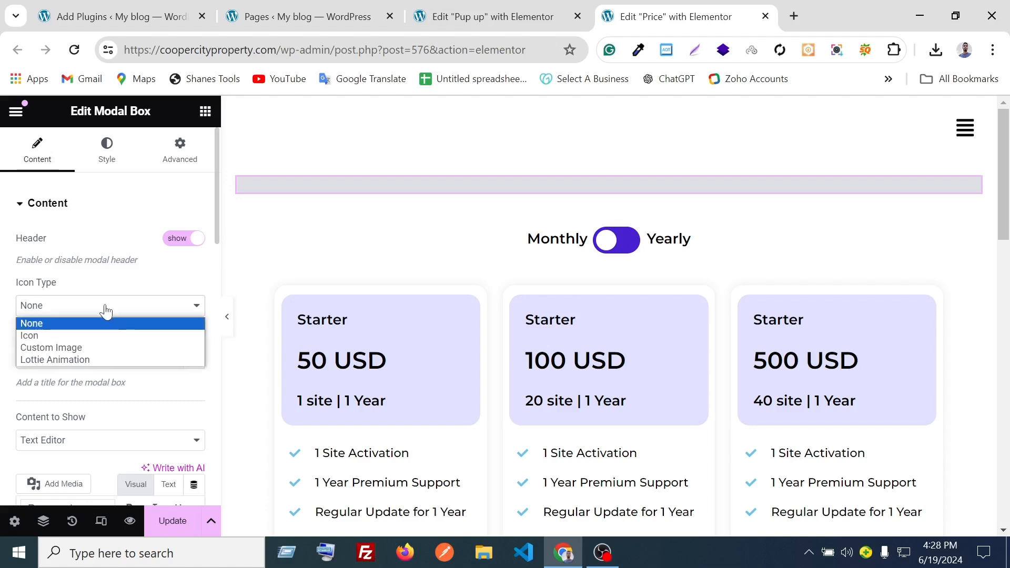
click(3, 315)
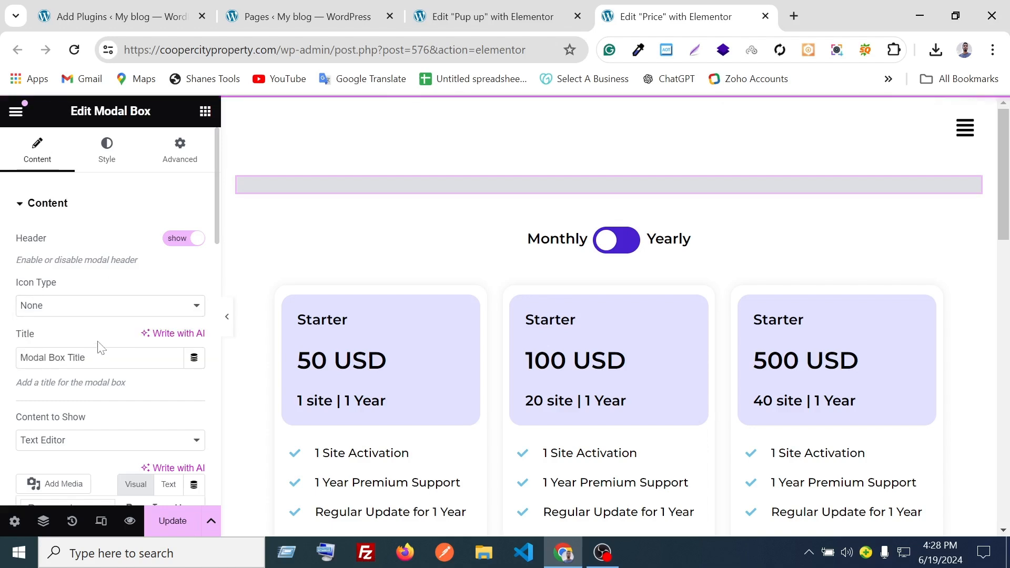
scroll(100, 347, down, 3)
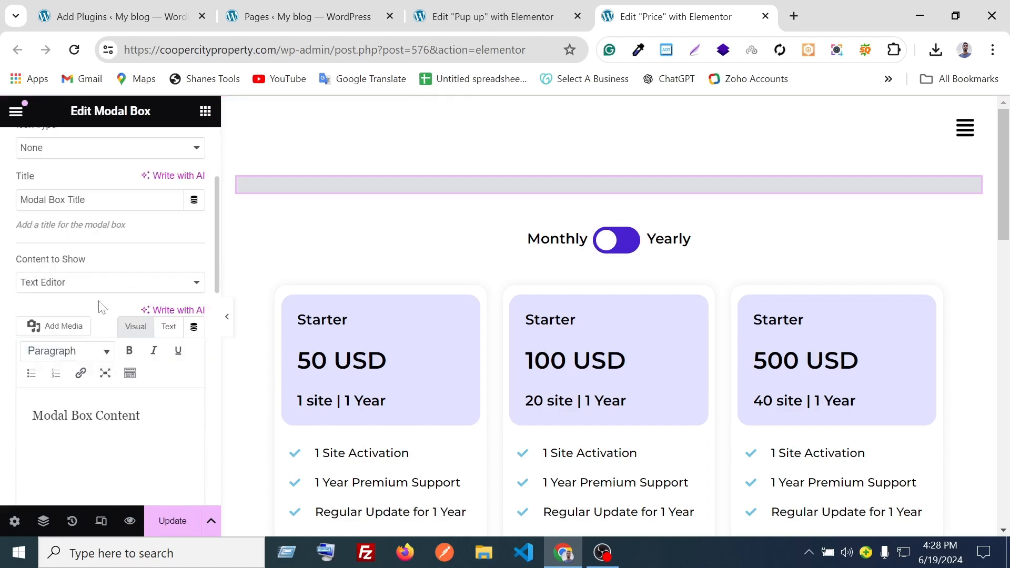
scroll(102, 308, down, 2)
click(602, 552)
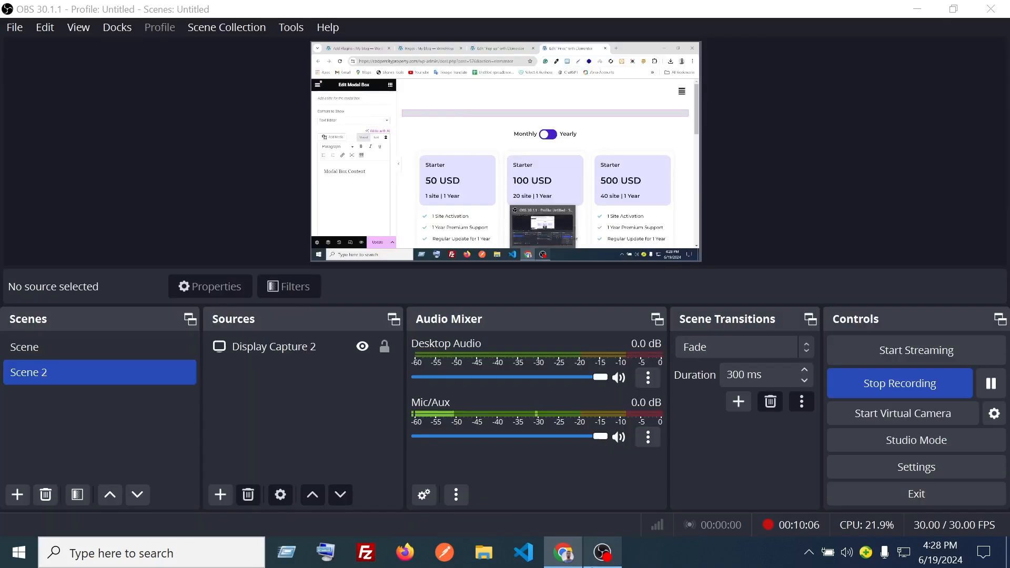
click(991, 383)
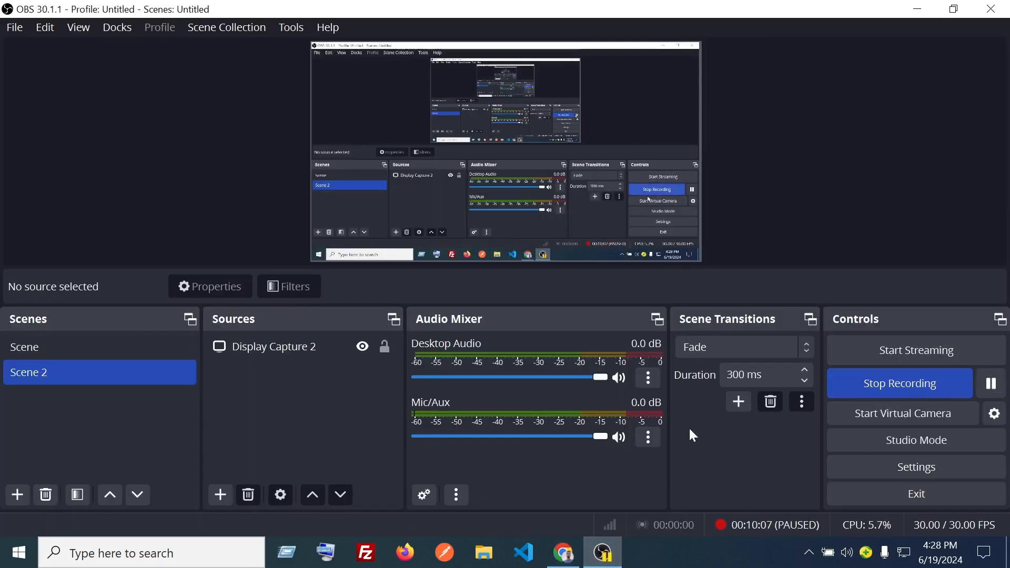
click(564, 553)
Set the Modal Box's content to show to Elementor Template instead of the text editor.
scroll(53, 329, up, 2)
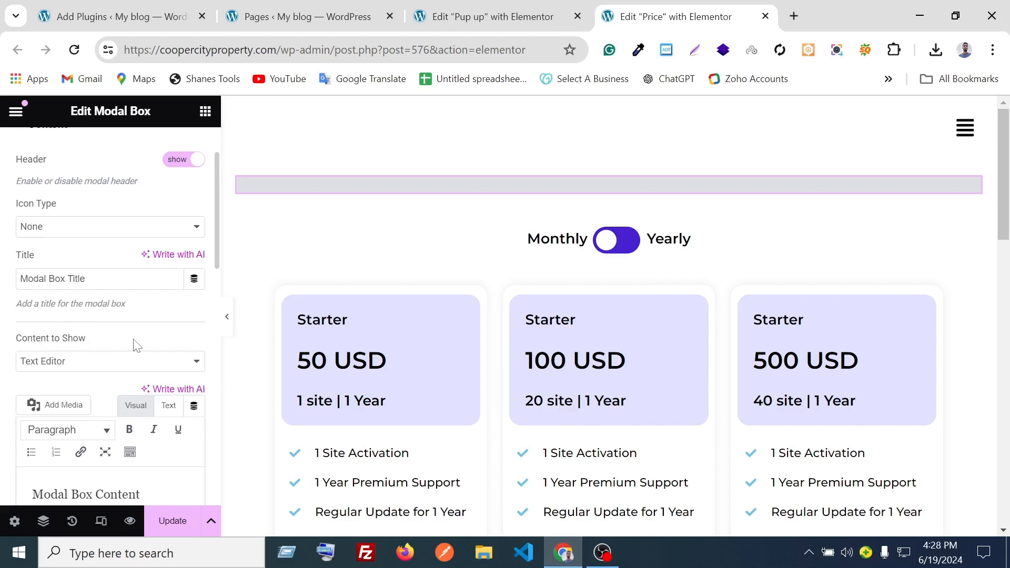
scroll(148, 342, down, 2)
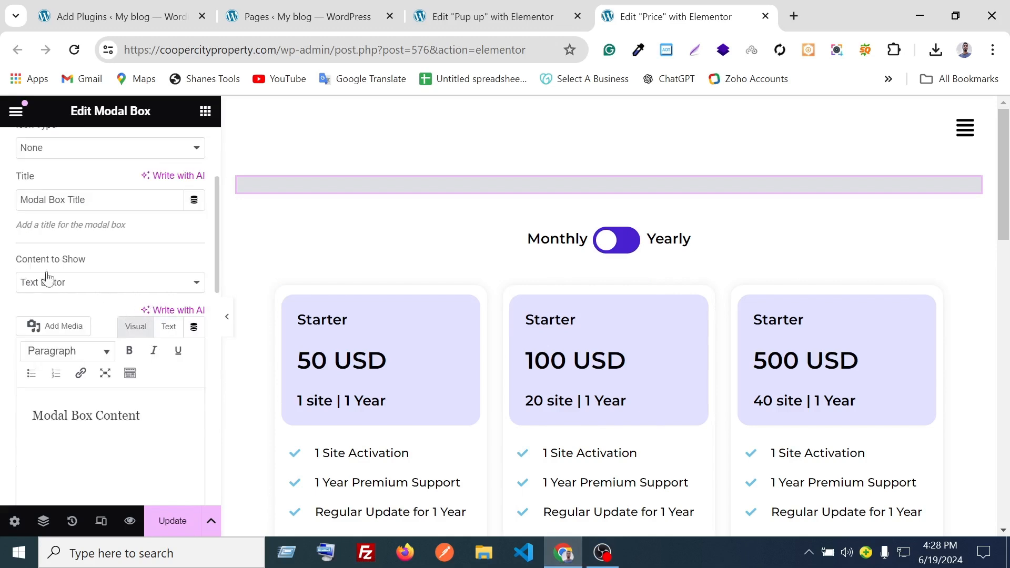
click(122, 292)
click(90, 312)
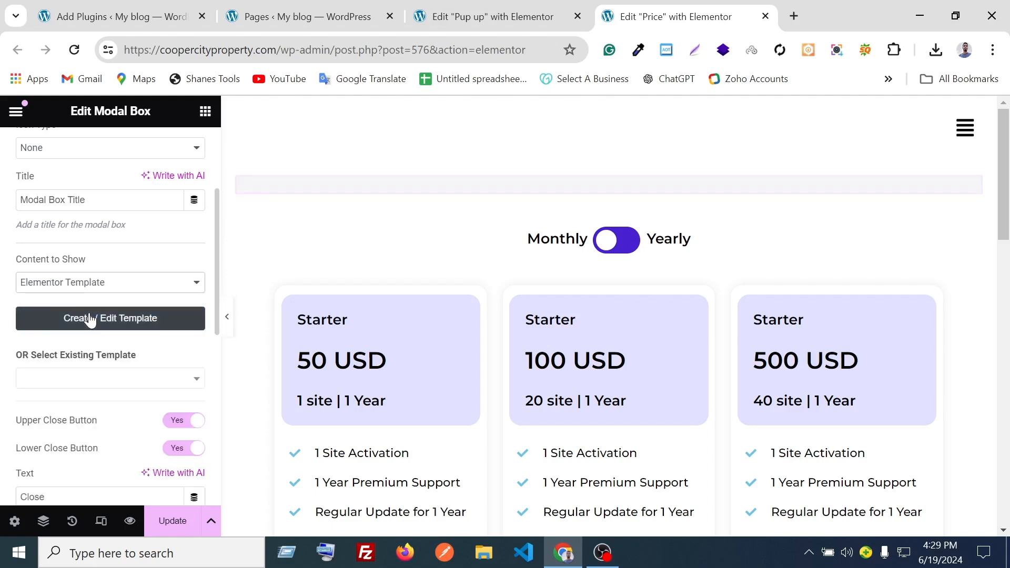
scroll(87, 253, down, 2)
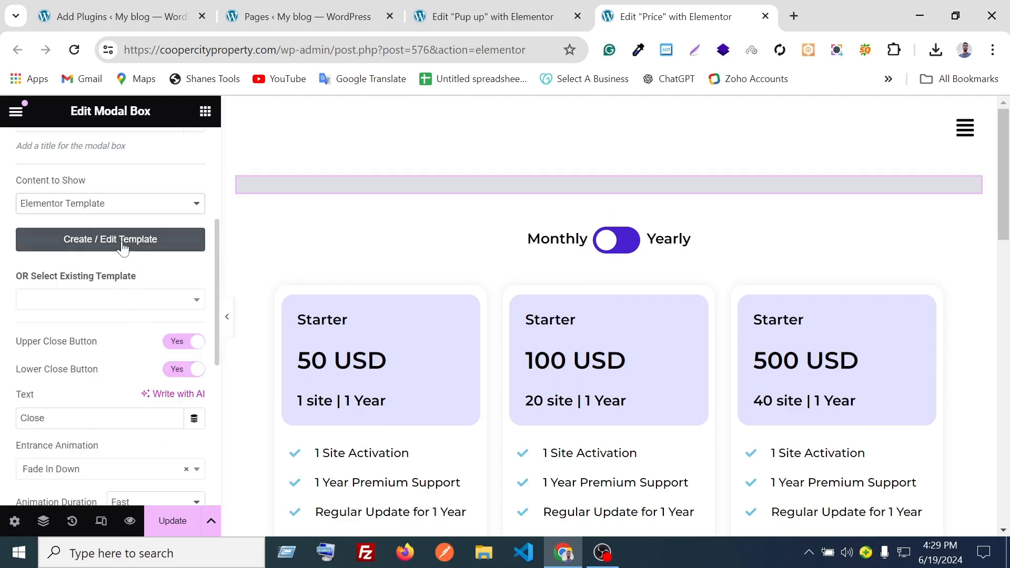
click(73, 206)
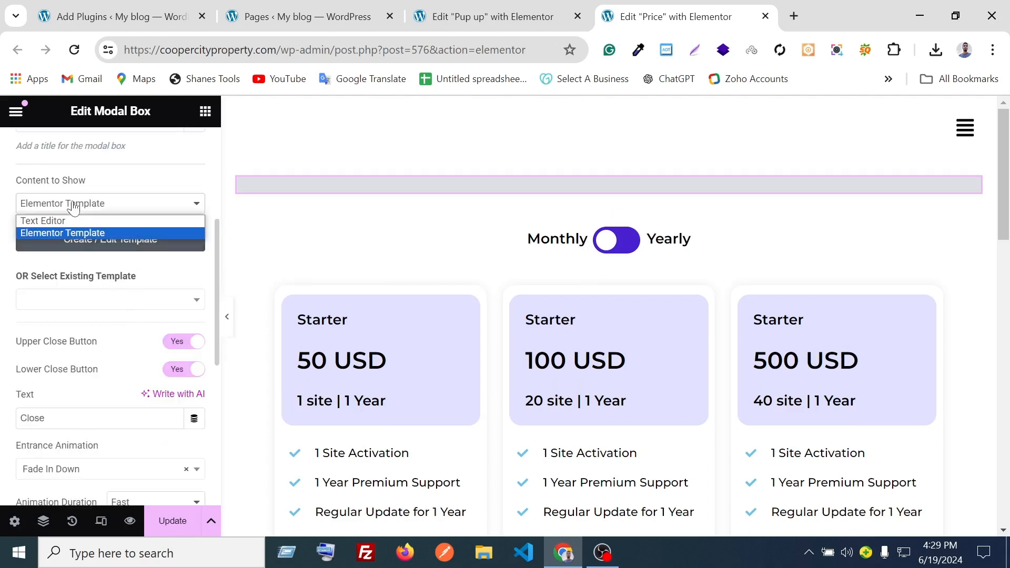
click(3, 208)
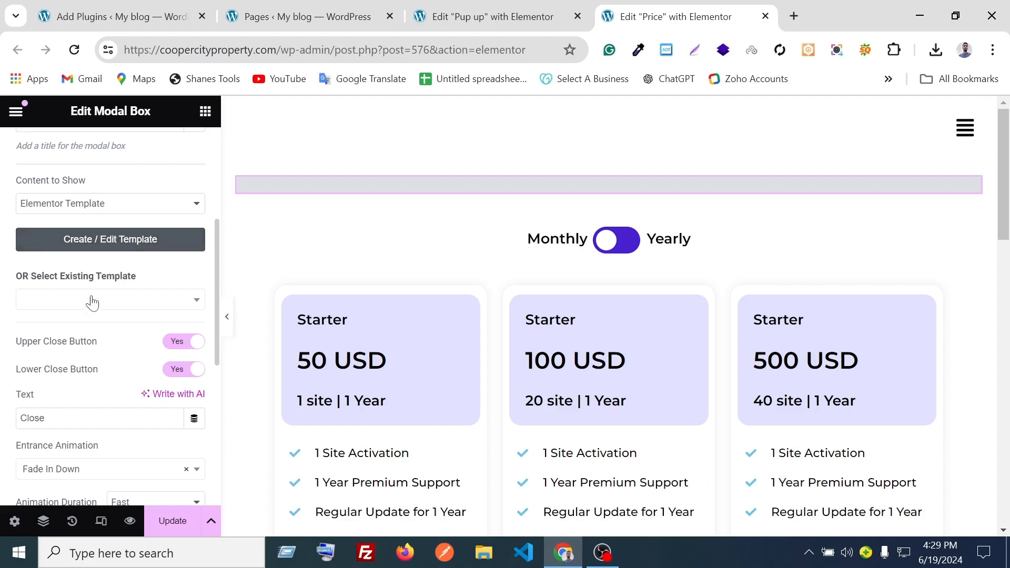
Select the existing "Pup up" template as the Modal Box content and update the Price page.
click(145, 301)
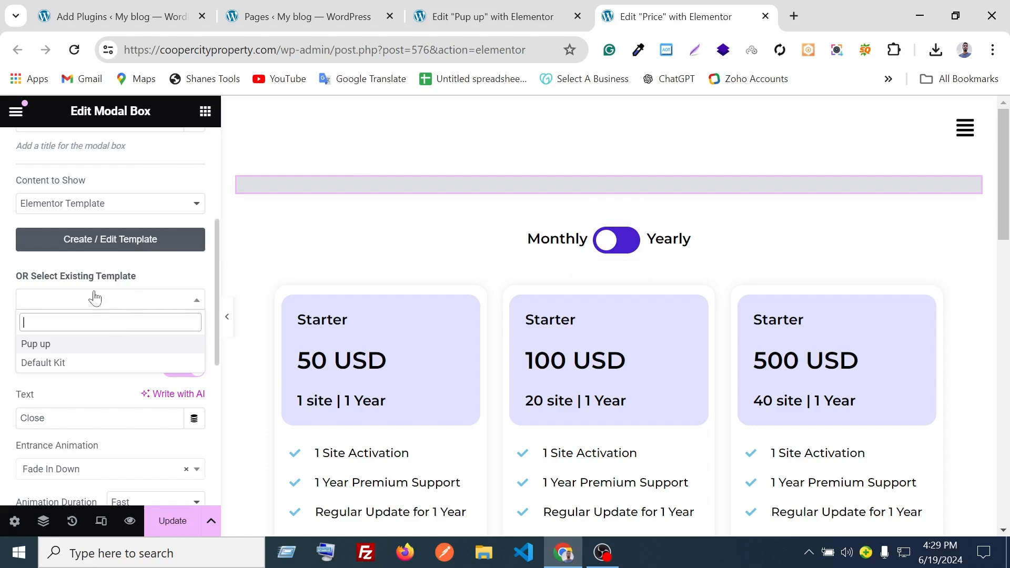
click(91, 310)
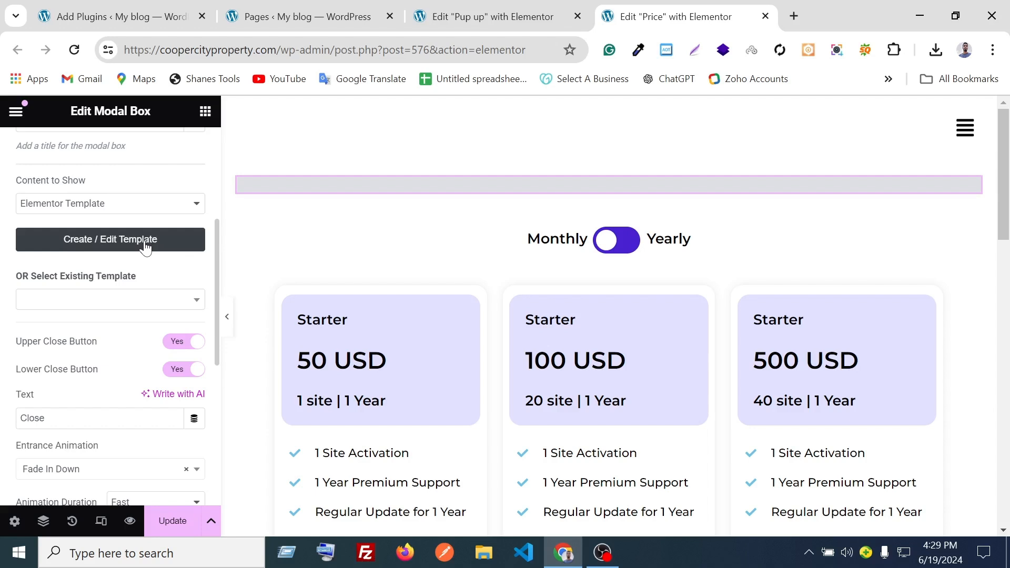
click(117, 299)
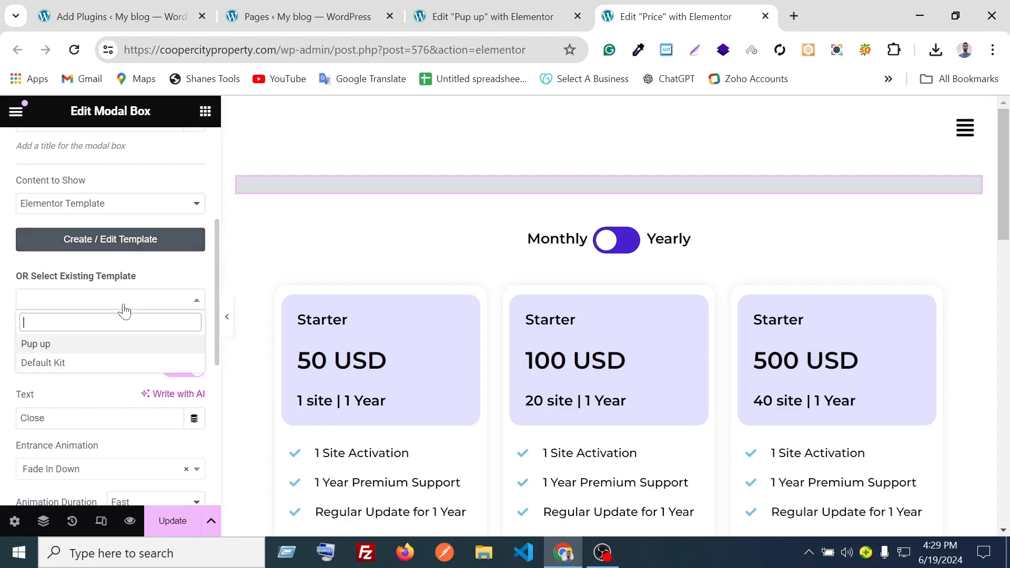
click(37, 344)
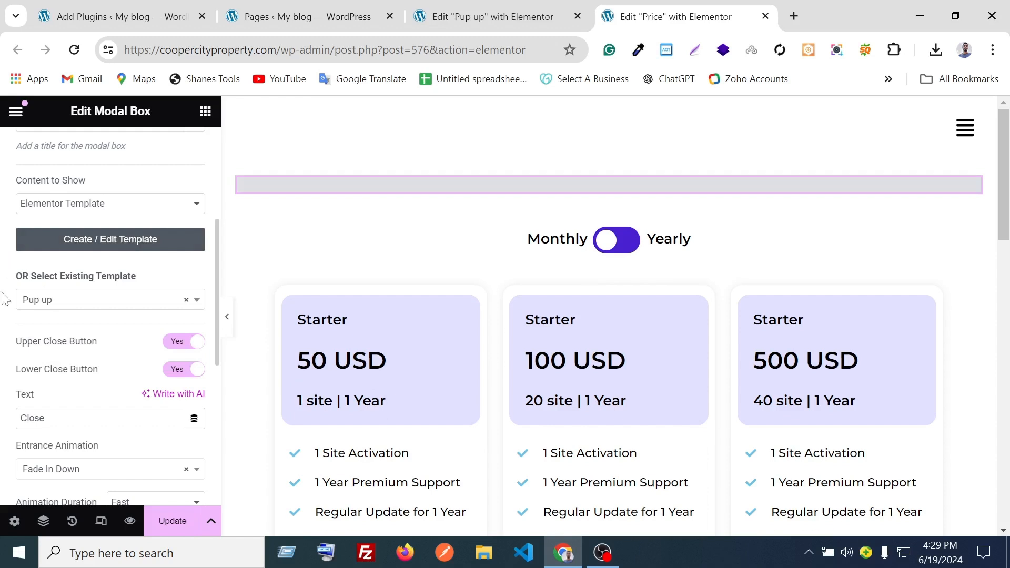
scroll(13, 352, up, 5)
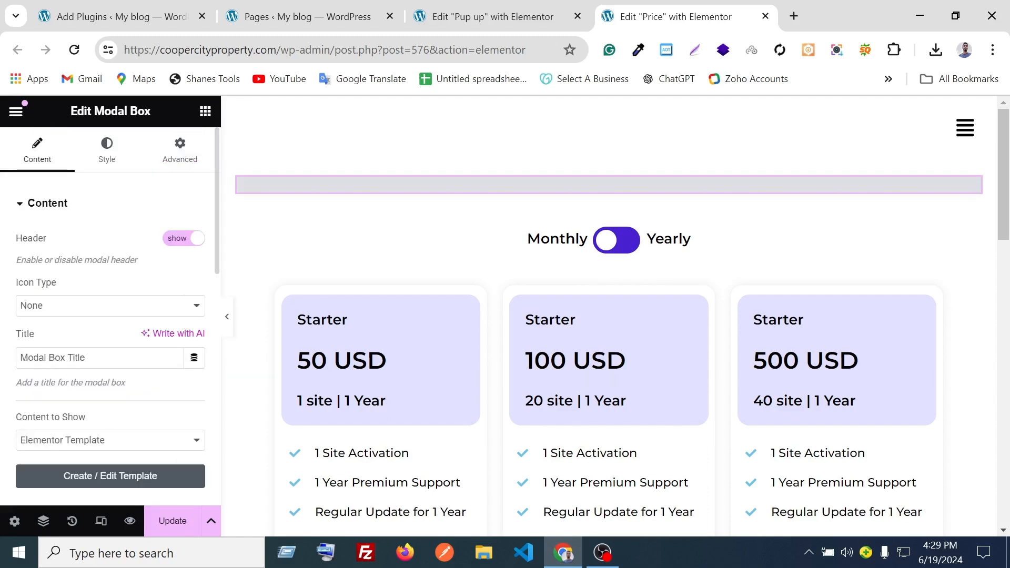
click(175, 522)
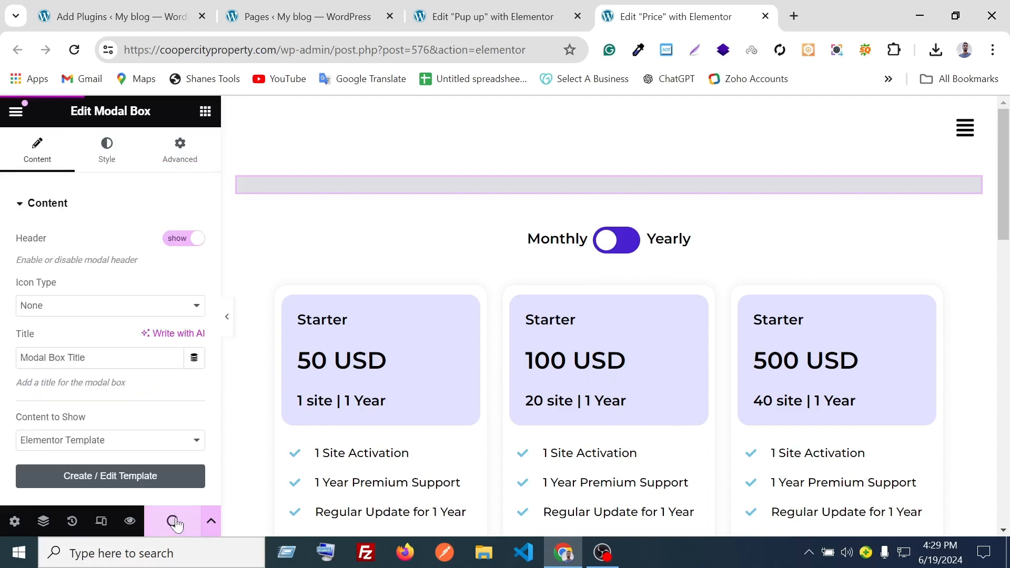
Set the Modal Box header's icon type to Icon and review the remaining content settings.
click(88, 308)
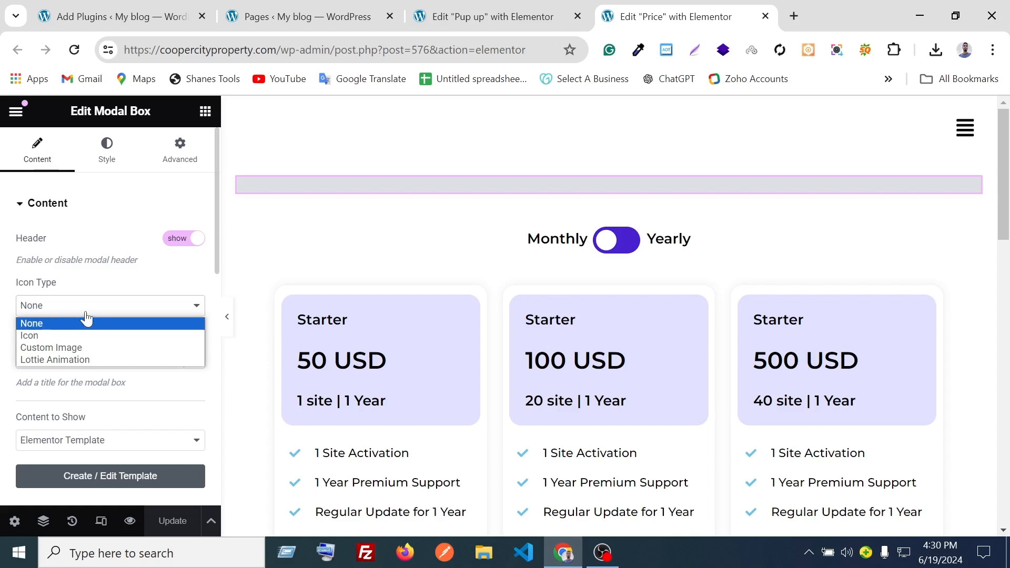
click(51, 335)
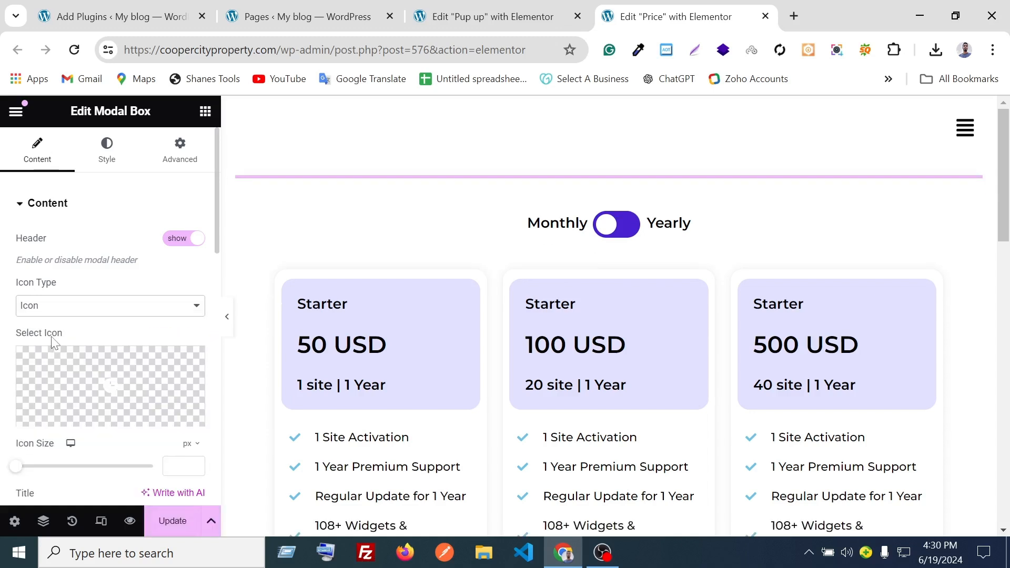
scroll(3, 326, down, 2)
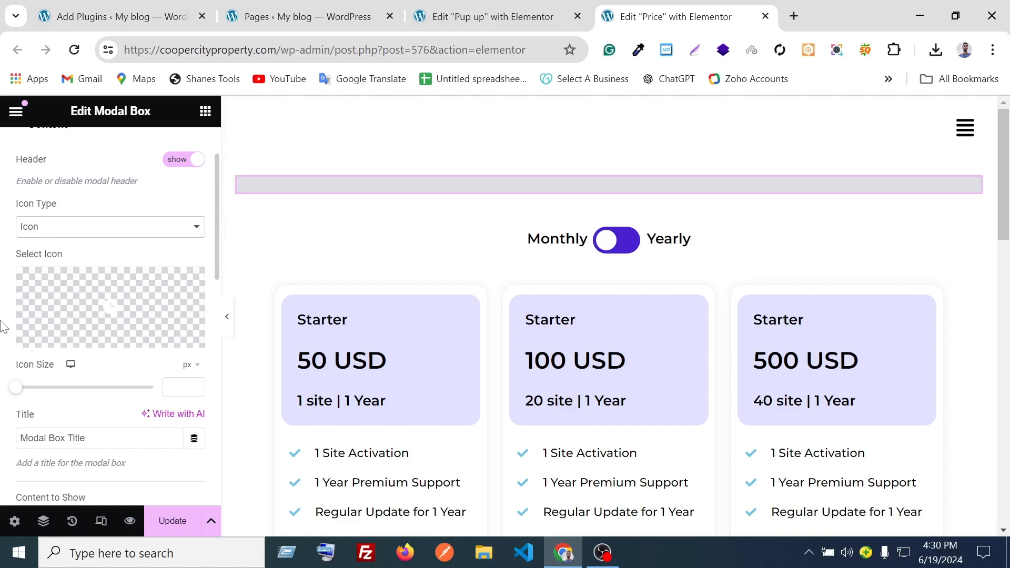
scroll(3, 326, down, 3)
scroll(3, 326, down, 6)
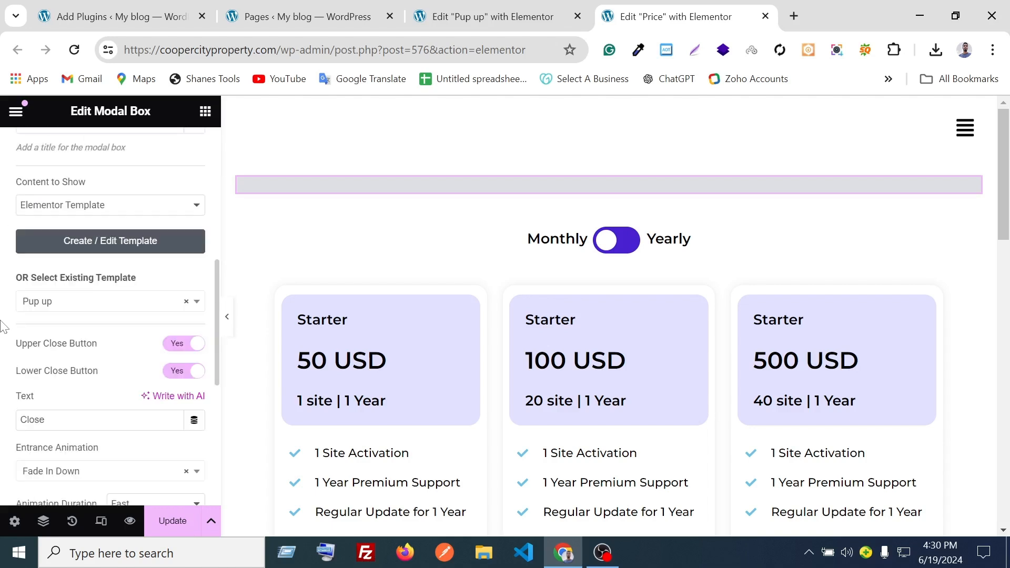
scroll(136, 332, down, 4)
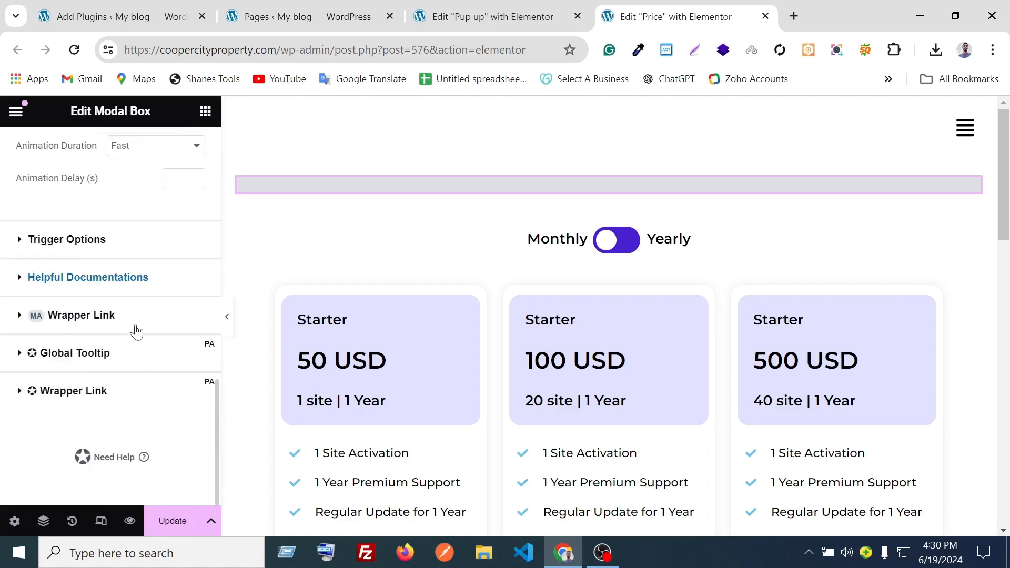
Check the Modal Box's trigger options and save the Price page.
click(70, 241)
scroll(97, 347, down, 2)
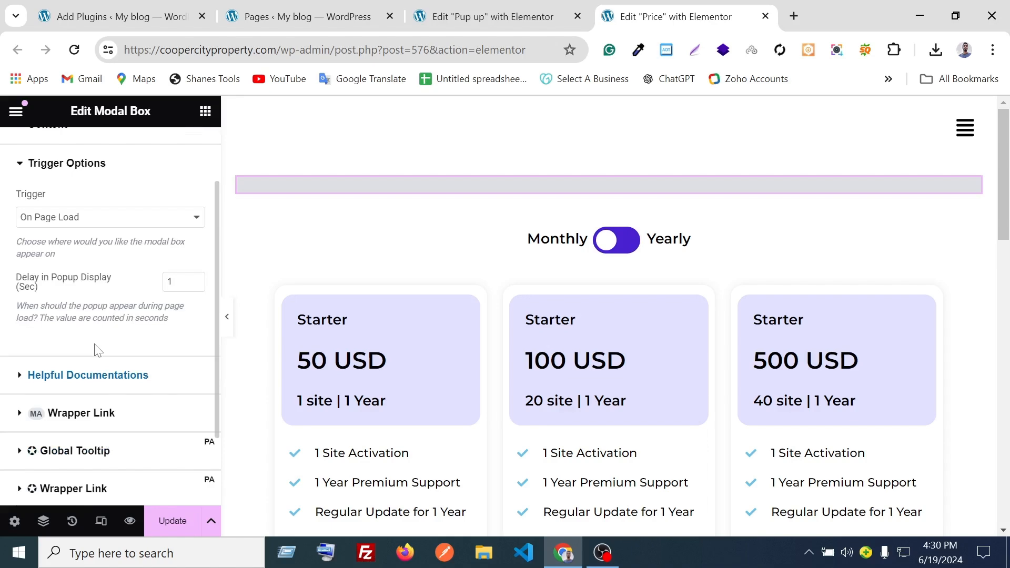
scroll(97, 350, up, 2)
click(174, 521)
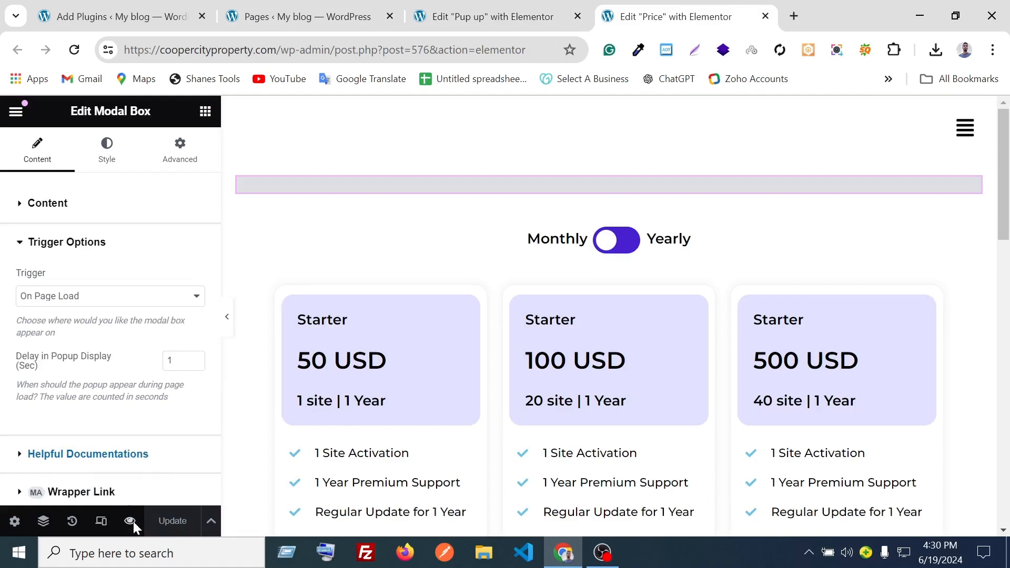
Preview the Price page and examine the popup's header title, template content and close buttons.
click(130, 521)
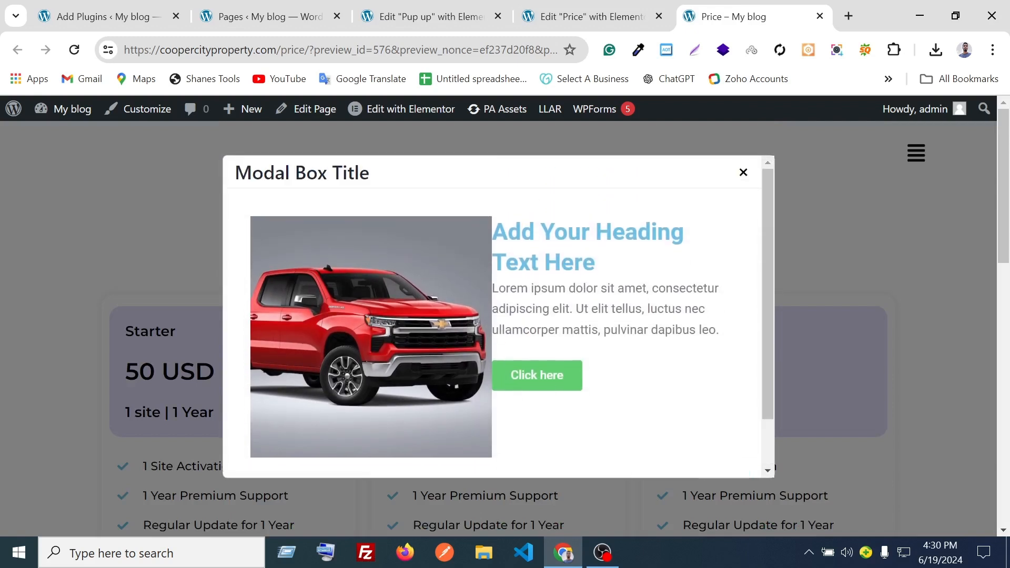
scroll(600, 302, down, 2)
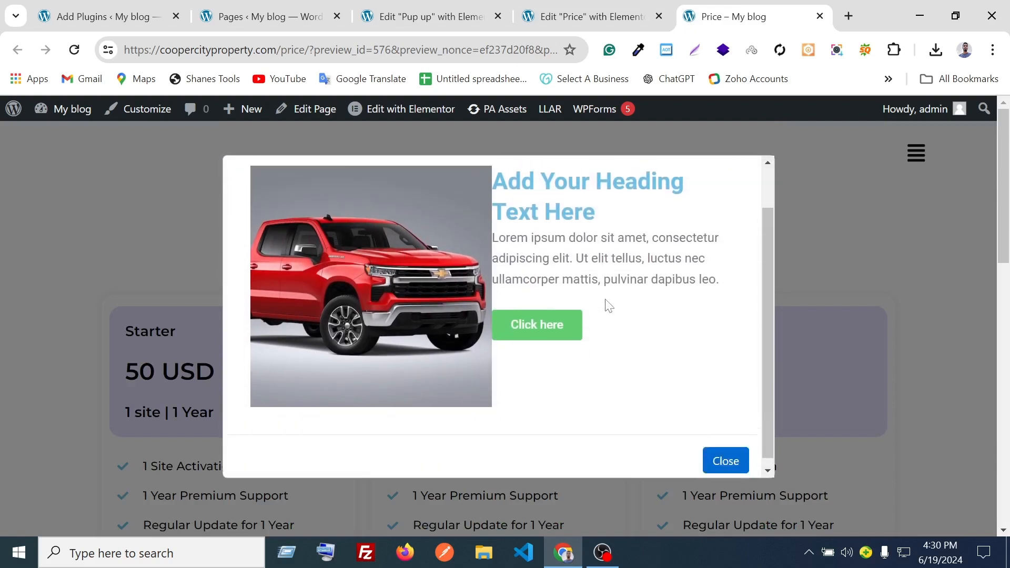
scroll(611, 304, up, 2)
scroll(634, 316, down, 2)
scroll(499, 315, up, 2)
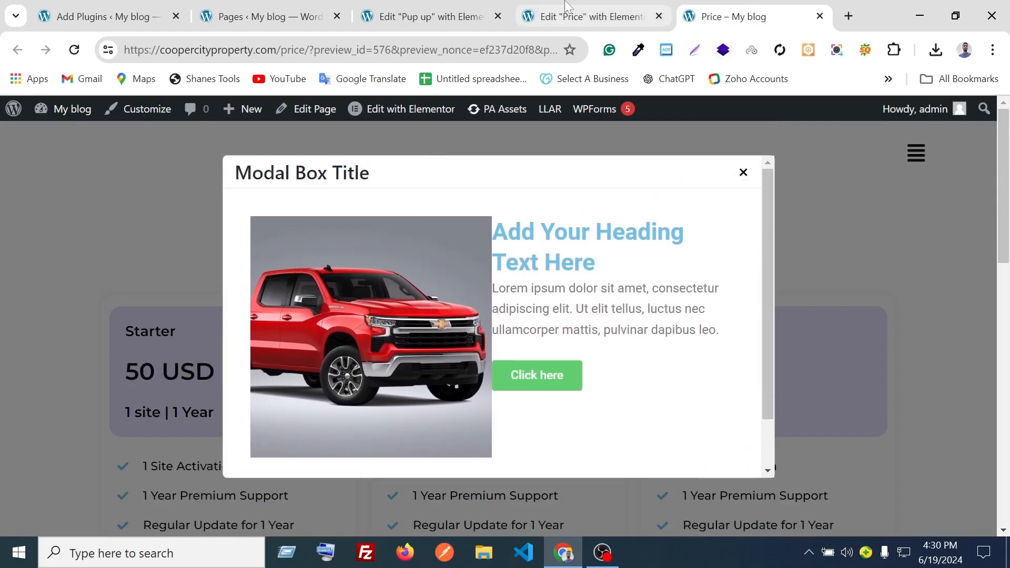
drag(251, 174, 379, 172)
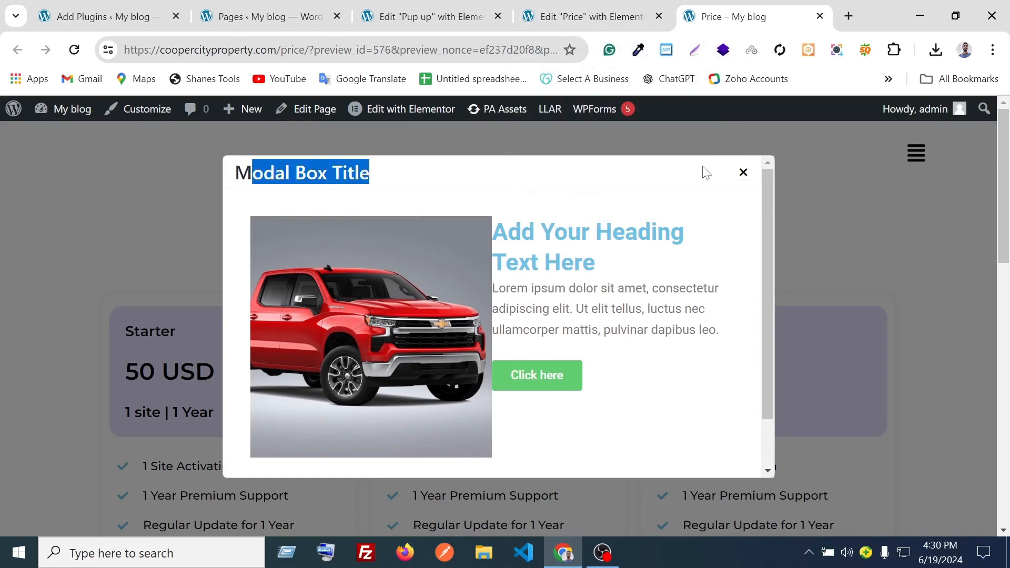
click(704, 168)
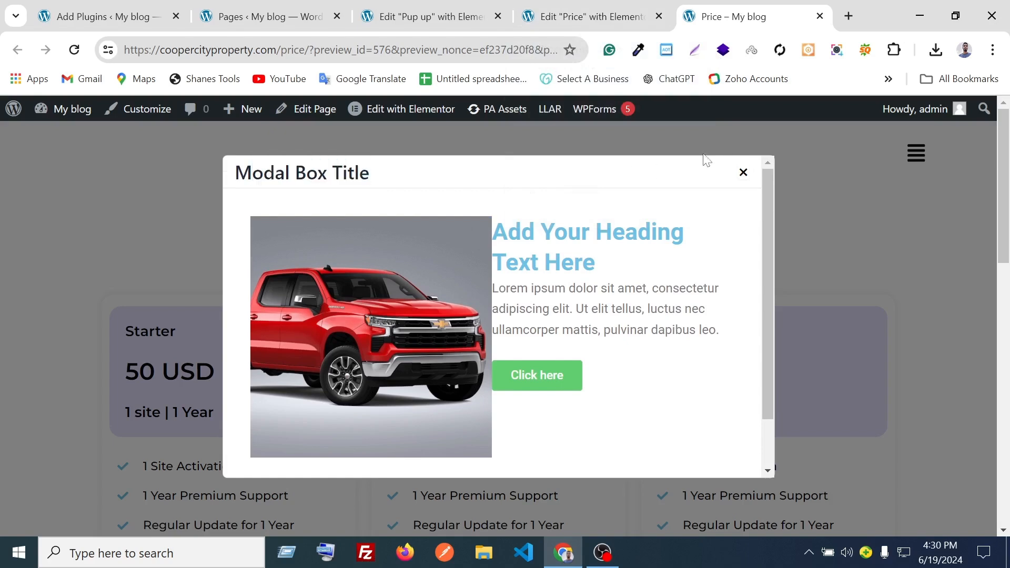
triple_click(334, 185)
click(490, 206)
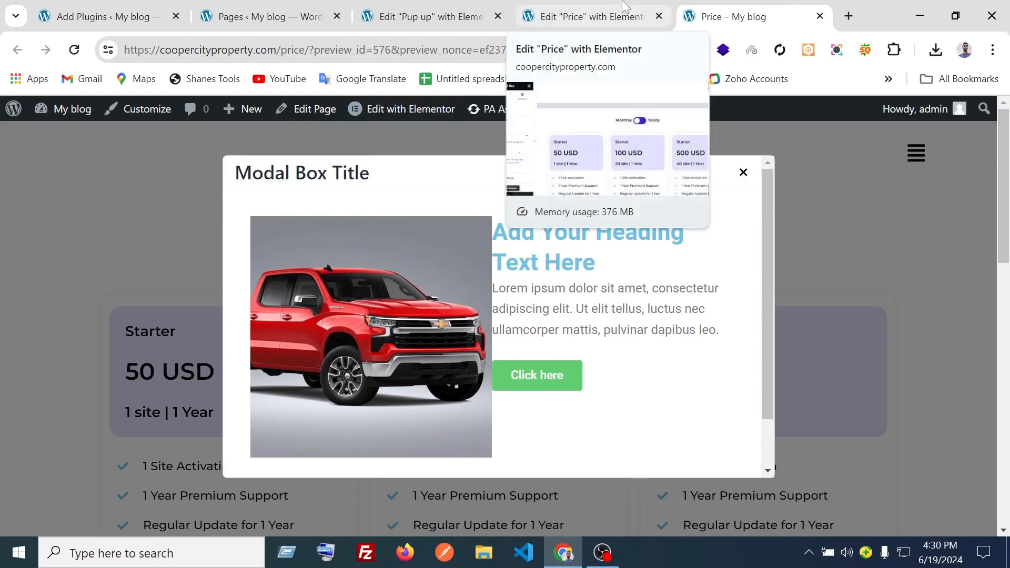
Return to the Price page's Elementor editor and reload it.
click(424, 16)
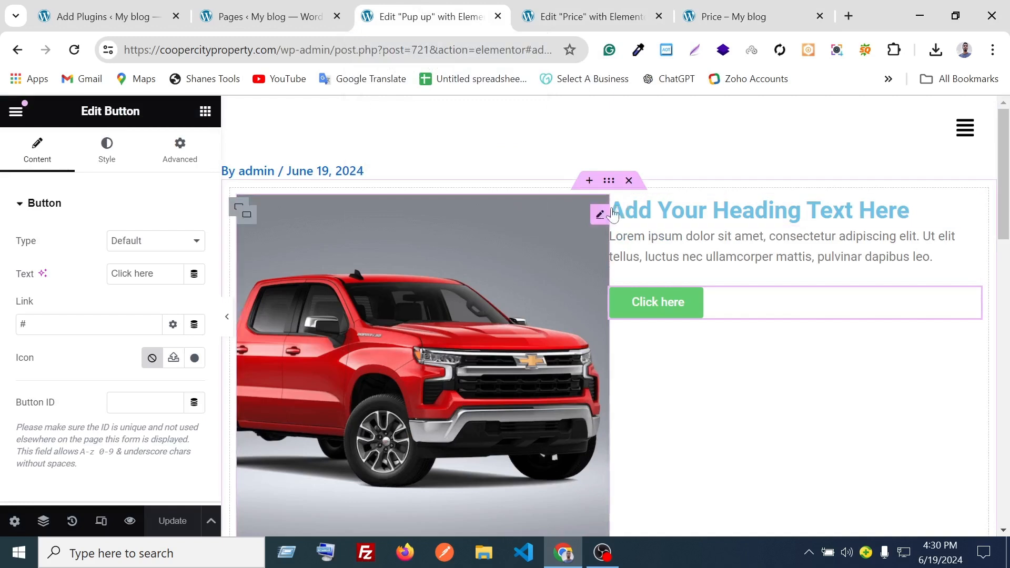
click(653, 10)
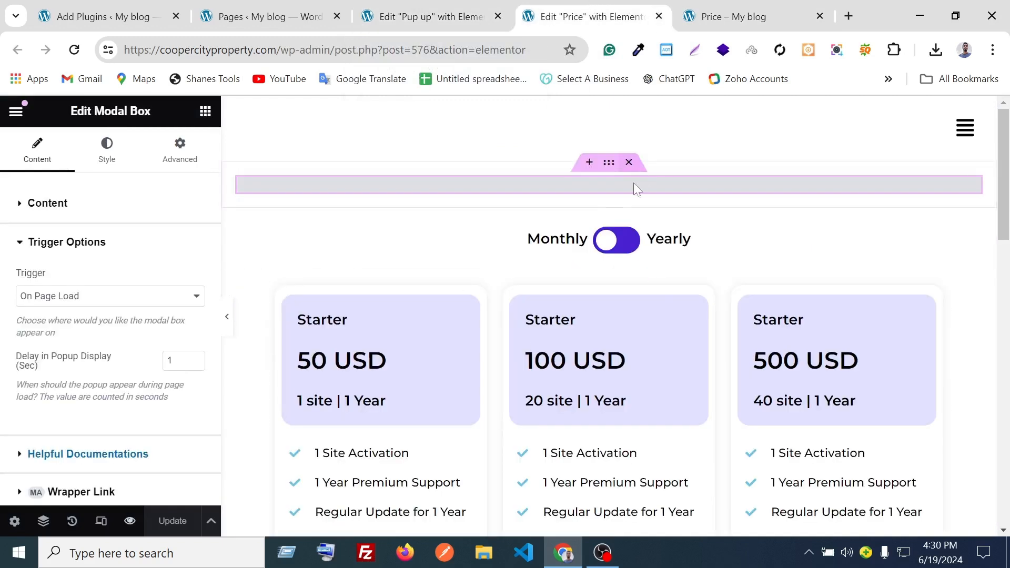
click(74, 50)
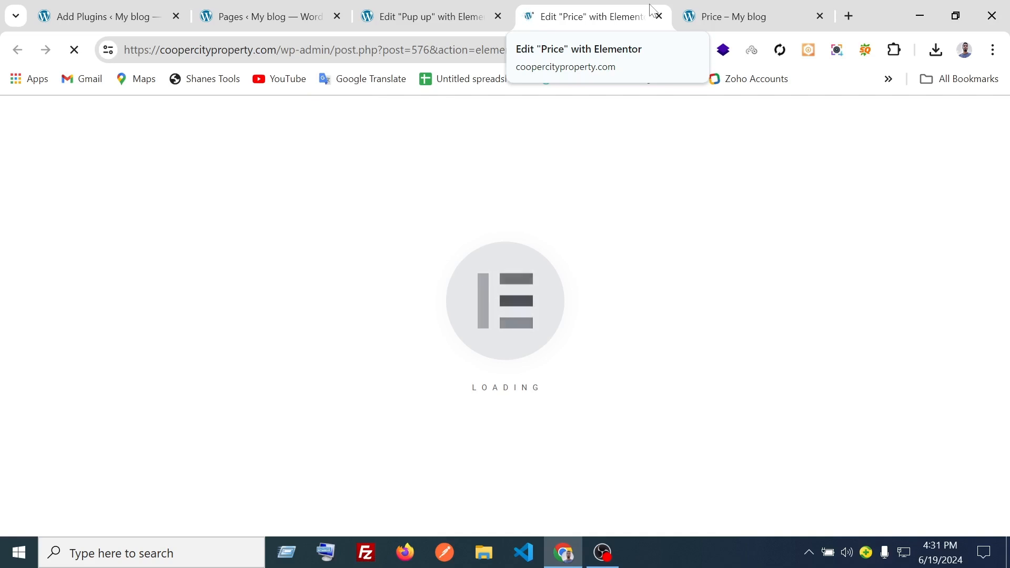
click(597, 559)
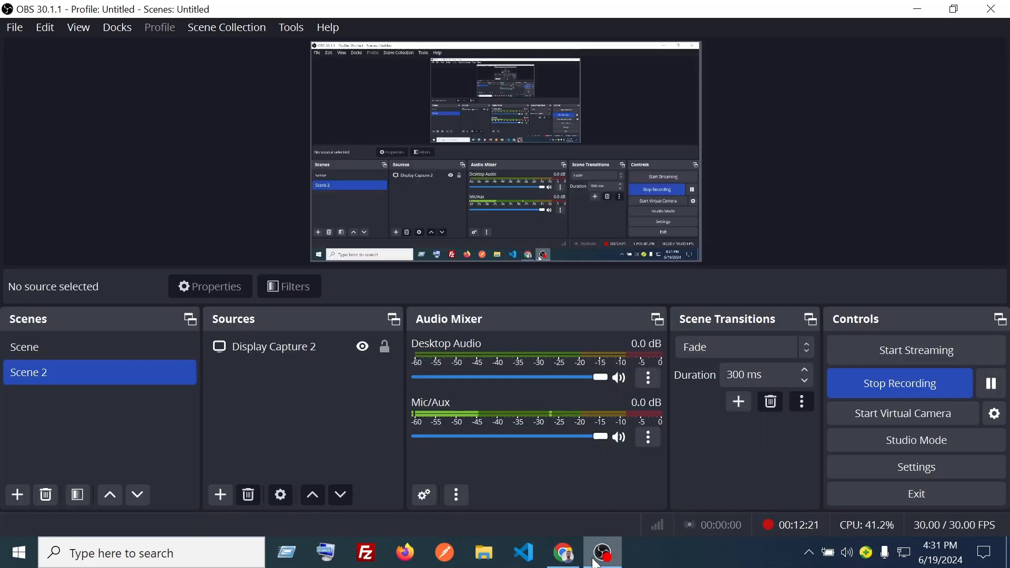
click(600, 557)
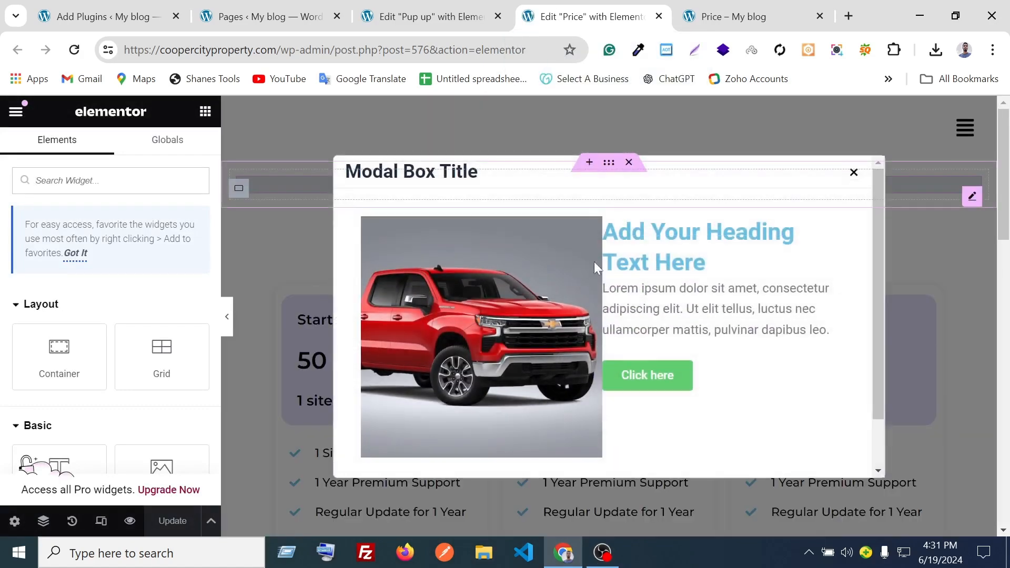
Select the Modal Box popup in the editor and hide its header.
click(687, 255)
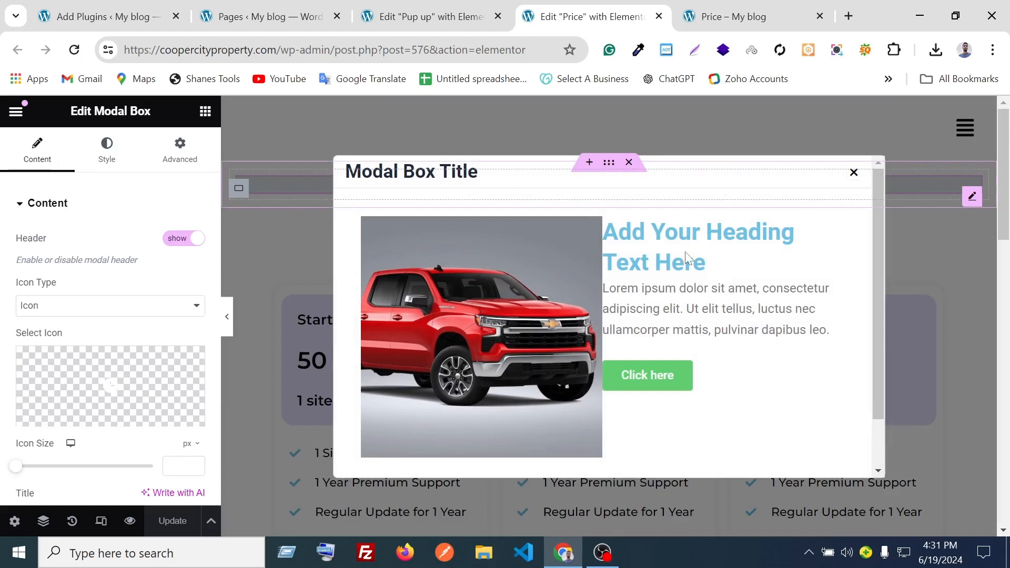
click(190, 242)
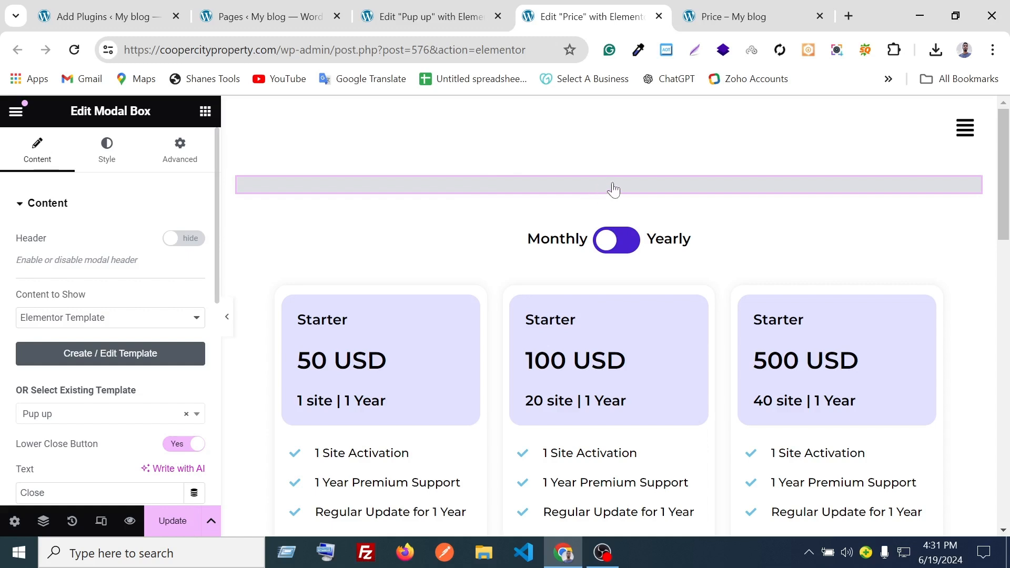
Set the Modal Box's trigger to Button and open the popup from its button on the page canvas.
scroll(21, 264, down, 10)
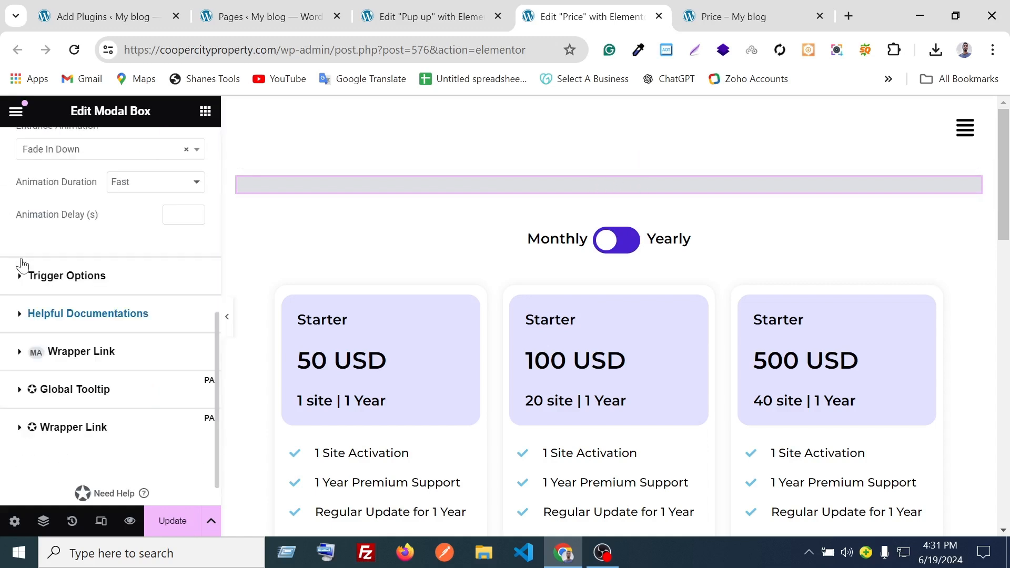
click(54, 274)
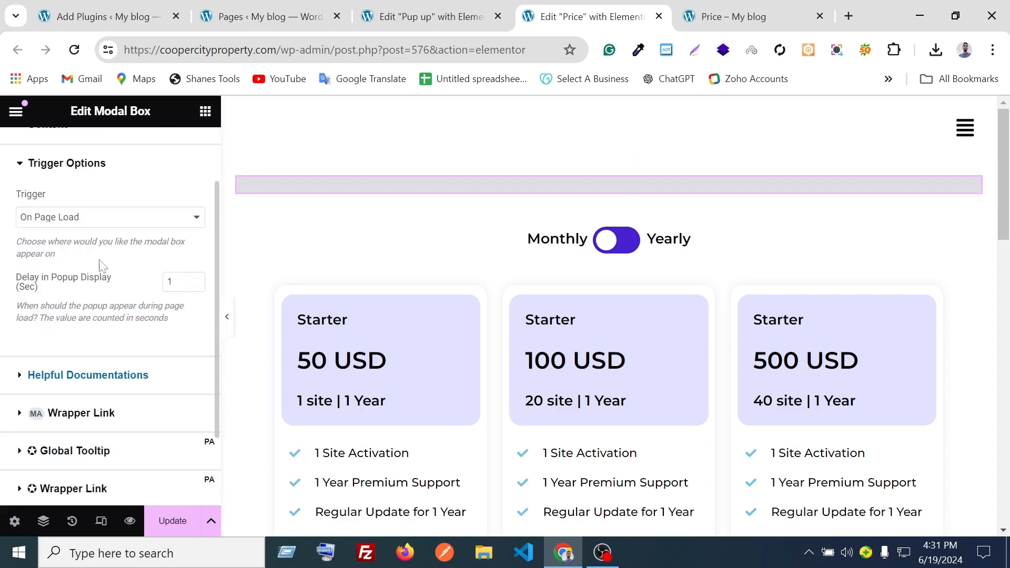
click(92, 225)
click(93, 231)
scroll(75, 211, up, 2)
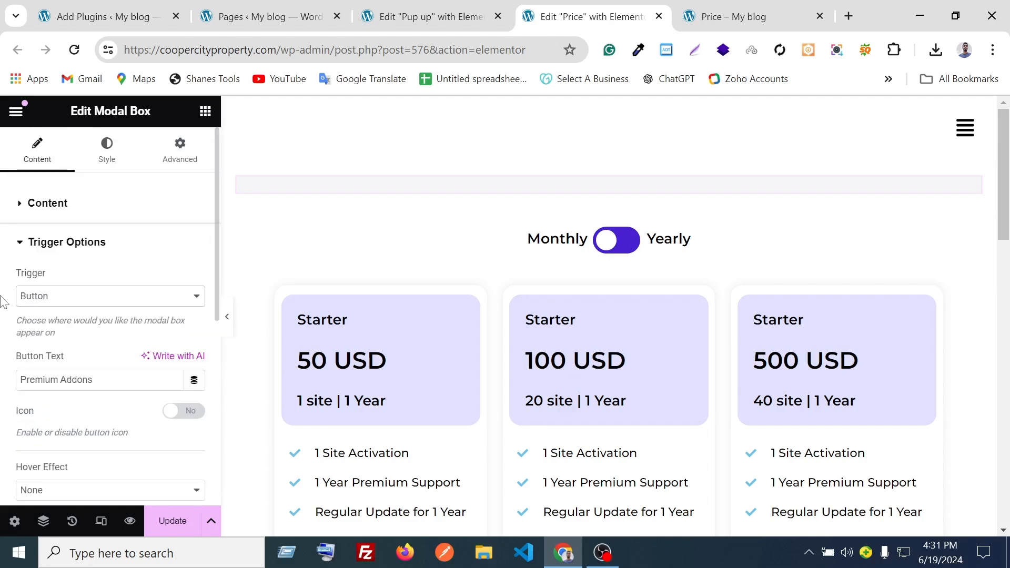
click(67, 206)
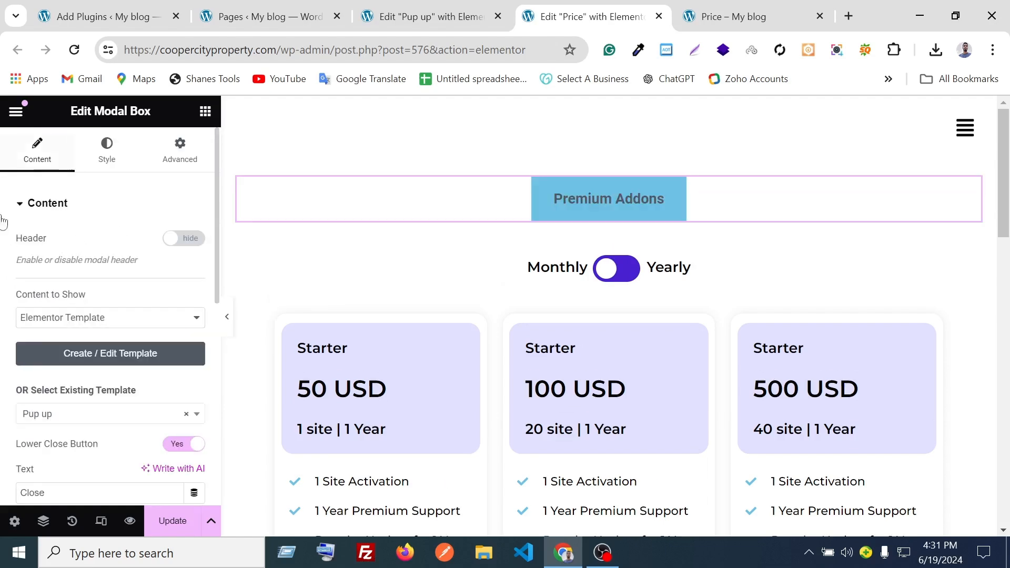
click(615, 205)
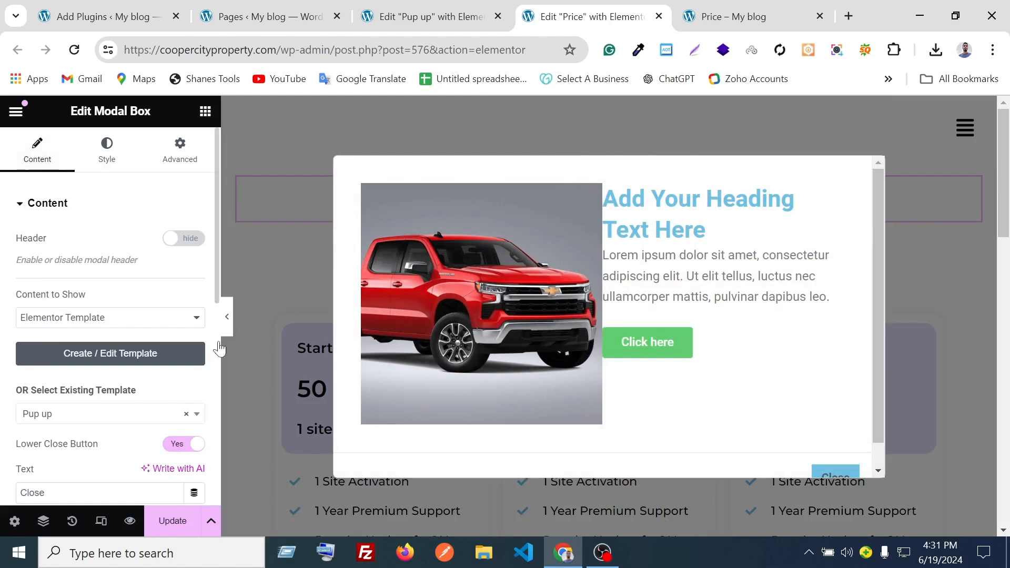
Show the Modal Box's header again and clear its title text.
click(185, 239)
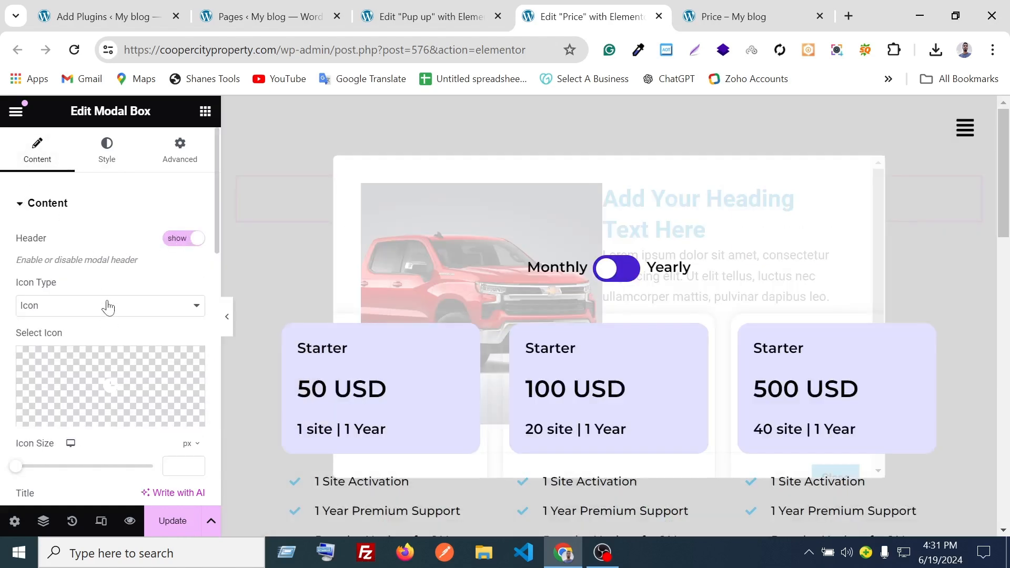
scroll(101, 217, down, 3)
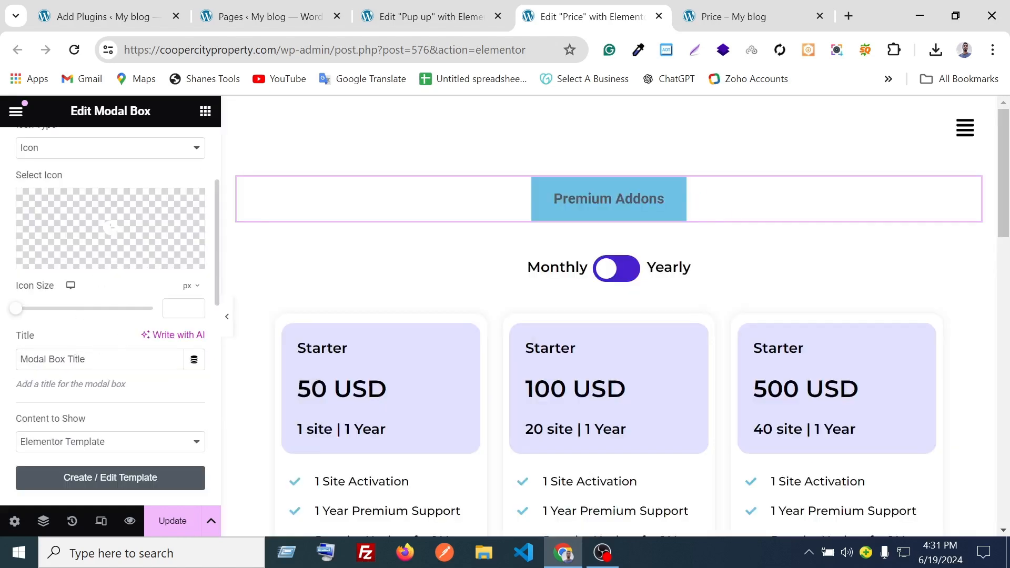
drag(87, 359, 18, 360)
key(BackSpace)
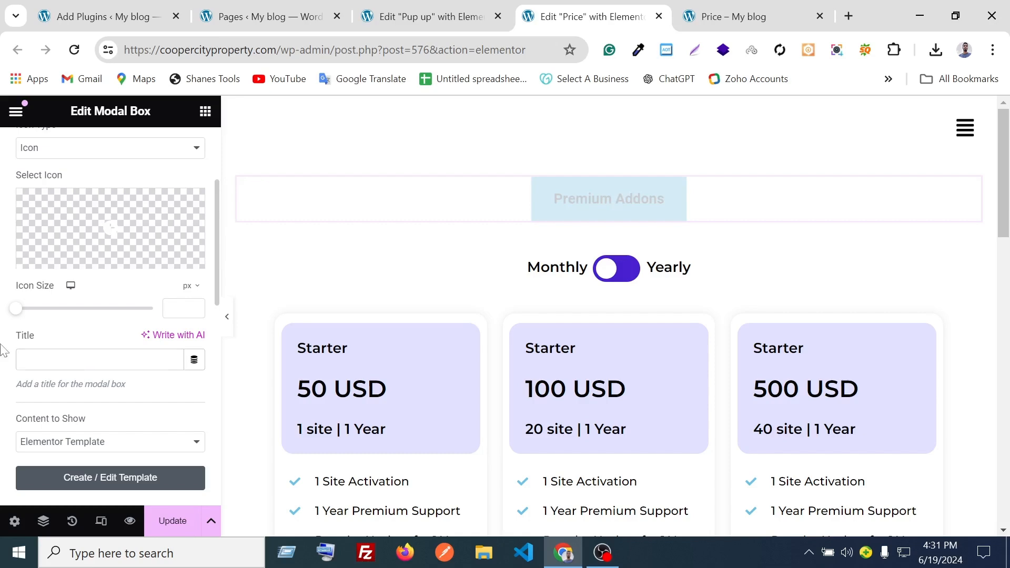
Open the popup on the canvas and examine its header, template content and both close buttons.
click(580, 190)
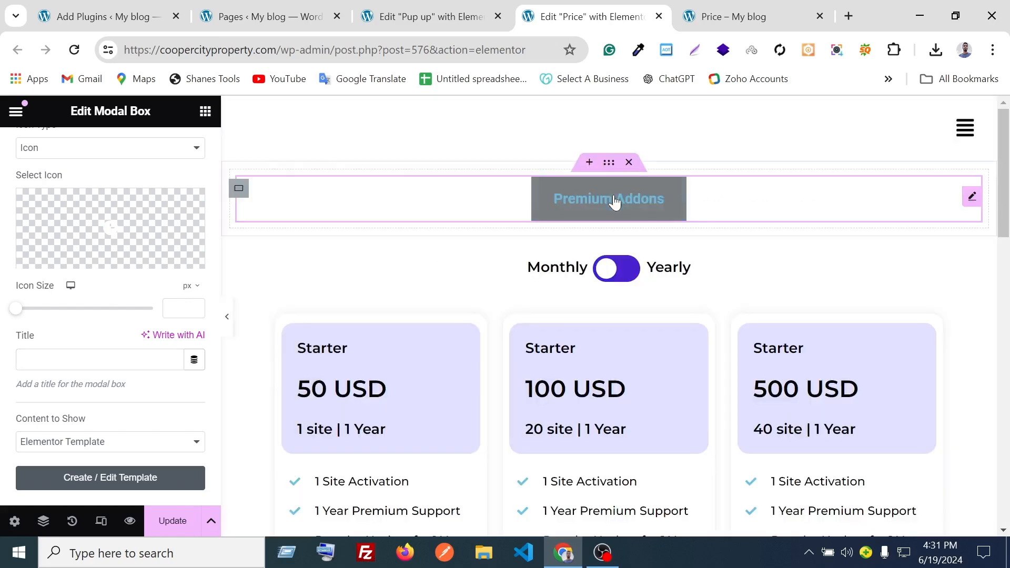
click(613, 195)
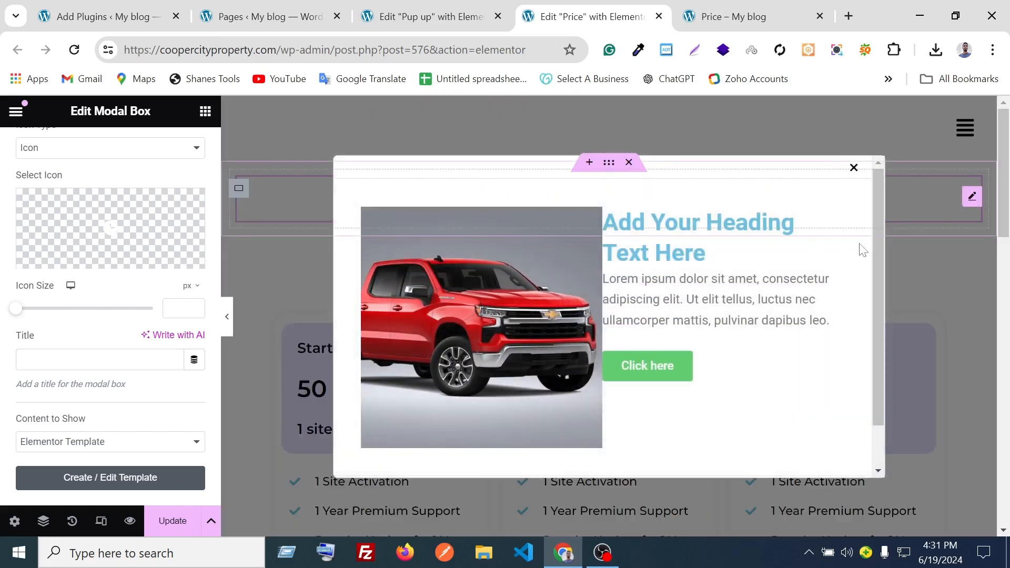
scroll(690, 302, down, 2)
scroll(694, 301, up, 2)
scroll(696, 301, down, 2)
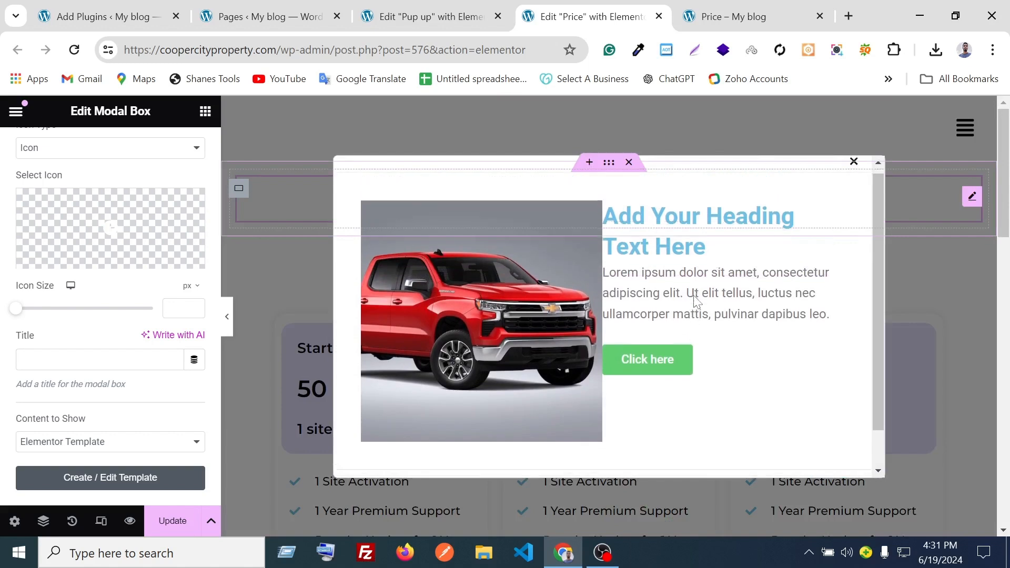
scroll(763, 368, up, 2)
scroll(836, 376, down, 2)
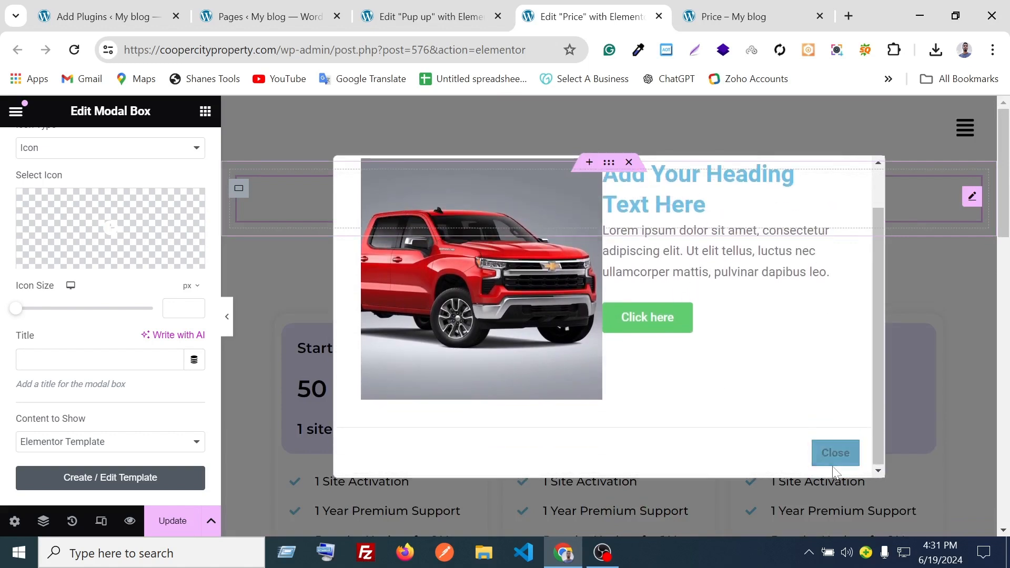
scroll(837, 461, up, 2)
scroll(758, 368, down, 2)
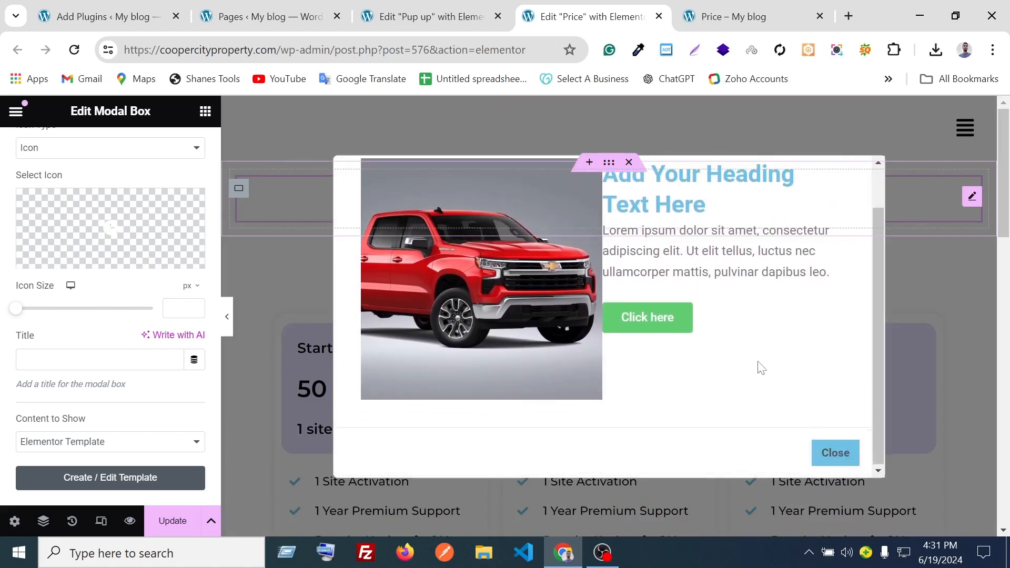
Turn off the Modal Box's lower close button and reopen the popup to check it.
scroll(5, 337, down, 2)
scroll(37, 373, down, 2)
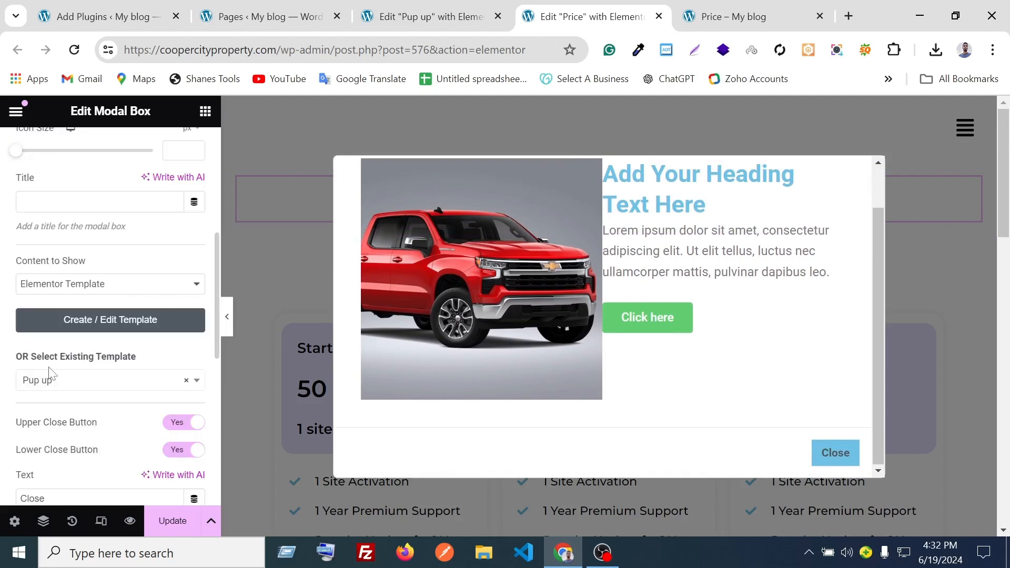
scroll(71, 350, up, 2)
scroll(95, 439, down, 4)
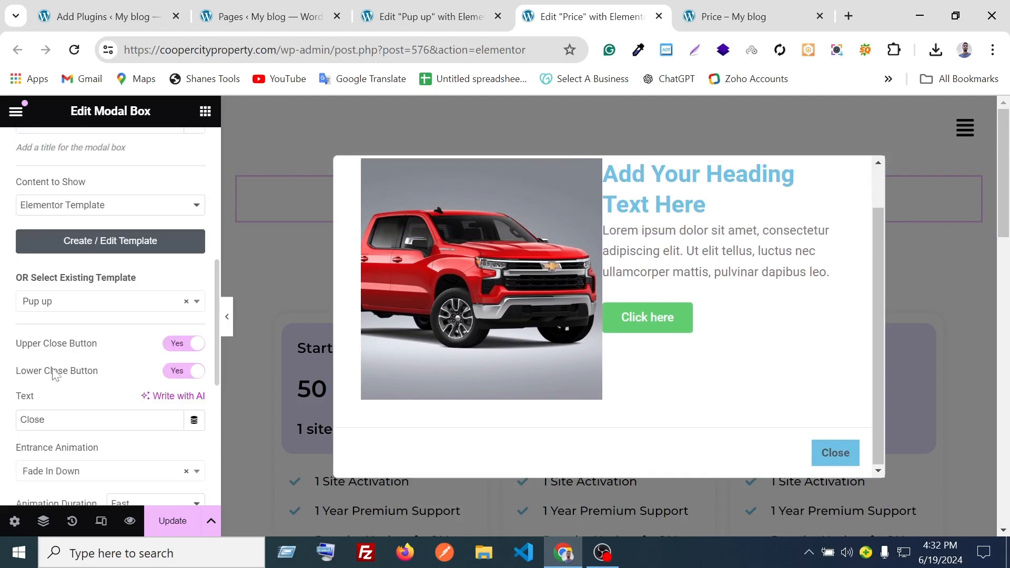
click(173, 375)
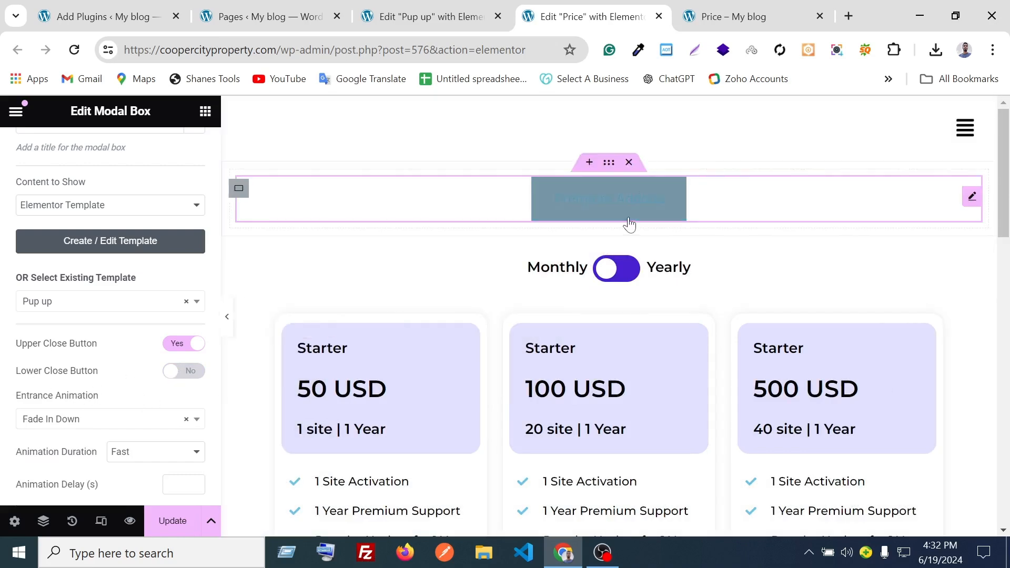
click(628, 216)
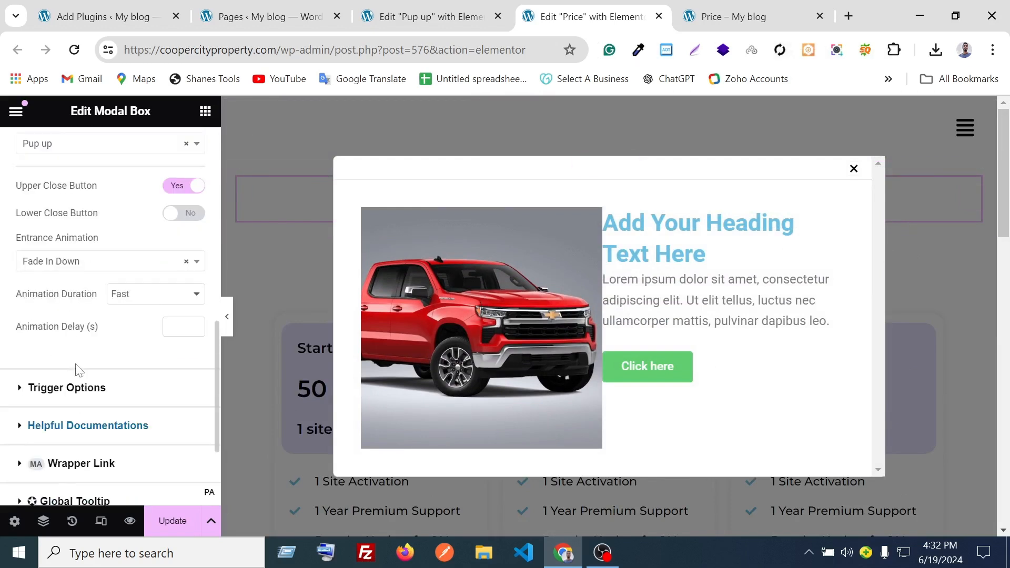
Unlink the sides of the Modal Box's padding and margin in its advanced layout settings.
scroll(75, 370, up, 3)
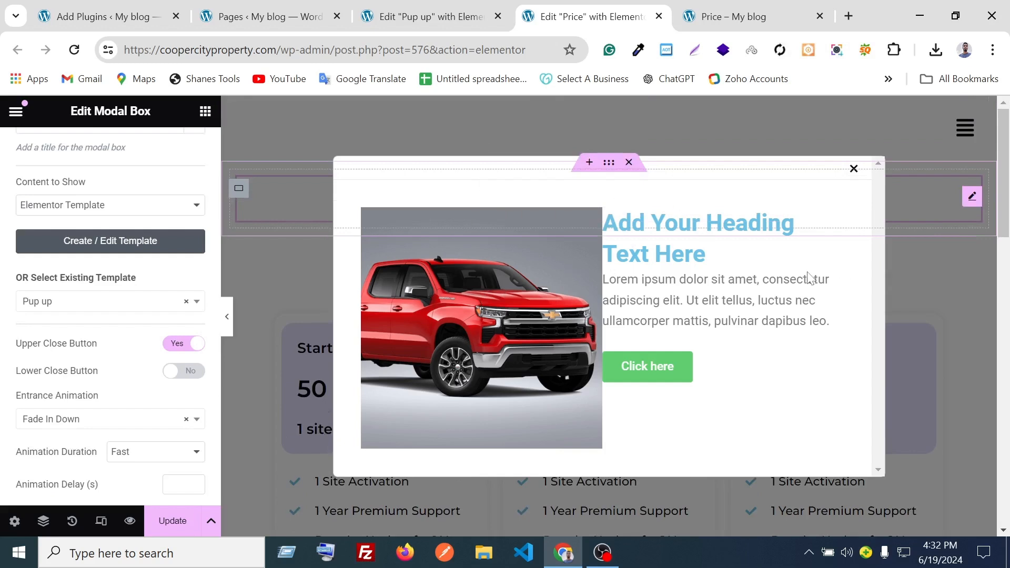
scroll(135, 216, up, 5)
click(180, 149)
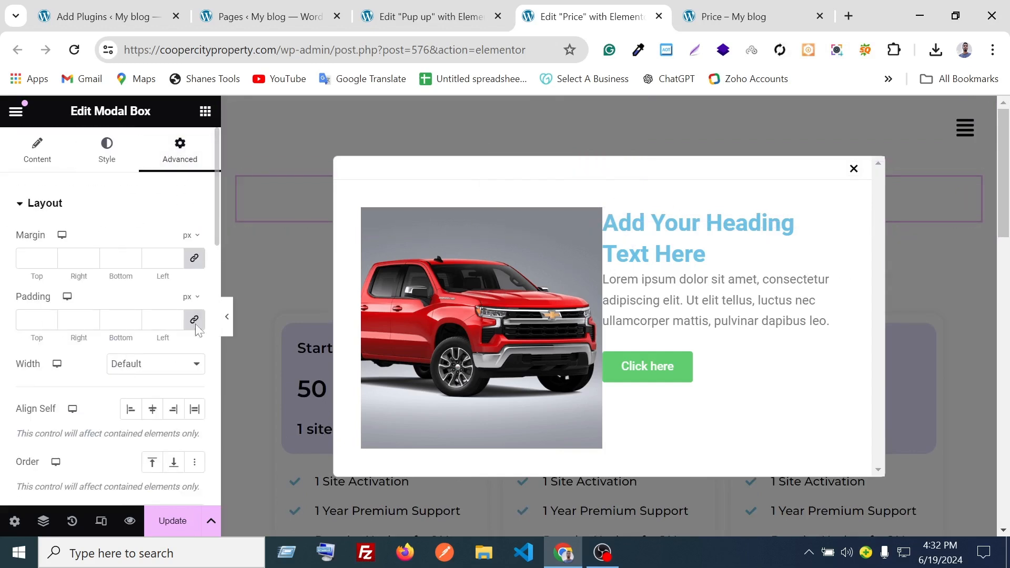
click(194, 319)
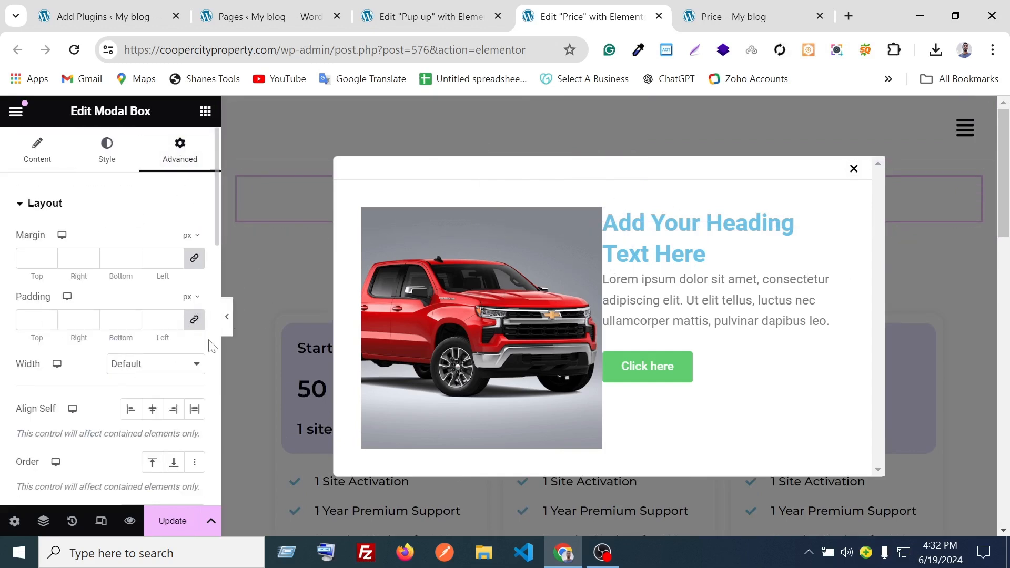
click(194, 259)
scroll(94, 354, down, 3)
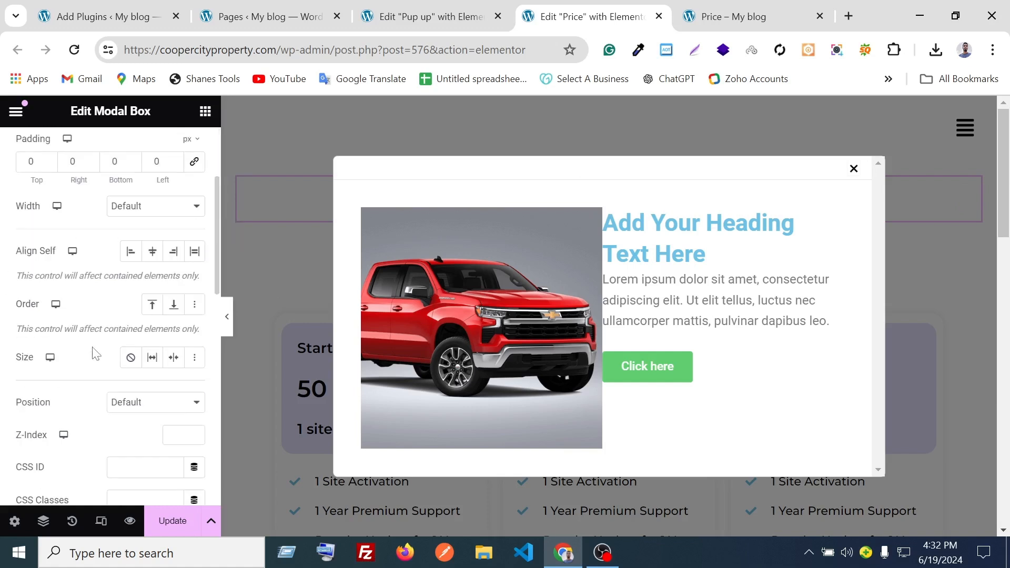
Look through the Modal Box's content settings and its trigger and header style options.
scroll(93, 354, up, 3)
click(37, 150)
scroll(91, 296, down, 5)
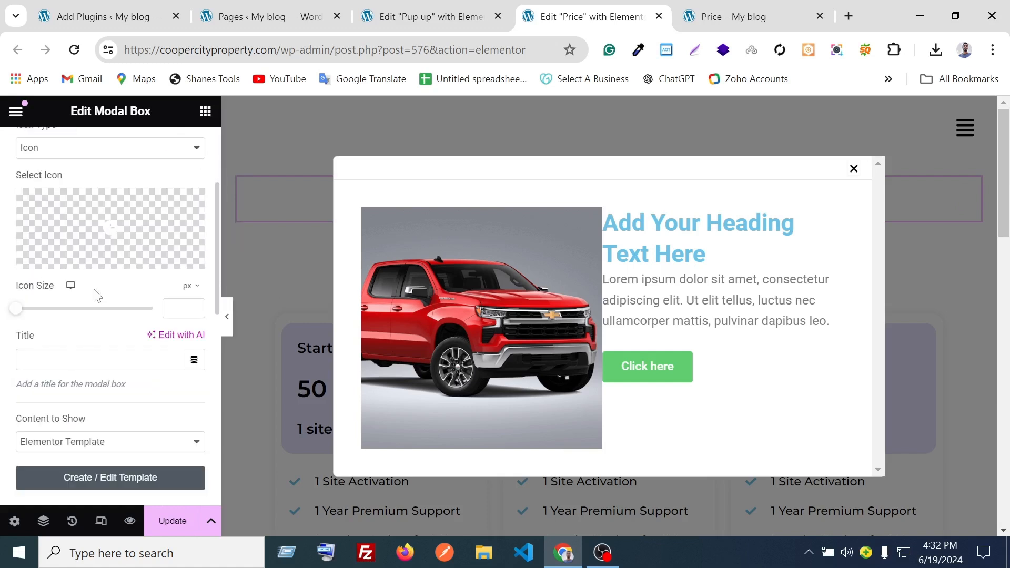
scroll(94, 295, down, 5)
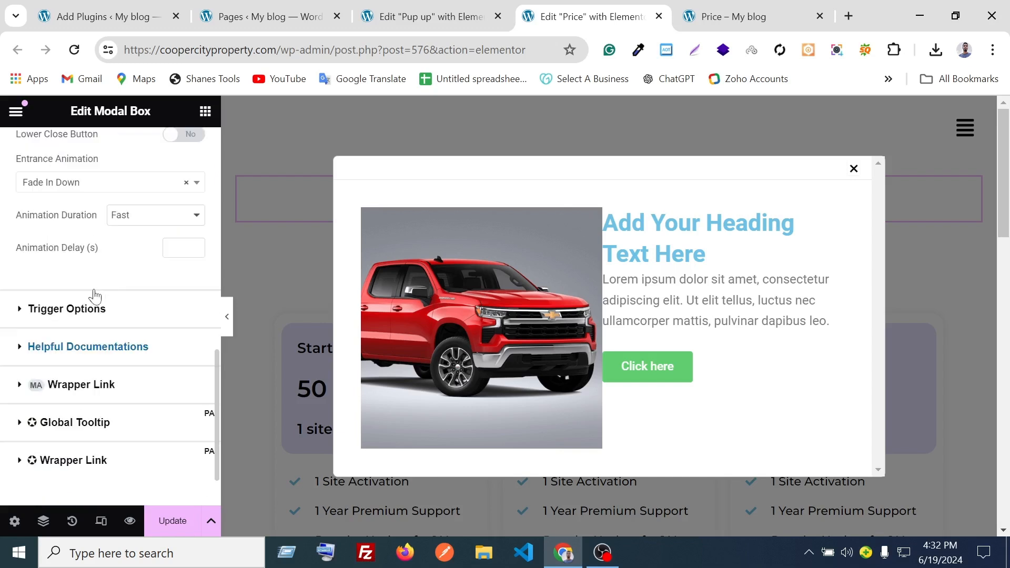
scroll(79, 284, up, 10)
click(103, 158)
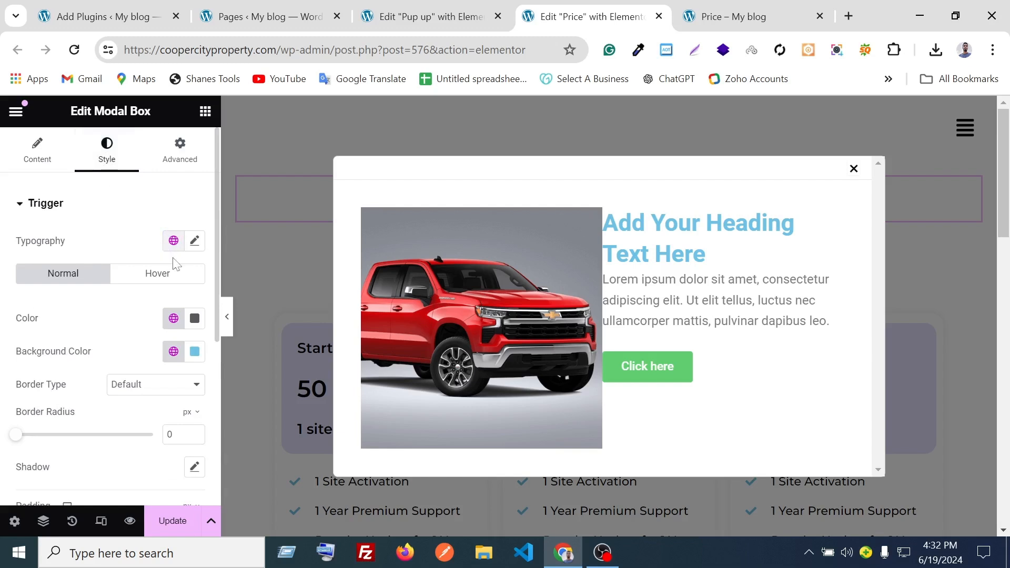
scroll(176, 265, down, 3)
scroll(104, 258, down, 2)
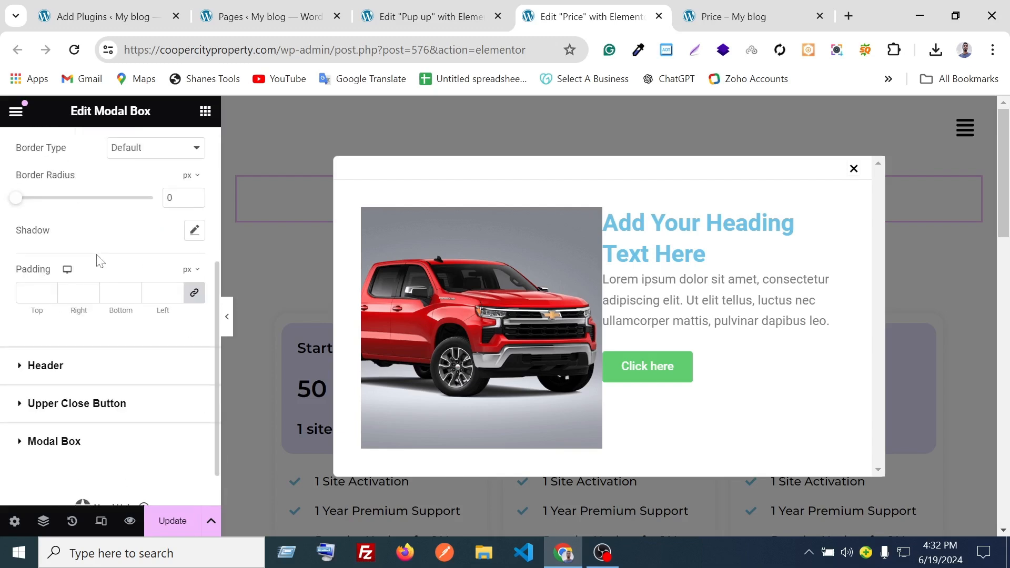
click(45, 366)
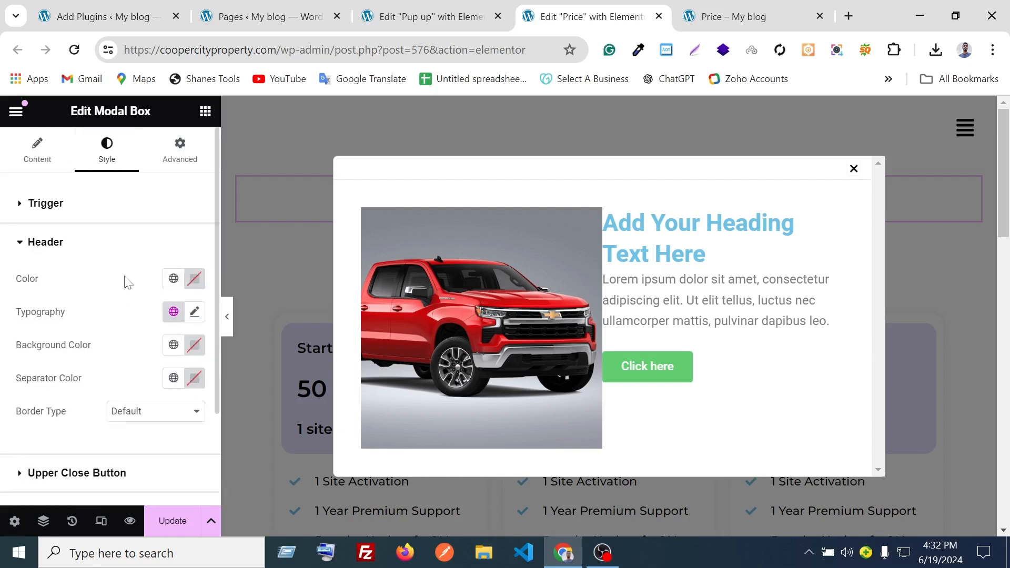
scroll(128, 282, down, 3)
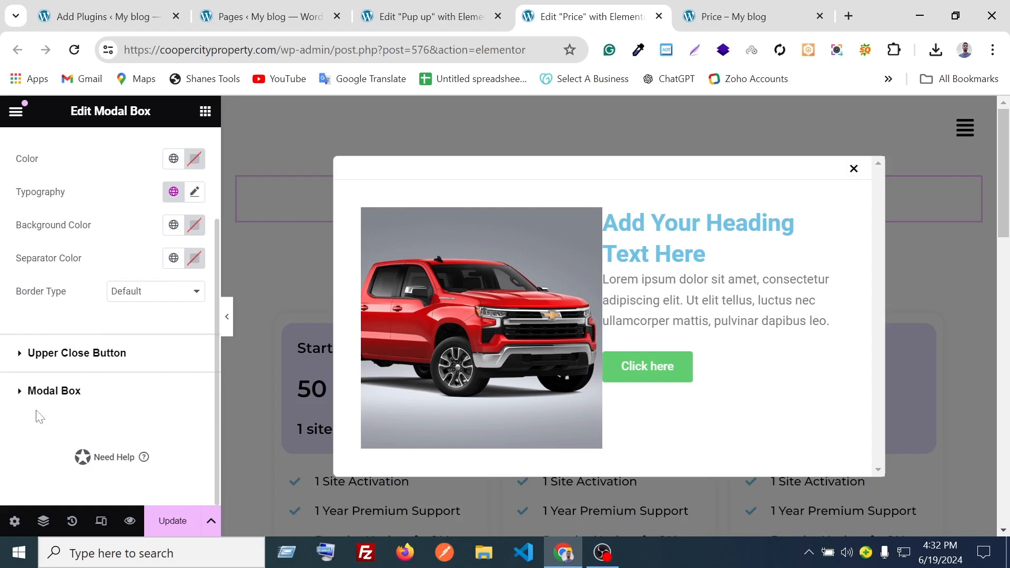
Set the modal box width to 658 px in its style settings and save the Price page.
click(50, 392)
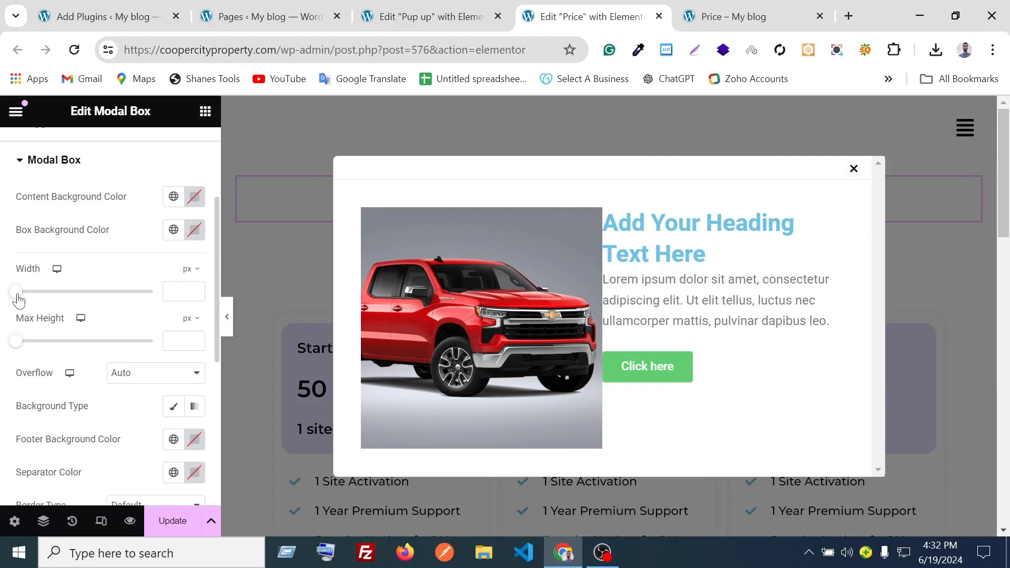
drag(19, 299, 71, 298)
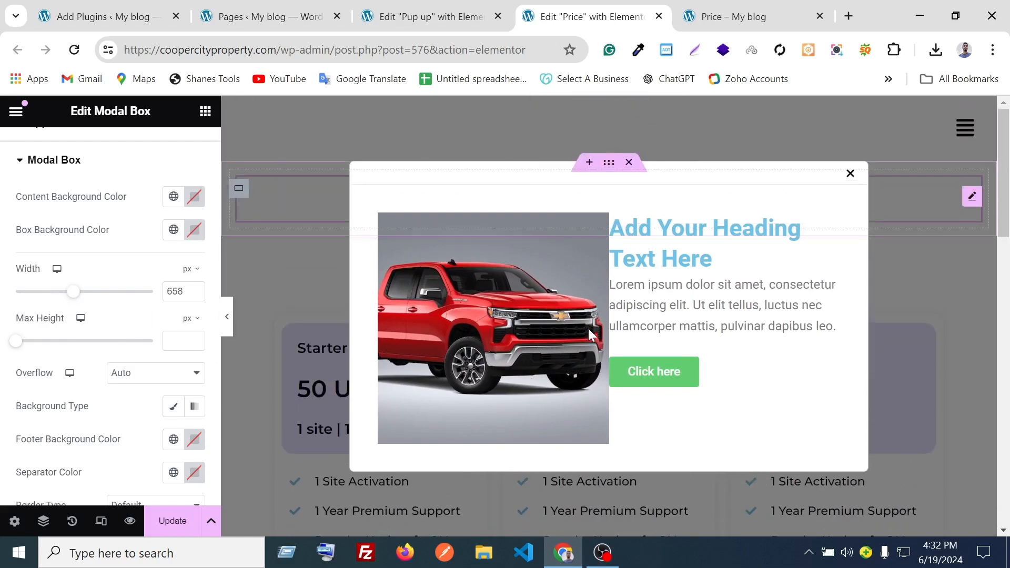
scroll(135, 350, up, 3)
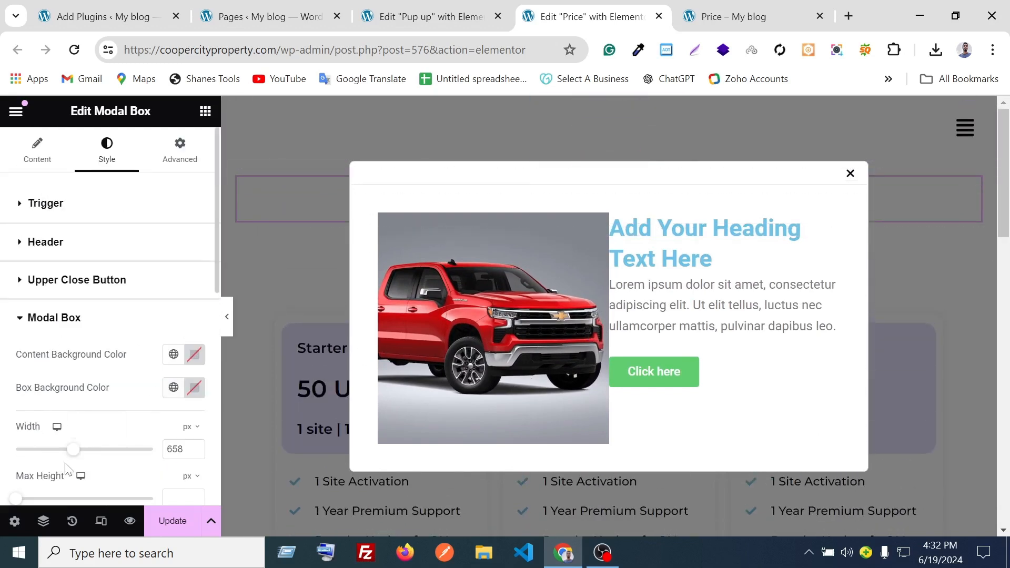
scroll(105, 388, down, 2)
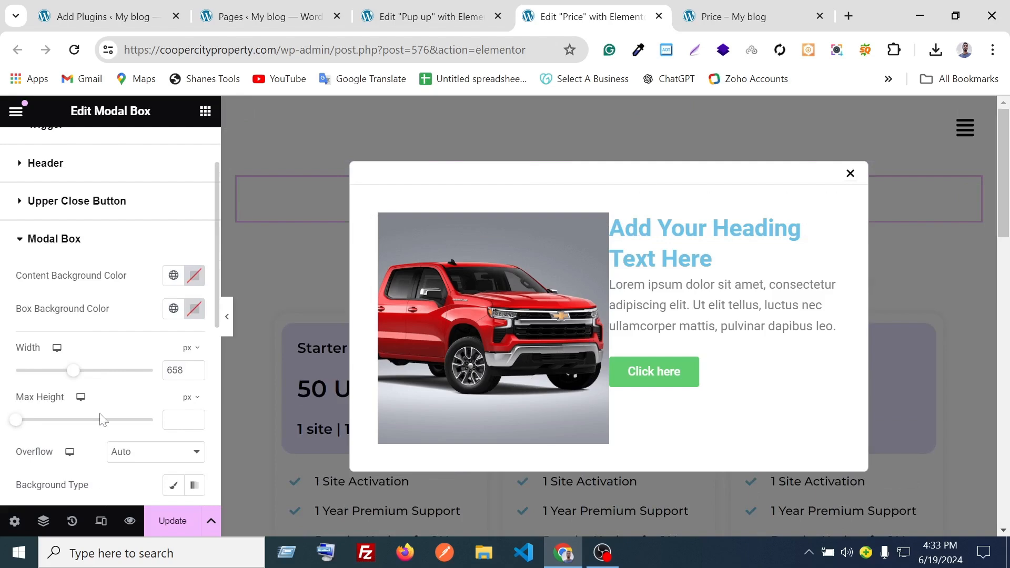
scroll(106, 369, down, 4)
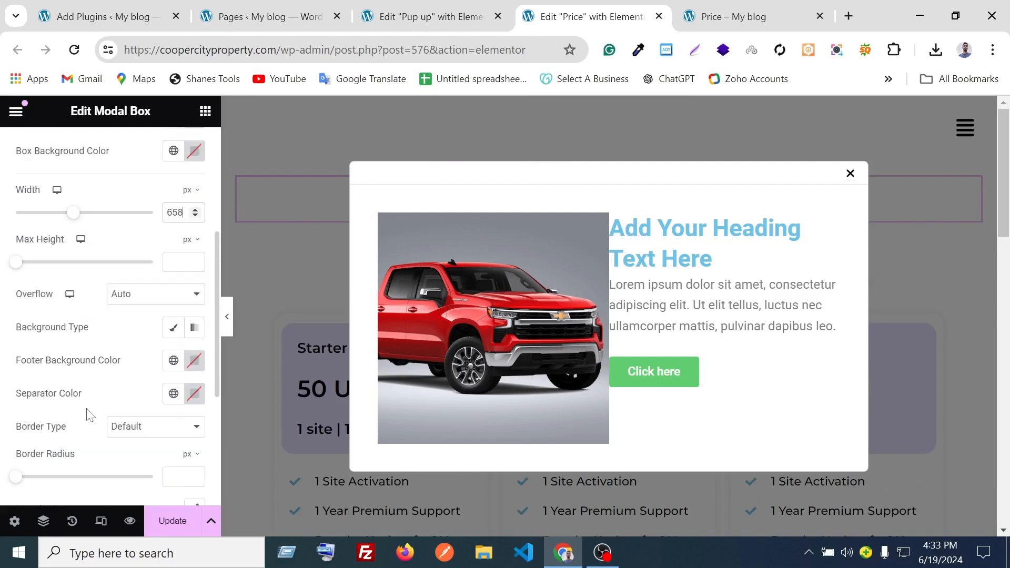
scroll(86, 412, up, 6)
key(ctrl+s)
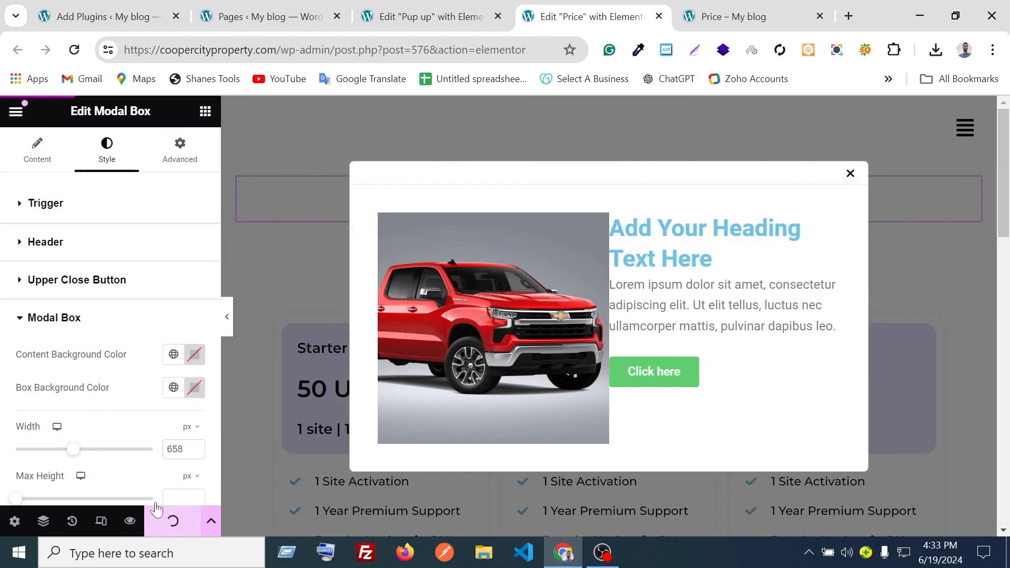
click(435, 7)
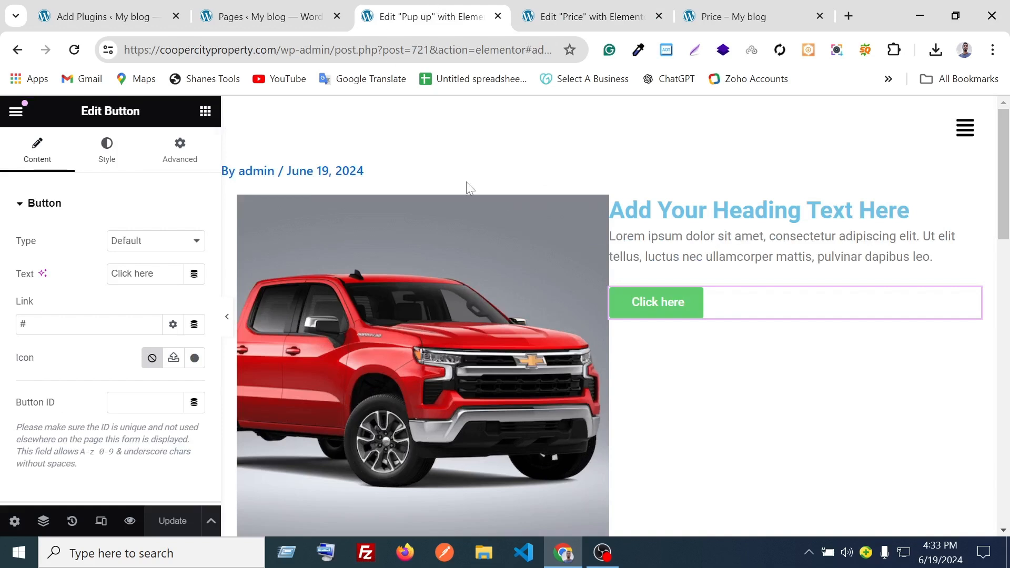
click(584, 16)
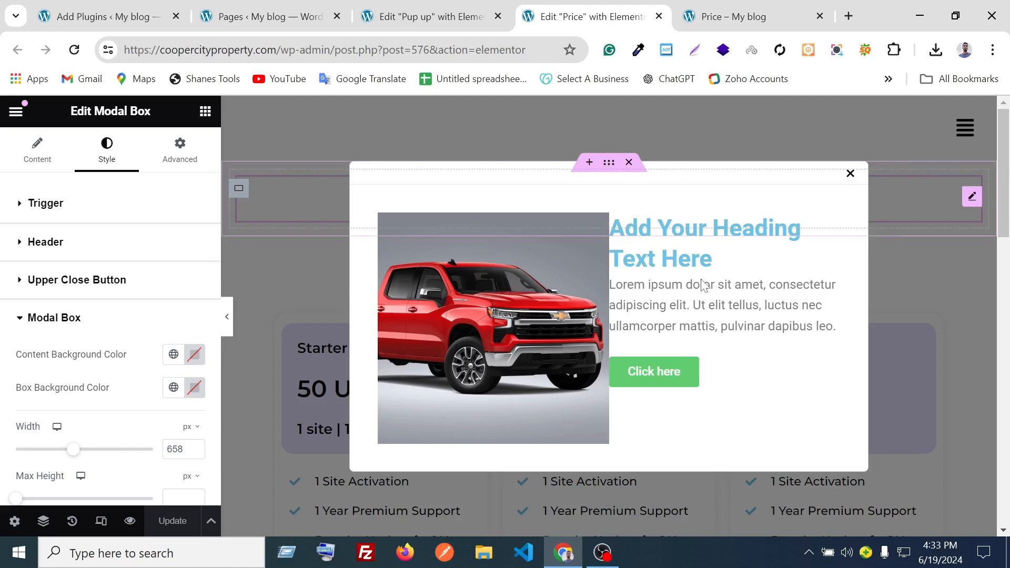
click(37, 160)
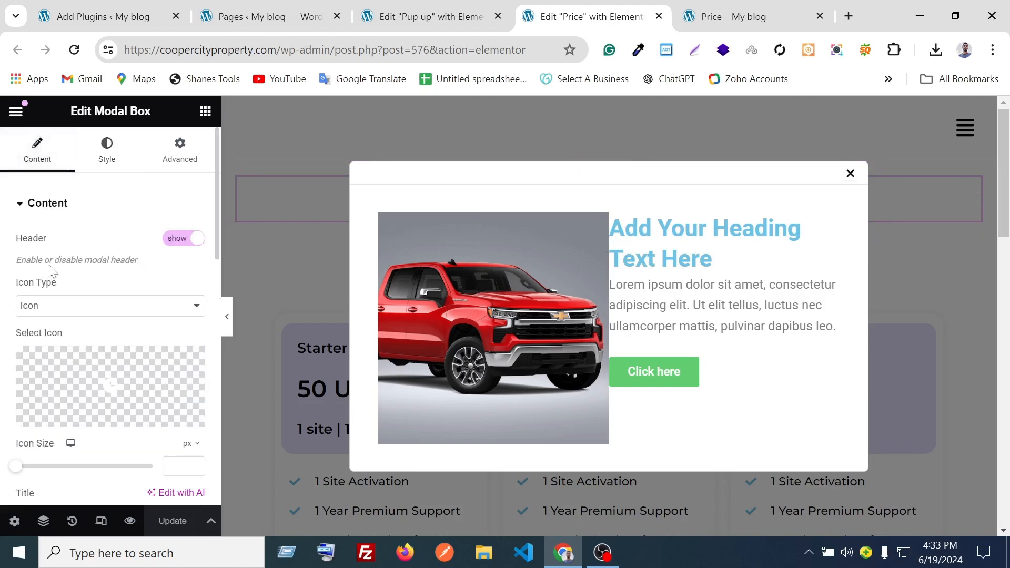
scroll(63, 266, down, 2)
scroll(62, 267, up, 2)
click(604, 553)
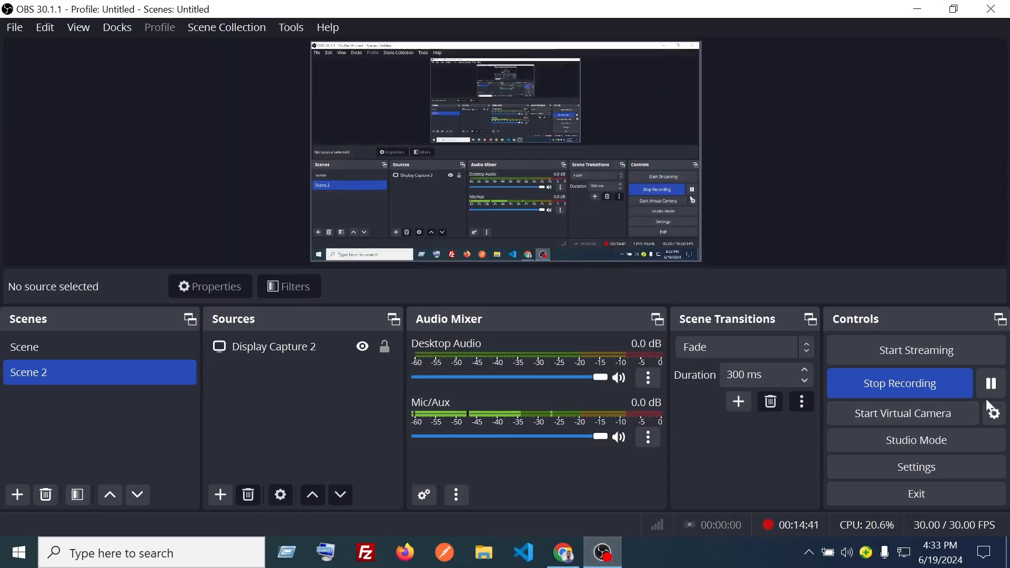
click(992, 384)
click(564, 553)
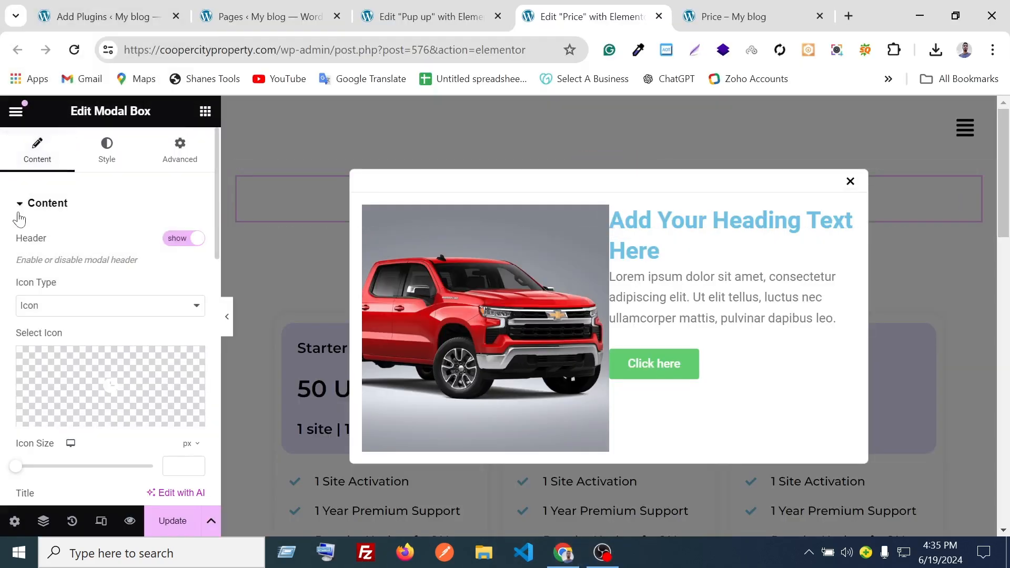
scroll(19, 219, down, 10)
scroll(21, 211, up, 10)
scroll(10, 173, down, 10)
scroll(41, 331, up, 6)
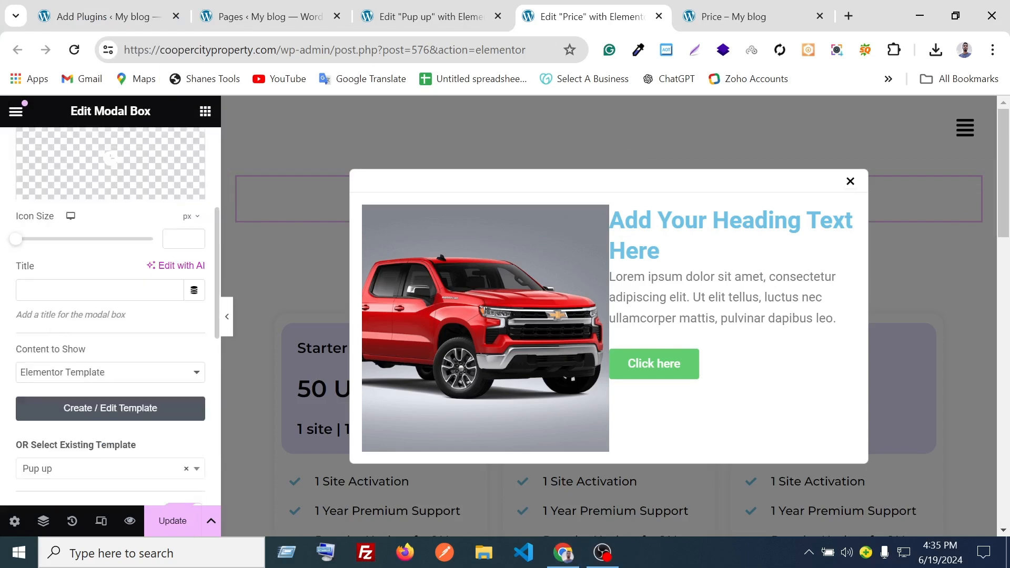
scroll(108, 169, up, 5)
Set the modal box's margin and padding to 0 on all sides and update the Price page.
click(107, 161)
scroll(84, 359, down, 5)
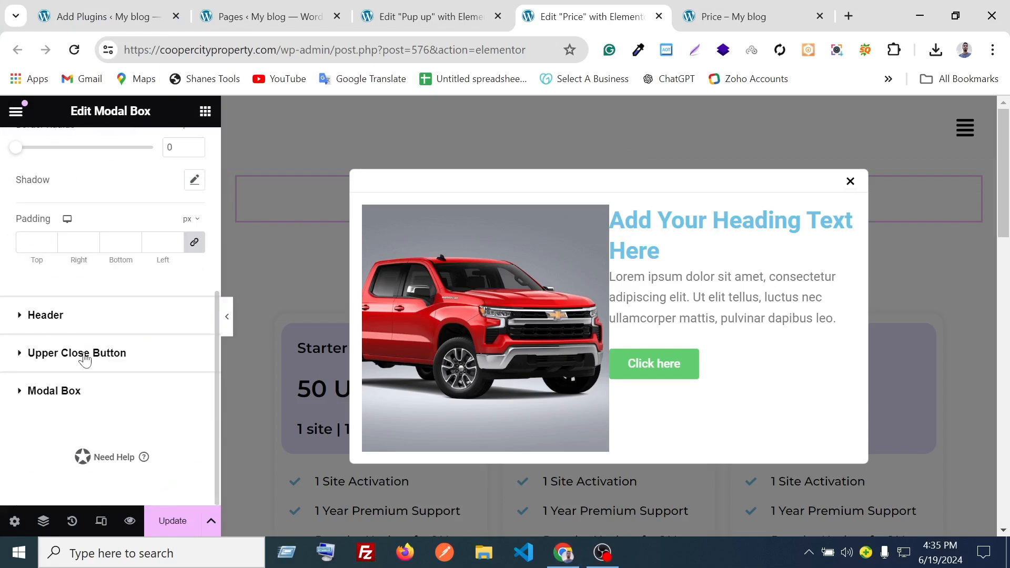
click(53, 392)
scroll(123, 330, down, 9)
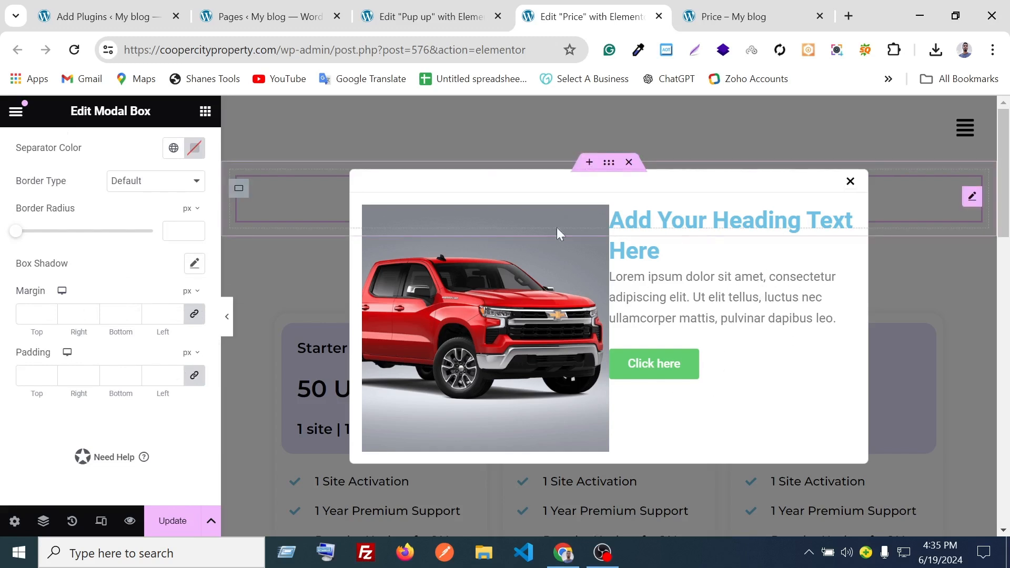
click(196, 317)
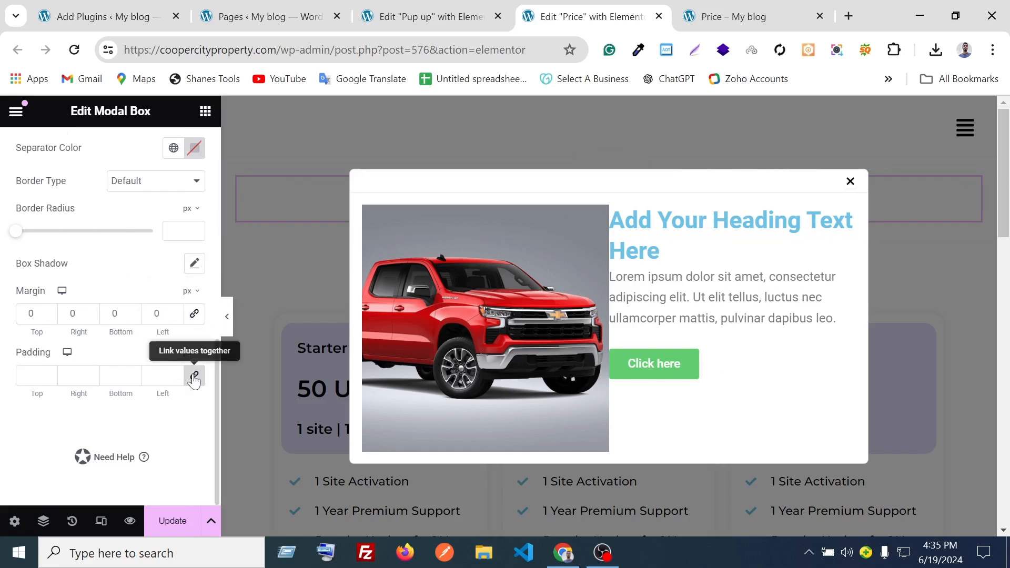
click(194, 378)
right_click(194, 377)
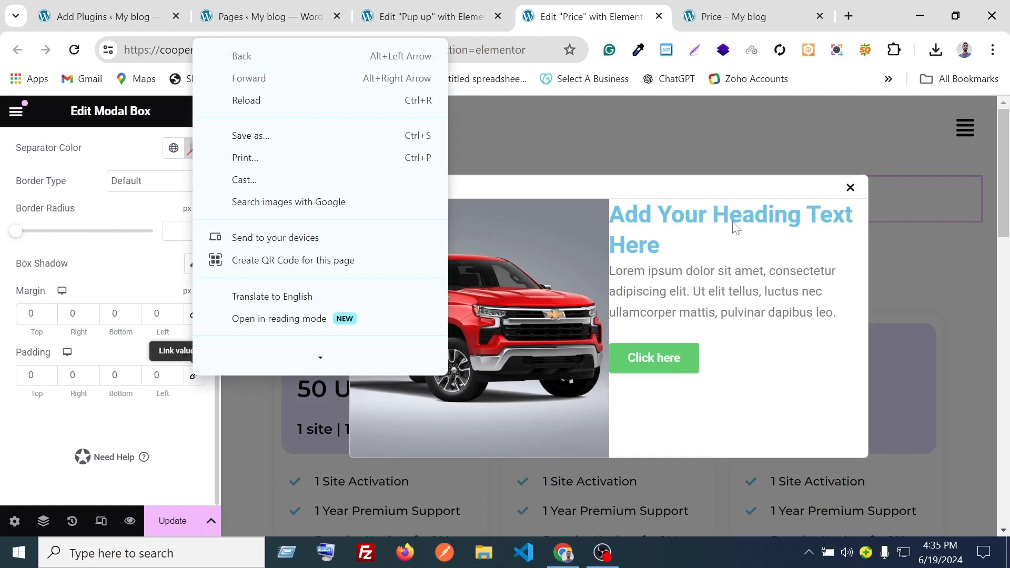
key(Escape)
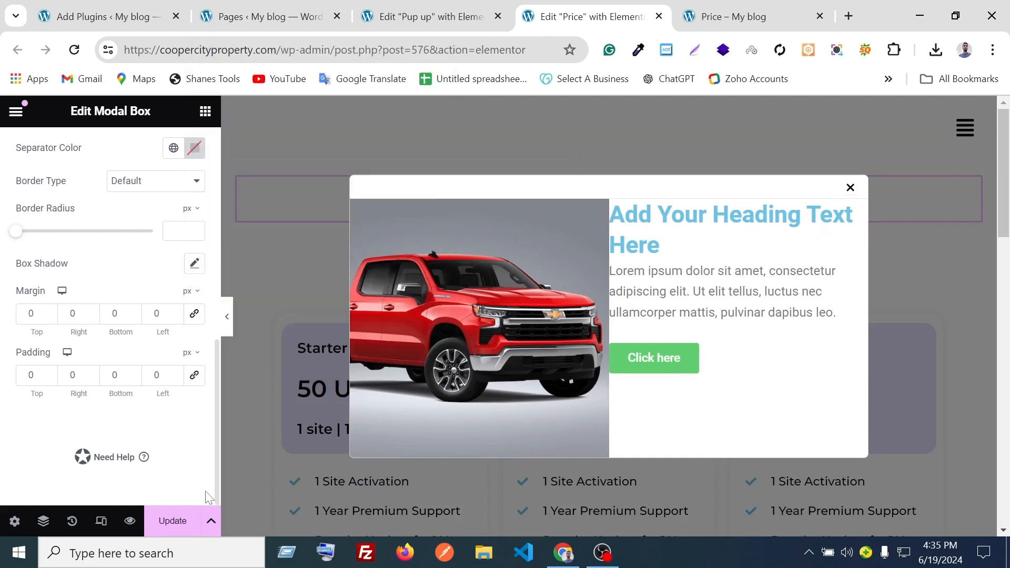
click(154, 526)
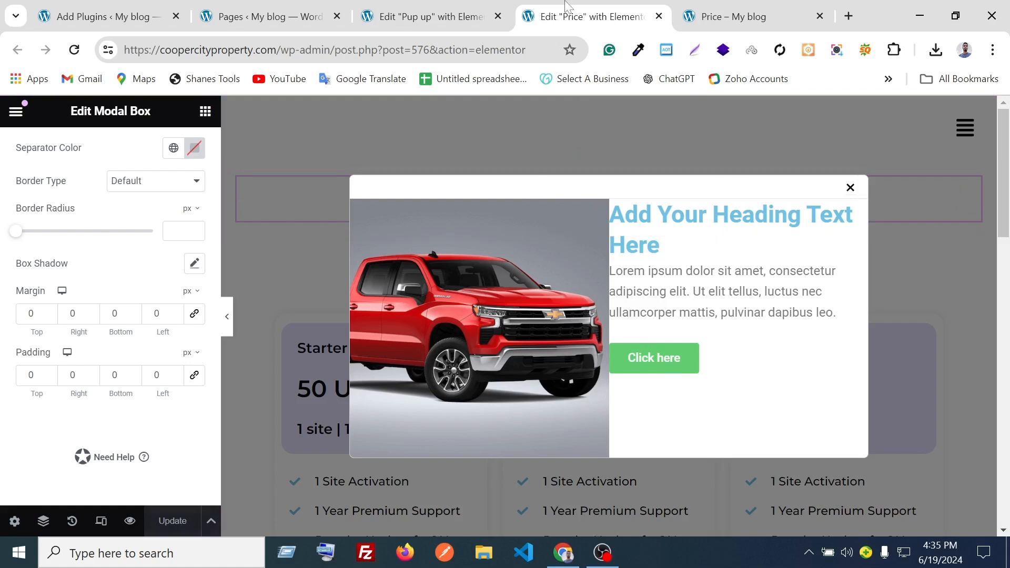
Switch to the Pup up template and set its heading's text color to black (#000000).
click(431, 17)
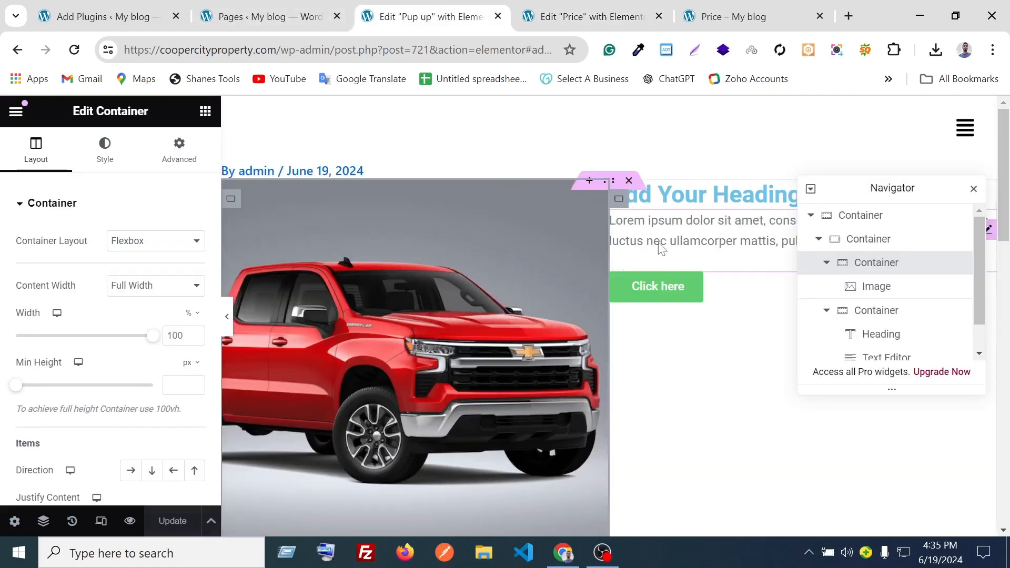
click(871, 246)
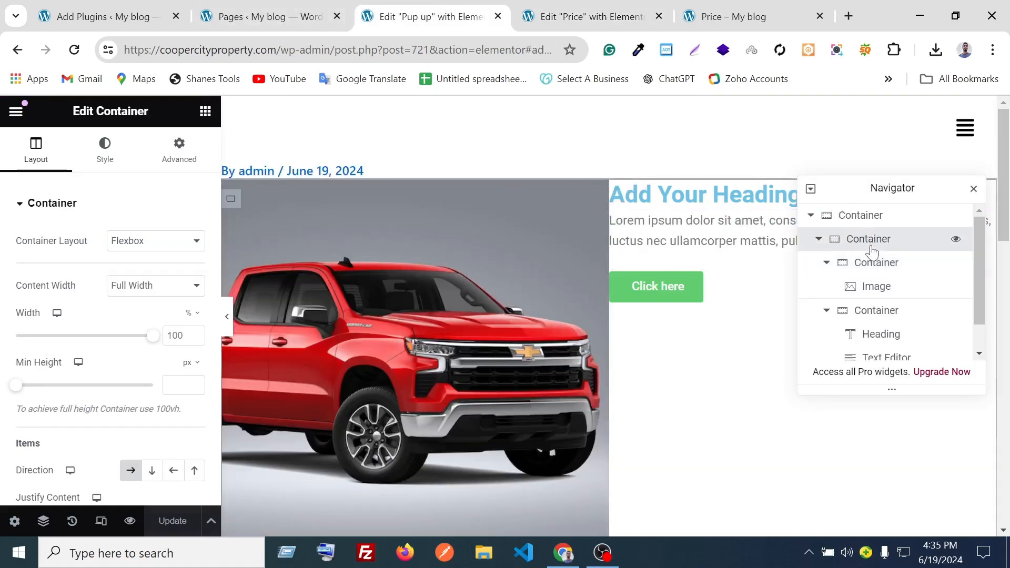
click(973, 190)
click(678, 219)
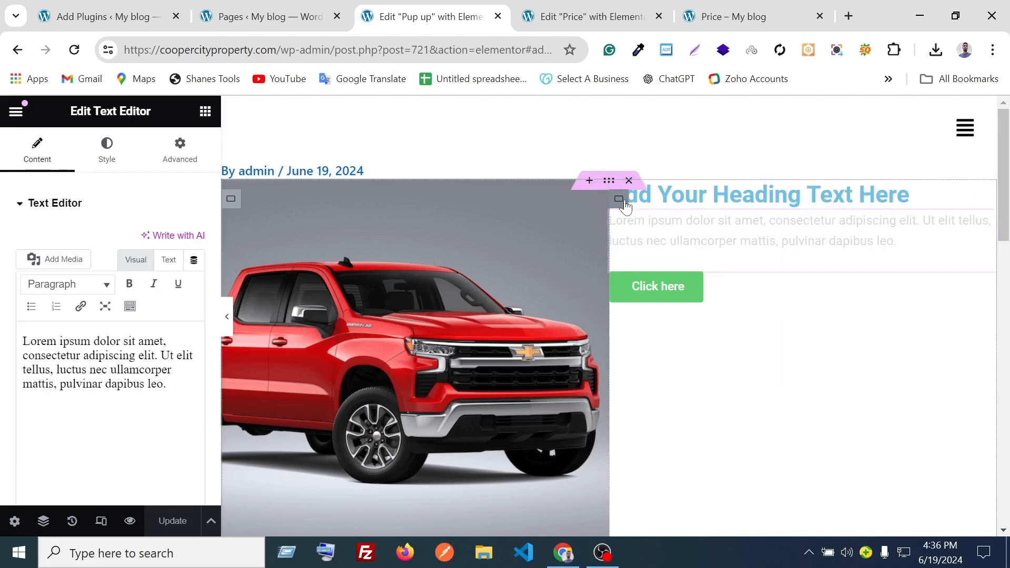
right_click(726, 202)
click(908, 195)
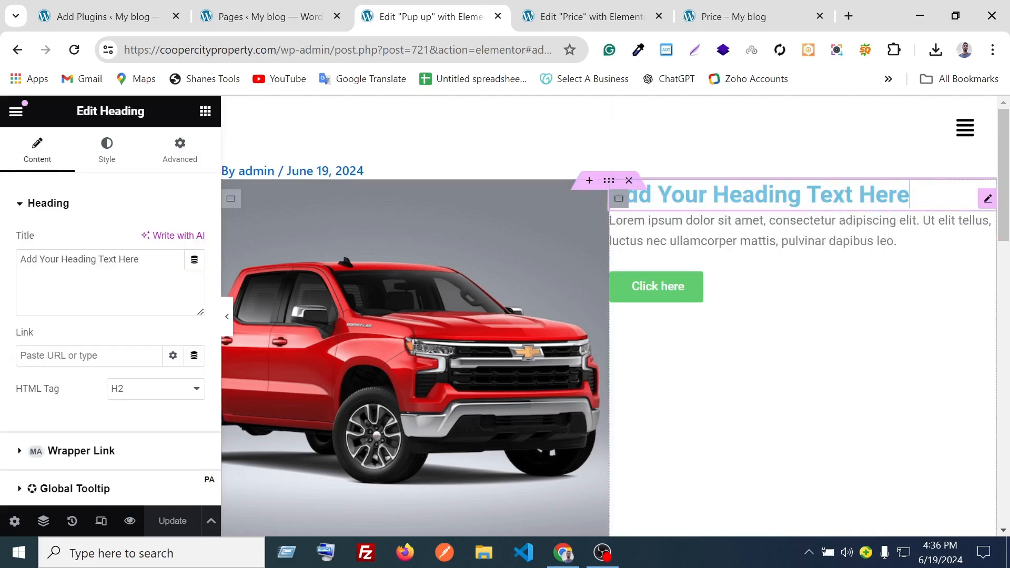
click(98, 158)
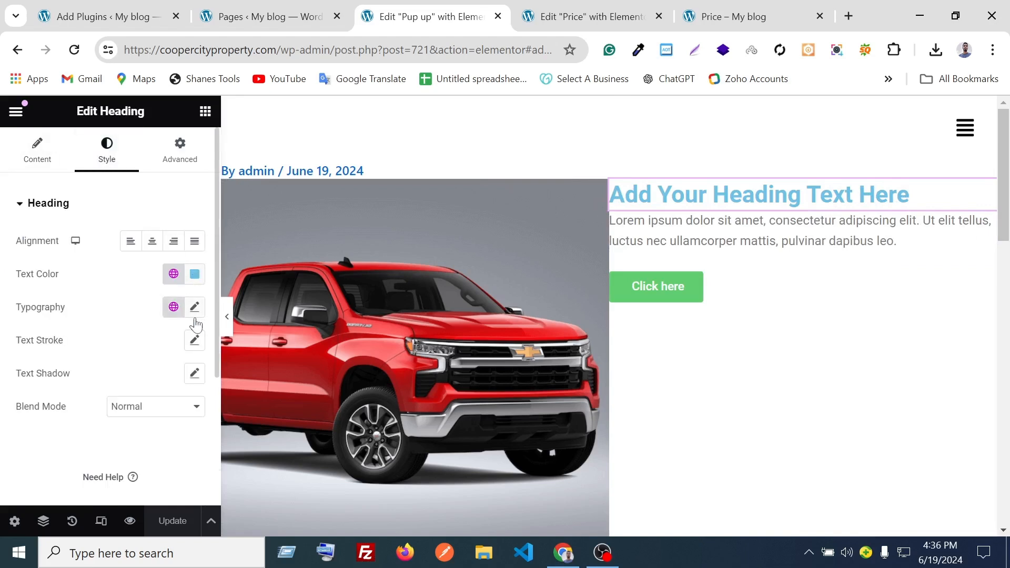
click(195, 273)
drag(196, 350, 104, 457)
click(11, 424)
click(195, 274)
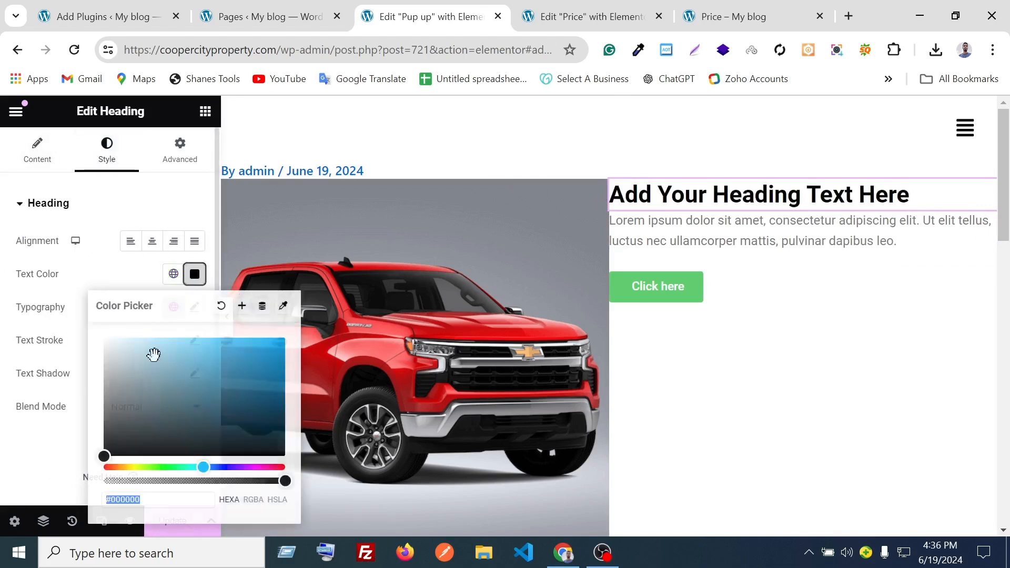
click(6, 441)
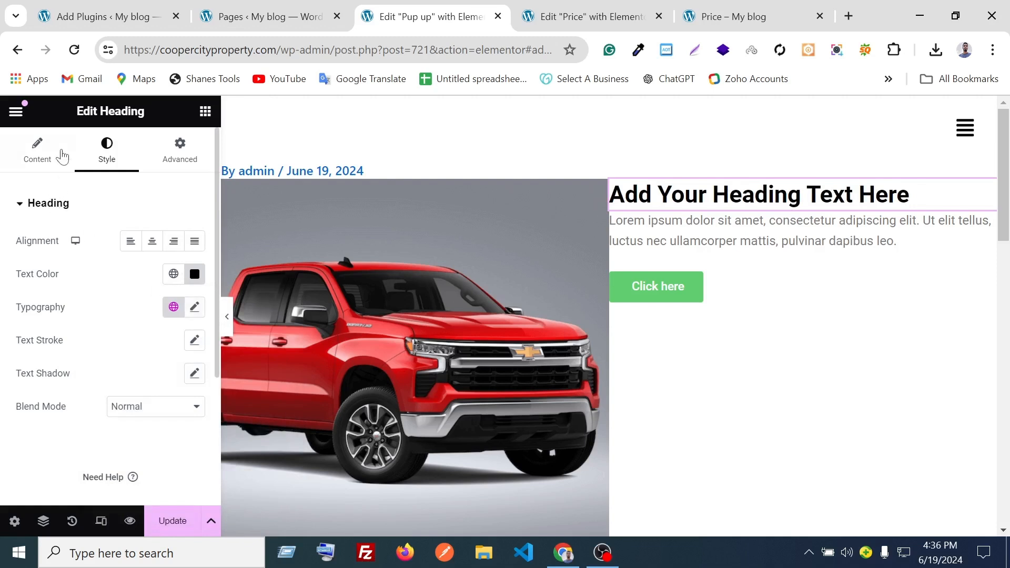
Replace the heading's title with "Get 50% off".
click(61, 154)
triple_click(86, 259)
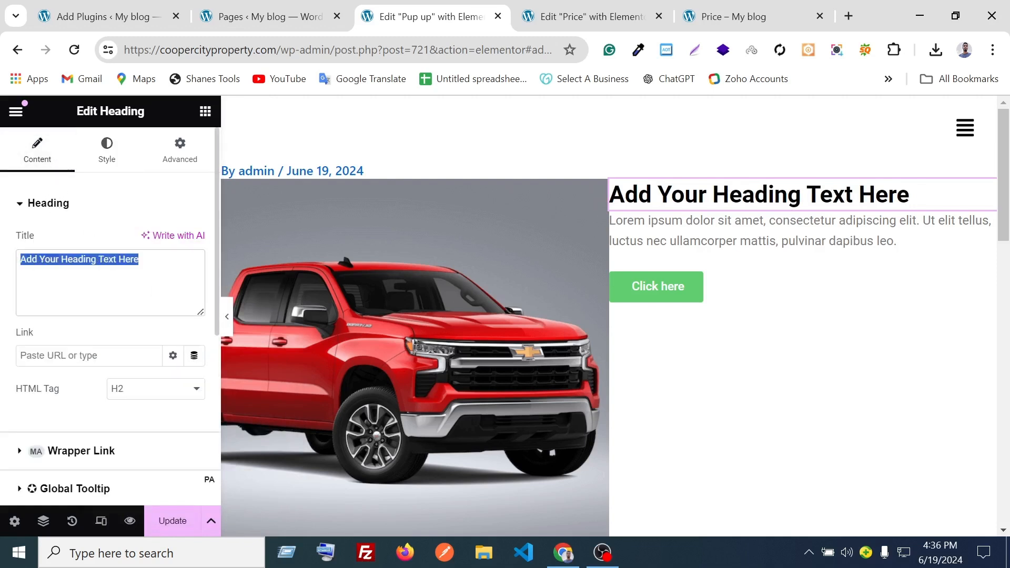
text(Get)
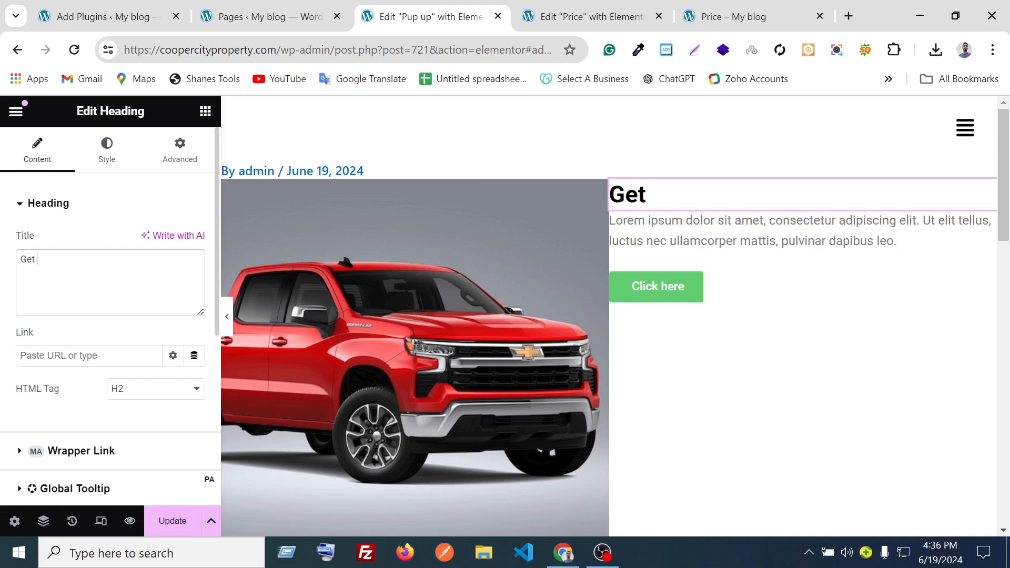
text( 50)
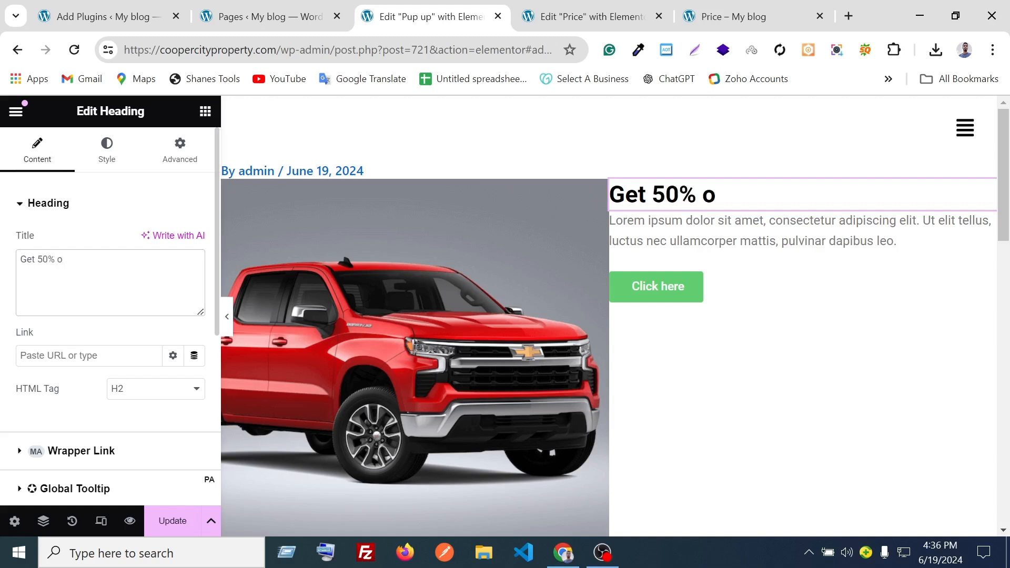
Set the "Get 50% off" heading's font family to Montserrat.
click(113, 167)
click(194, 308)
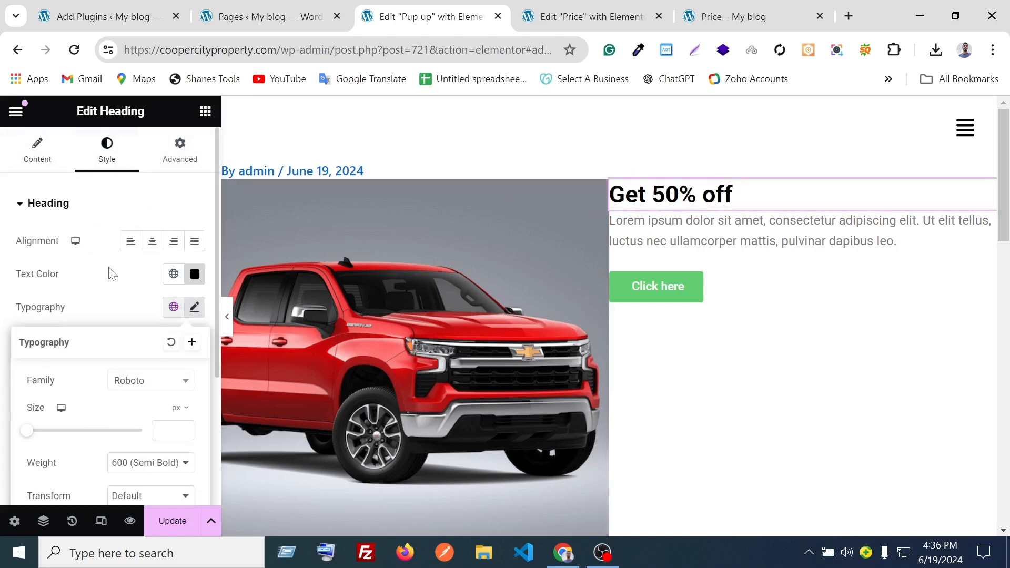
scroll(108, 274, down, 3)
click(150, 223)
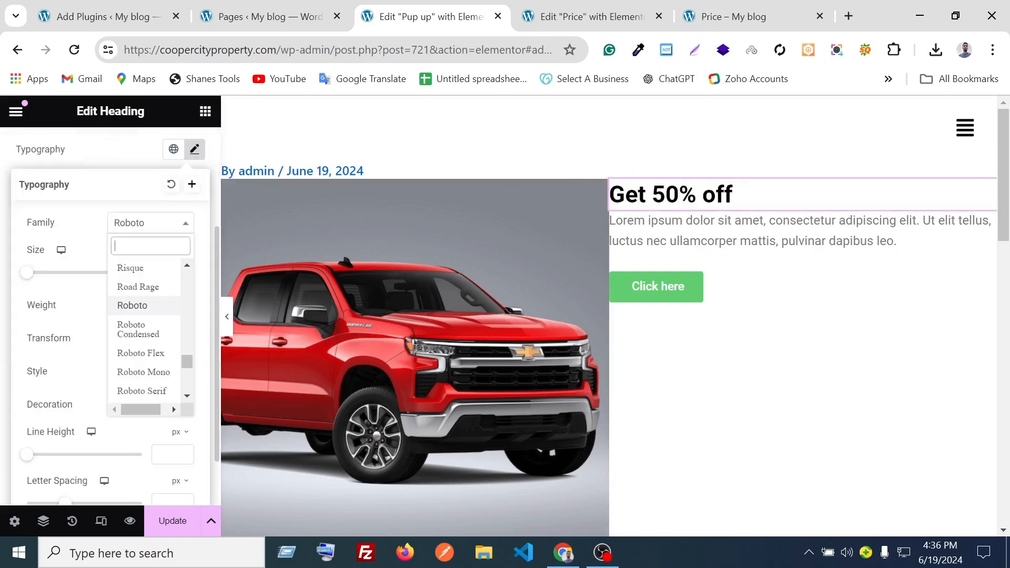
text(mont)
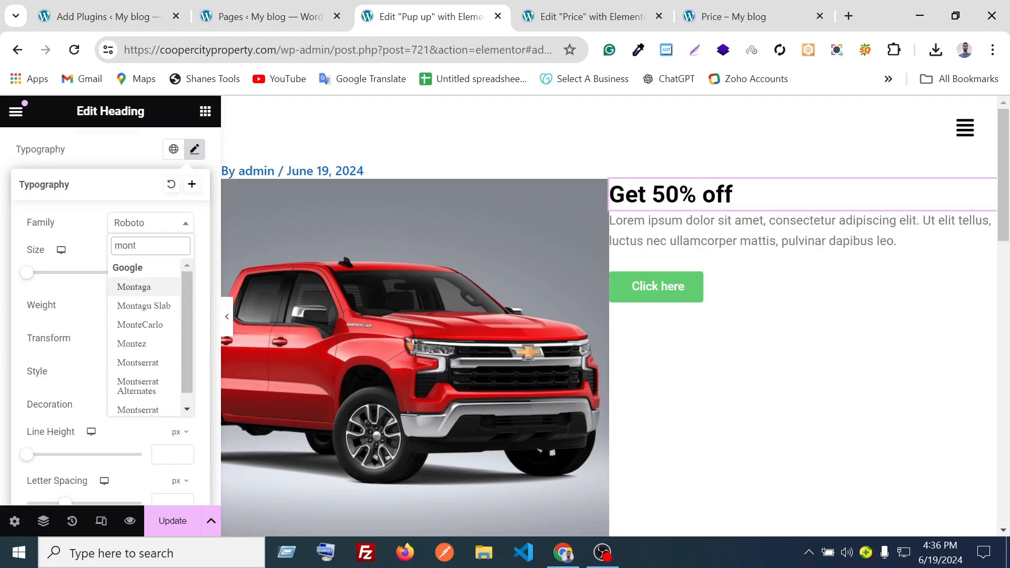
click(139, 362)
right_click(141, 356)
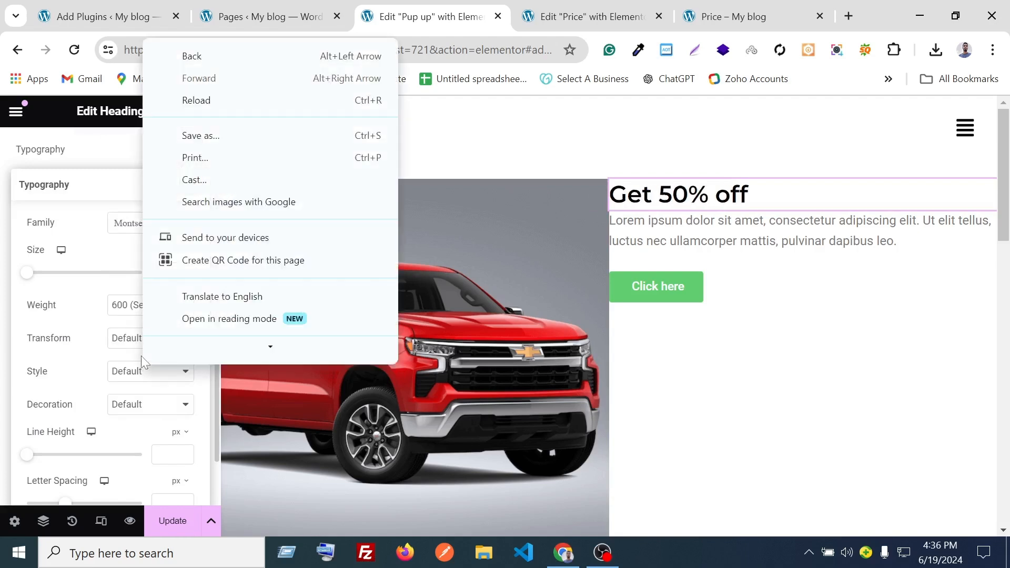
click(3, 299)
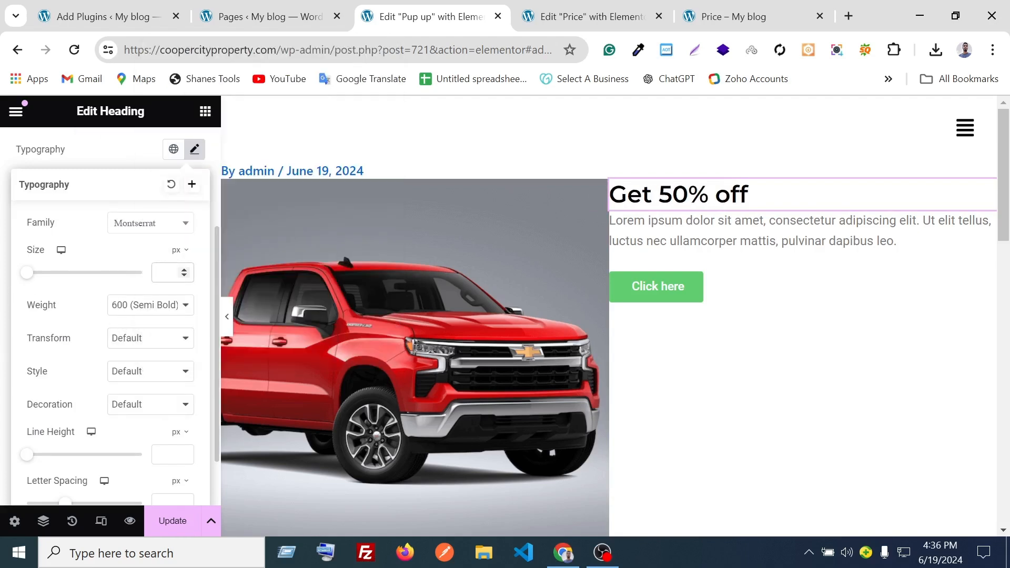
Set the "Get 50% off" heading's font size to 40 px.
text(30)
text(40)
scroll(140, 368, up, 3)
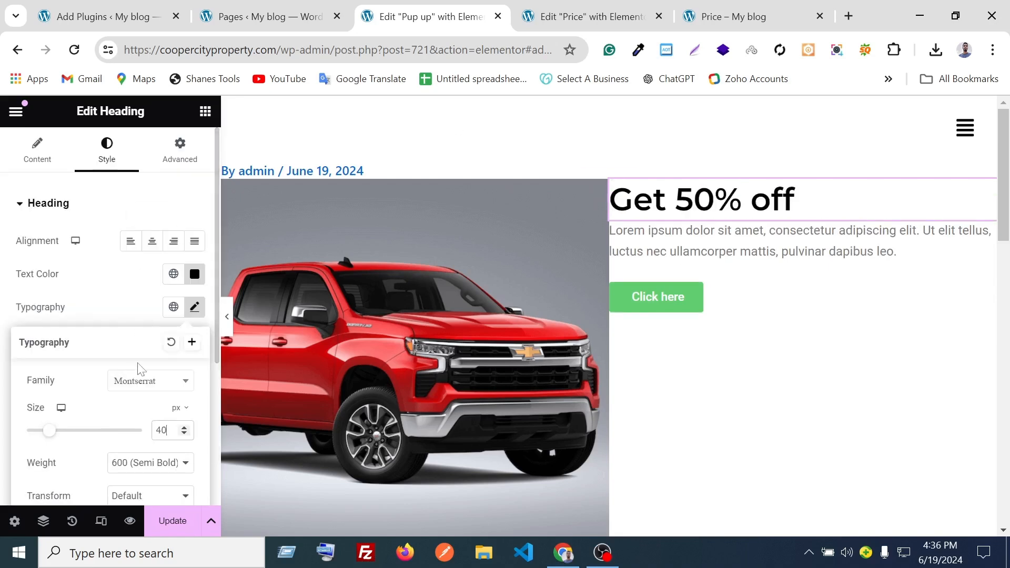
scroll(140, 368, down, 3)
scroll(174, 327, up, 3)
scroll(173, 334, down, 2)
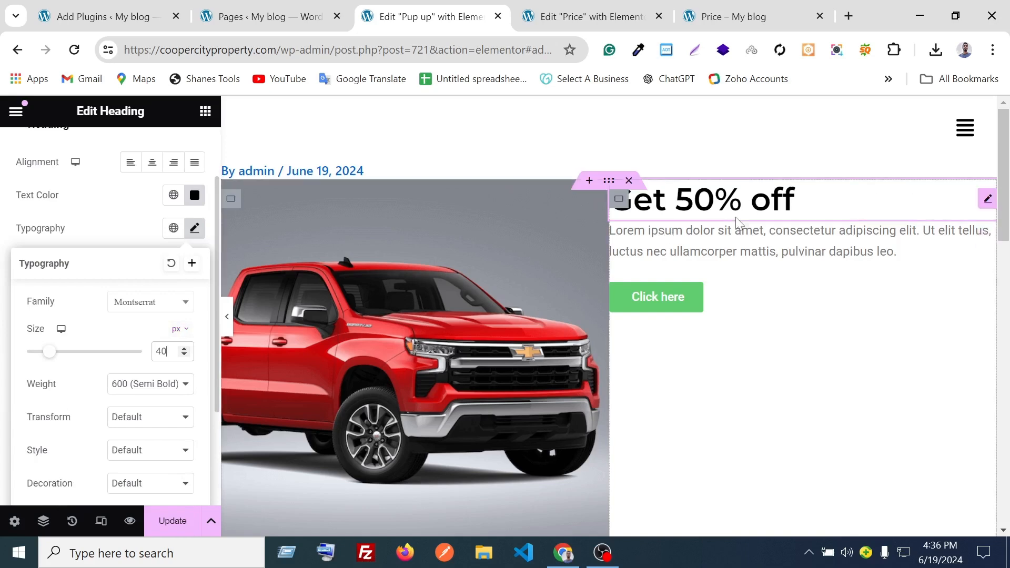
Set the "Get 50% off" heading's text transform to Uppercase.
scroll(97, 379, down, 2)
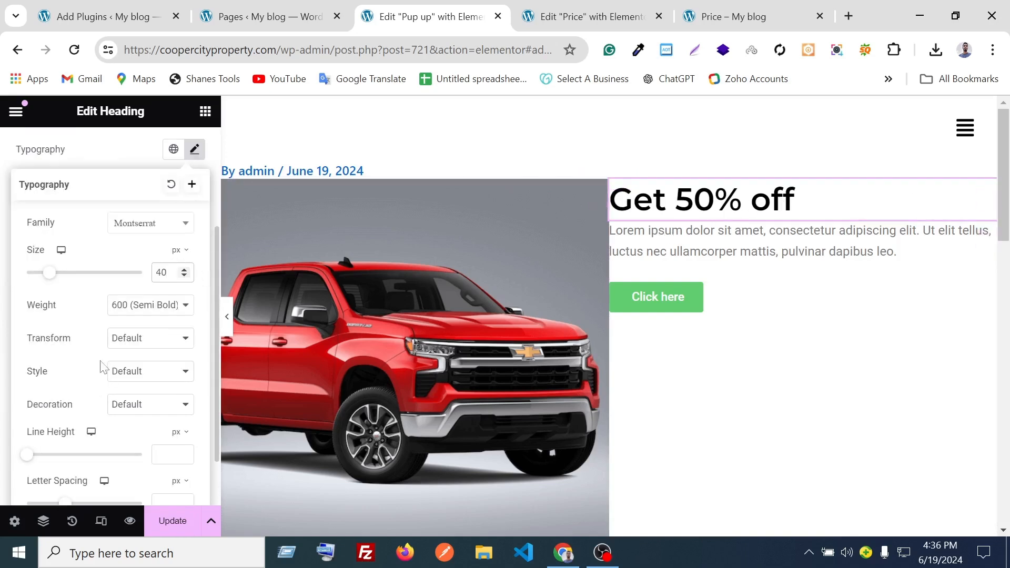
click(149, 340)
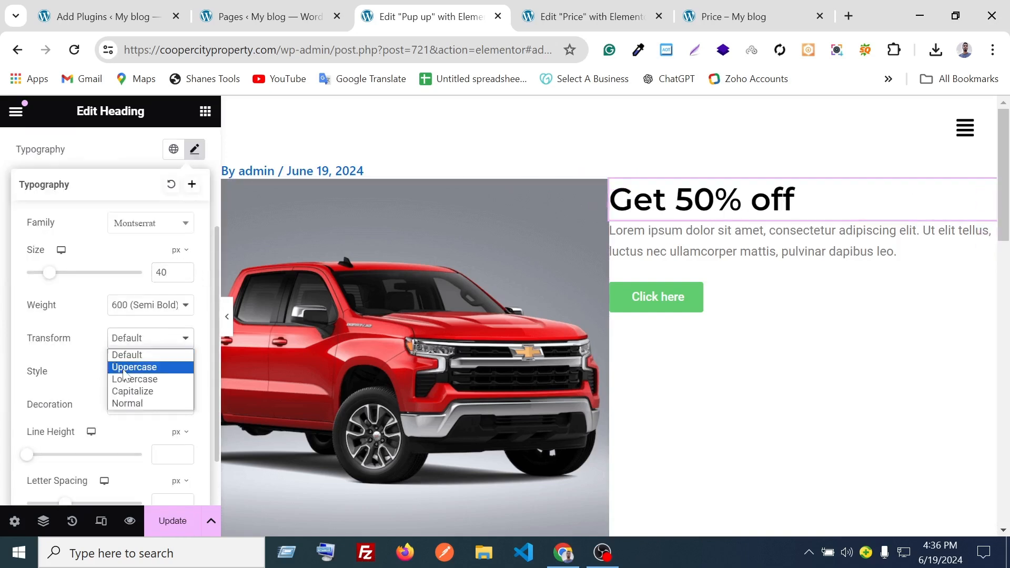
click(152, 368)
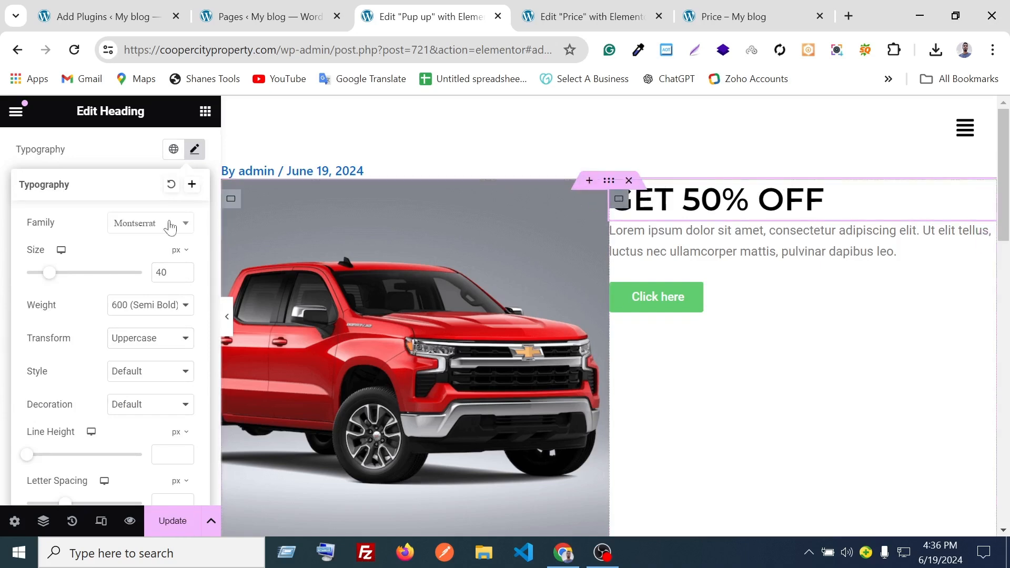
Switch the padding unit of the container around the heading, text and button to percent, trying uniform values of 4 and 1.
click(619, 199)
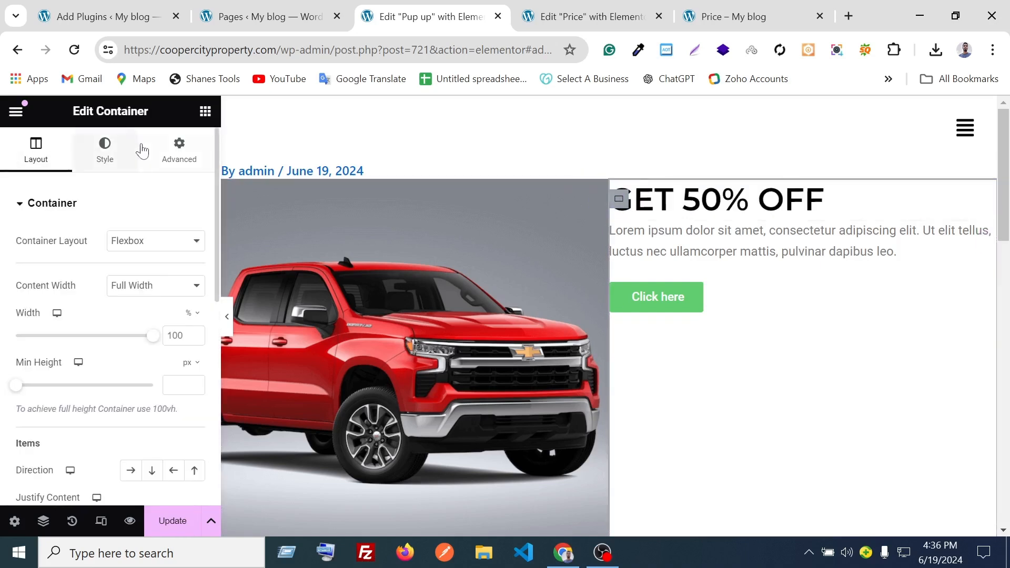
click(173, 150)
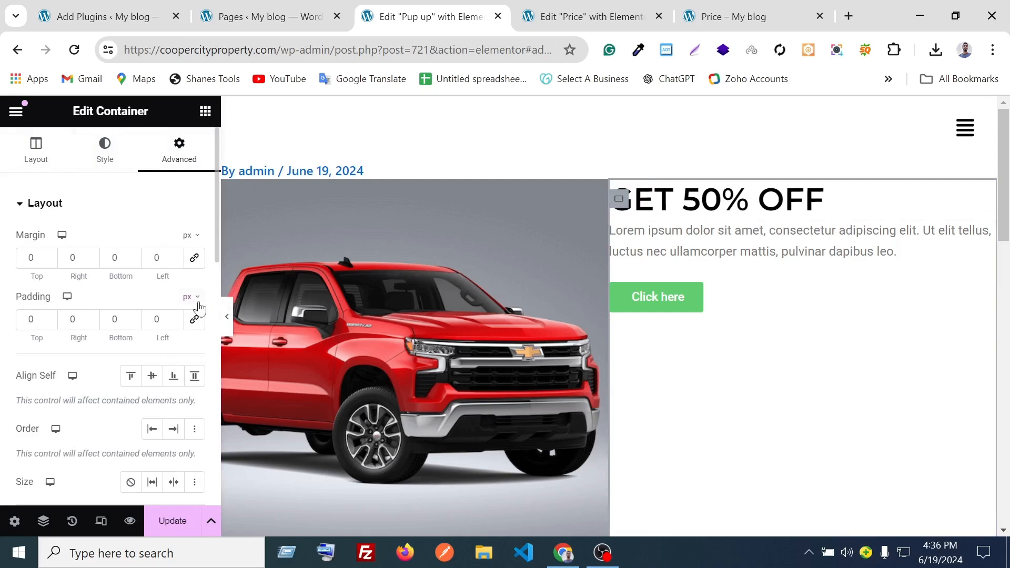
click(189, 322)
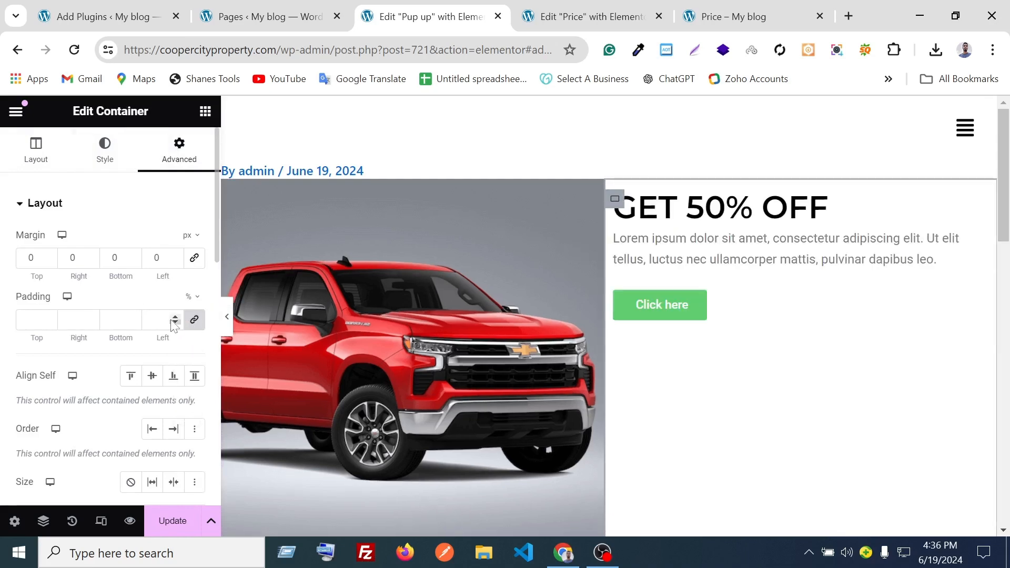
text(4)
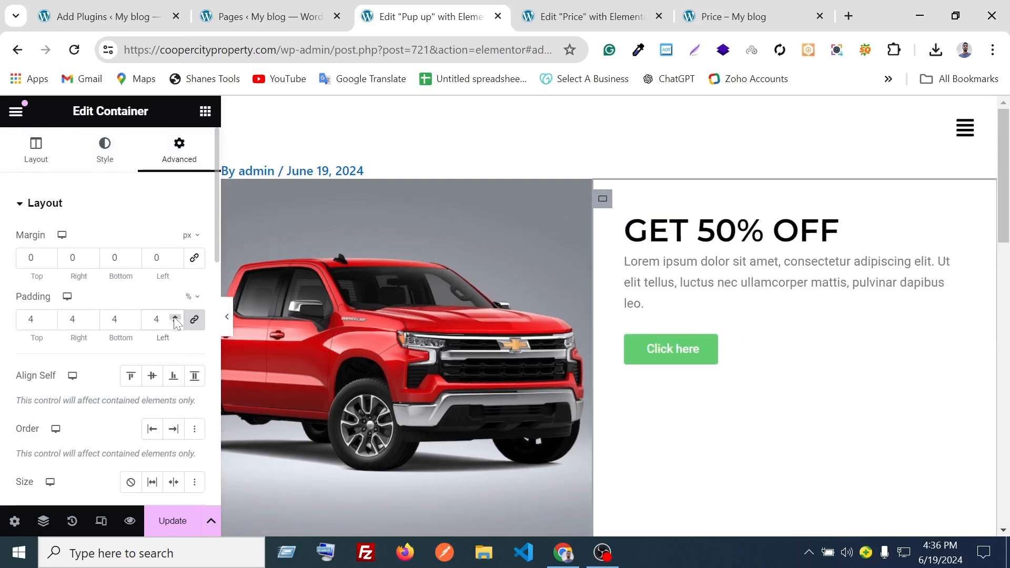
key(BackSpace)
text(1)
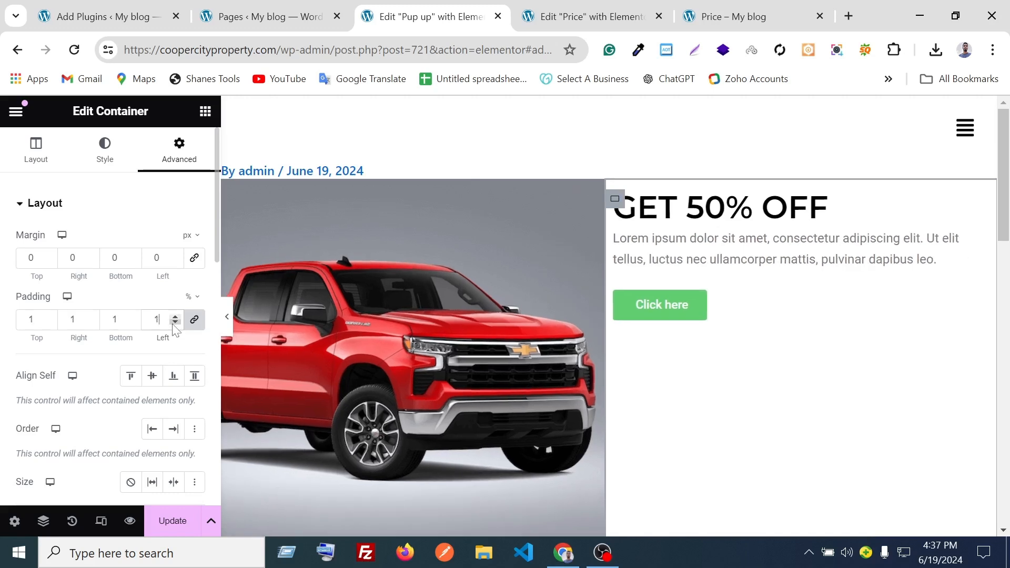
Unlink the container's padding sides and set only its left padding to 4%.
click(194, 319)
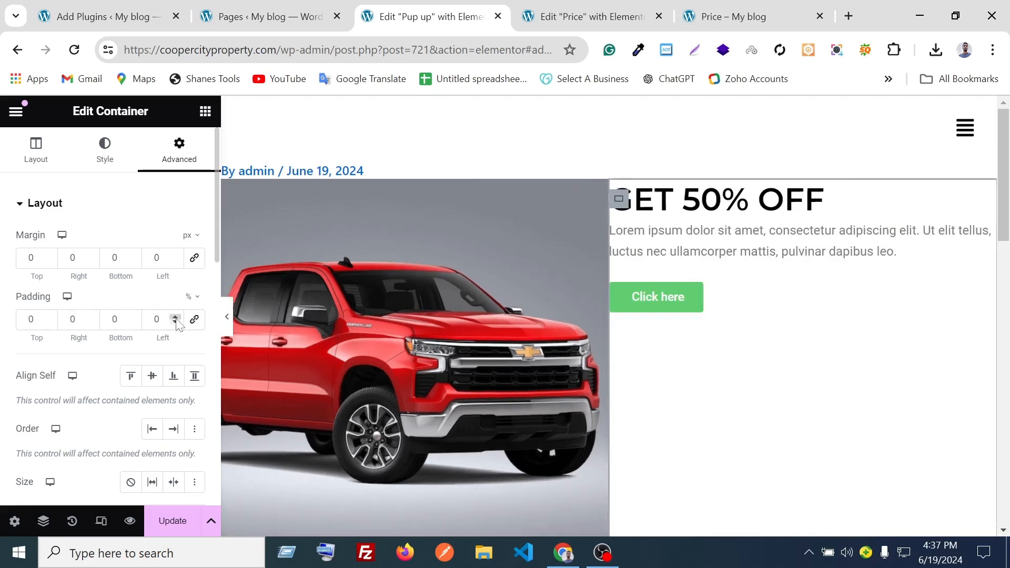
click(175, 318)
click(176, 319)
click(176, 318)
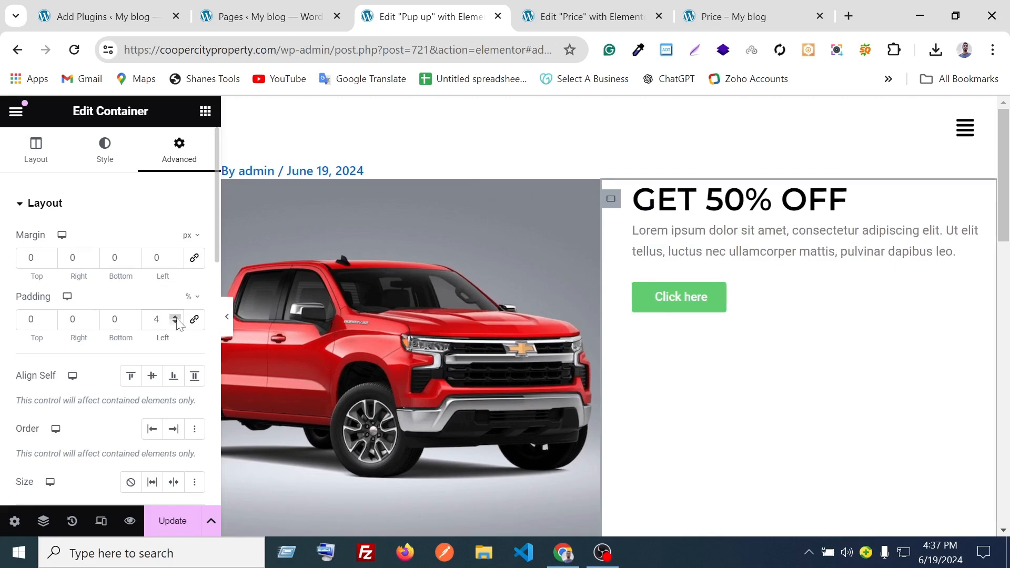
Raise the container's top padding to 10%.
click(50, 318)
click(50, 318)
click(49, 318)
click(50, 318)
click(49, 317)
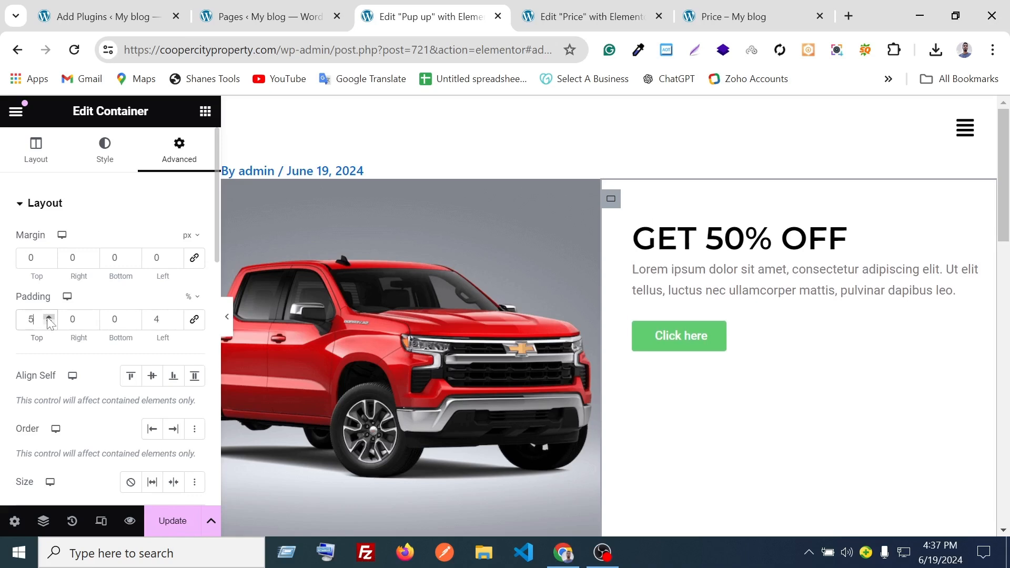
click(49, 318)
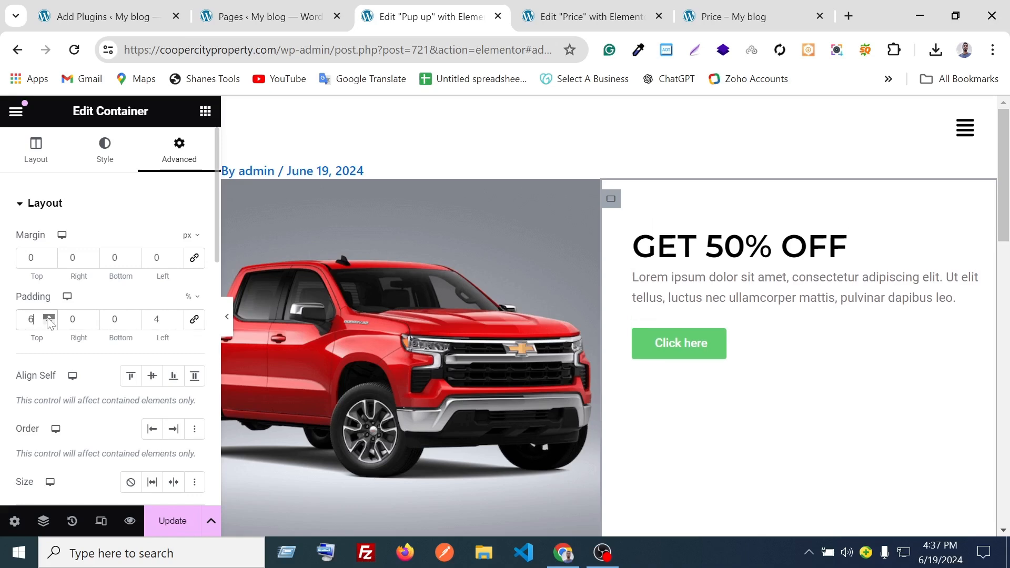
click(49, 318)
click(49, 318)
click(50, 318)
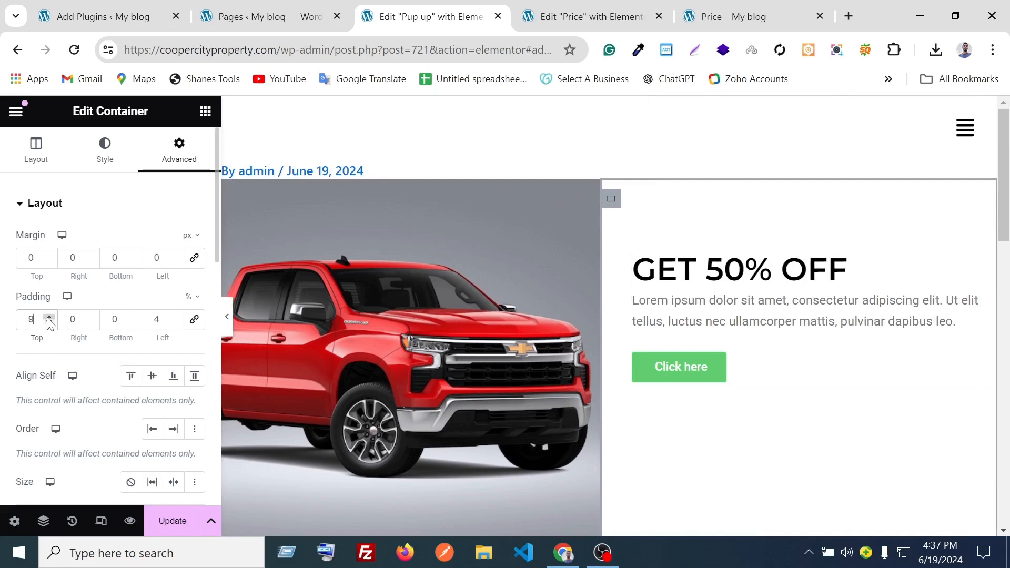
click(49, 318)
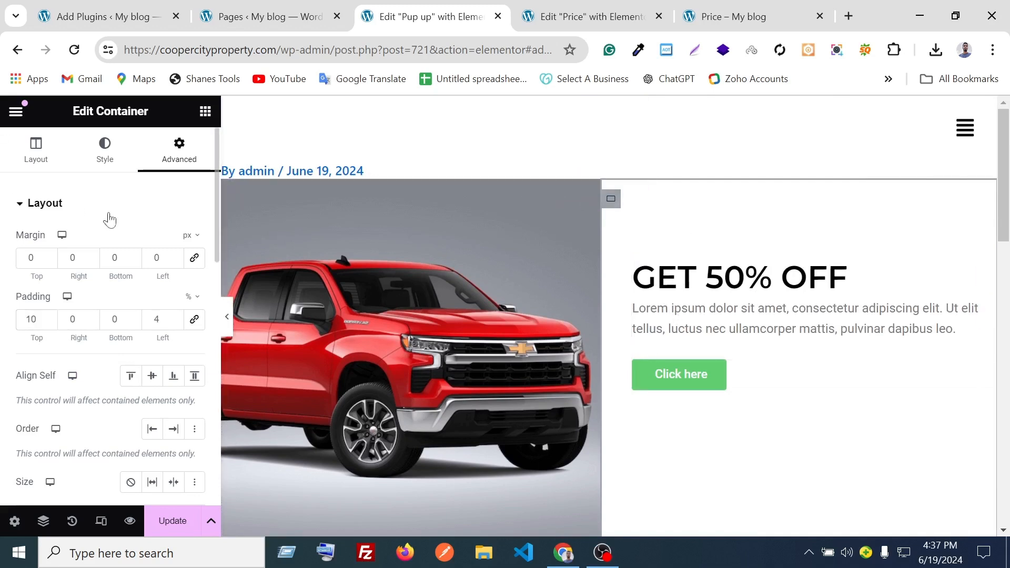
Try justifying the container's items with space around them, and remove that justification again.
click(16, 161)
scroll(23, 343, down, 4)
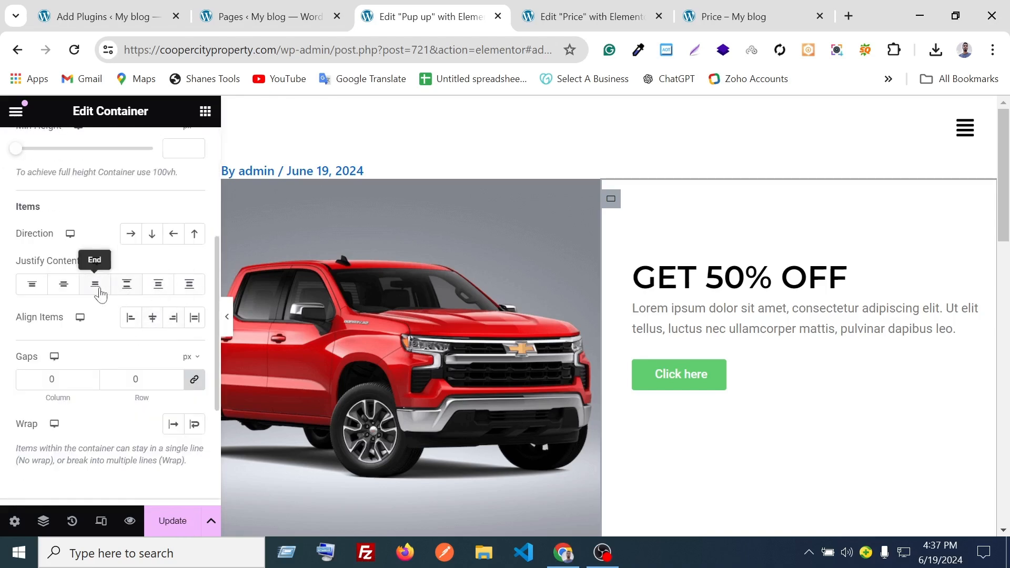
click(159, 288)
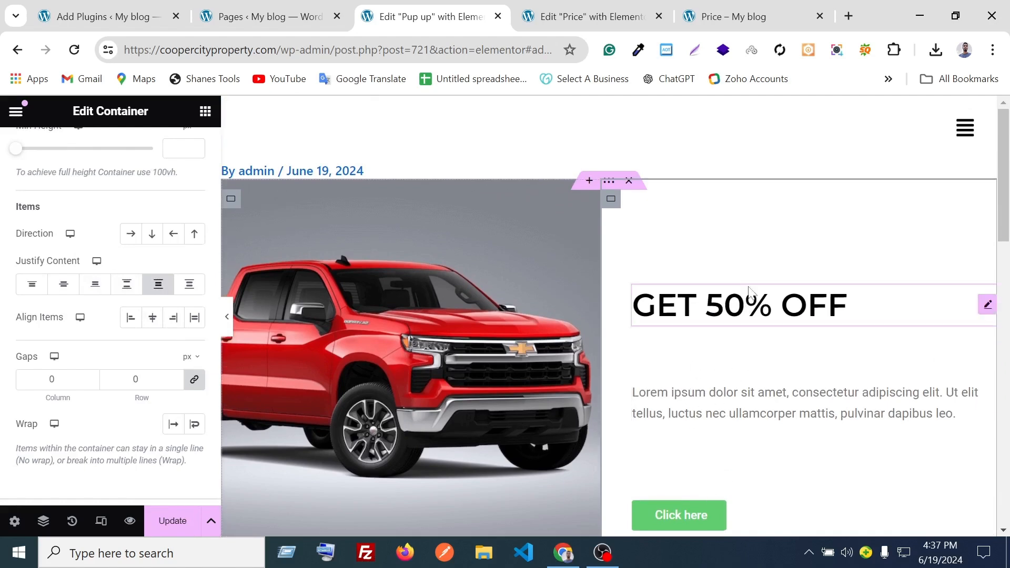
click(159, 285)
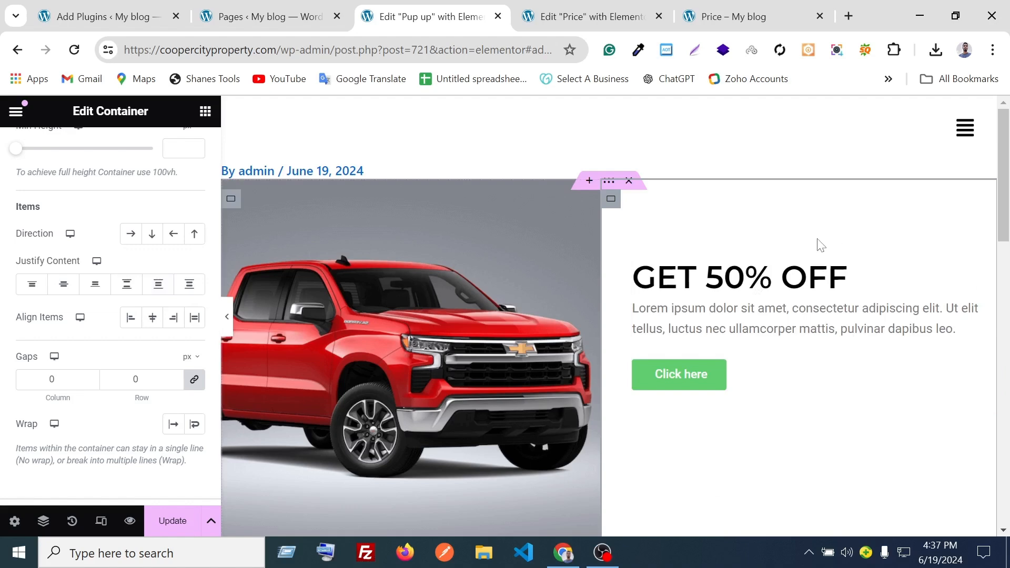
Set the text color of the Lorem ipsum paragraph to black.
click(716, 324)
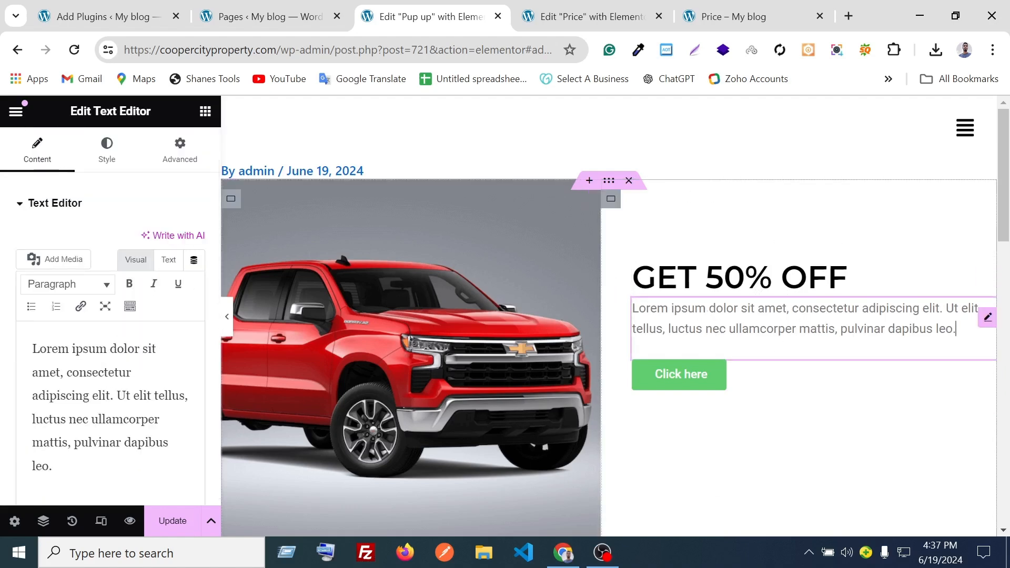
click(105, 158)
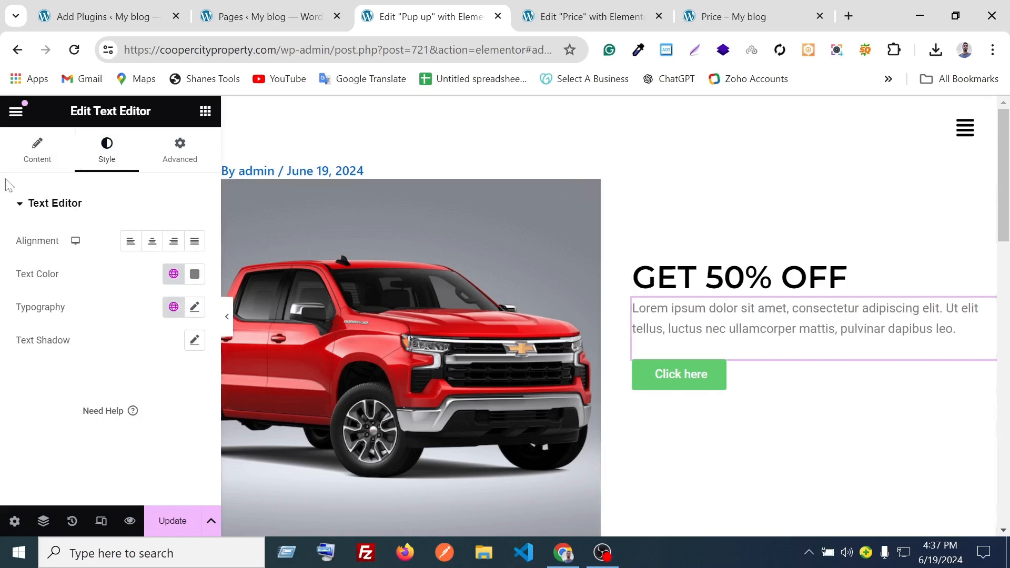
click(195, 274)
drag(135, 366, 89, 461)
right_click(5, 392)
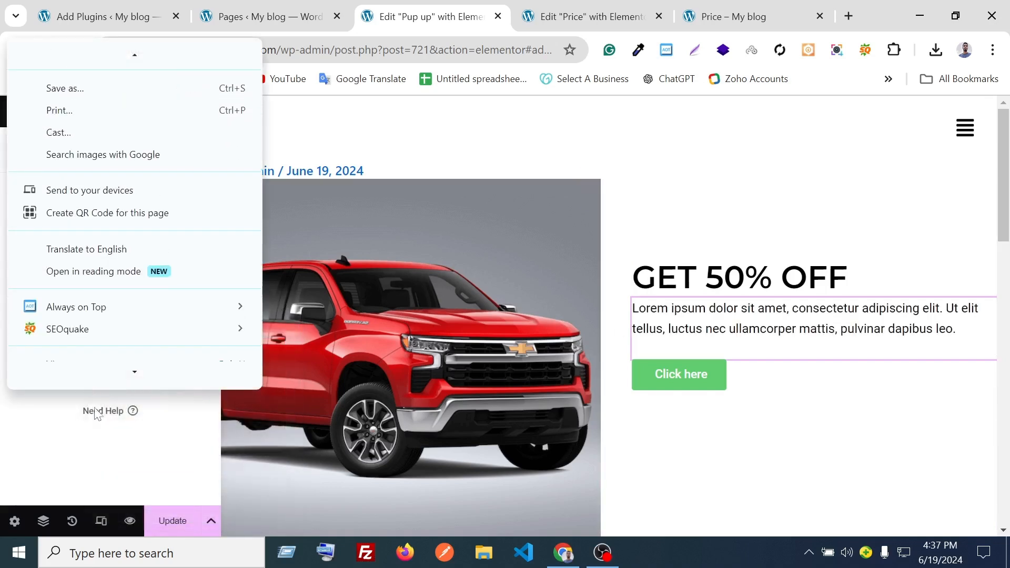
click(77, 429)
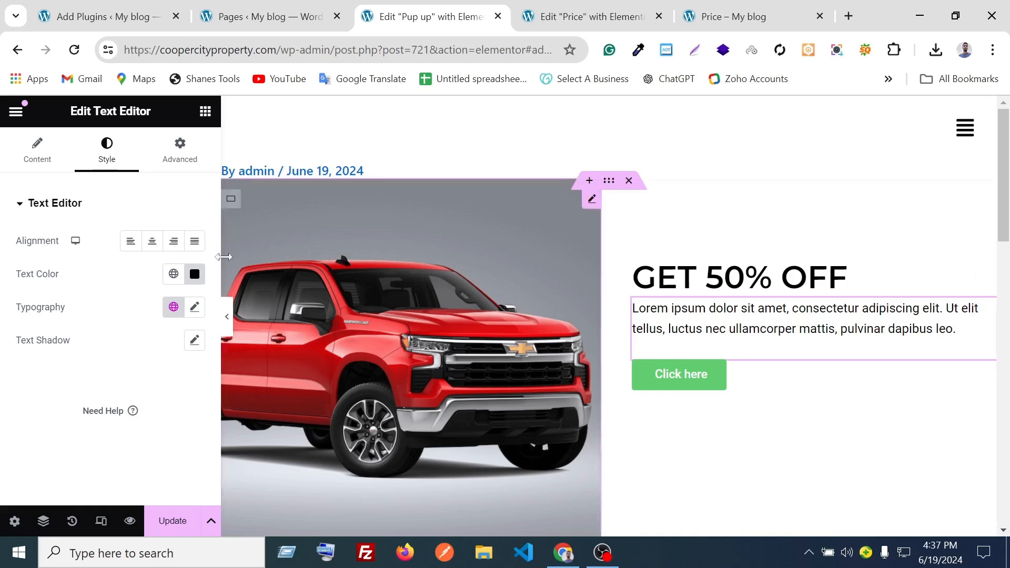
Switch the paragraph's padding unit to percent and set all four sides to 3%.
click(180, 150)
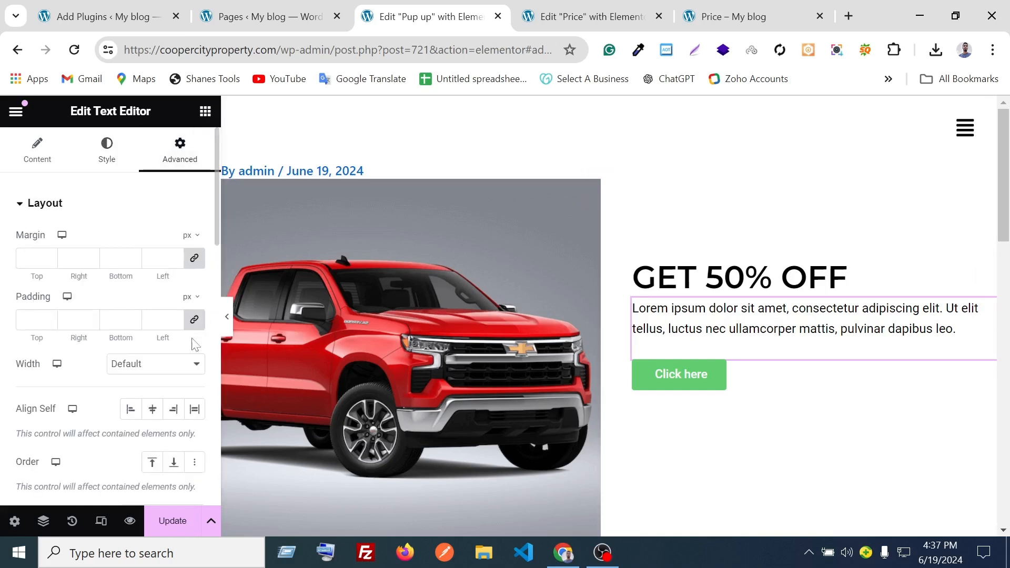
click(188, 296)
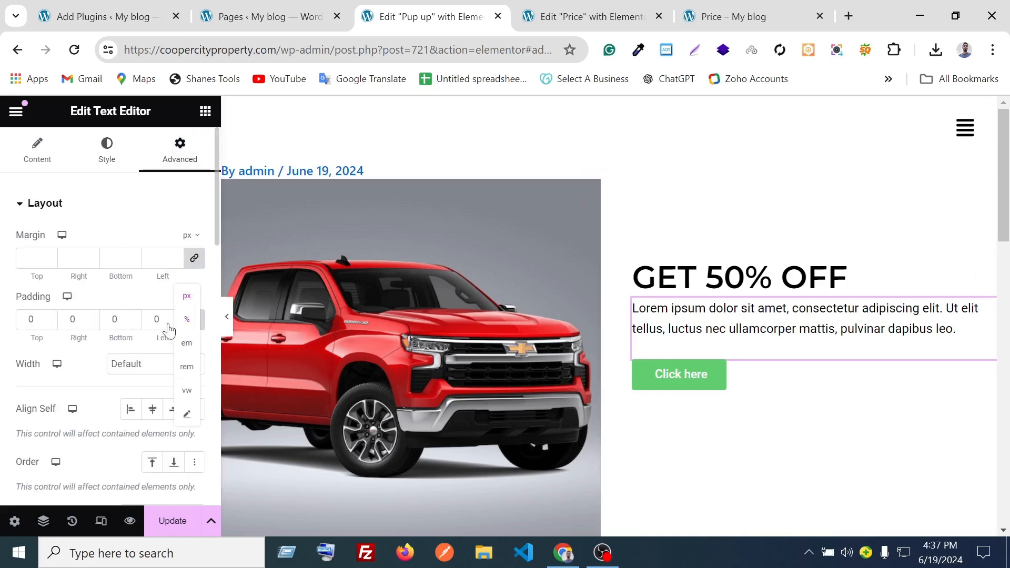
click(187, 319)
click(49, 316)
click(48, 316)
click(48, 316)
right_click(48, 316)
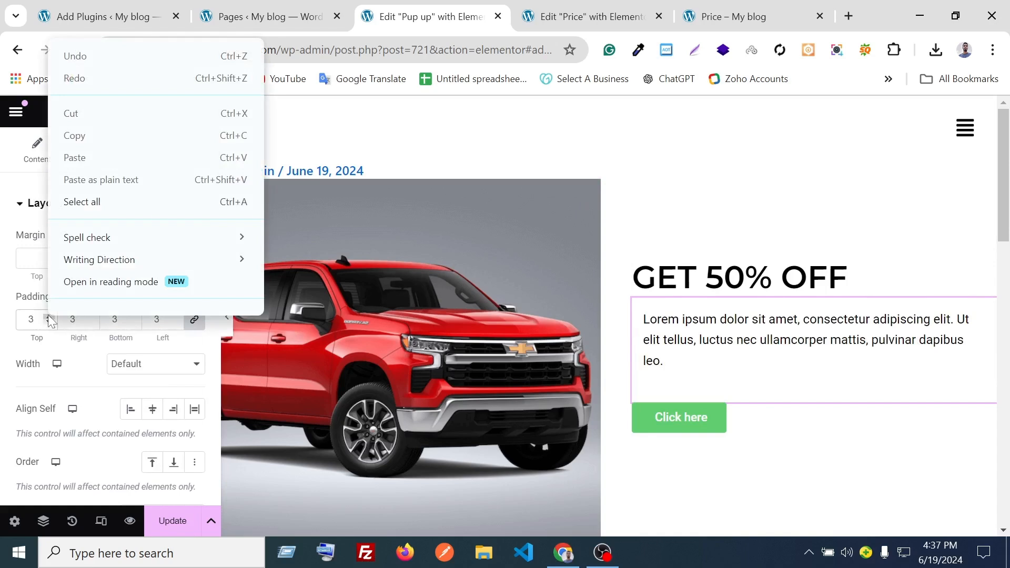
right_click(1, 330)
click(1, 377)
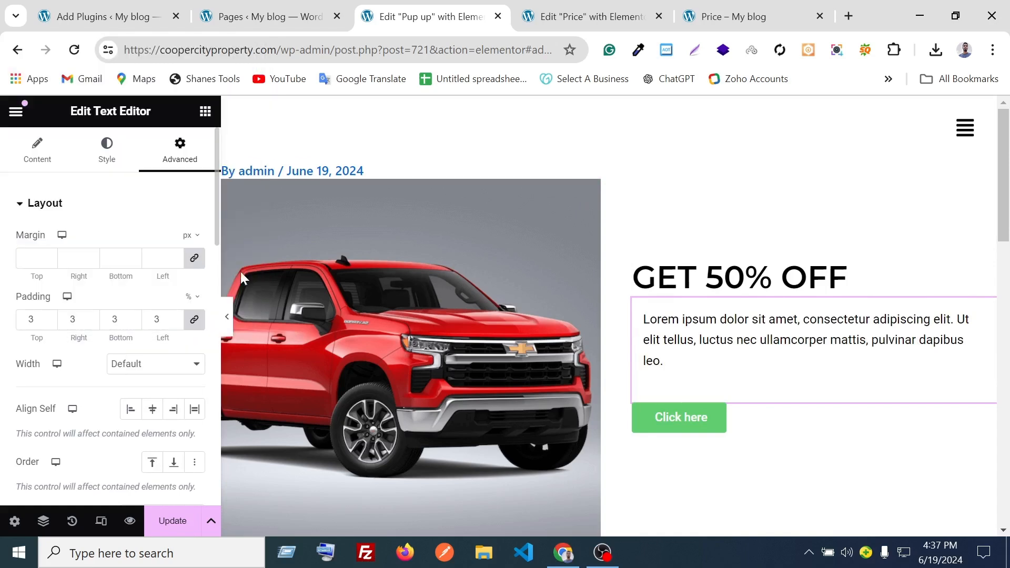
Unlink the paragraph's padding sides and reduce its left padding to 0%.
click(194, 321)
right_click(194, 320)
click(175, 322)
right_click(175, 322)
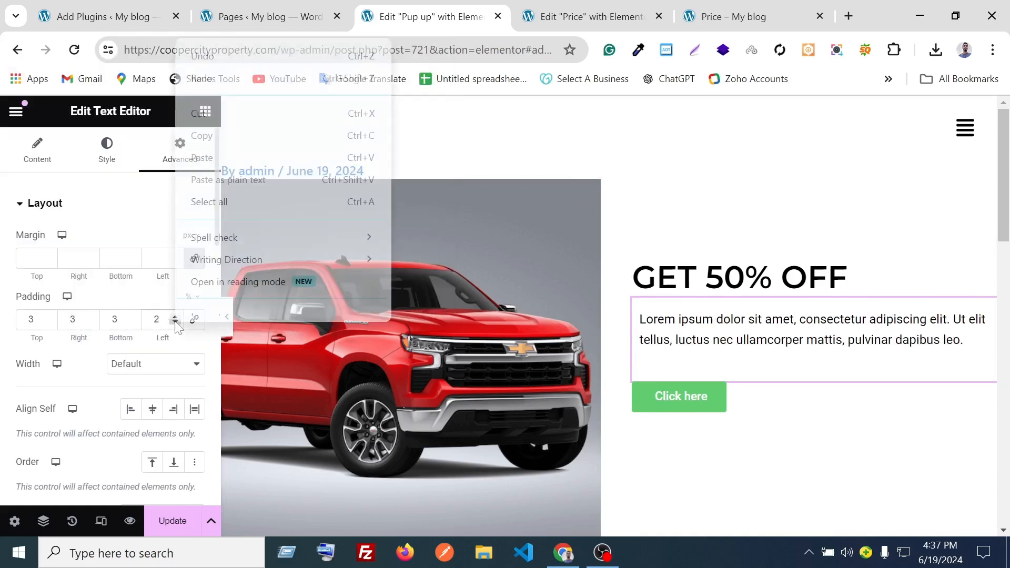
click(175, 322)
right_click(176, 322)
click(175, 322)
right_click(176, 322)
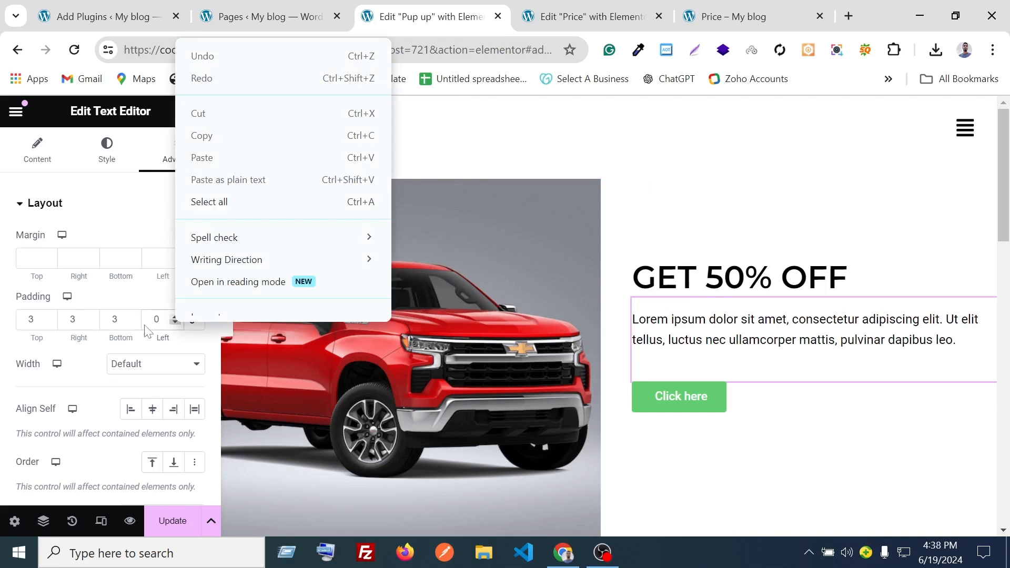
click(66, 325)
right_click(3, 354)
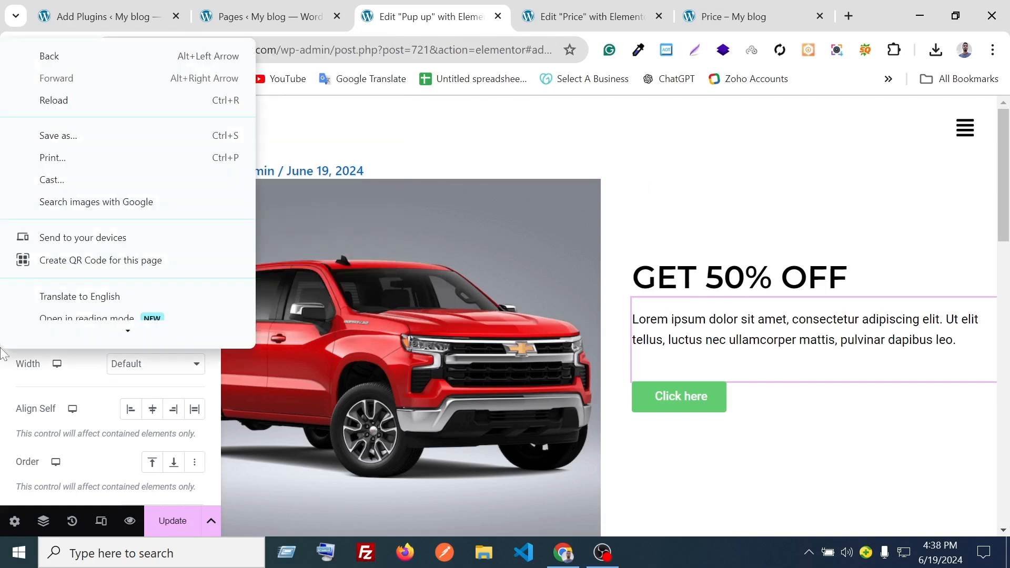
click(3, 414)
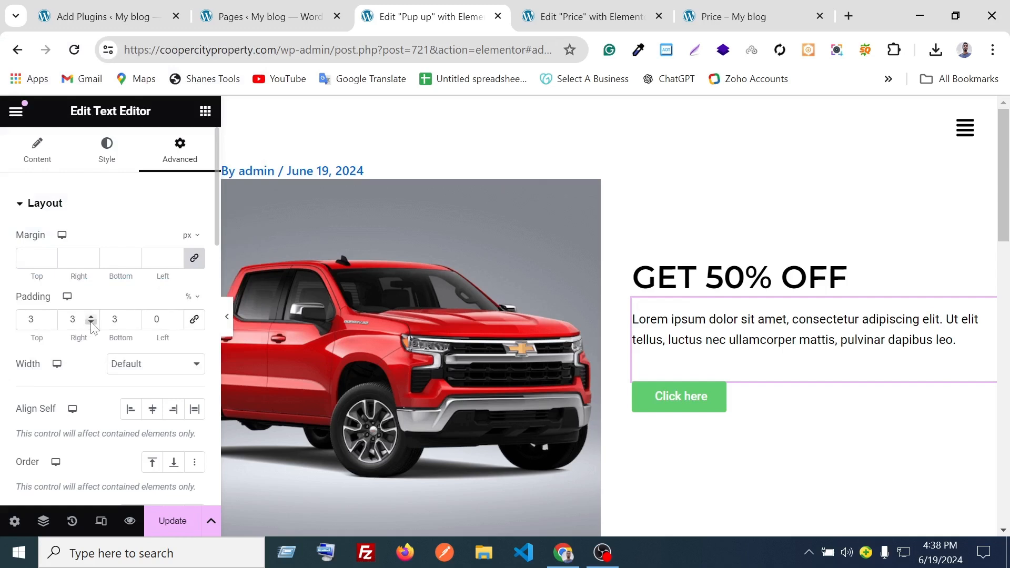
Set the font family of the Lorem ipsum paragraph to Montserrat.
click(710, 341)
click(127, 165)
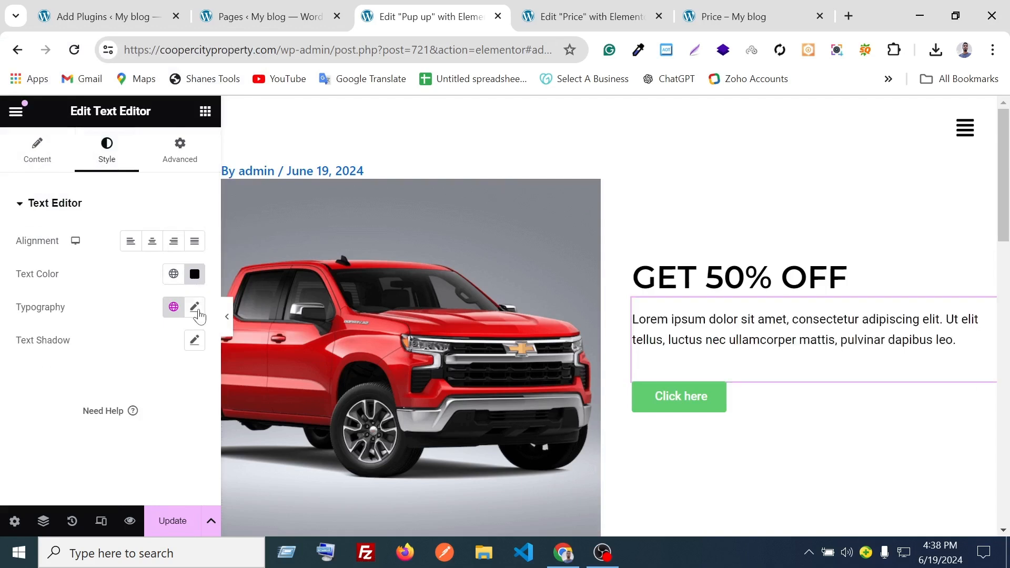
click(194, 304)
scroll(172, 287, down, 3)
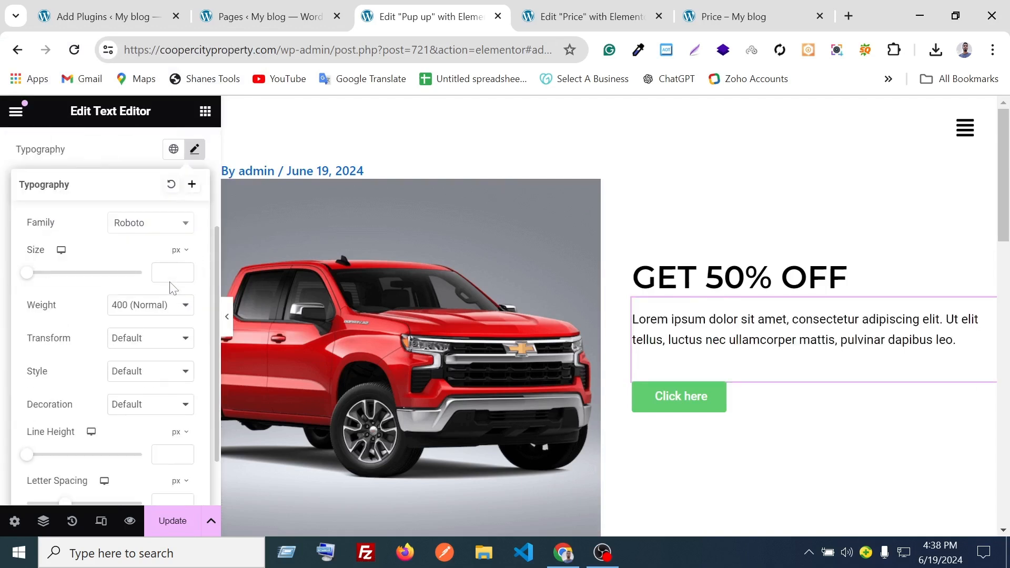
click(150, 223)
text(mon)
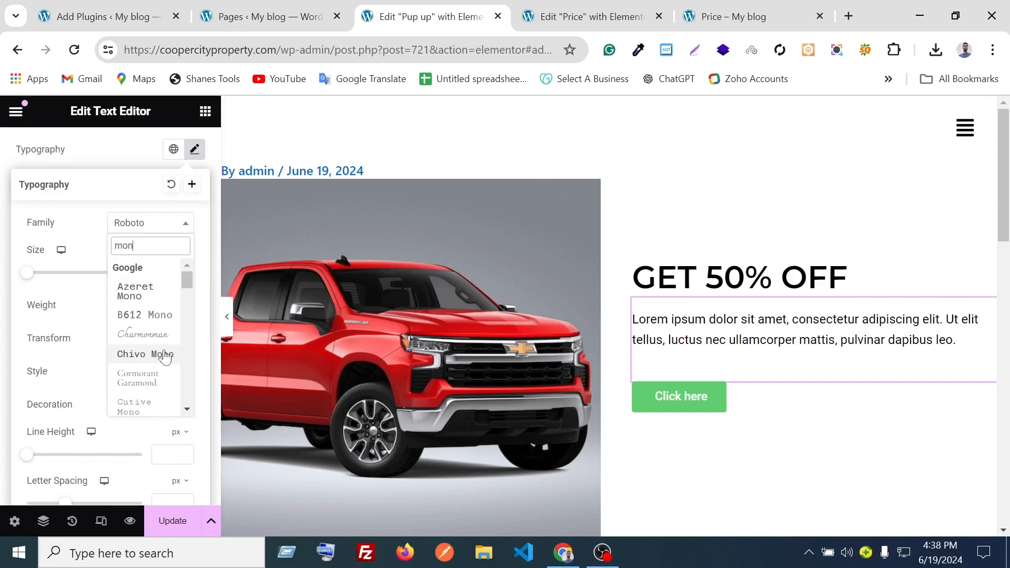
scroll(165, 357, down, 3)
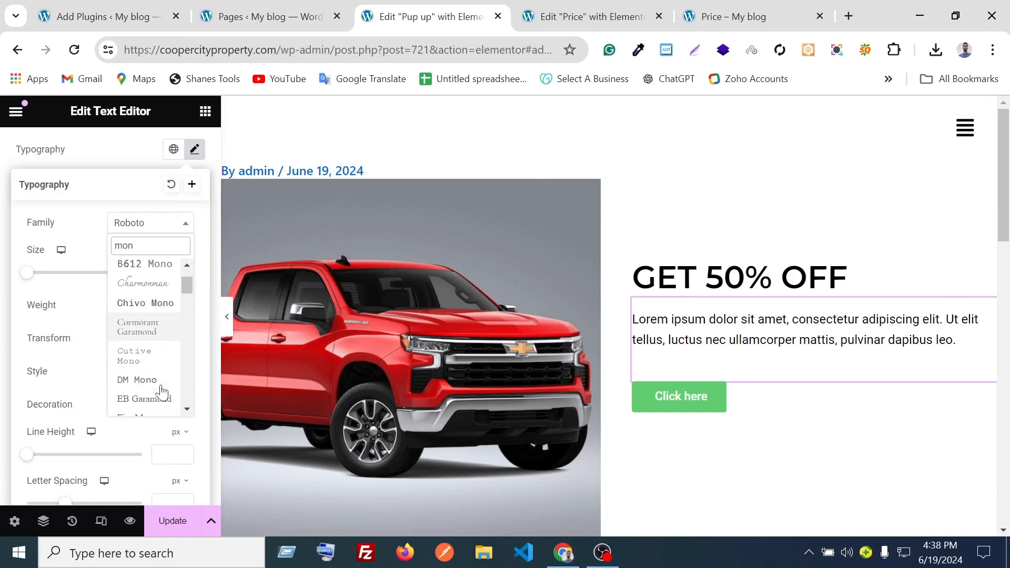
key(BackSpace)
key(BackSpace)
key(BackSpace)
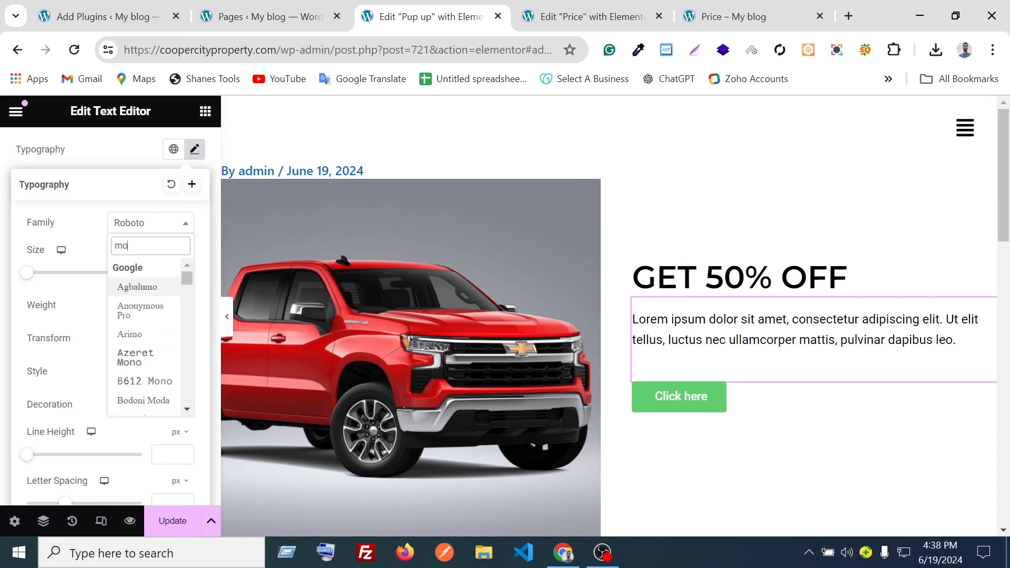
text(mont)
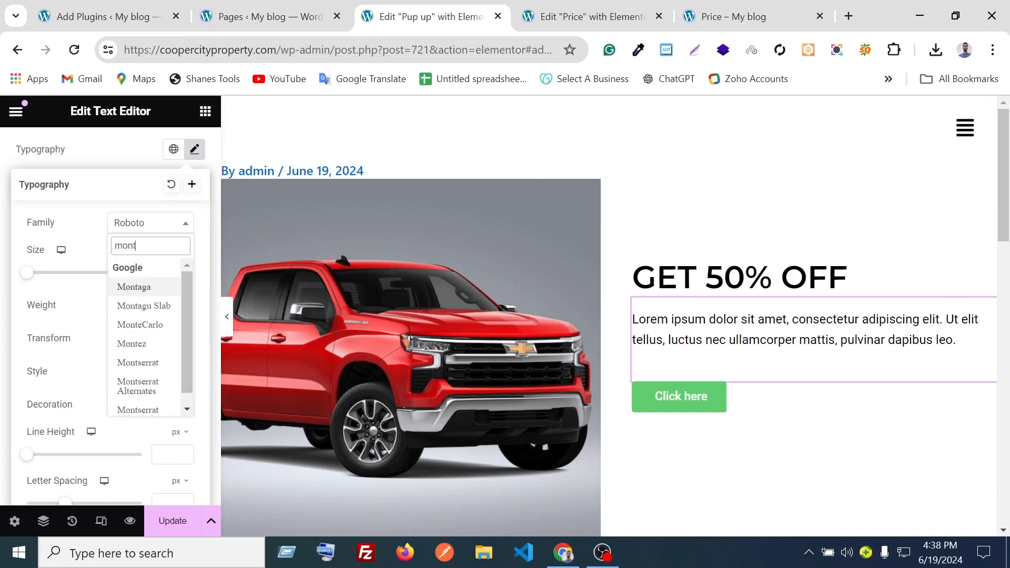
click(135, 362)
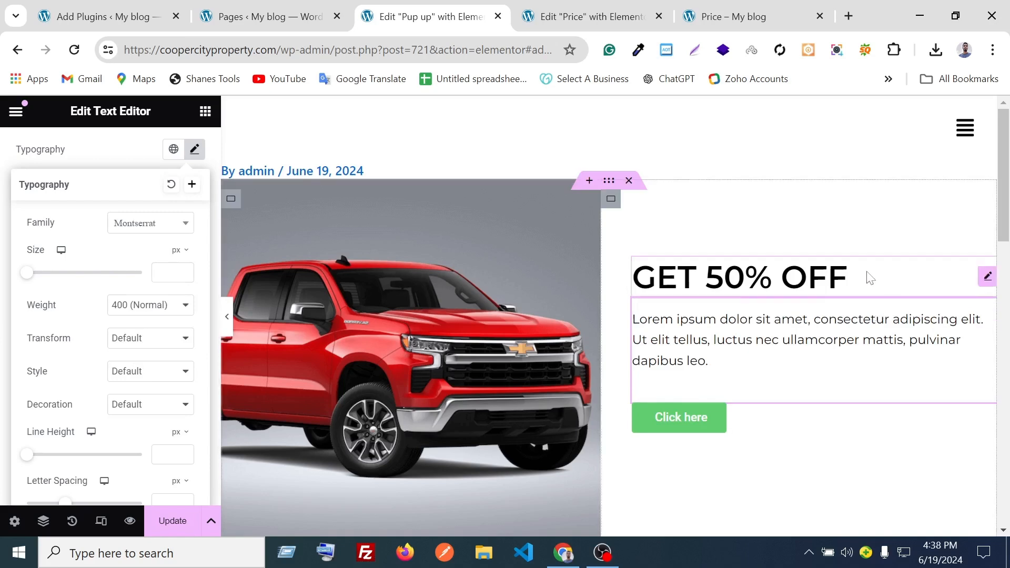
Set the paragraph's font size to 18 px and its weight to 500 (Medium).
click(122, 150)
click(195, 306)
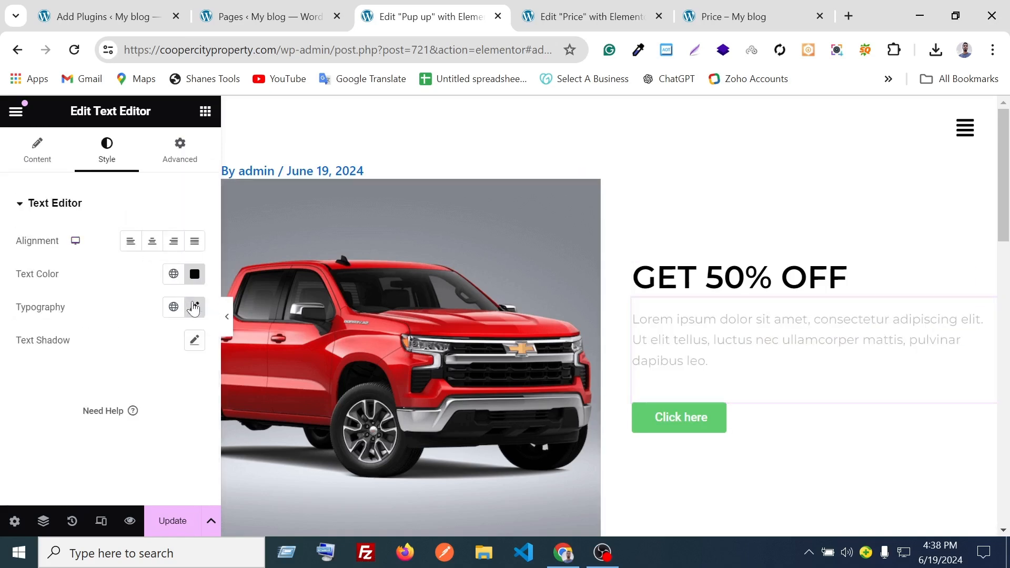
scroll(199, 287, down, 2)
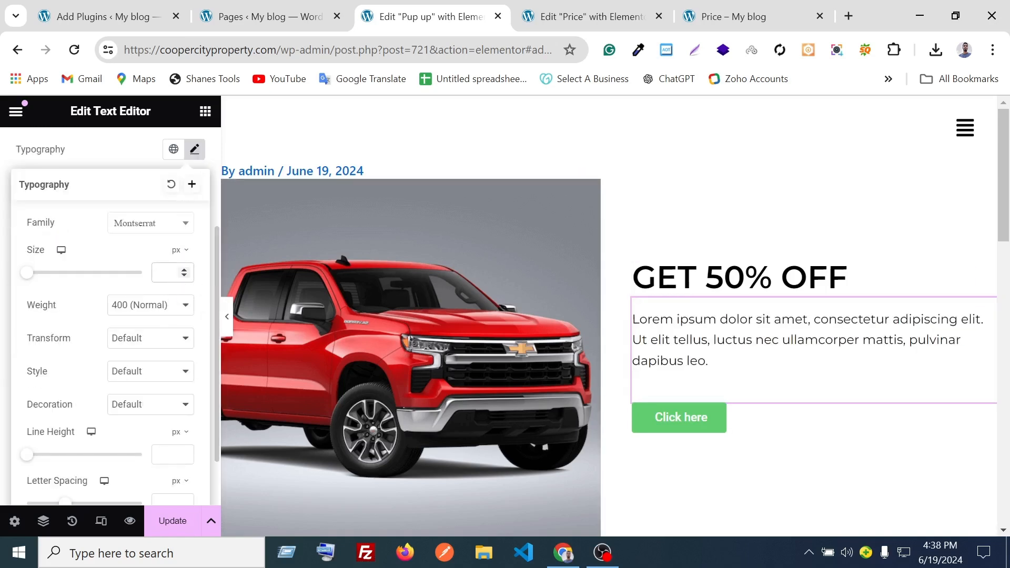
text(20)
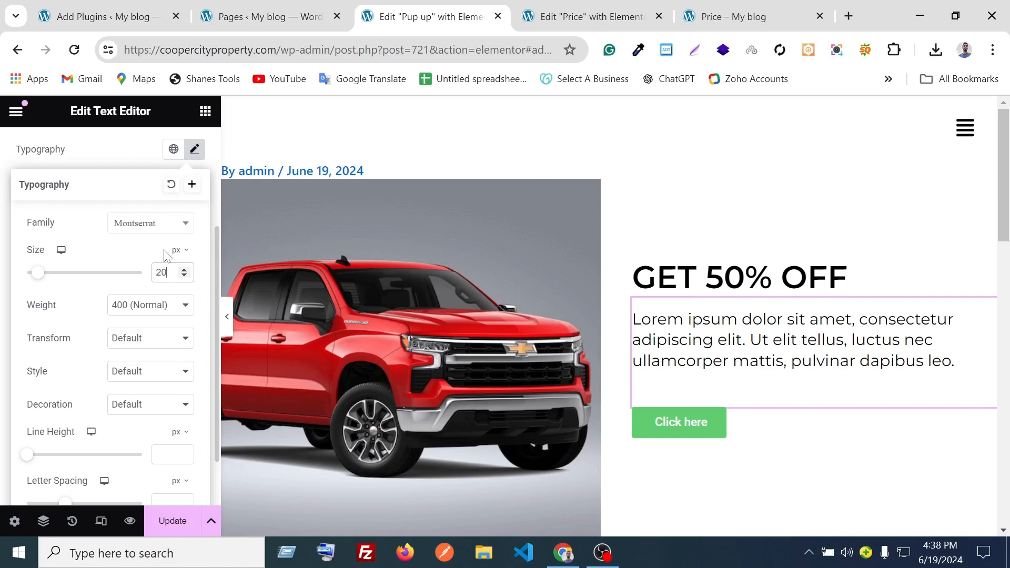
key(Down)
key(Down)
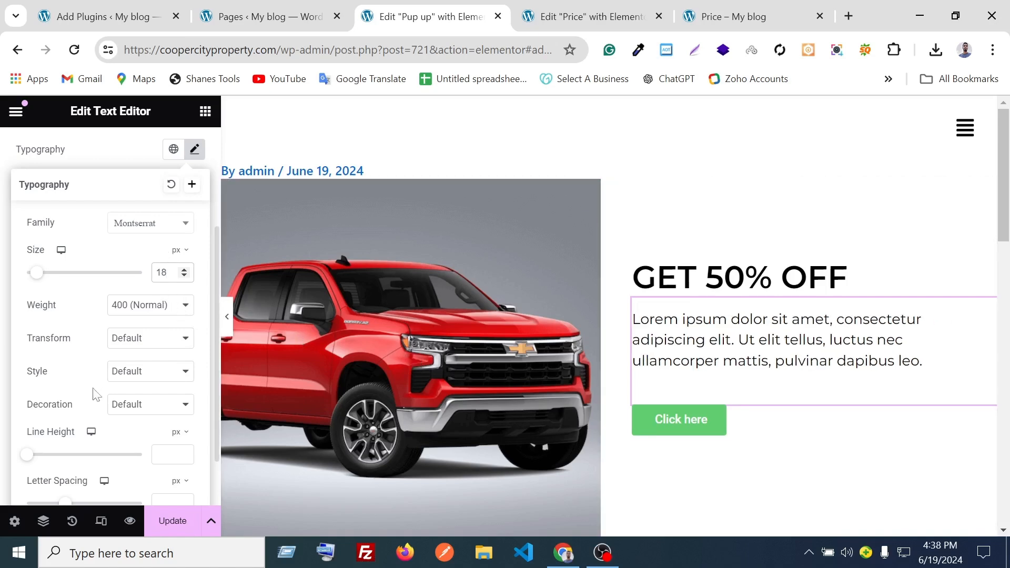
click(138, 312)
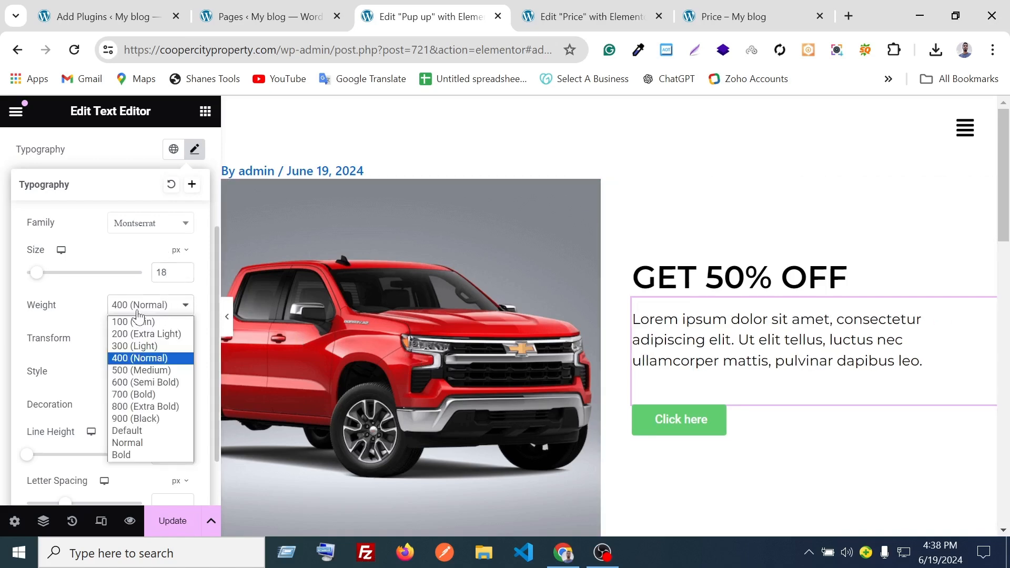
click(132, 371)
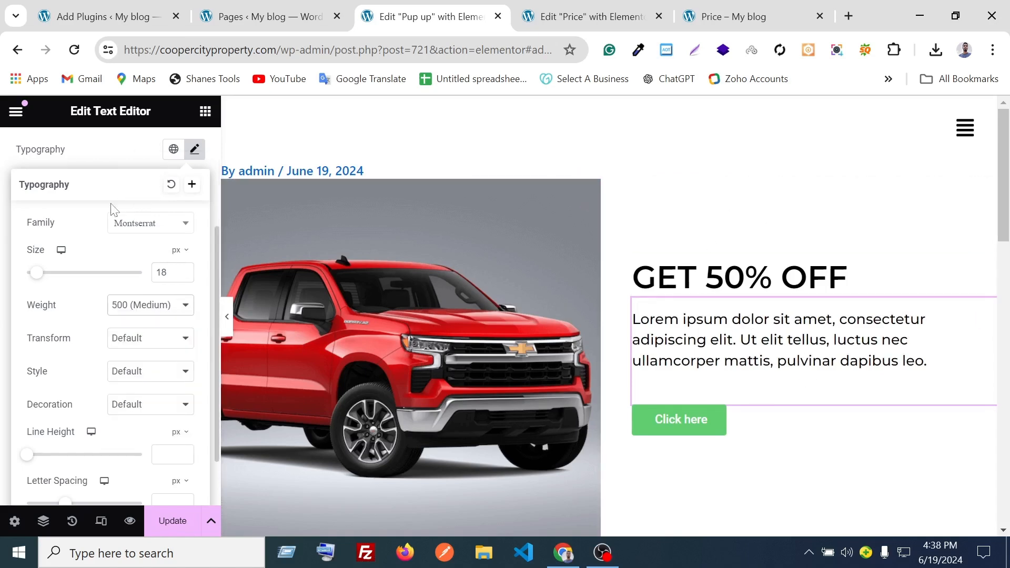
Reduce the paragraph's bottom padding to 0%.
scroll(113, 208, up, 3)
click(168, 161)
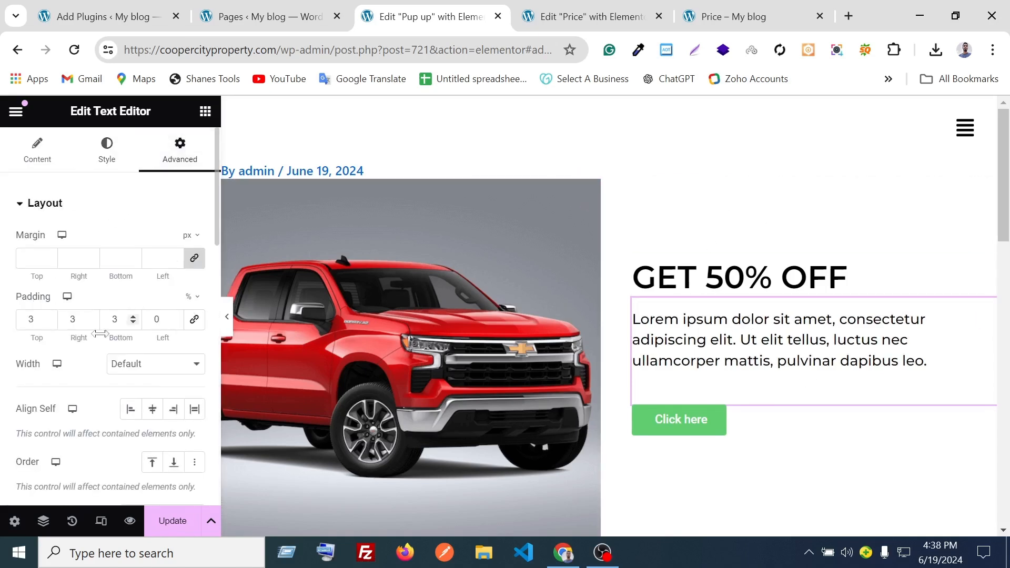
click(131, 325)
click(131, 324)
click(131, 325)
click(131, 324)
click(131, 324)
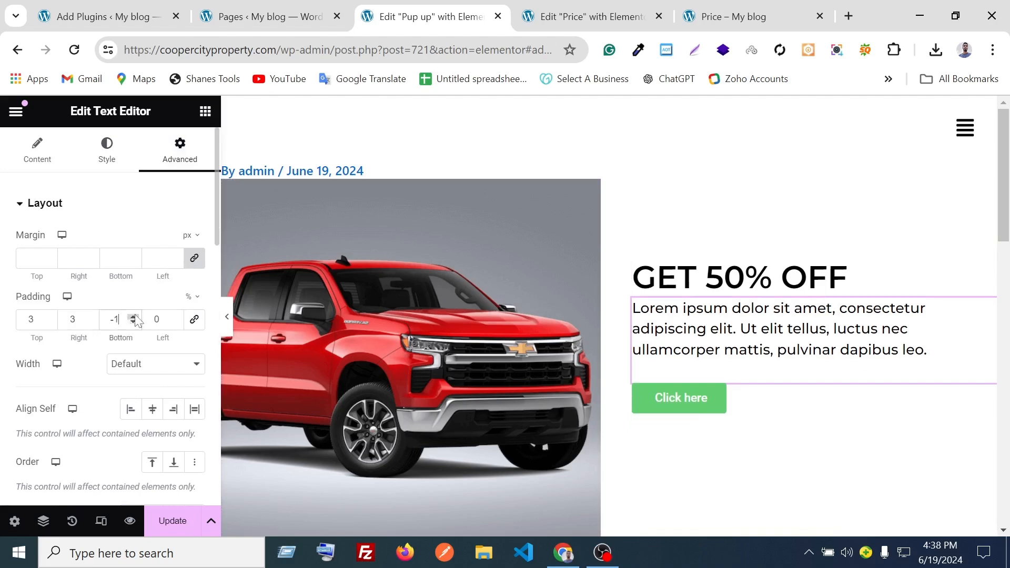
click(133, 317)
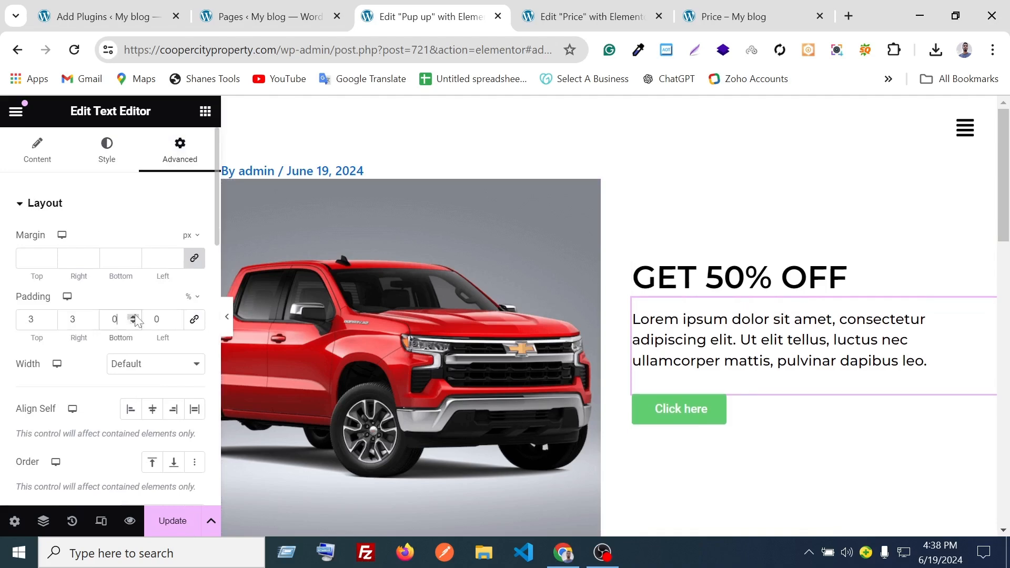
Change the text of the green button below the paragraph to "GET NOW".
click(681, 413)
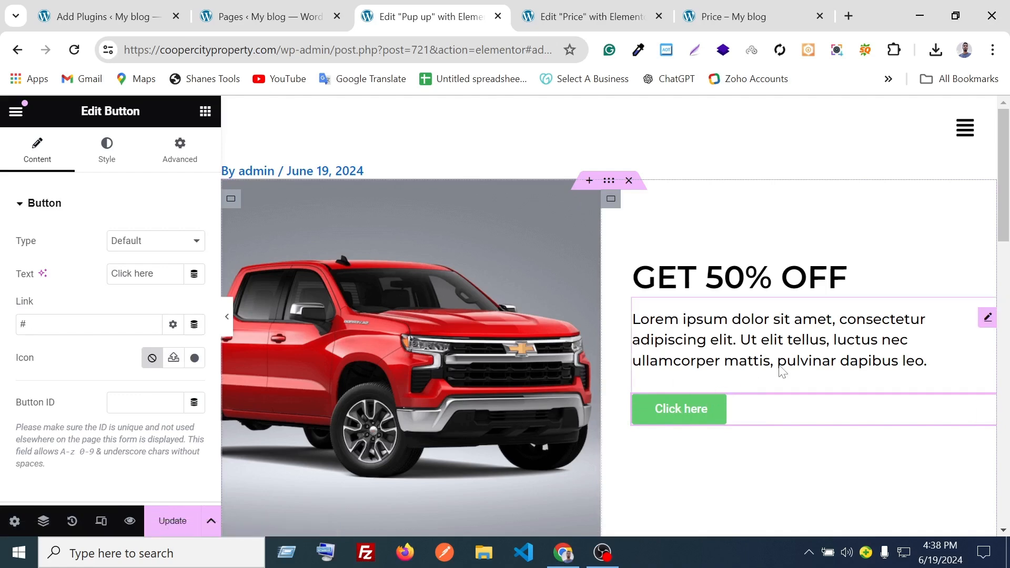
triple_click(138, 274)
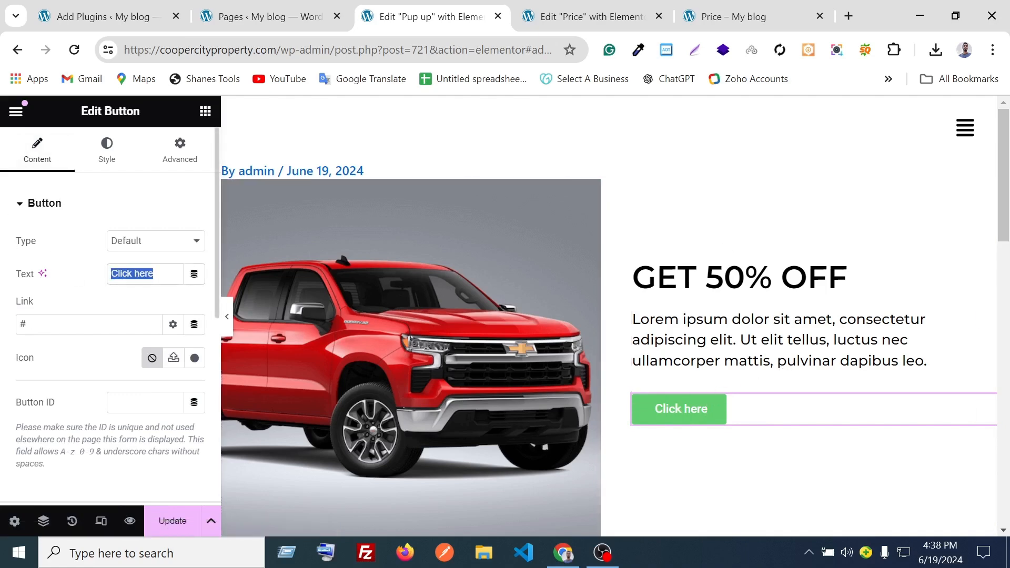
text(GET)
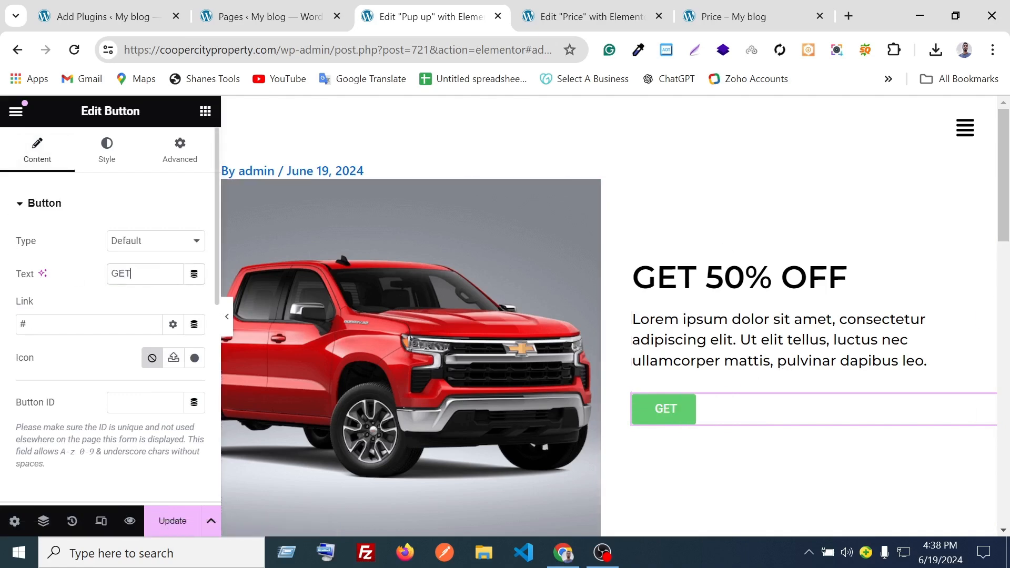
text( NO)
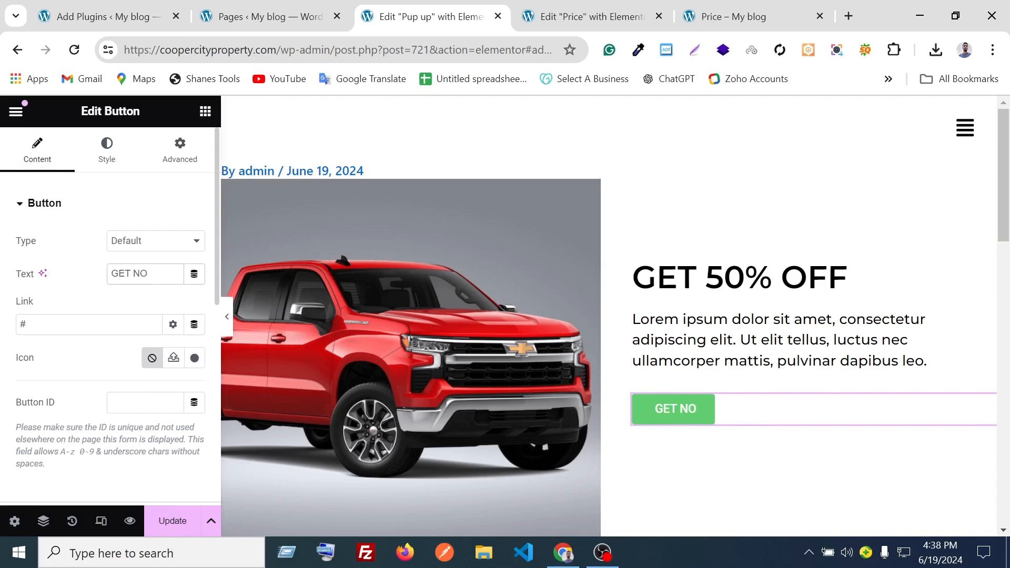
text(E)
key(BackSpace)
text(W)
Unlink the button's padding, set 15 px top and bottom and 35 px right and left, and unlink its border radius at 0 px.
scroll(886, 416, down, 3)
scroll(835, 388, up, 3)
click(107, 150)
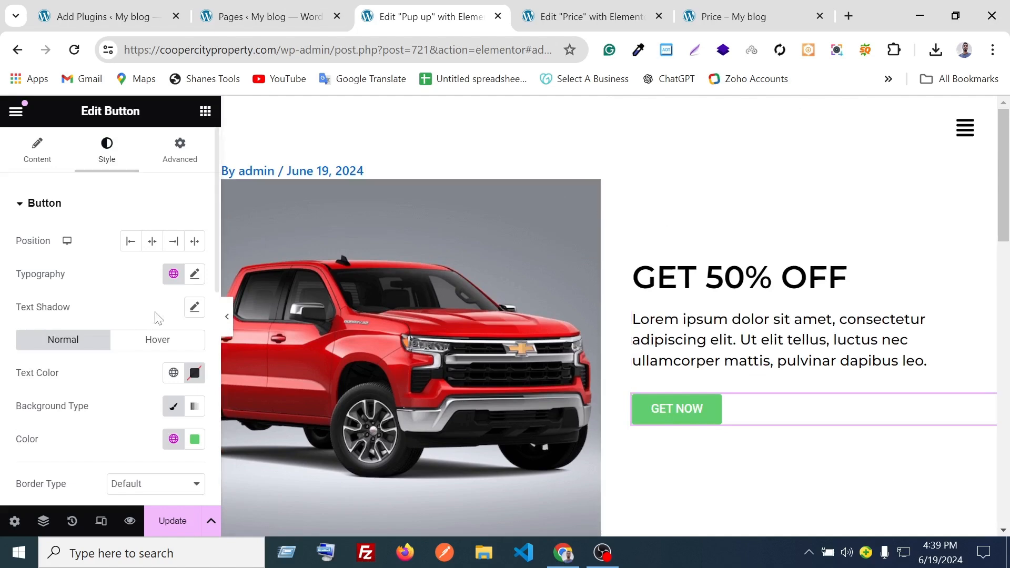
scroll(145, 377, down, 4)
scroll(146, 377, up, 2)
scroll(169, 411, down, 4)
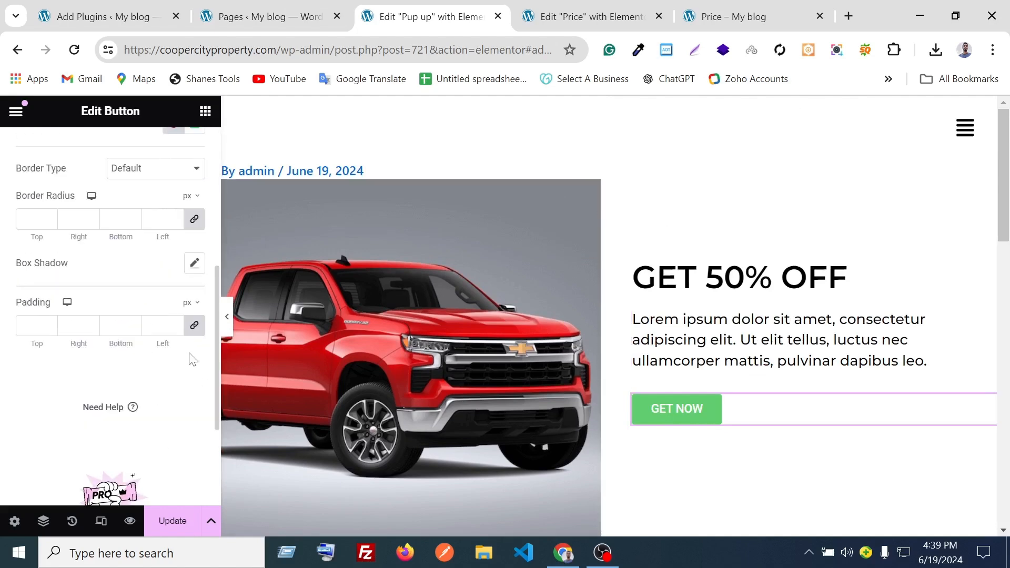
click(194, 324)
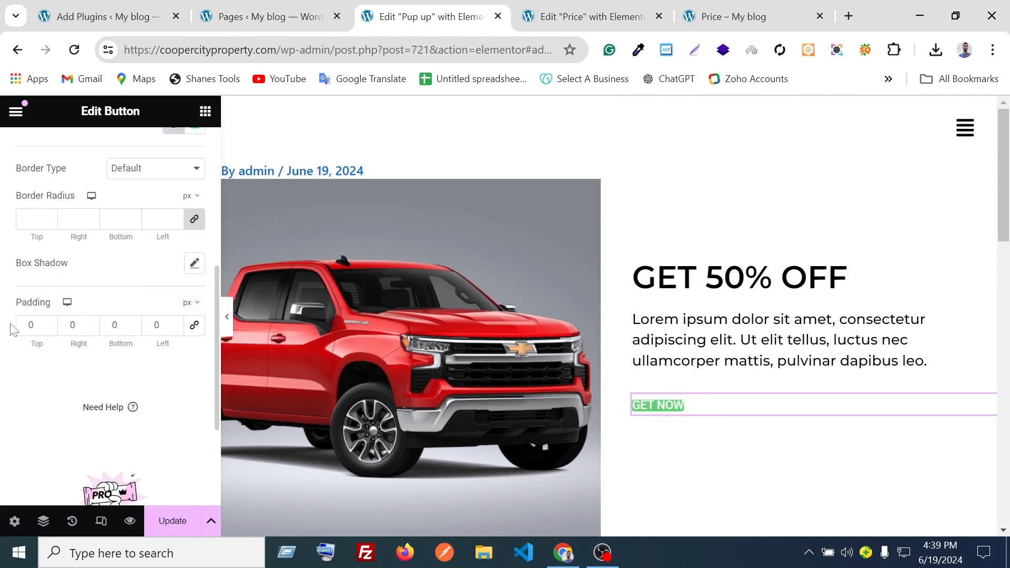
text(15)
scroll(52, 334, up, 2)
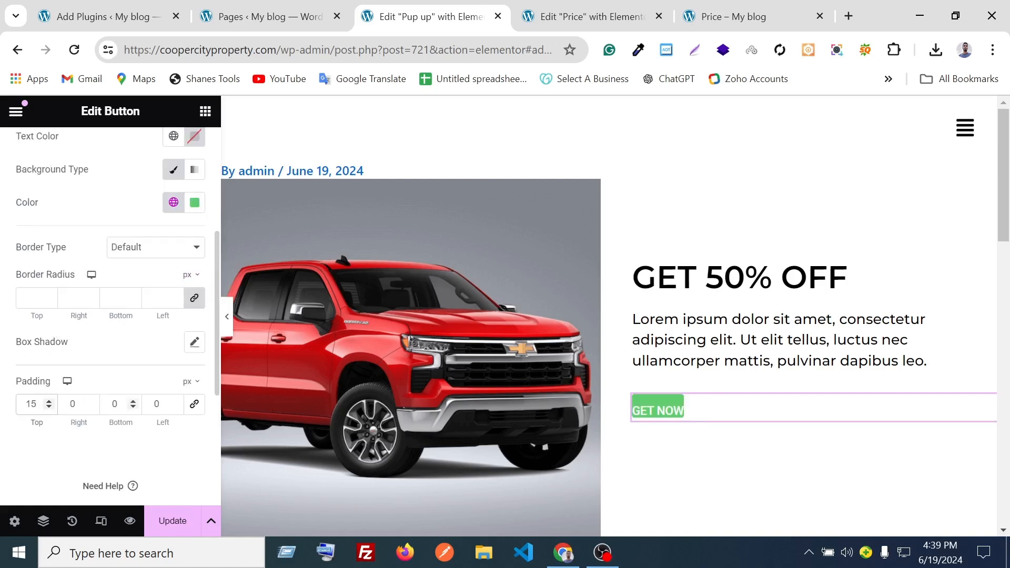
double_click(115, 404)
text(15)
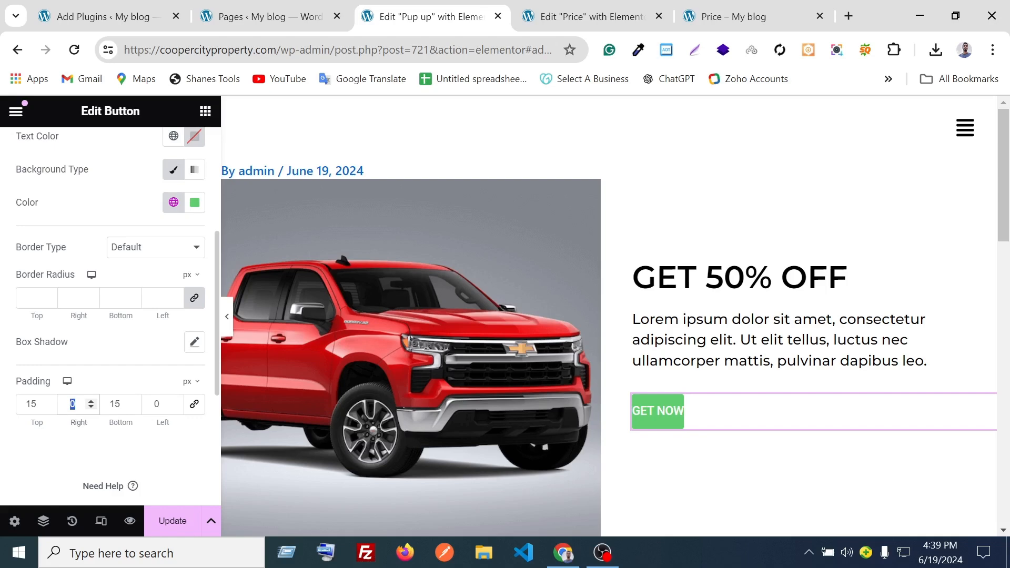
text(30)
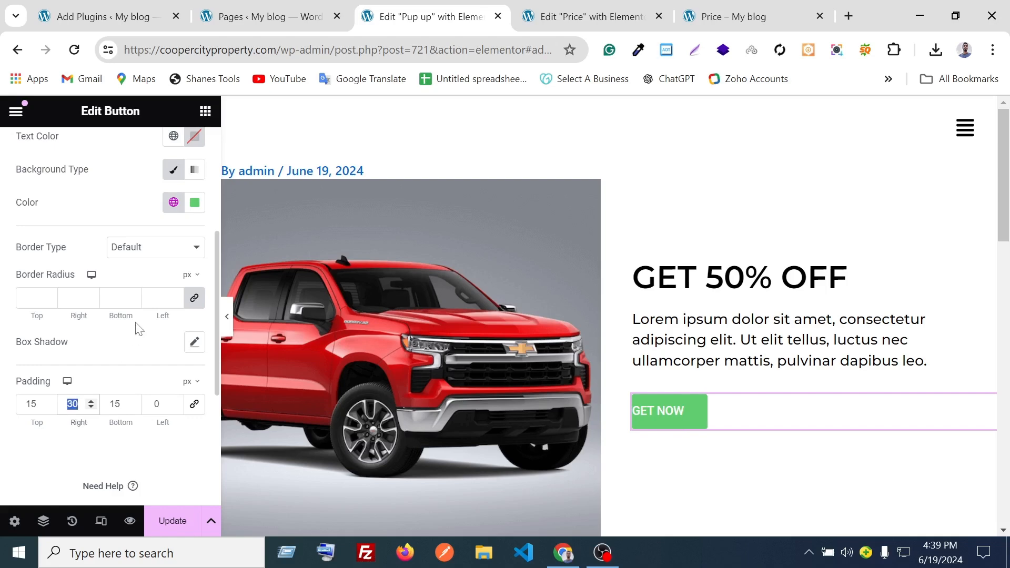
text(35)
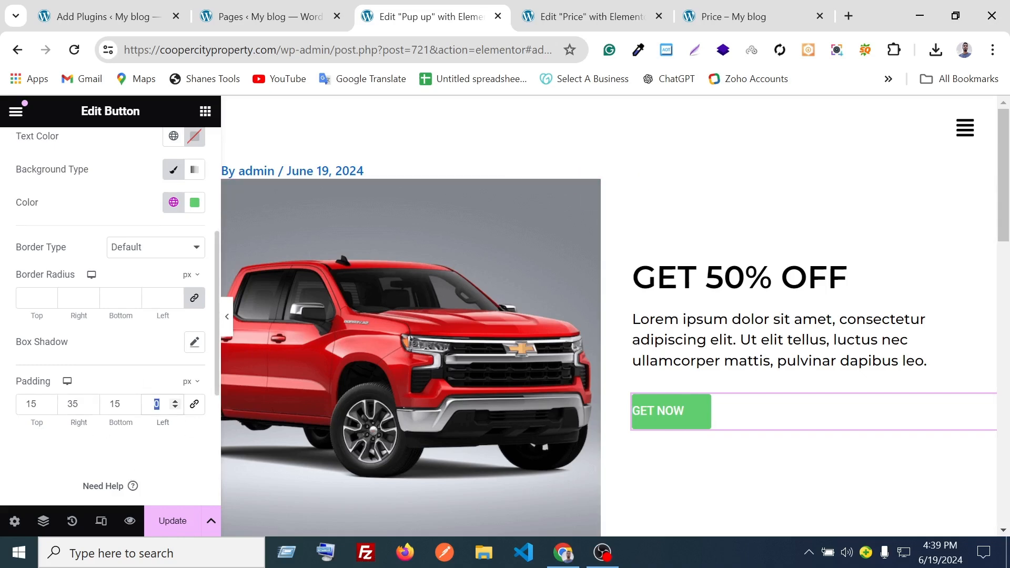
text(35)
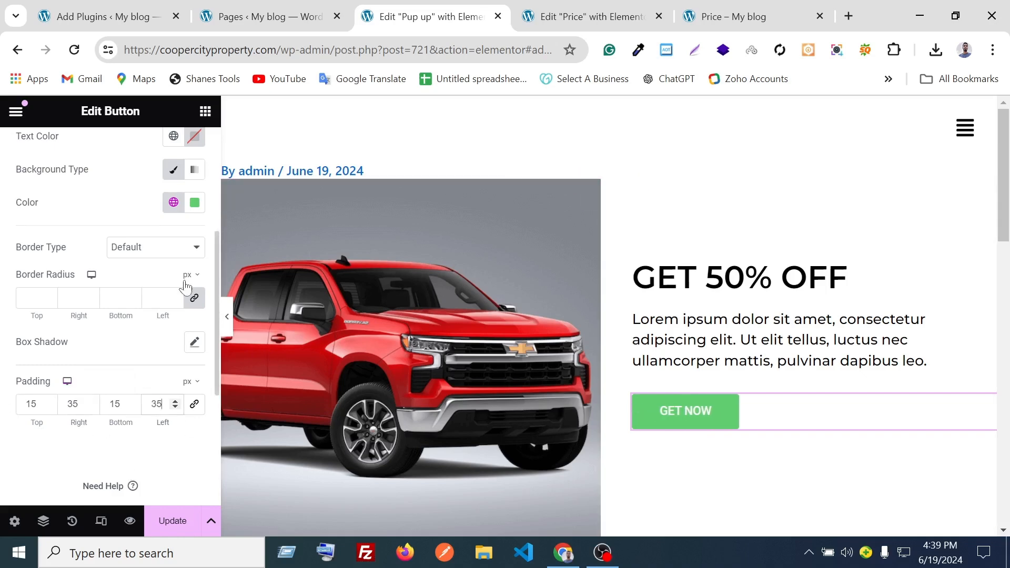
click(194, 298)
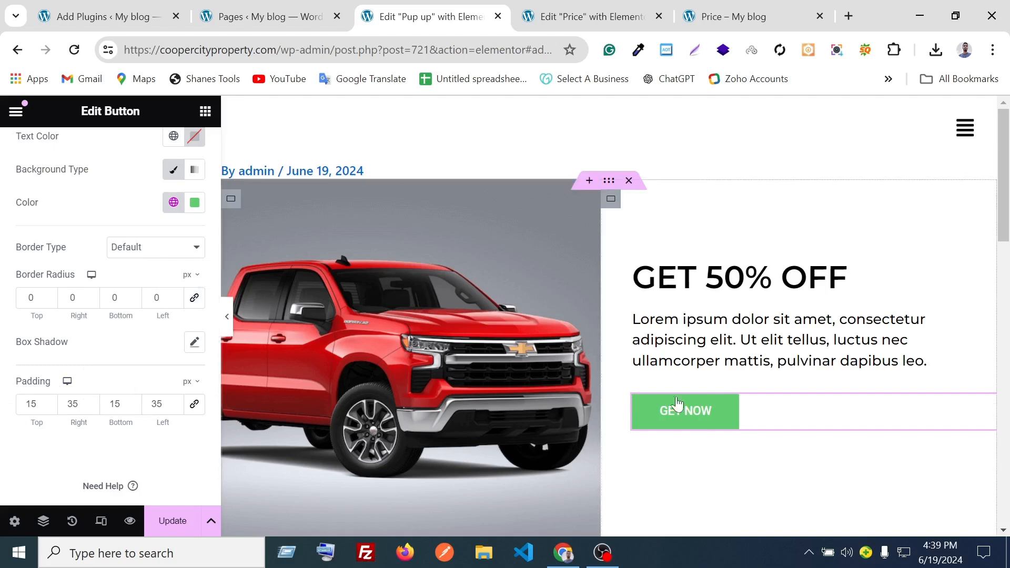
Set the font family of the GET NOW button's typography to Montserrat.
click(694, 417)
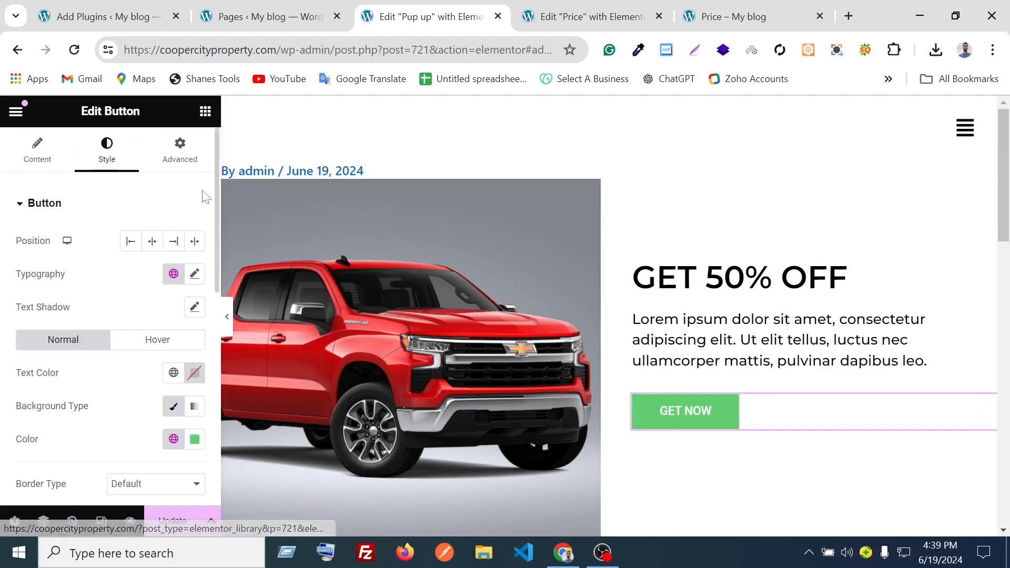
click(194, 273)
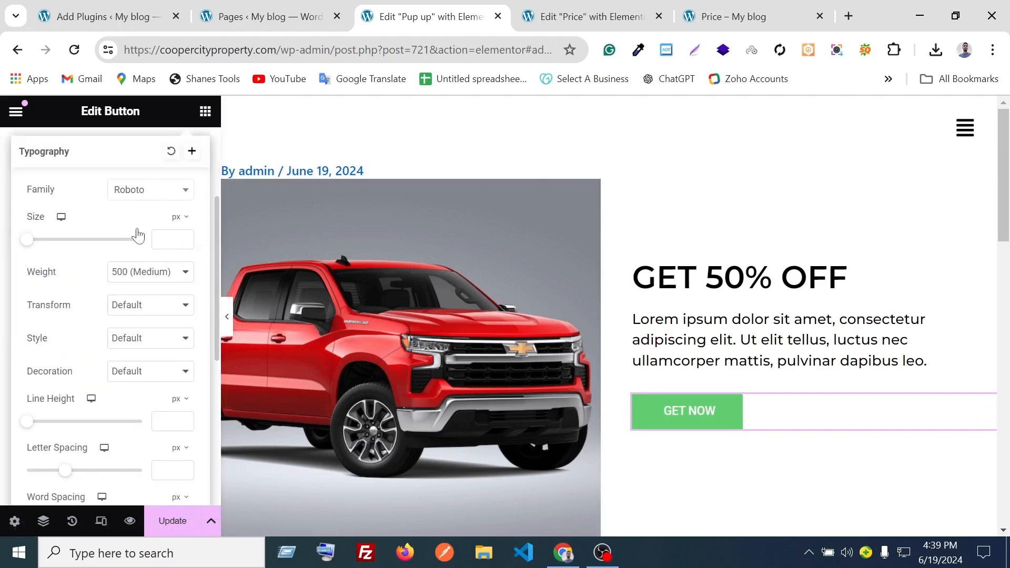
click(150, 189)
text(monst)
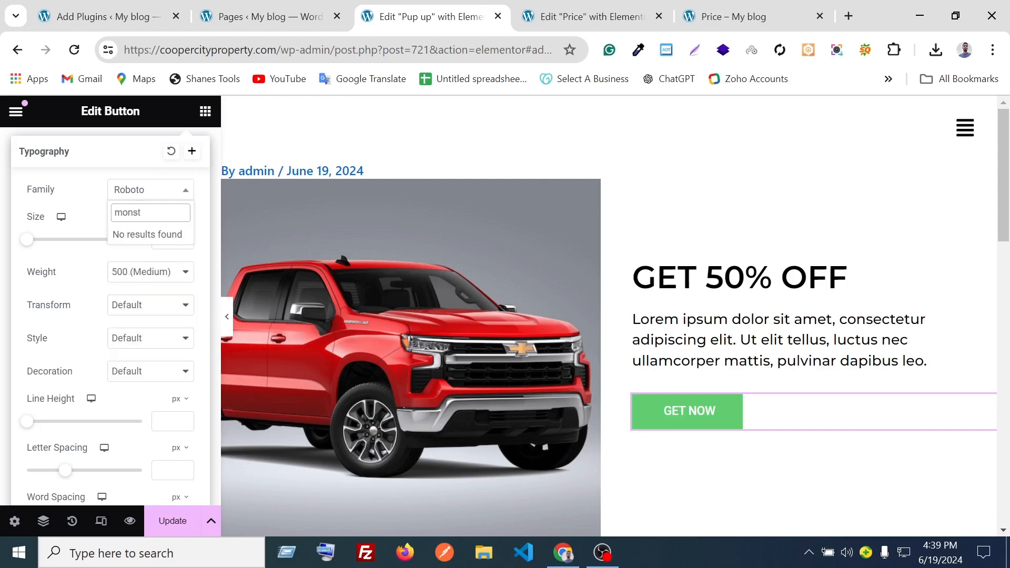
key(BackSpace)
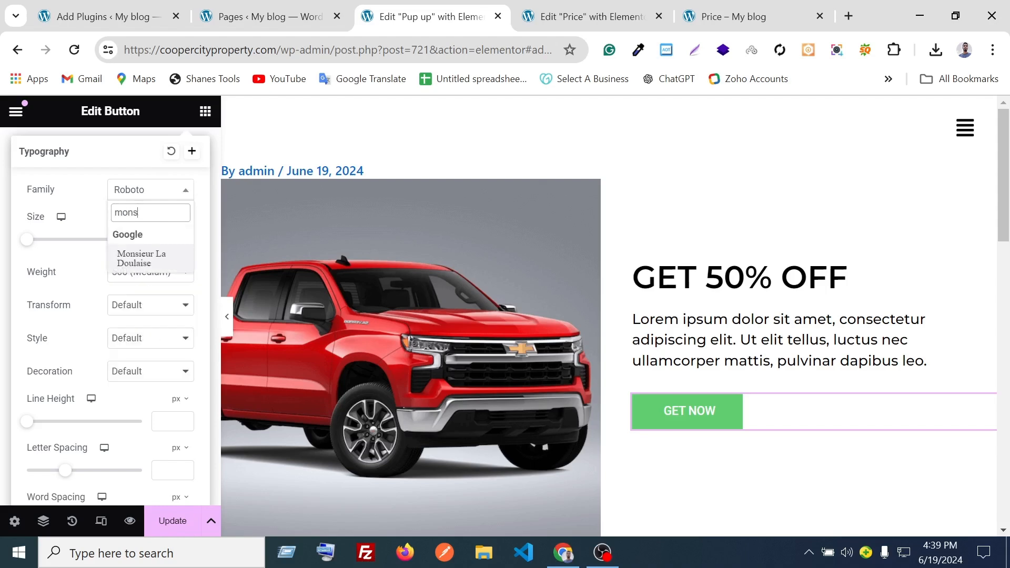
key(BackSpace)
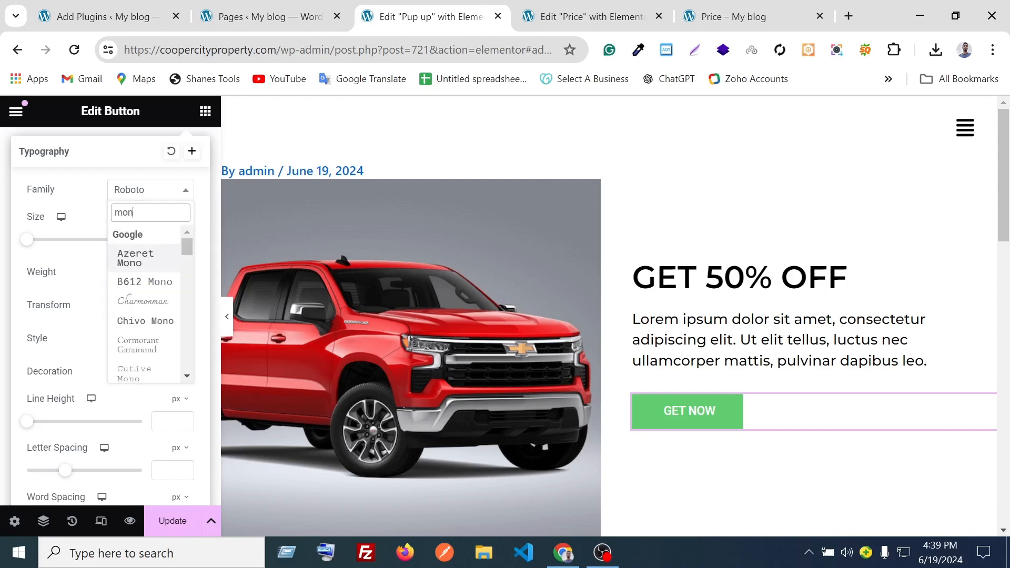
text(t)
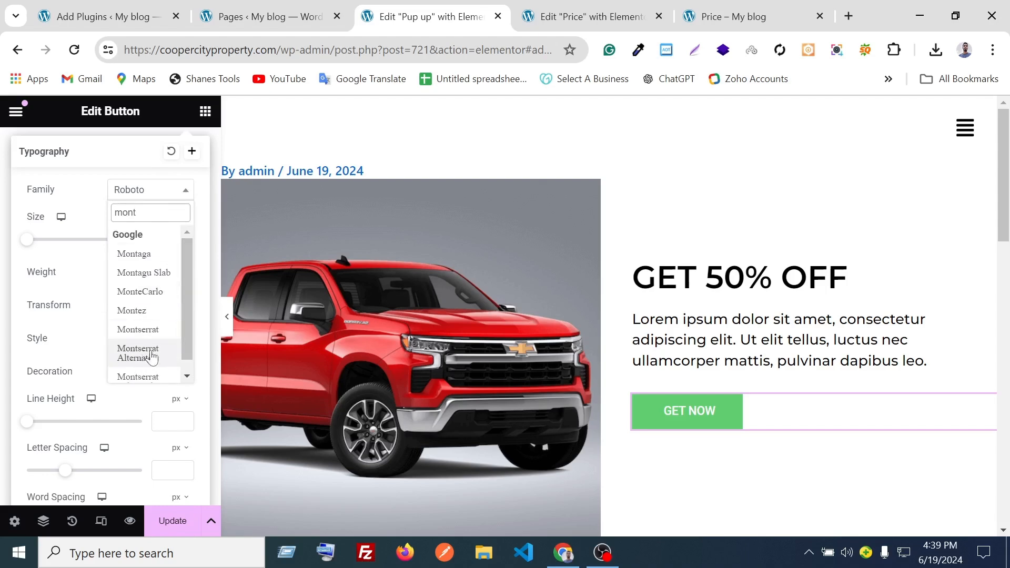
click(138, 330)
right_click(152, 332)
click(690, 424)
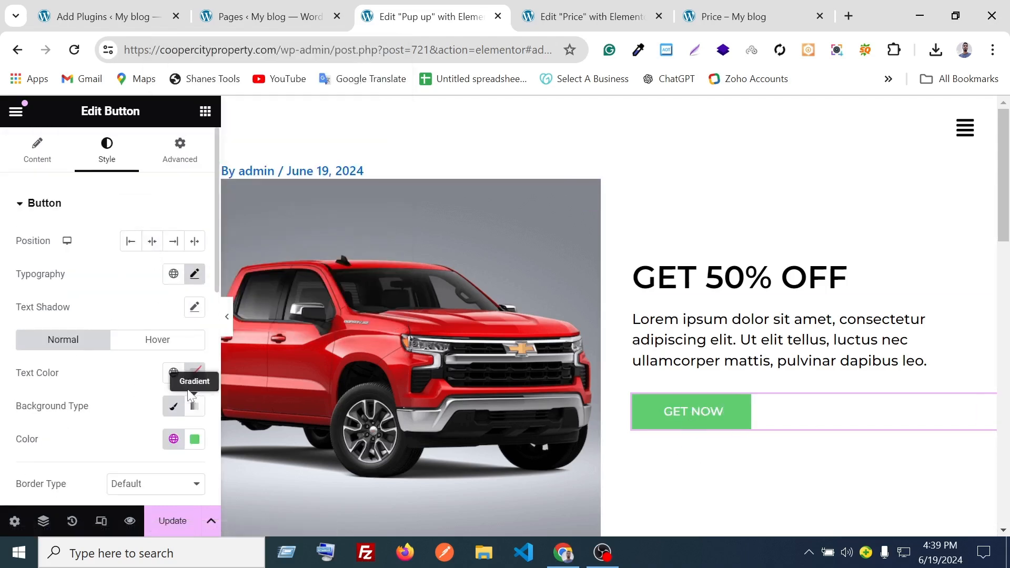
Set the GET NOW button's font size to 16 px.
scroll(194, 351, down, 3)
scroll(139, 341, up, 3)
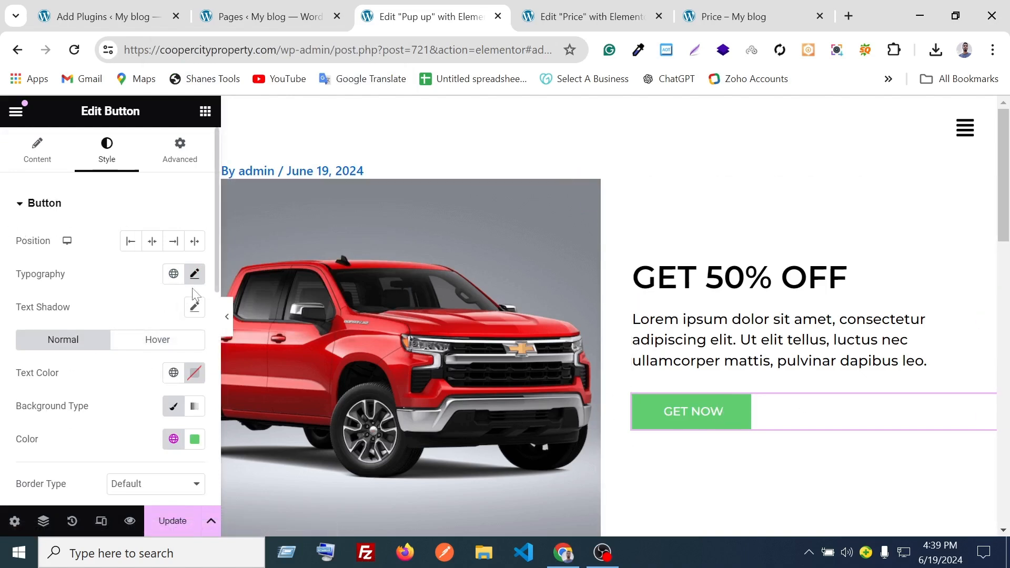
click(194, 274)
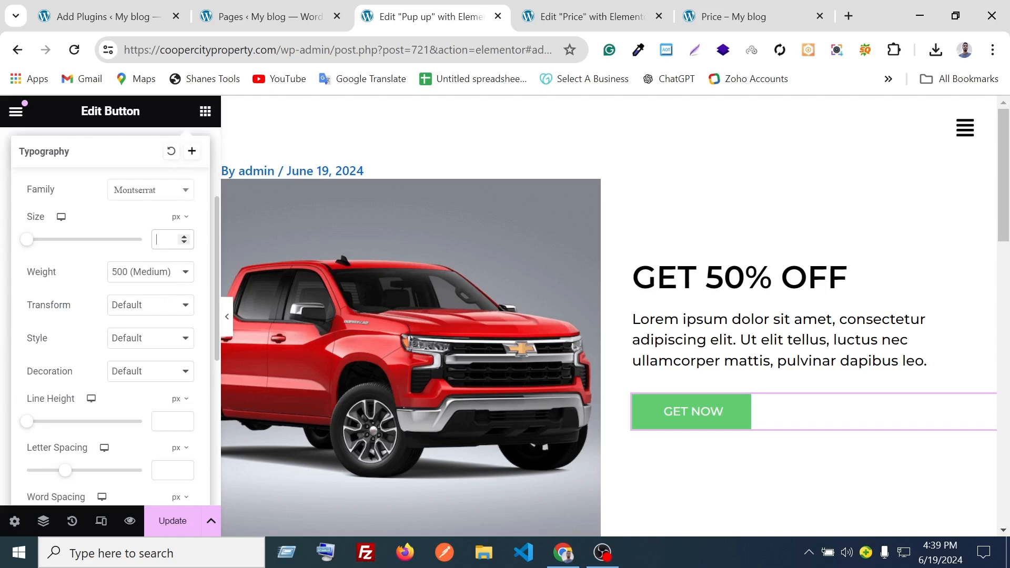
text(18)
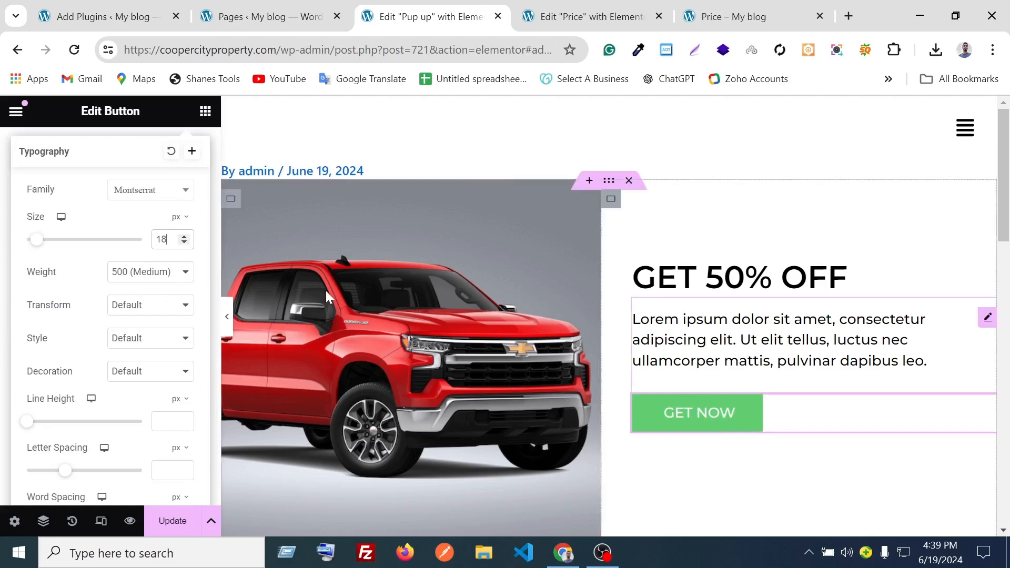
click(184, 243)
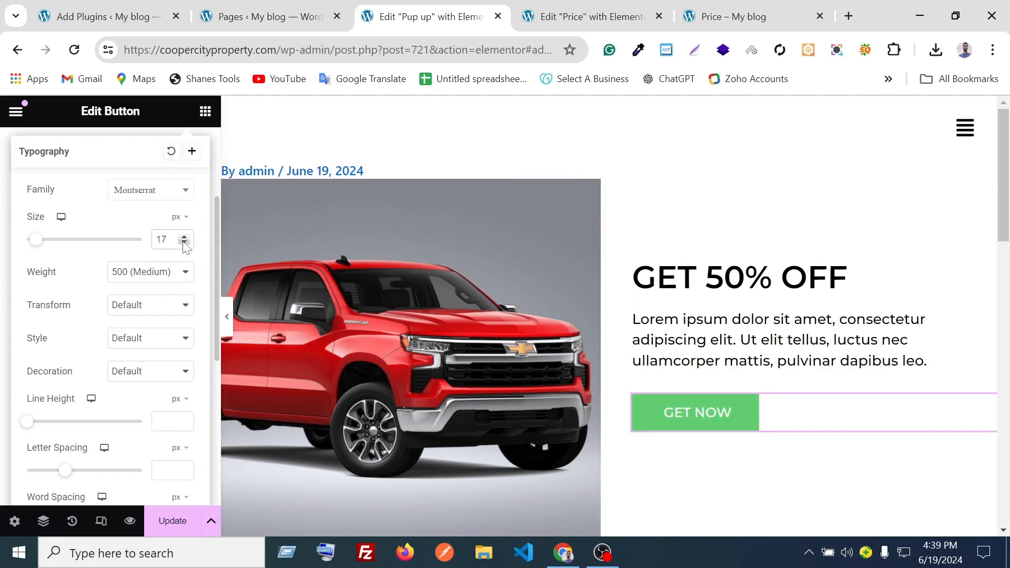
click(184, 243)
scroll(742, 374, down, 2)
scroll(736, 421, up, 2)
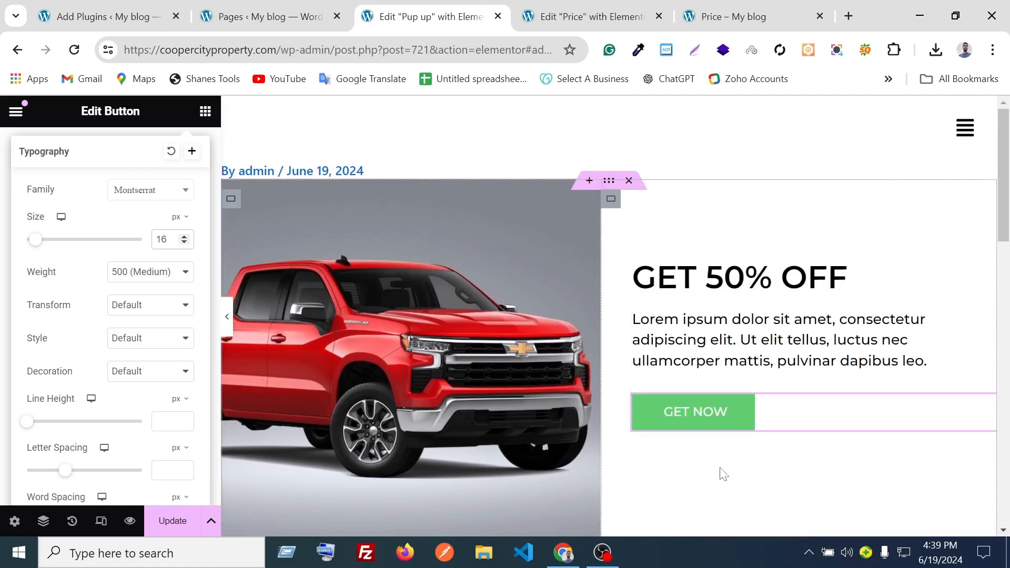
click(704, 422)
scroll(108, 273, up, 2)
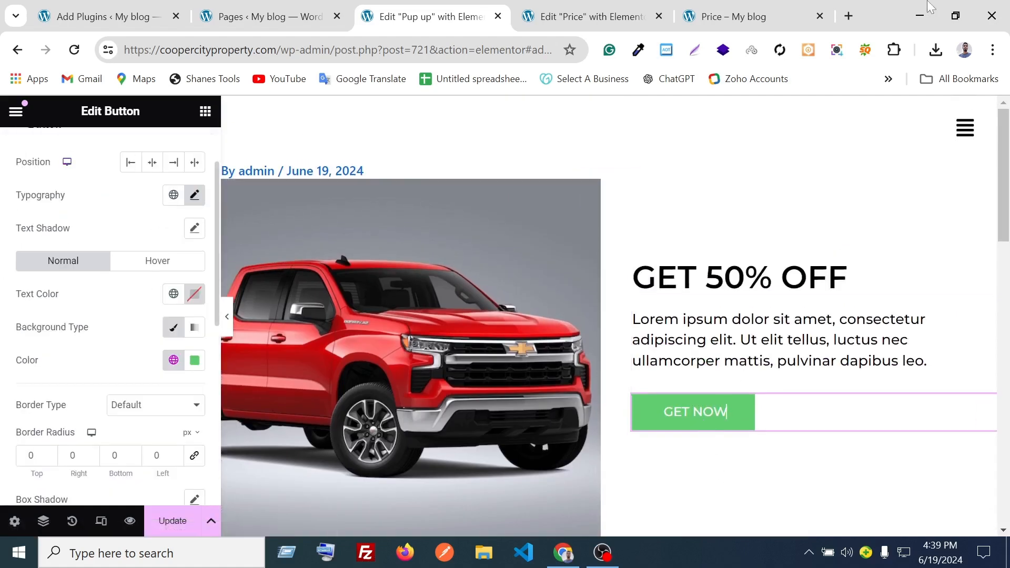
Sample a dark red from the truck image with the browser's page color picker.
click(638, 50)
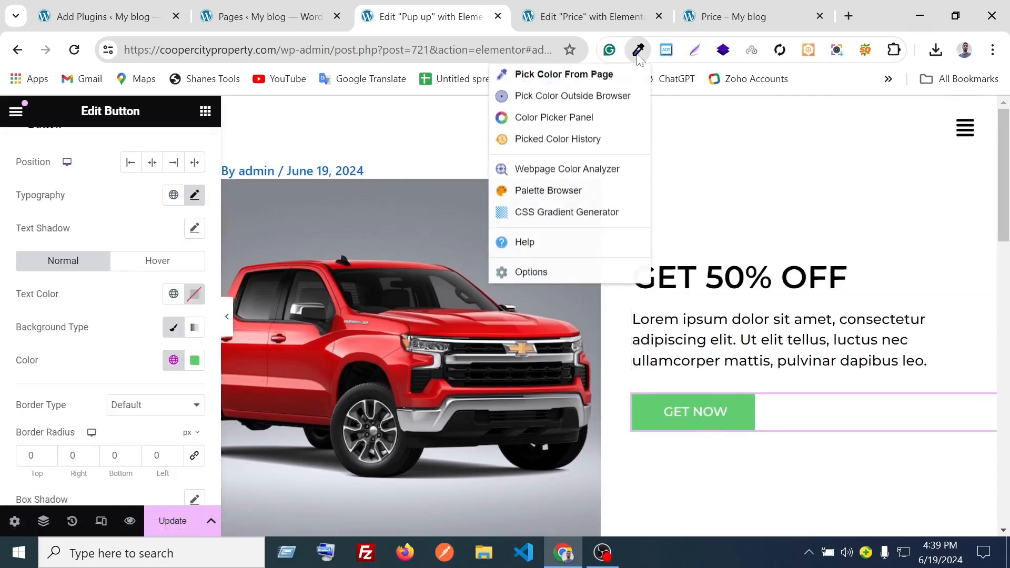
click(571, 74)
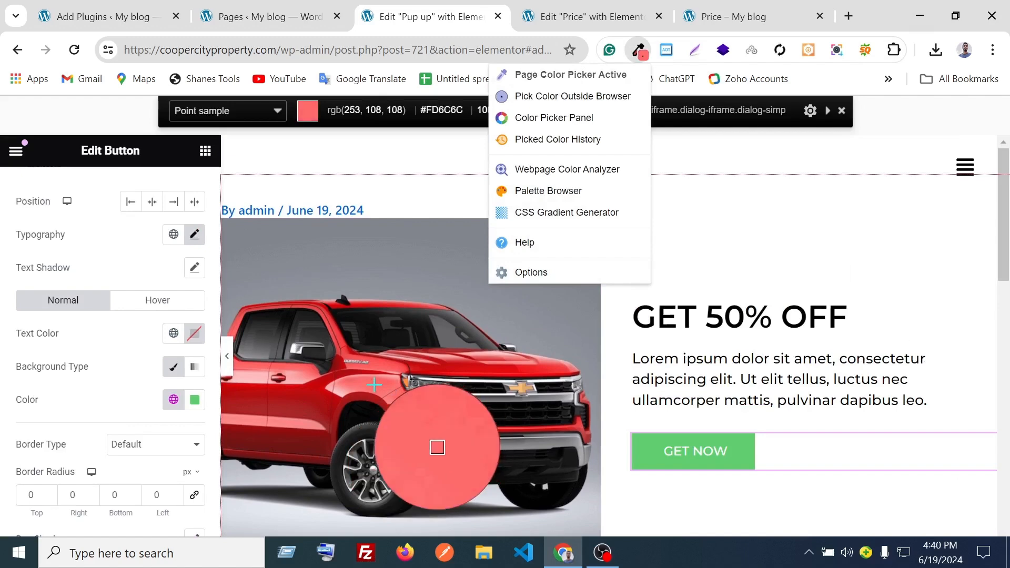
click(372, 465)
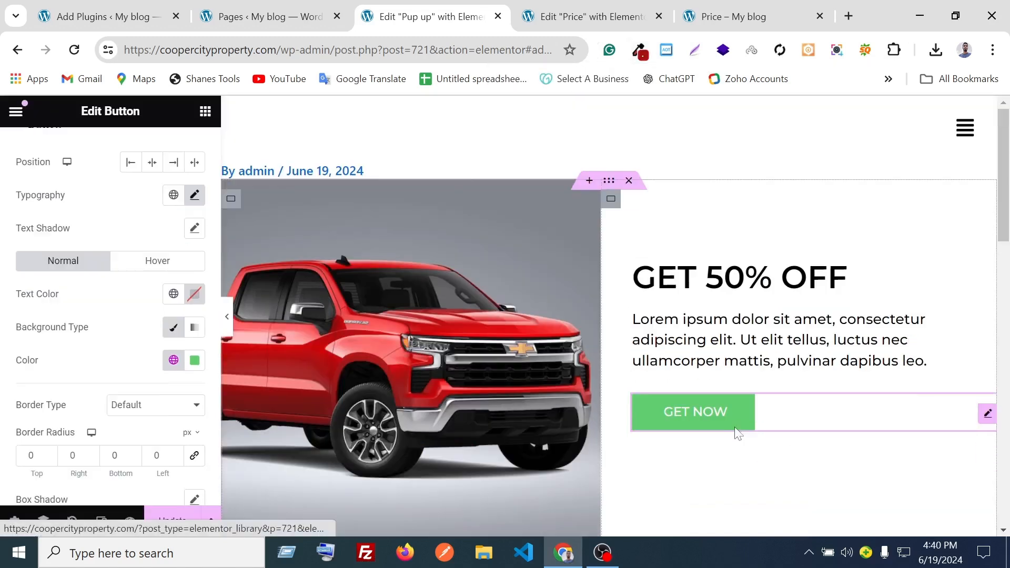
Replace the GET NOW button's background color with the sampled red #A61617.
scroll(100, 221, up, 2)
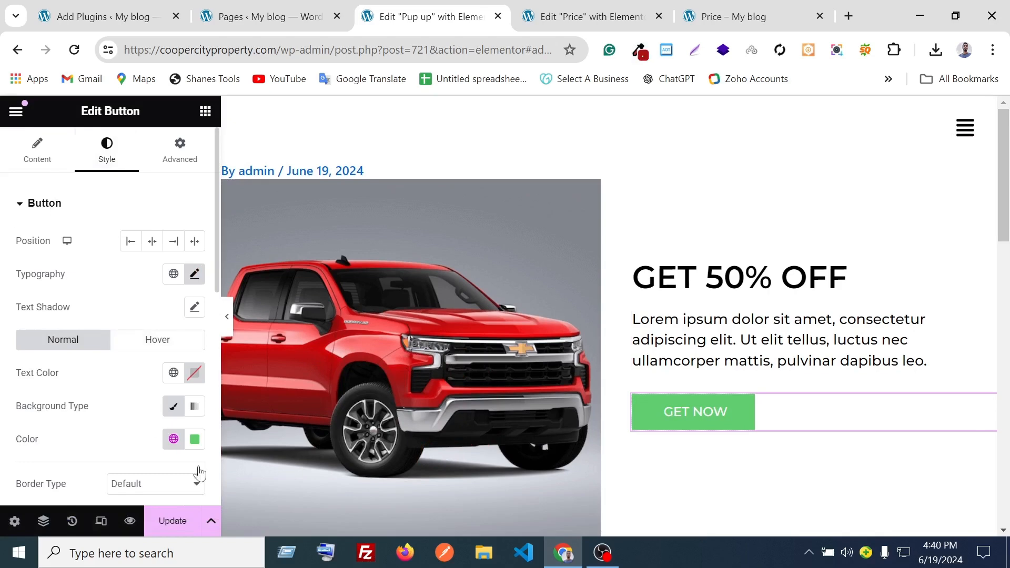
click(194, 439)
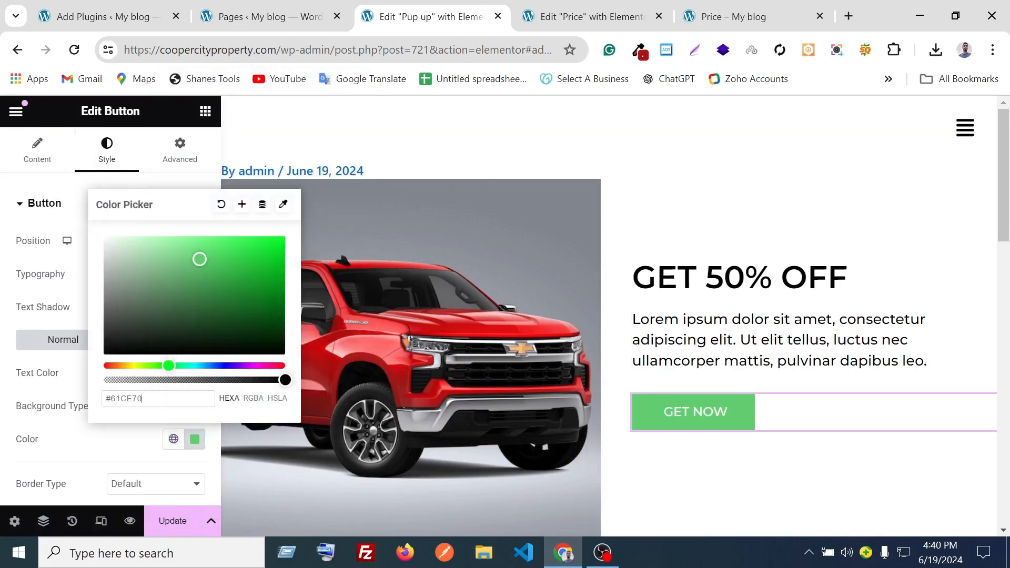
double_click(150, 400)
right_click(152, 401)
double_click(122, 401)
key(ctrl+v)
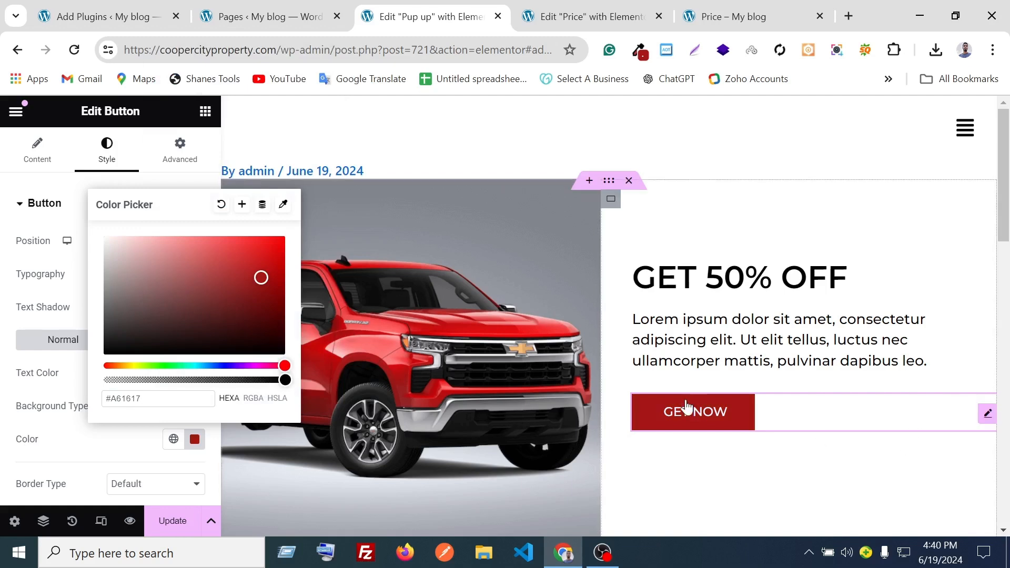
click(693, 424)
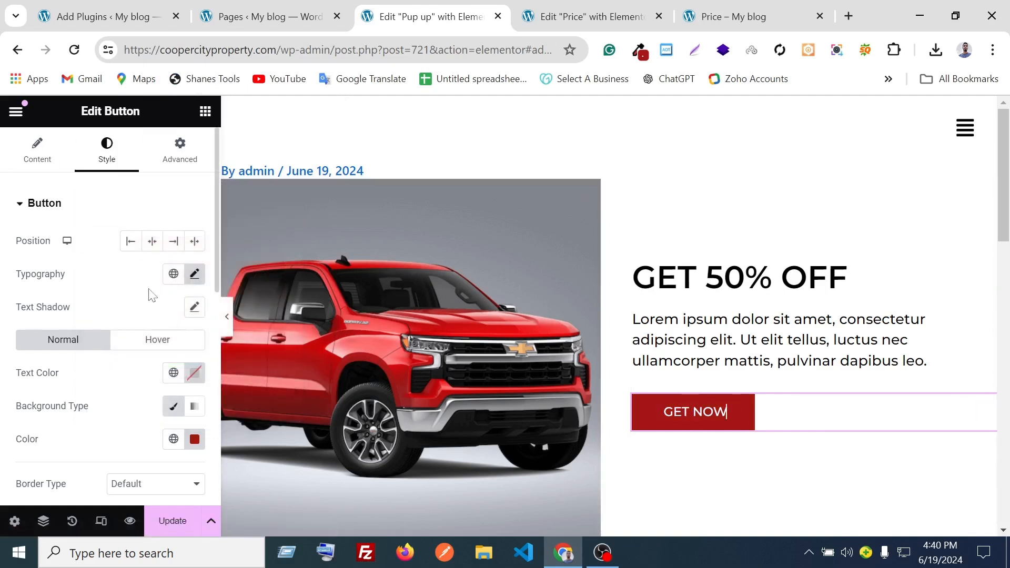
Set the GET NOW button's font weight to 600 (Semi Bold) and save the template.
click(195, 274)
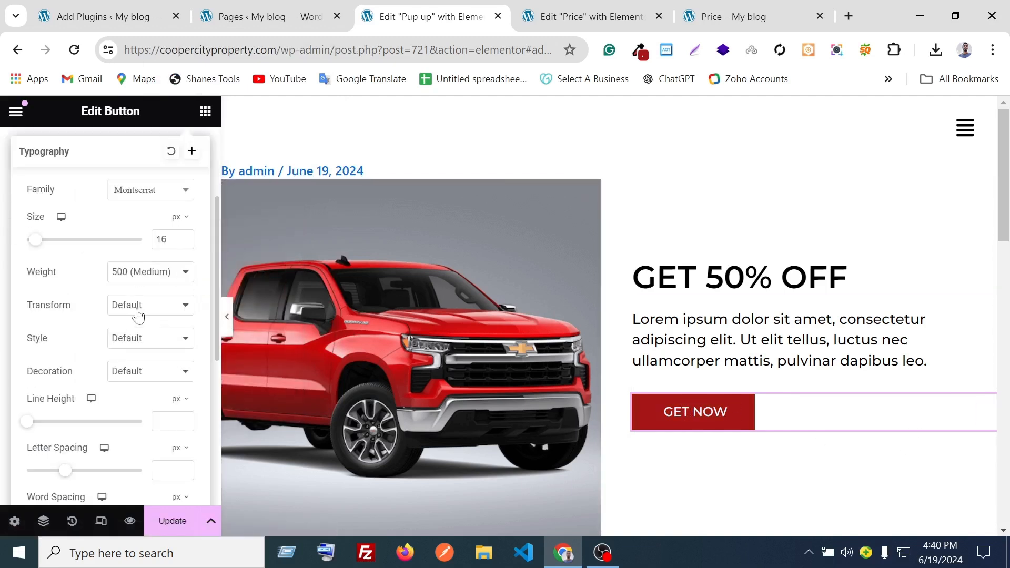
click(157, 283)
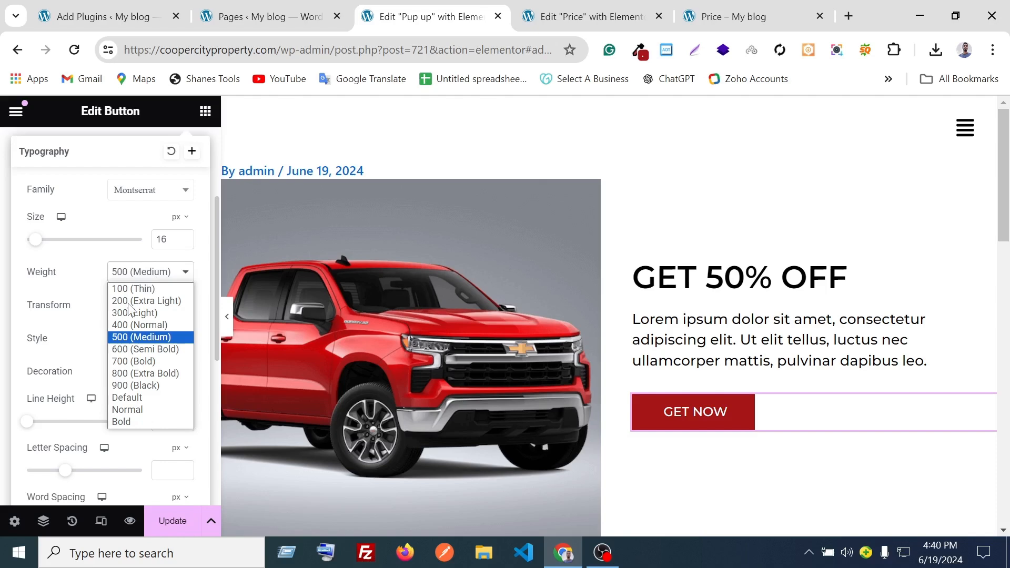
click(159, 350)
click(792, 412)
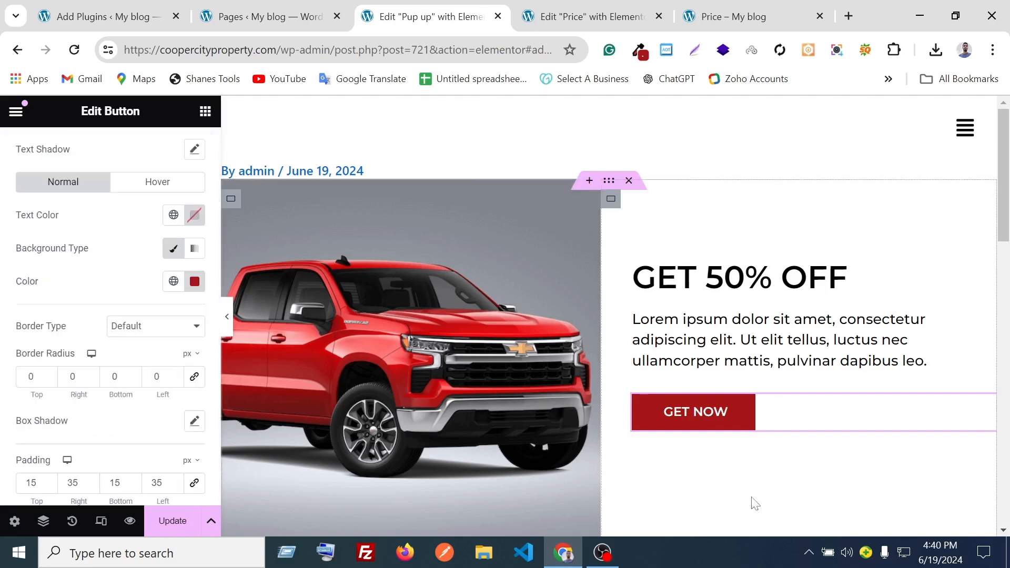
click(161, 521)
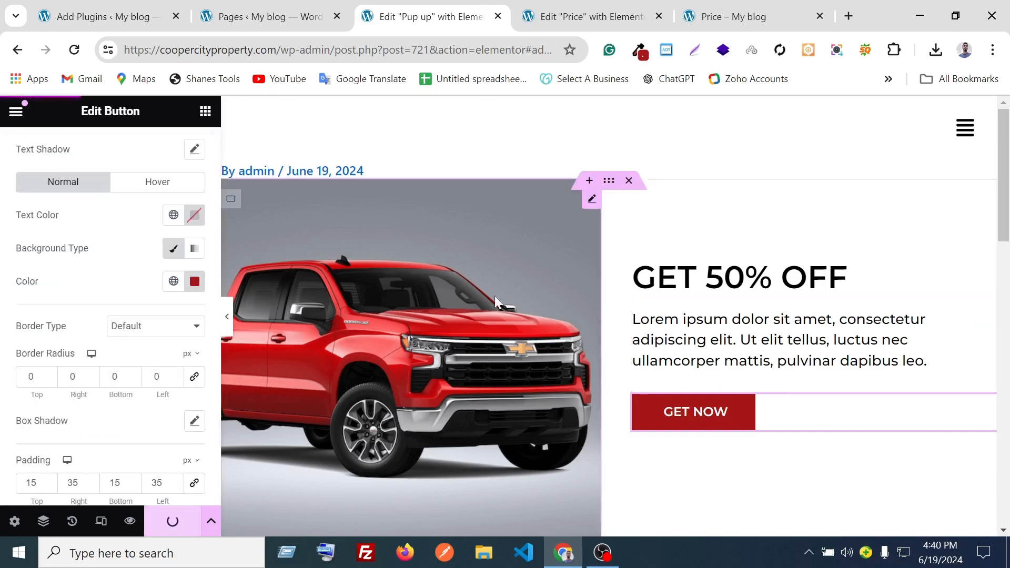
Unlink the truck image's margins, switch them to percent, set the top margin to -5%, and save the template.
scroll(679, 299, down, 3)
scroll(680, 300, up, 3)
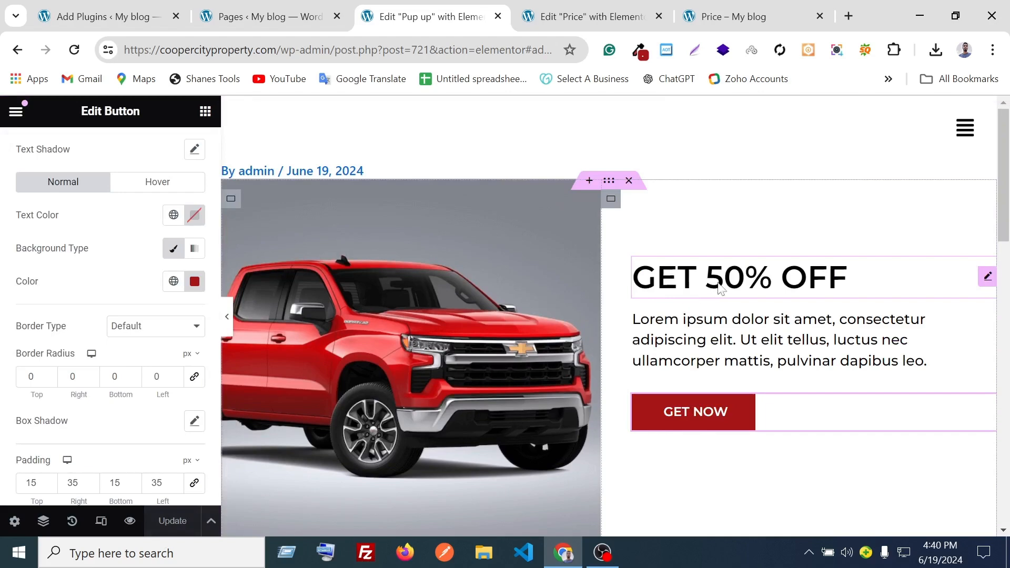
click(545, 248)
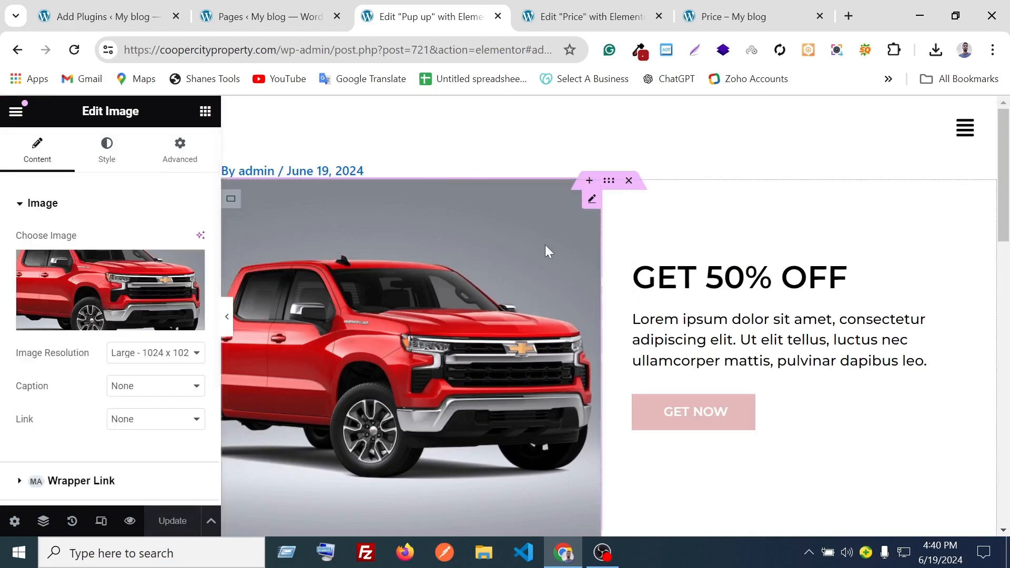
click(189, 157)
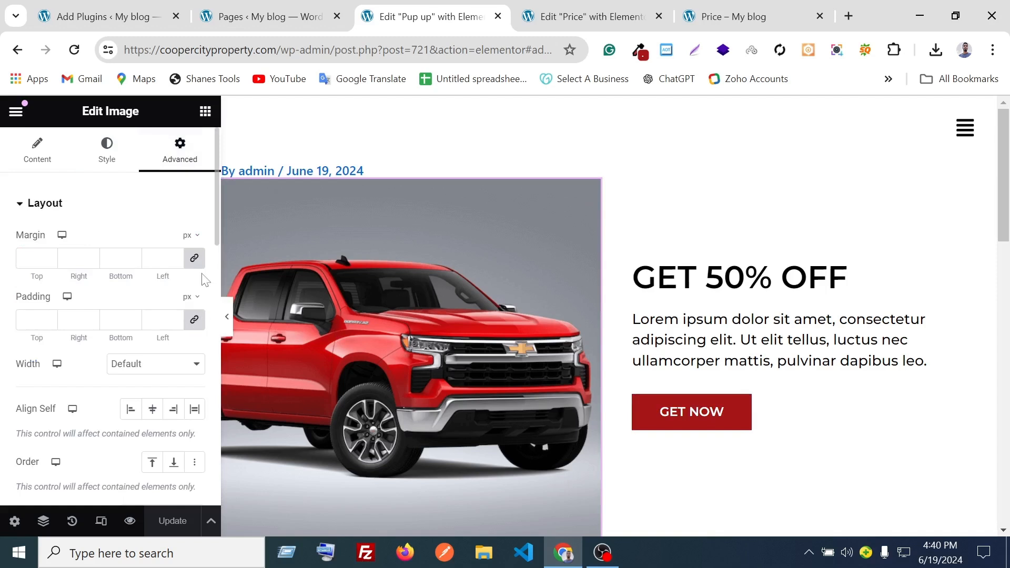
click(194, 258)
click(195, 235)
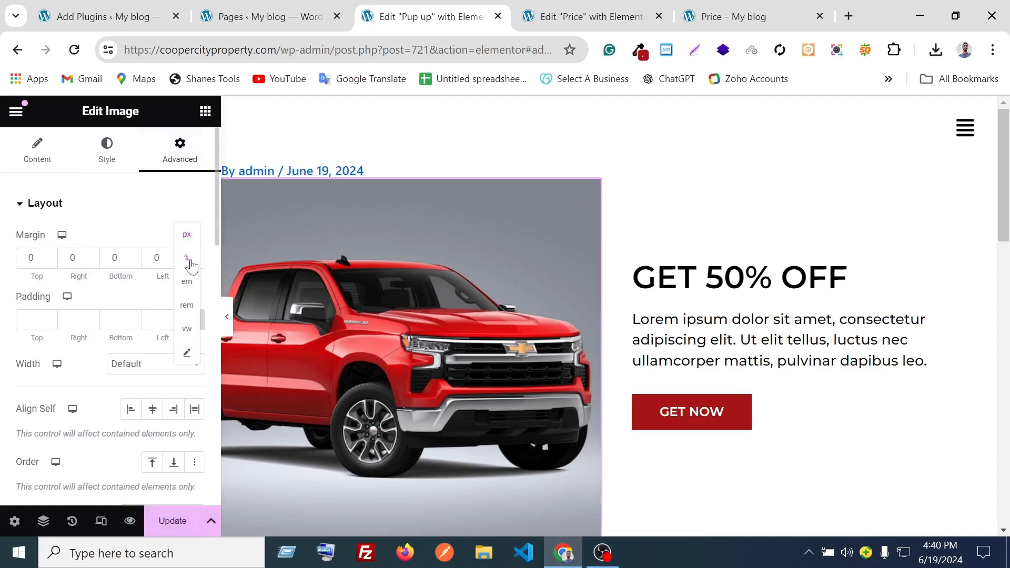
click(191, 264)
click(48, 263)
click(48, 262)
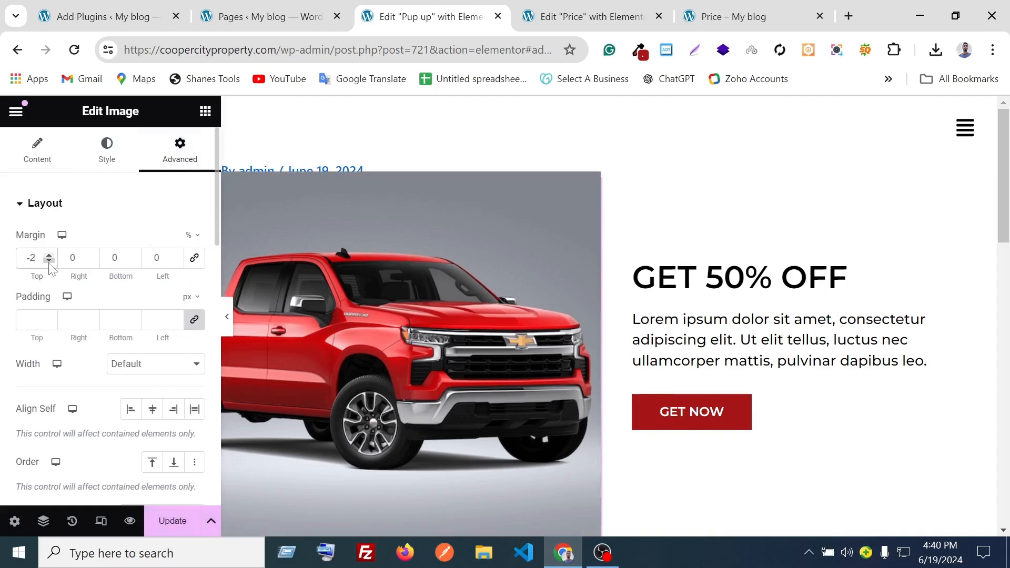
click(48, 262)
click(48, 262)
click(49, 262)
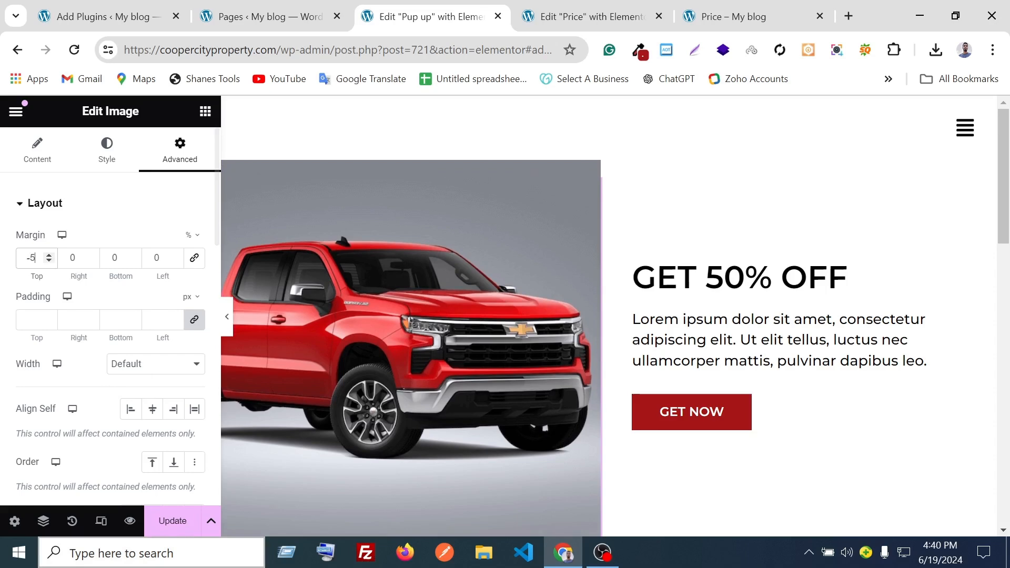
click(171, 522)
Reload the Price page preview and examine the updated popup's layout and heading while moving through the page.
click(747, 17)
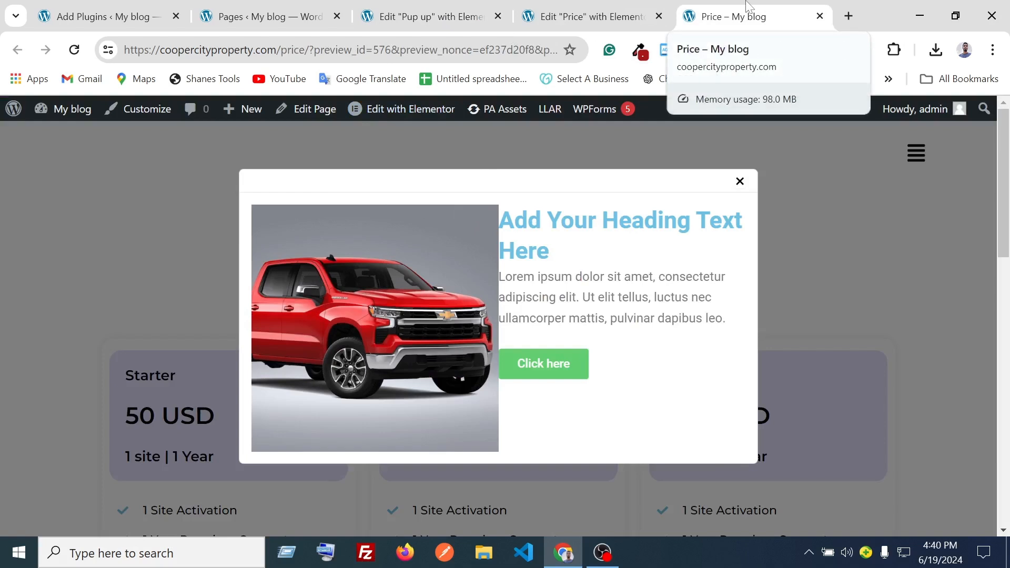
click(74, 50)
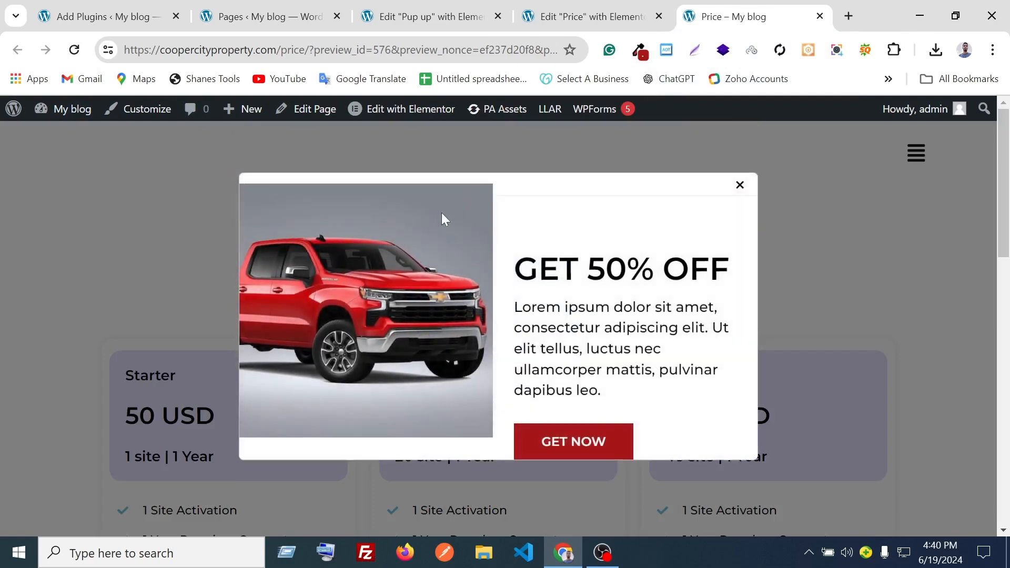
scroll(564, 247, down, 10)
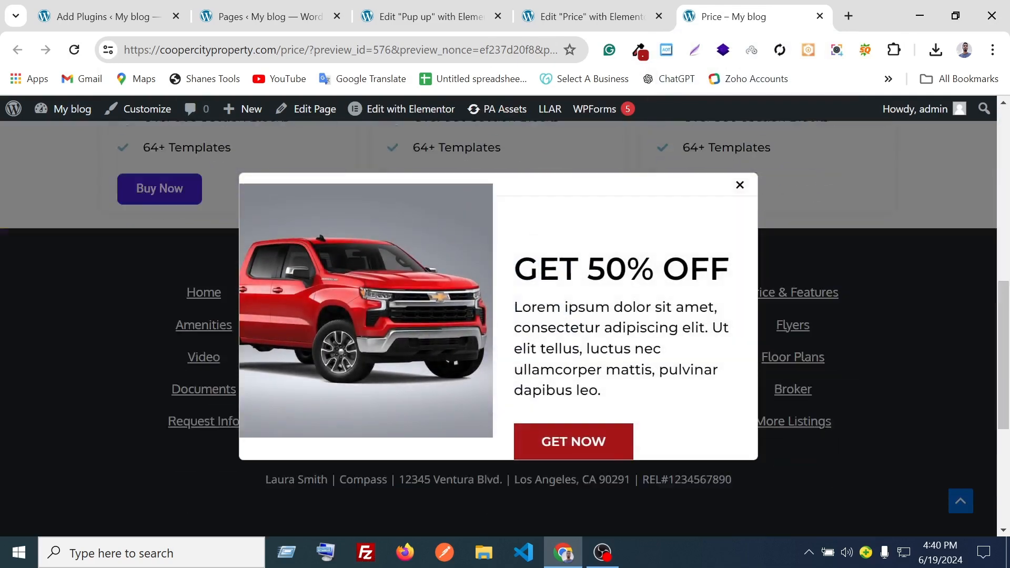
scroll(563, 247, up, 10)
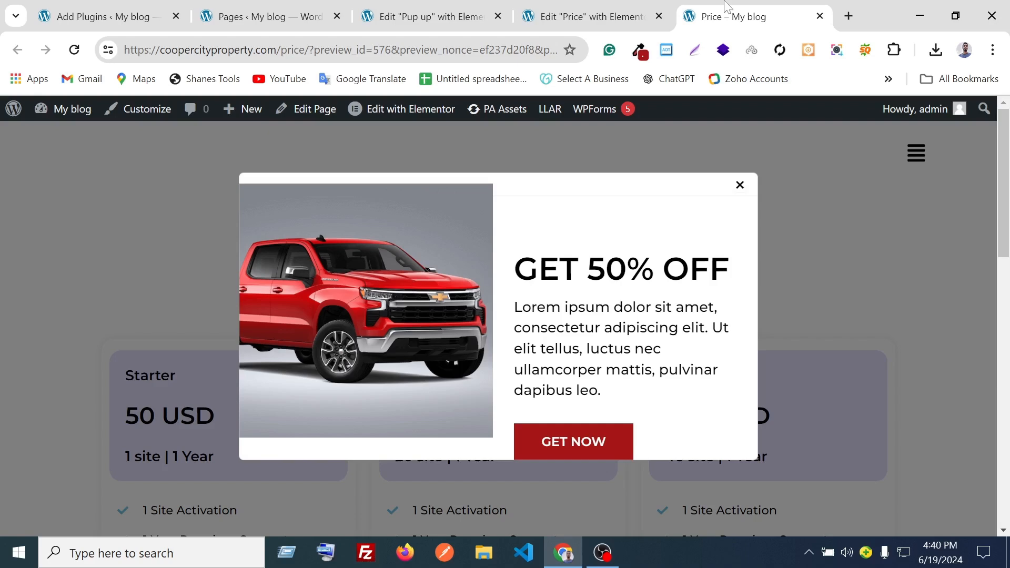
drag(515, 269, 740, 278)
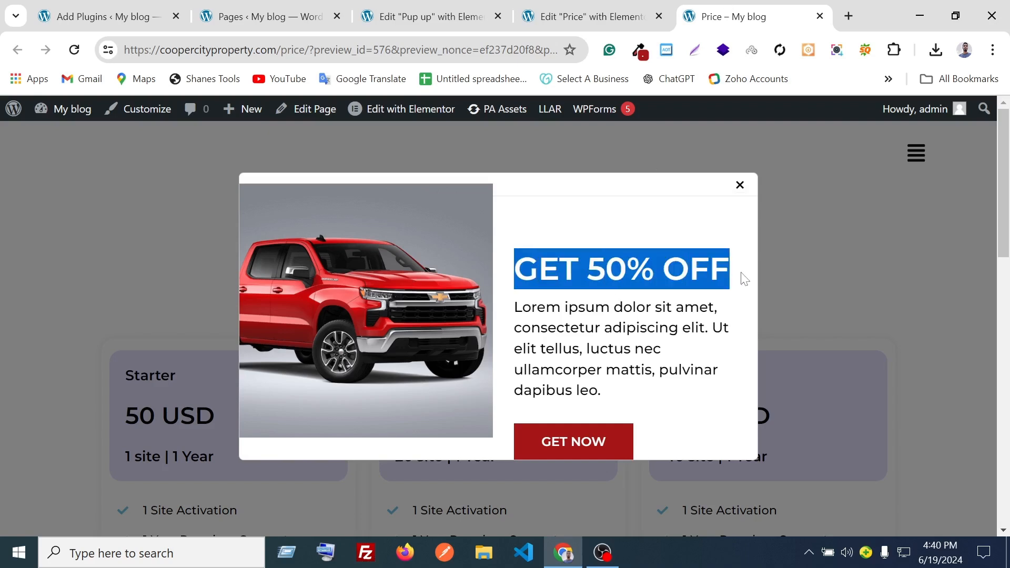
In the Pup up template, set the top padding of the container holding the heading, text and button to 5% and save.
click(458, 8)
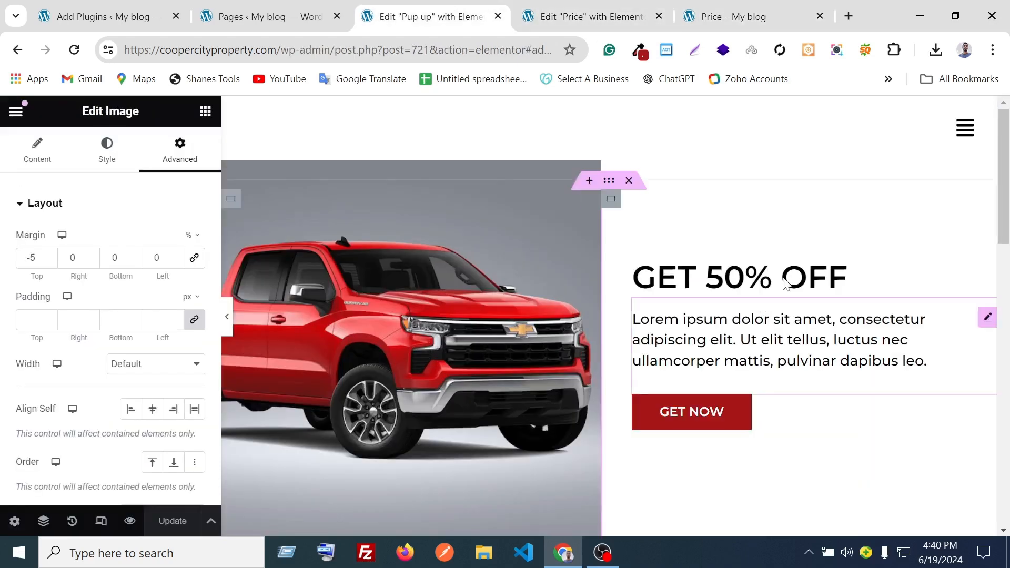
click(754, 272)
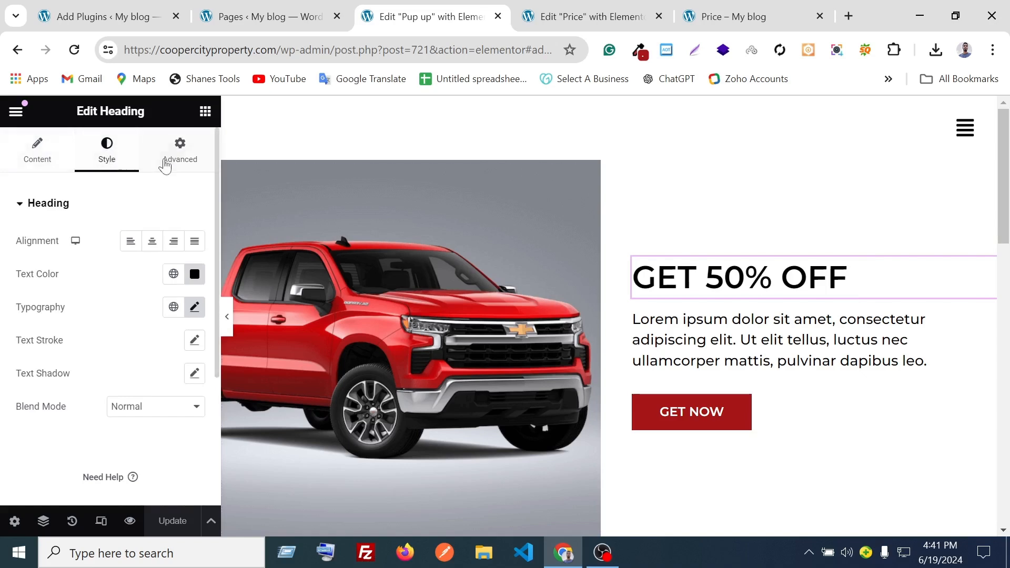
click(167, 159)
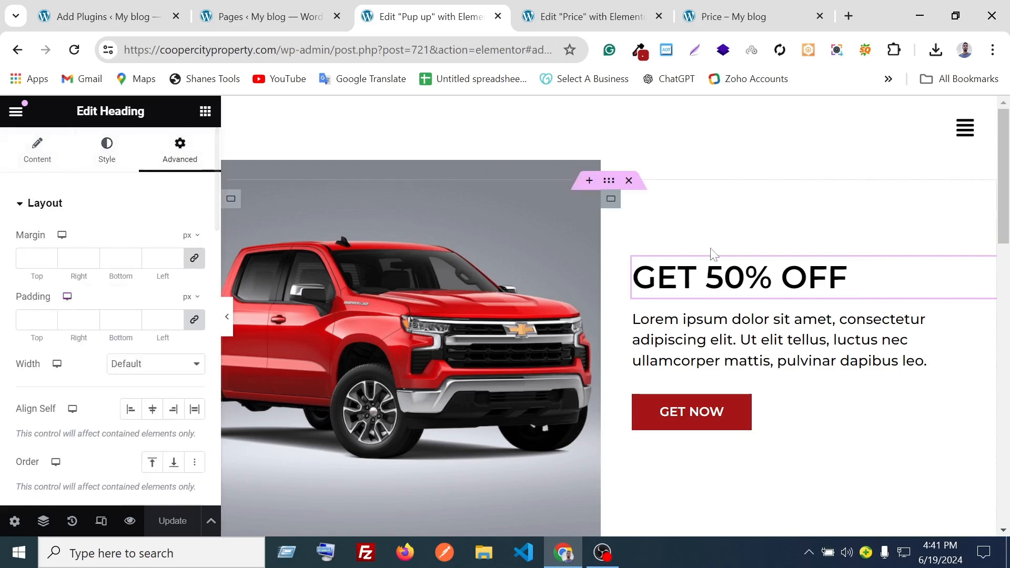
click(610, 203)
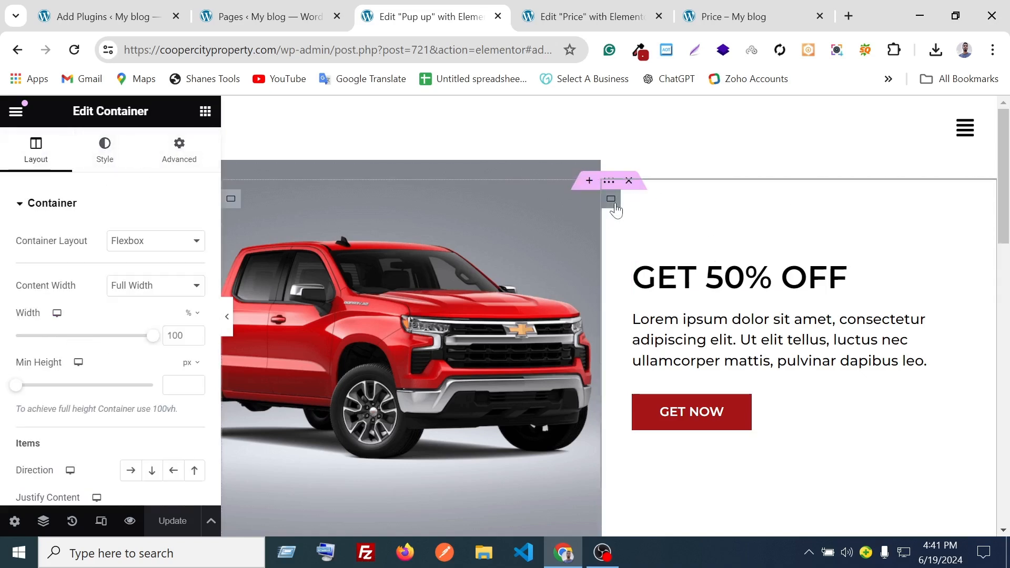
click(161, 165)
click(49, 317)
click(49, 316)
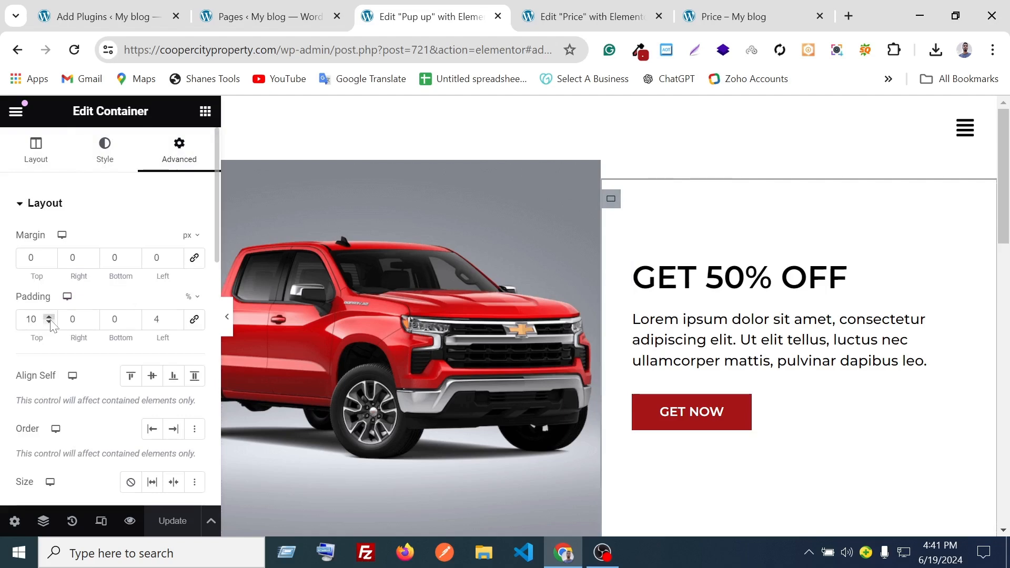
click(50, 322)
click(50, 322)
click(49, 322)
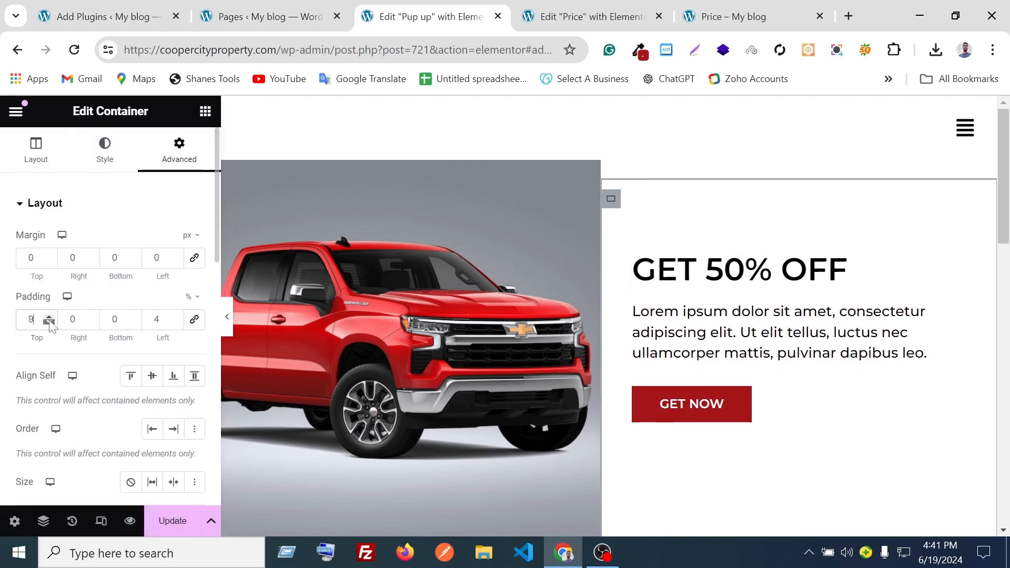
click(49, 322)
click(49, 322)
click(49, 322)
click(50, 322)
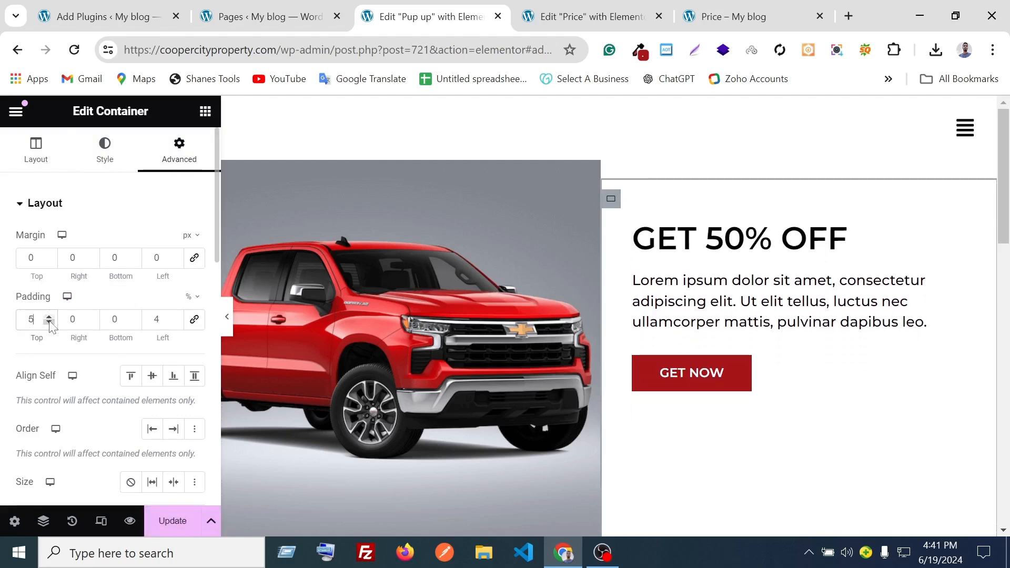
click(168, 522)
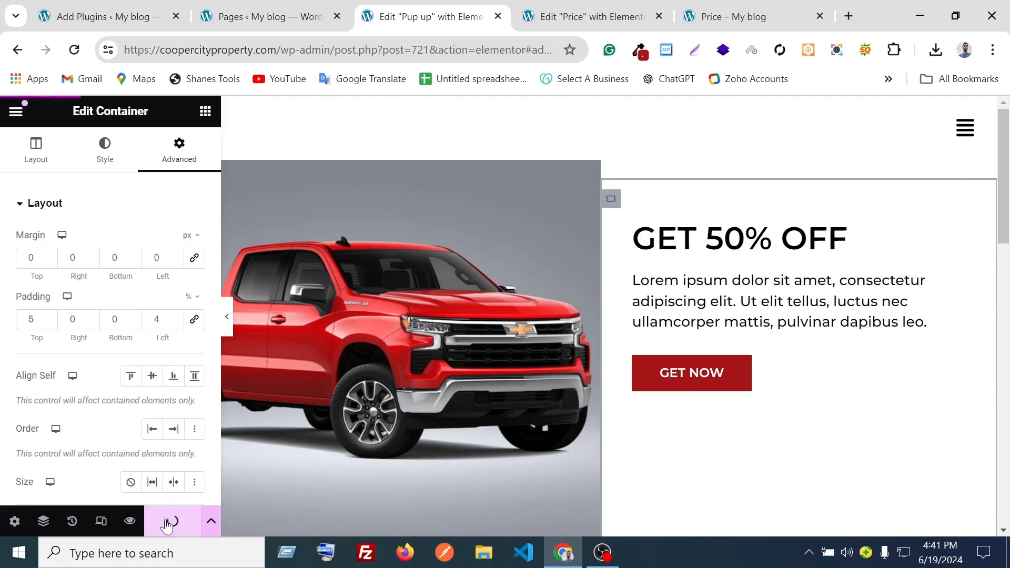
Reload the Price page preview and check the spacing around the popup's heading, text and button.
click(727, 16)
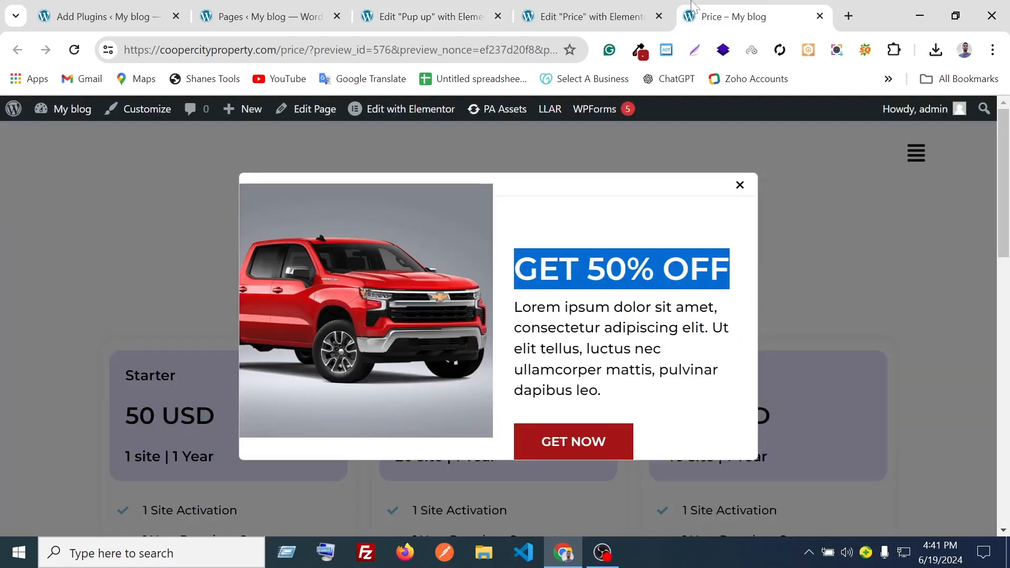
click(76, 49)
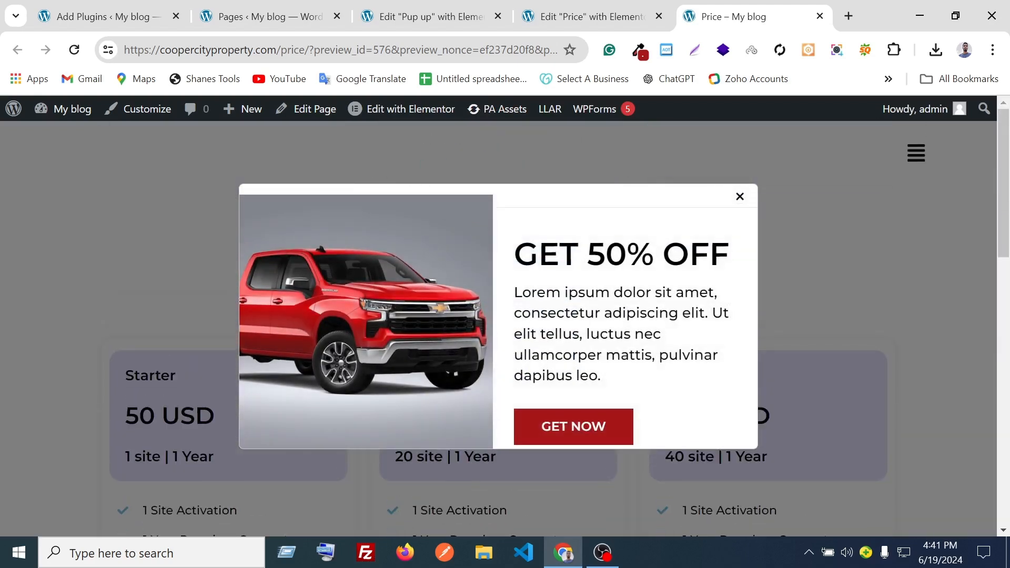
drag(539, 255, 738, 400)
click(673, 336)
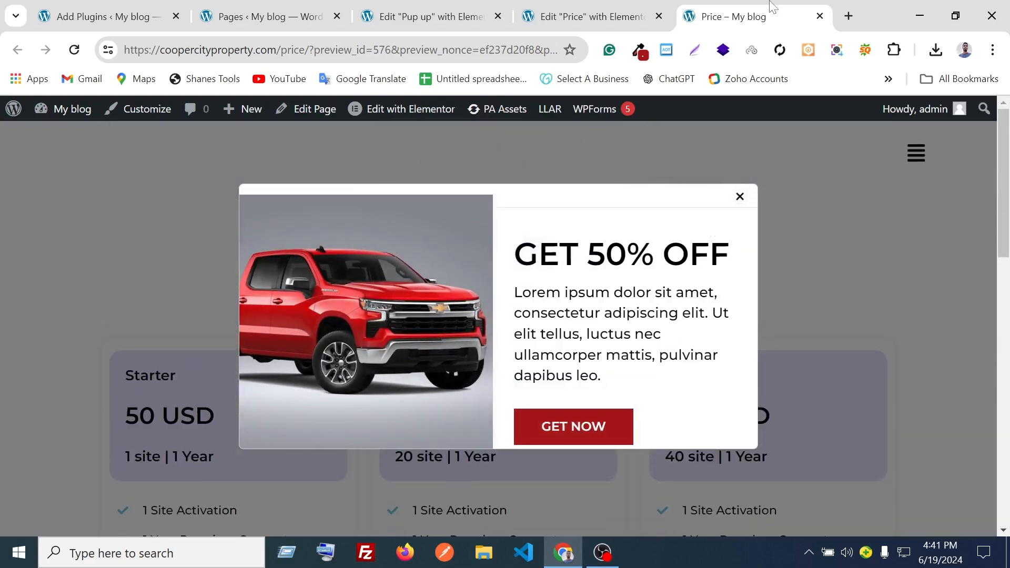
In the Pup up template, unlink the GET NOW button's padding, switch it to percent, set the bottom padding to 7%, and save.
click(613, 5)
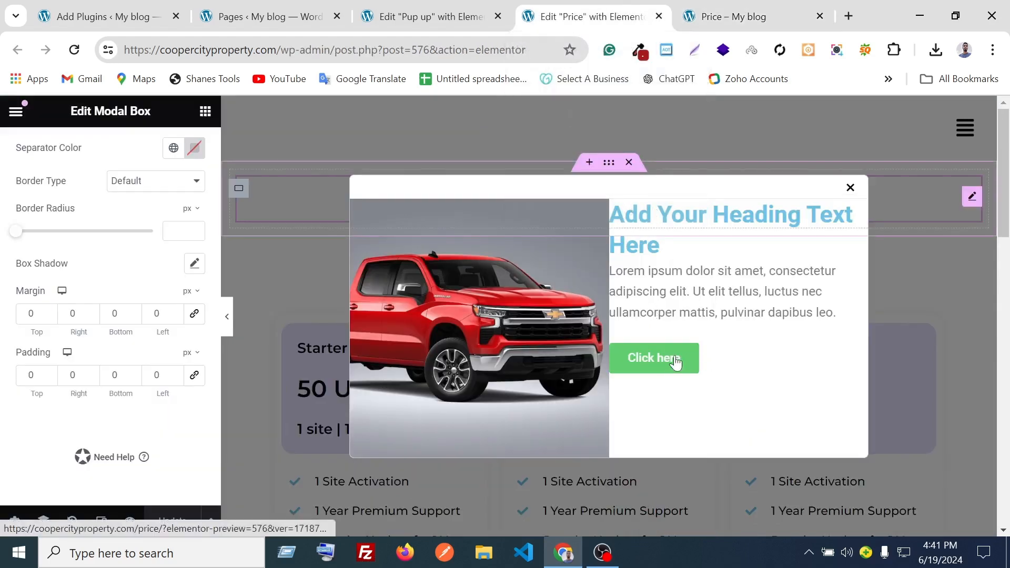
click(377, 7)
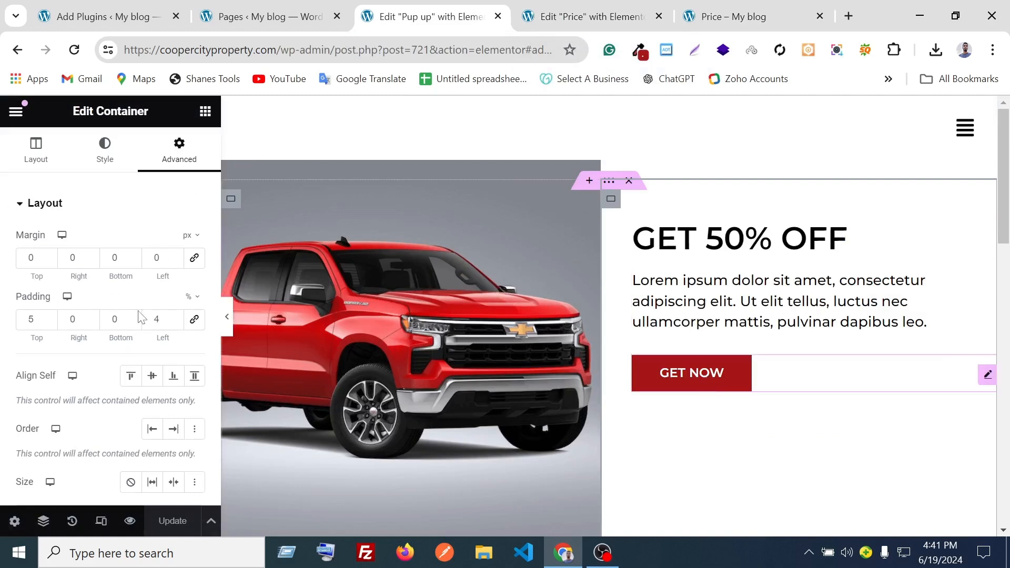
click(165, 152)
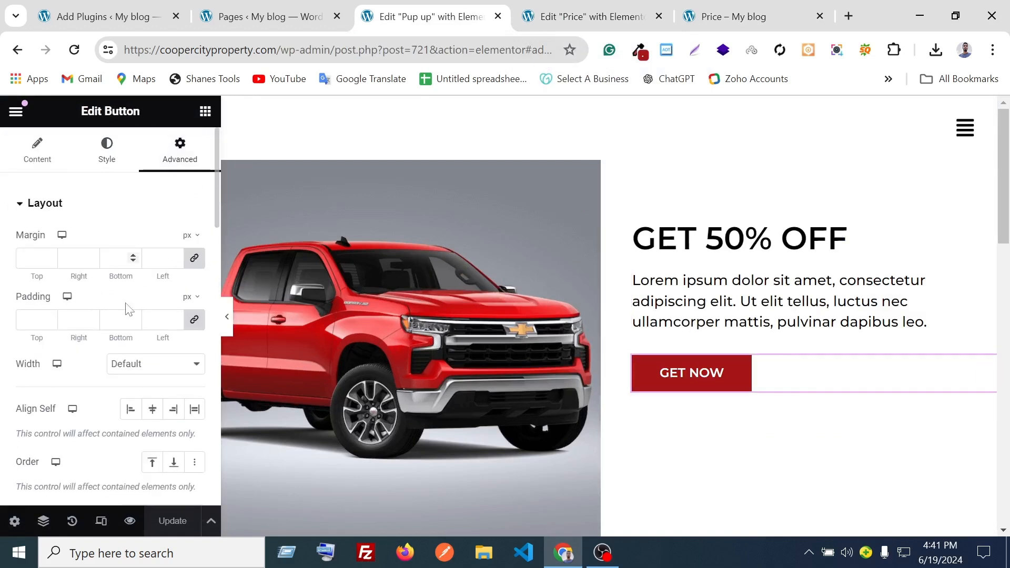
click(194, 319)
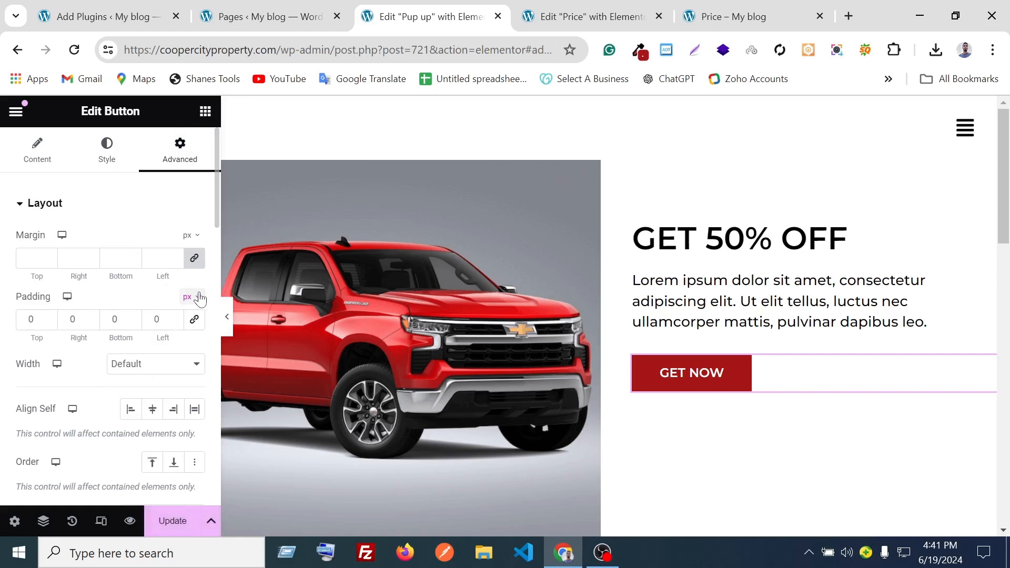
click(199, 298)
click(187, 322)
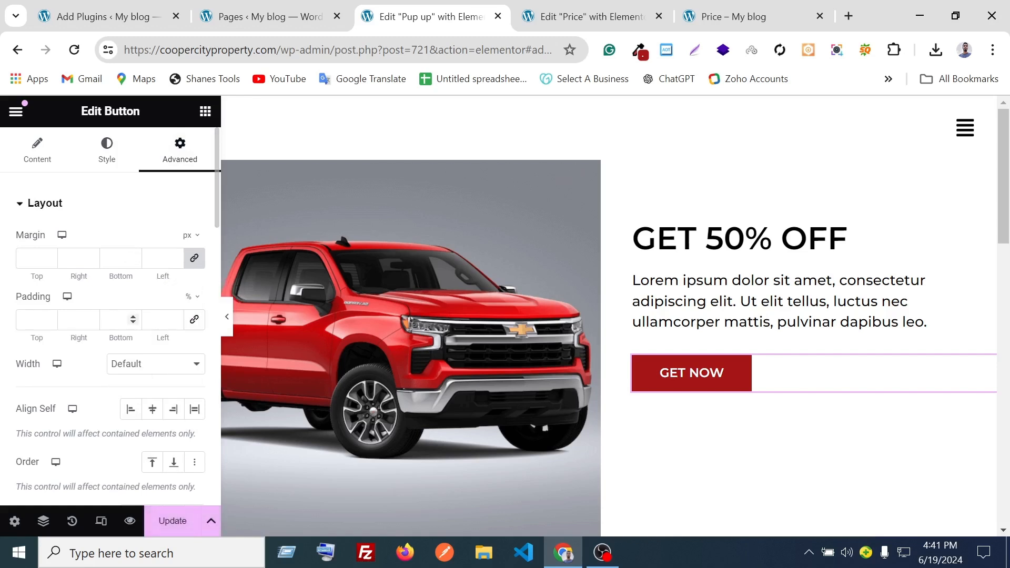
click(132, 318)
click(133, 318)
click(133, 319)
click(132, 318)
click(133, 318)
click(132, 319)
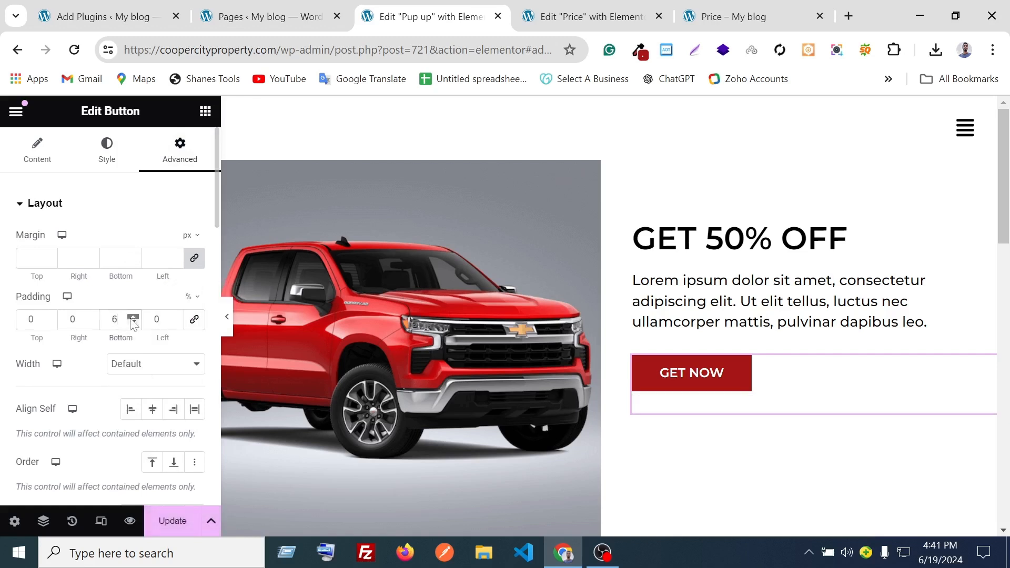
click(132, 319)
click(171, 521)
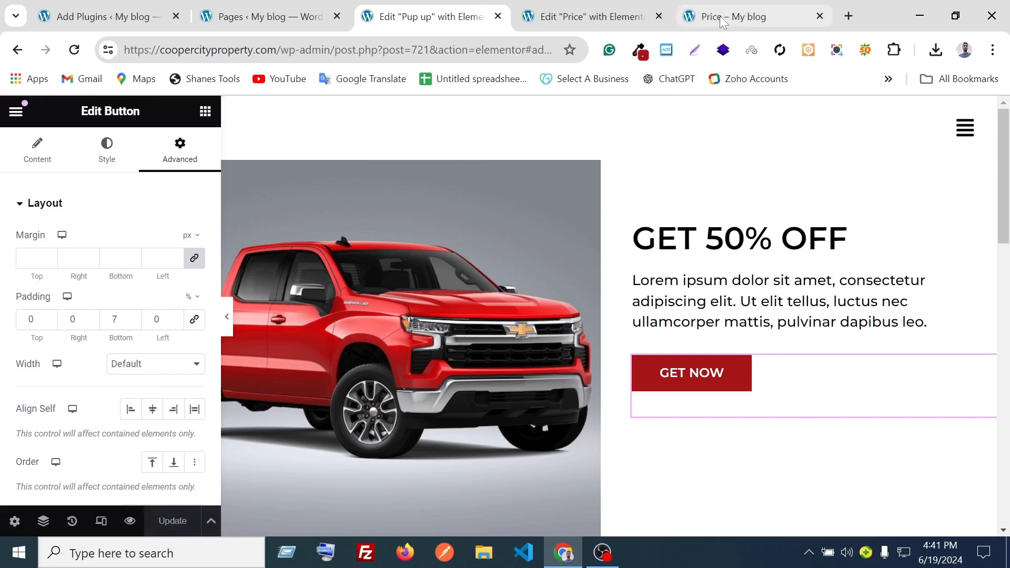
Reload the Price page preview and check the space below the popup's GET NOW button.
click(600, 5)
click(733, 13)
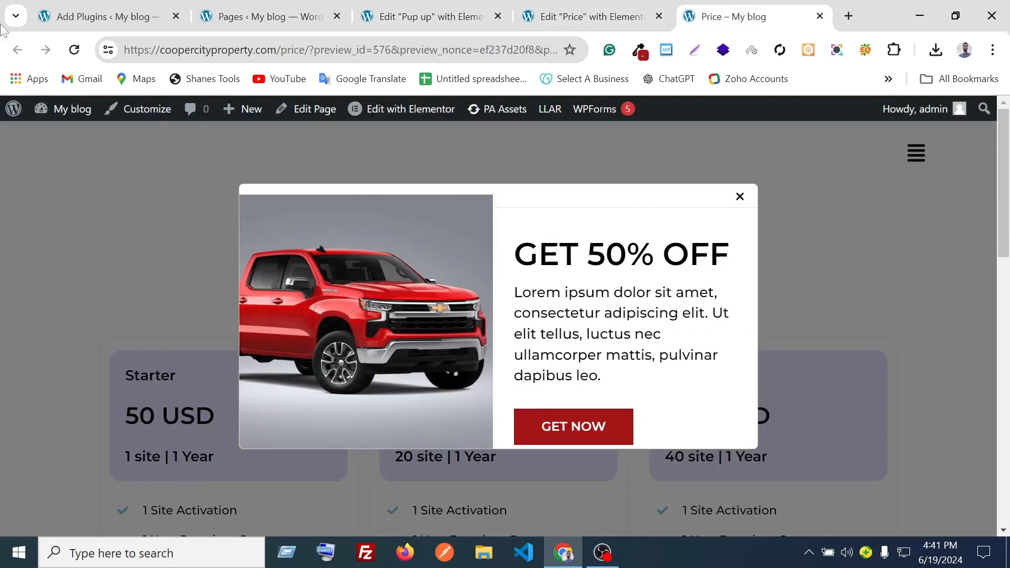
click(76, 46)
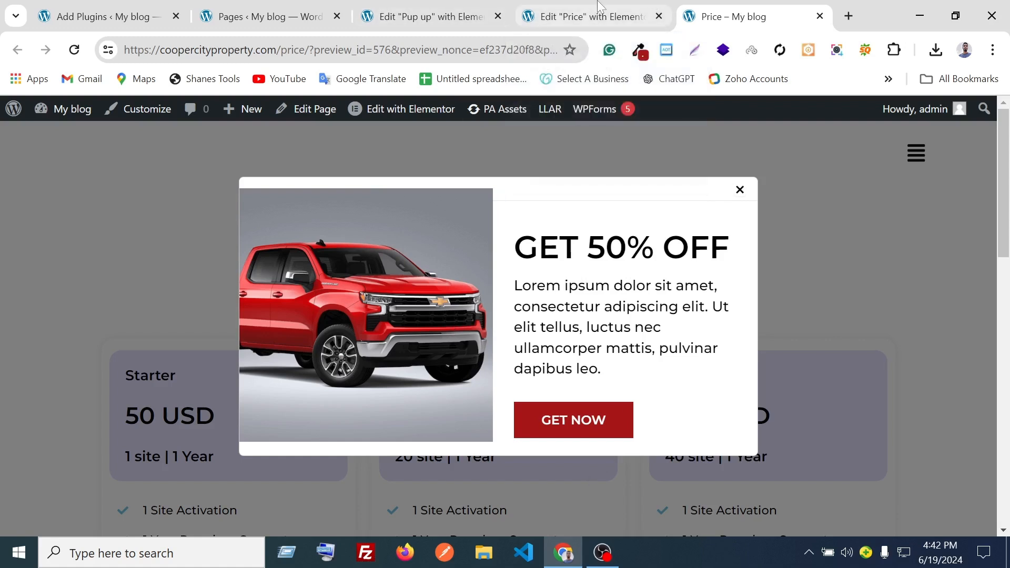
In the Price page editor, set the modal box width to 758 px, save the page, and reload its preview.
click(589, 16)
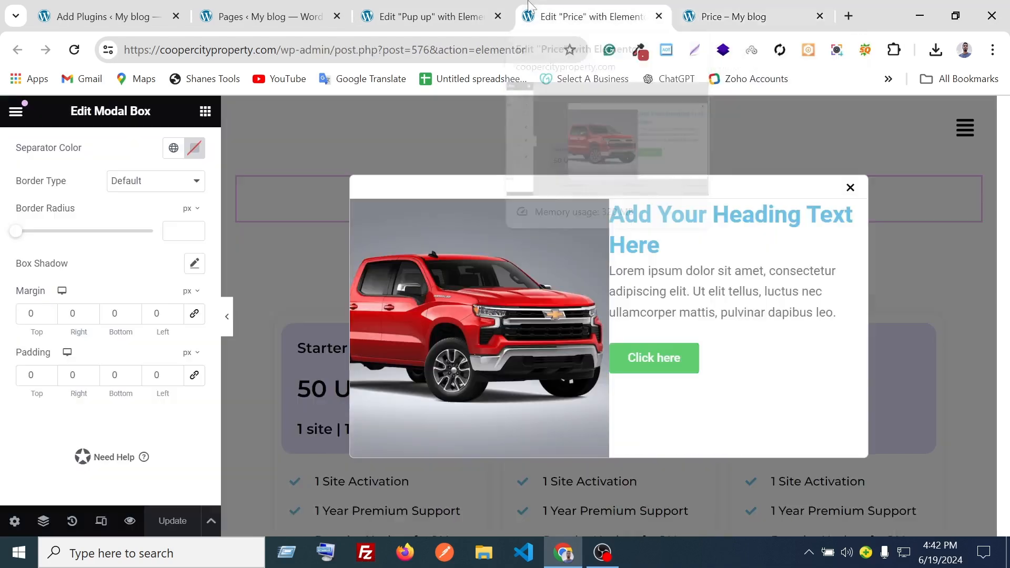
click(434, 7)
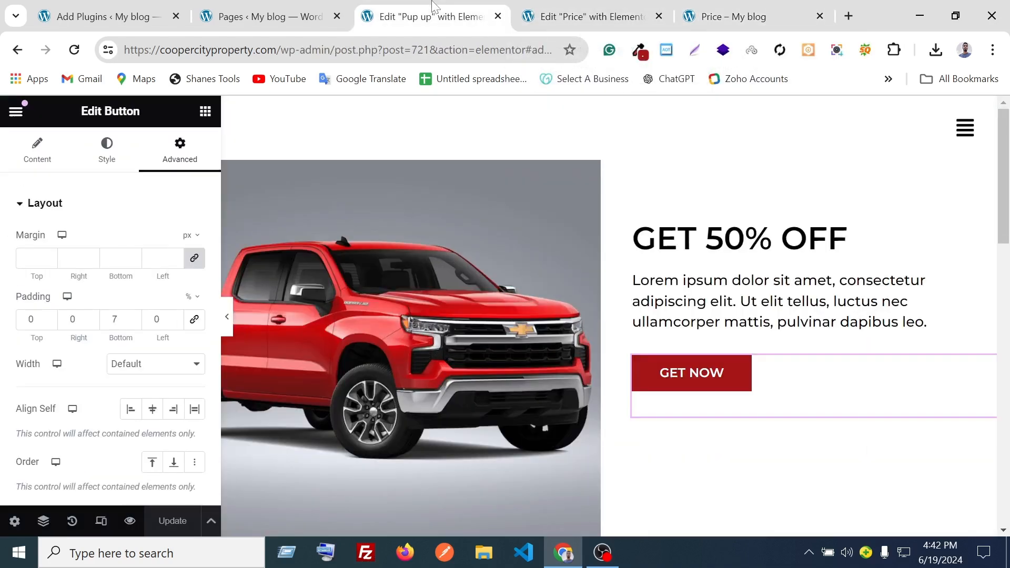
click(255, 14)
click(562, 7)
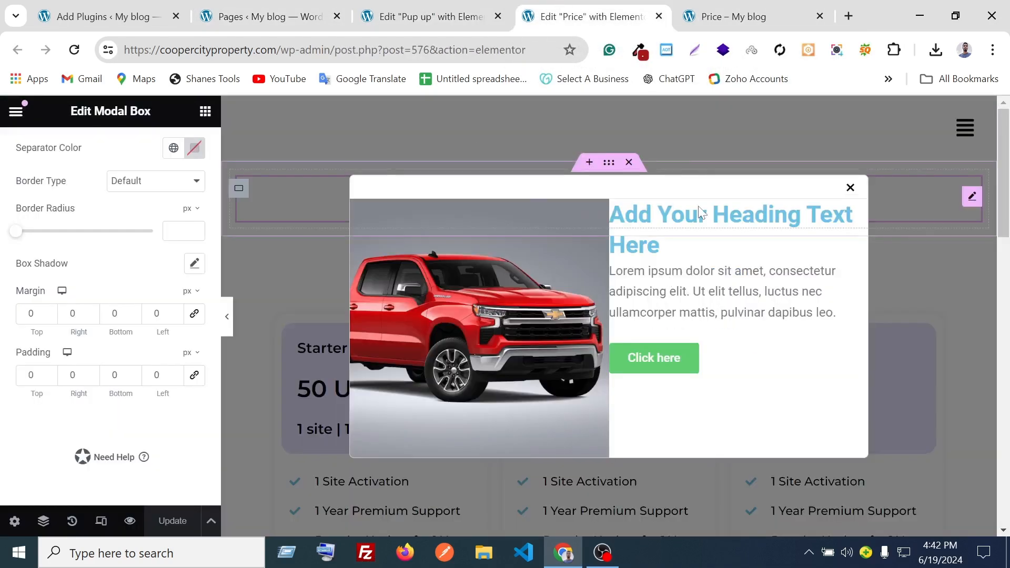
scroll(79, 168, up, 8)
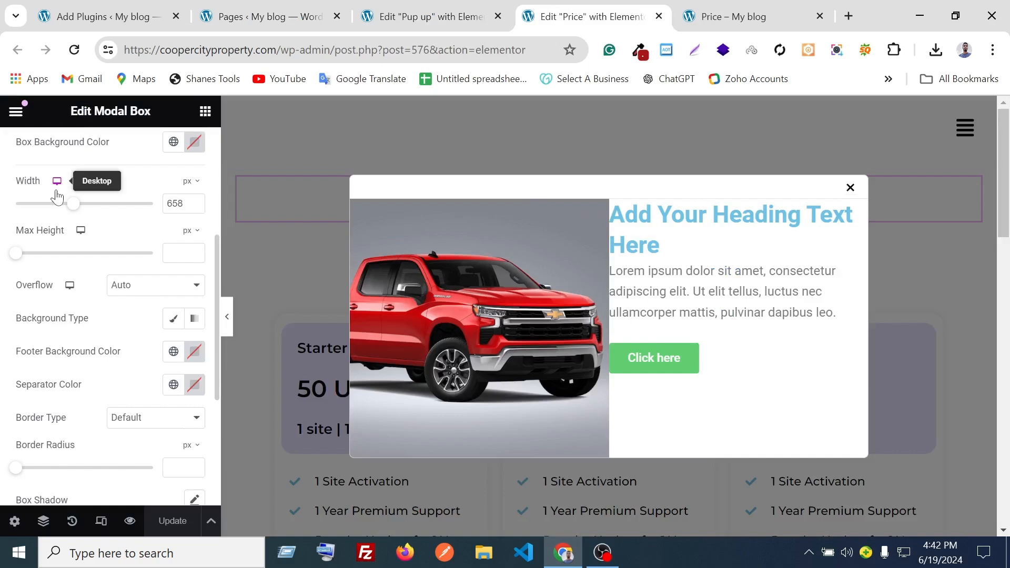
scroll(57, 227, down, 3)
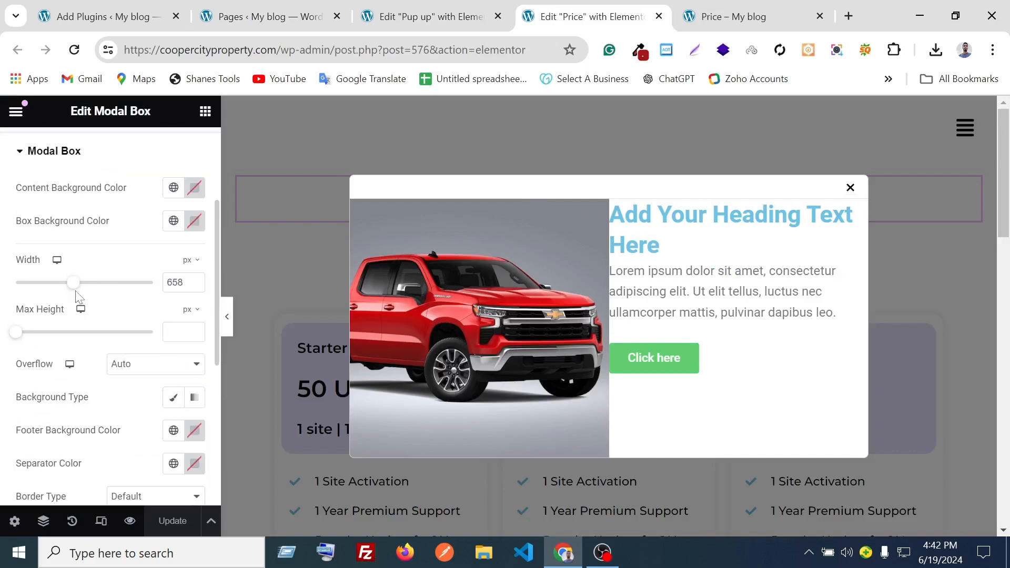
drag(75, 289, 85, 289)
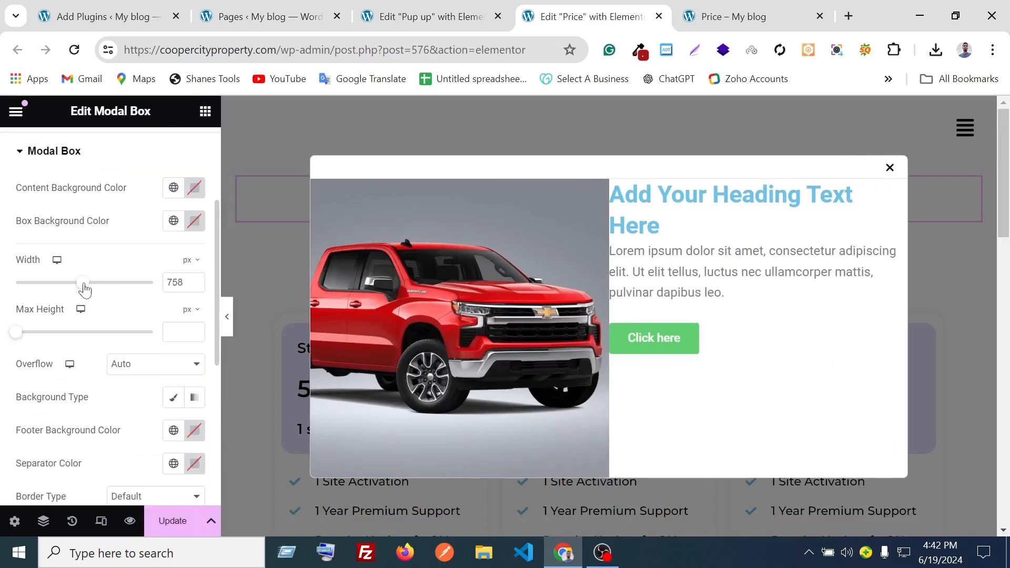
click(171, 521)
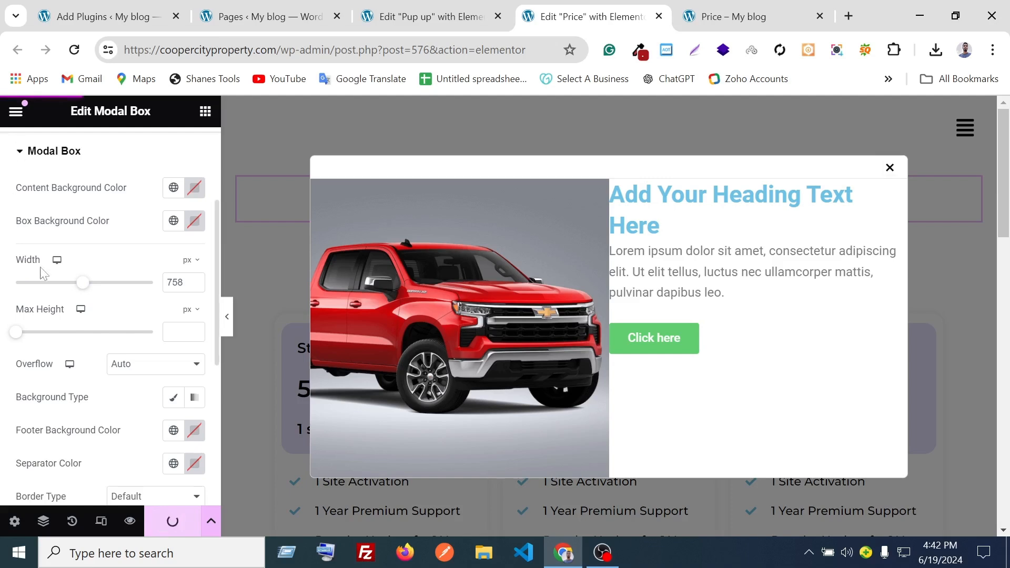
click(705, 5)
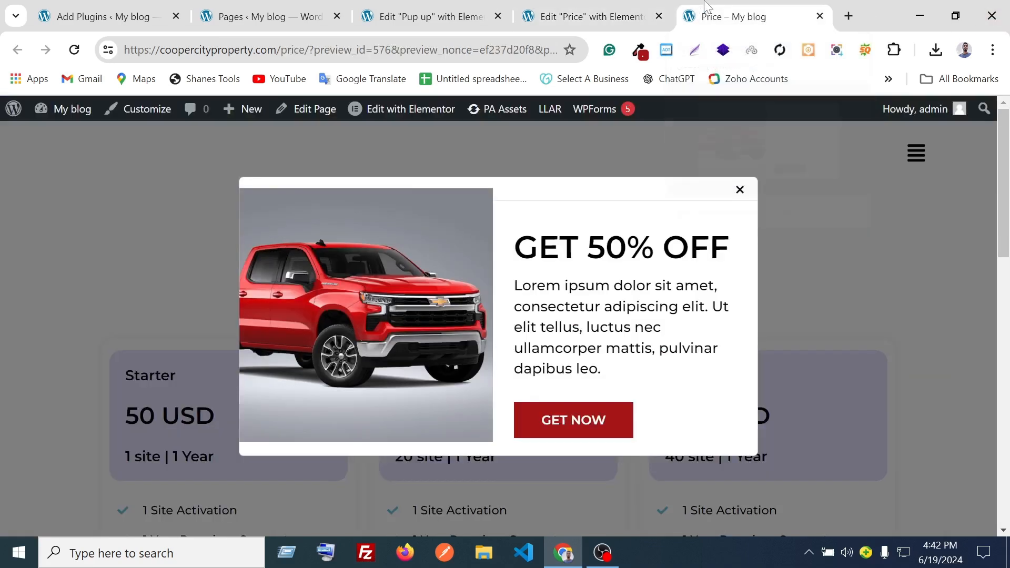
click(74, 50)
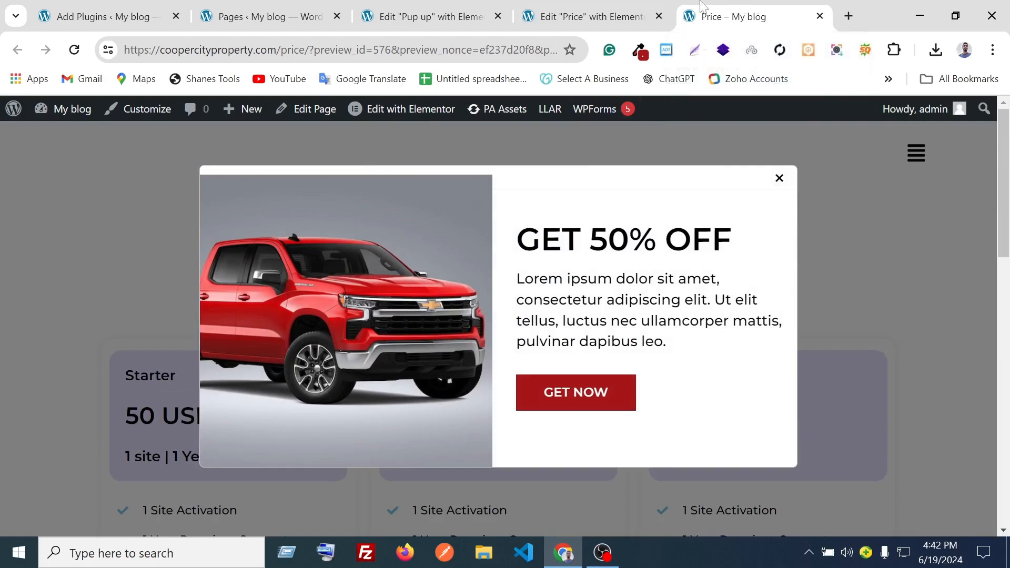
In the Pup up template, set the truck image's top margin to -8%, save, and reload the Price page preview.
click(426, 16)
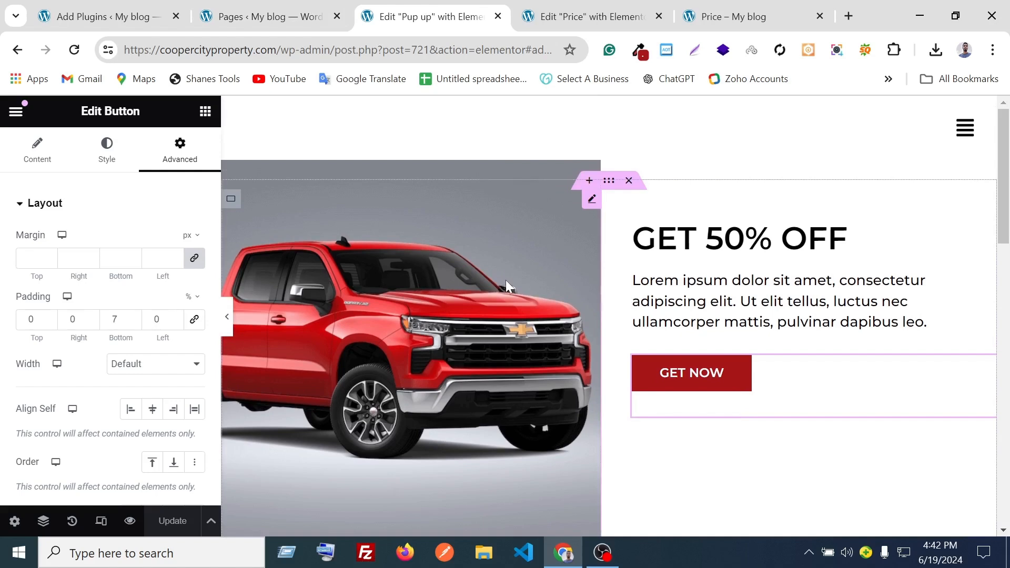
click(506, 280)
click(49, 261)
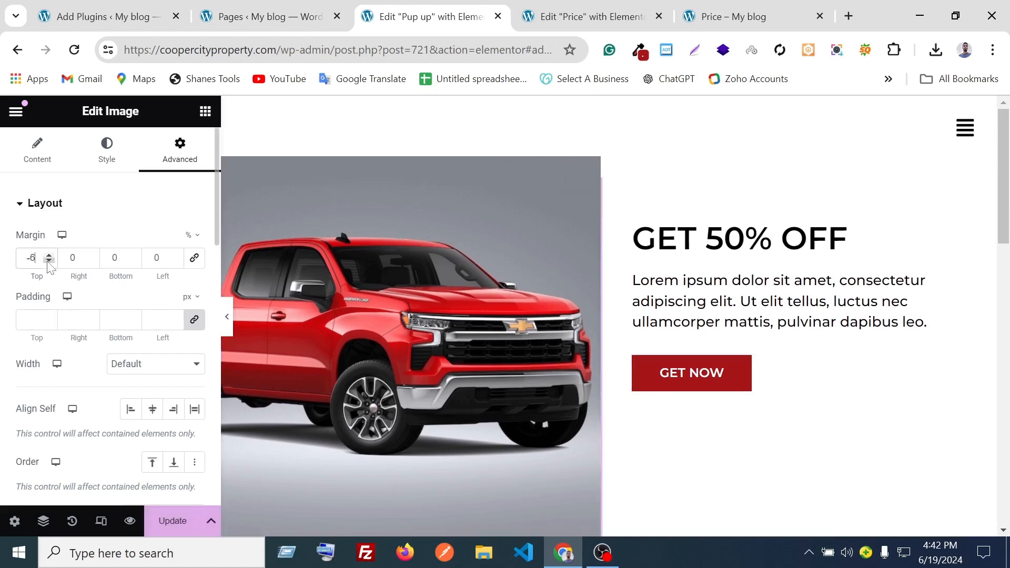
click(49, 262)
click(49, 261)
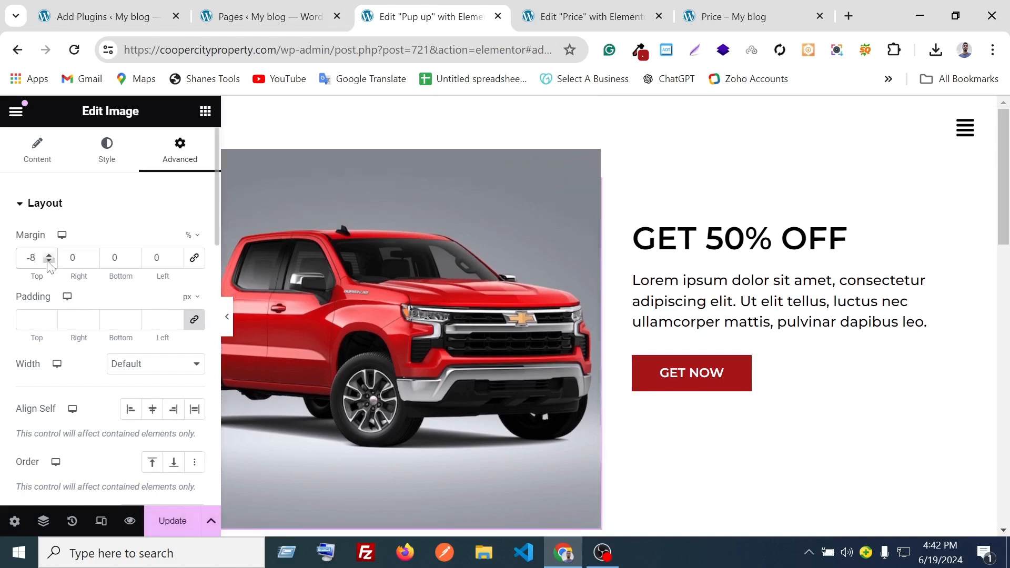
click(165, 524)
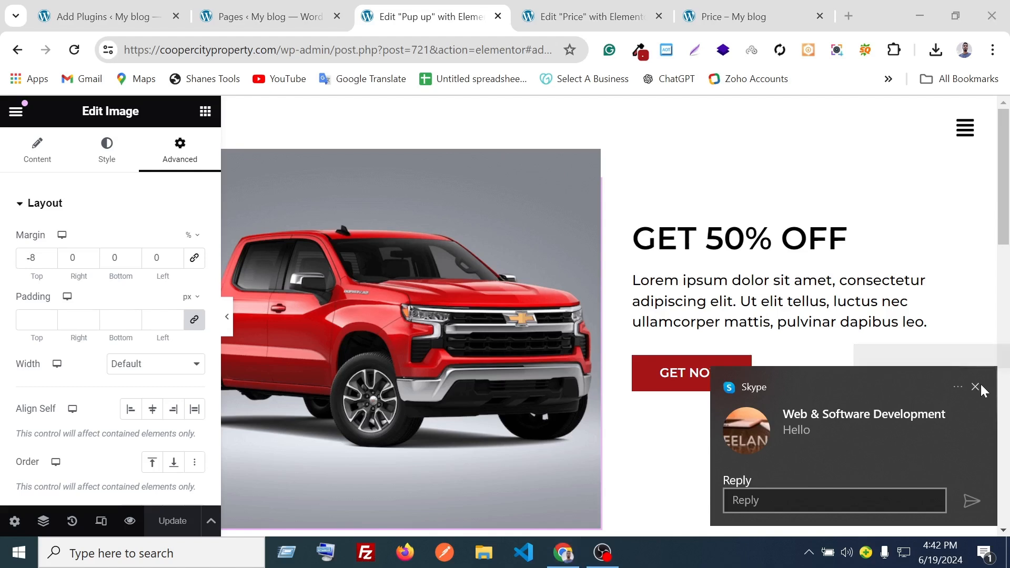
click(975, 387)
click(737, 16)
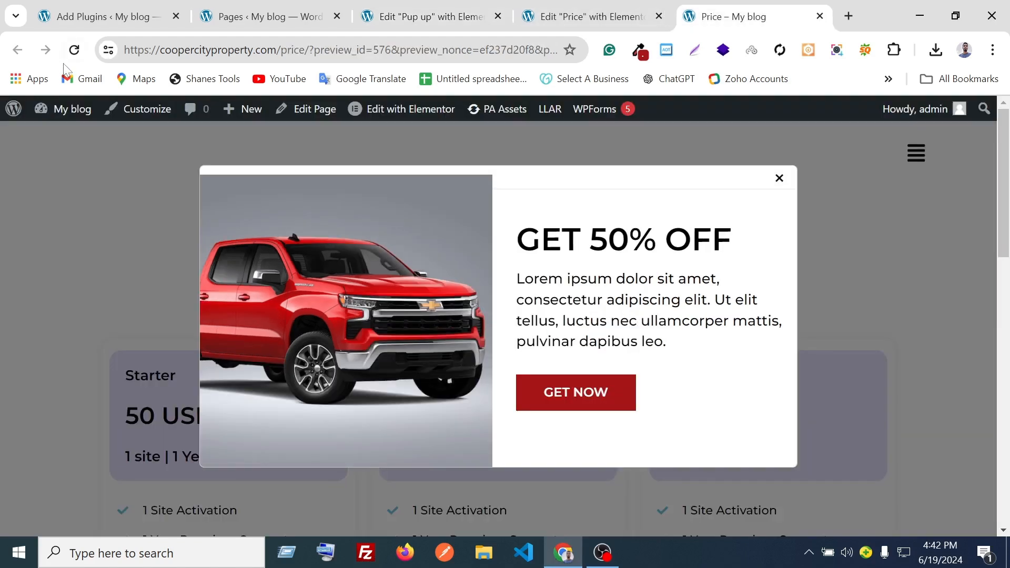
click(74, 51)
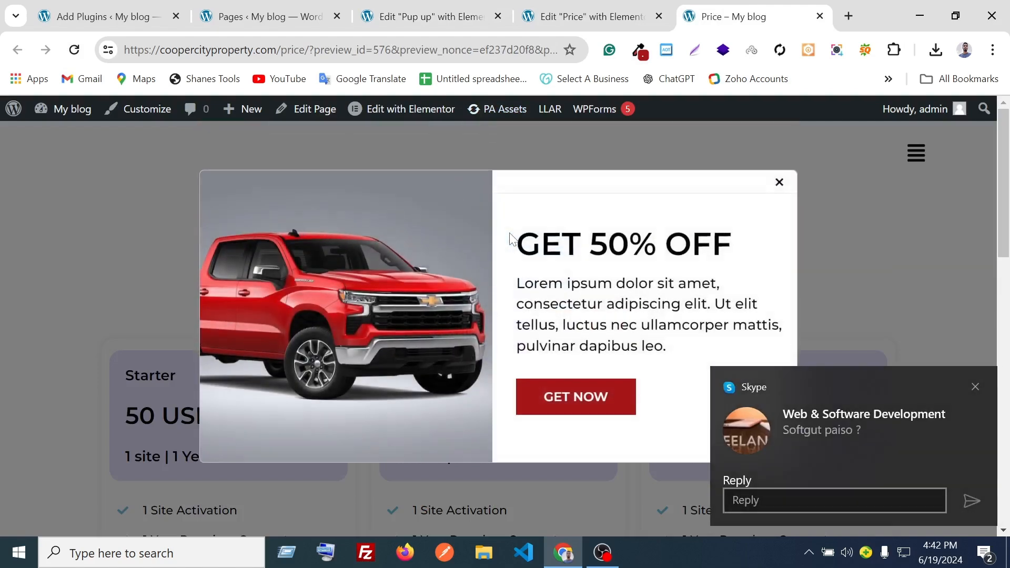
Dismiss the Skype notification and check the popup's layout in the Price page preview.
click(975, 386)
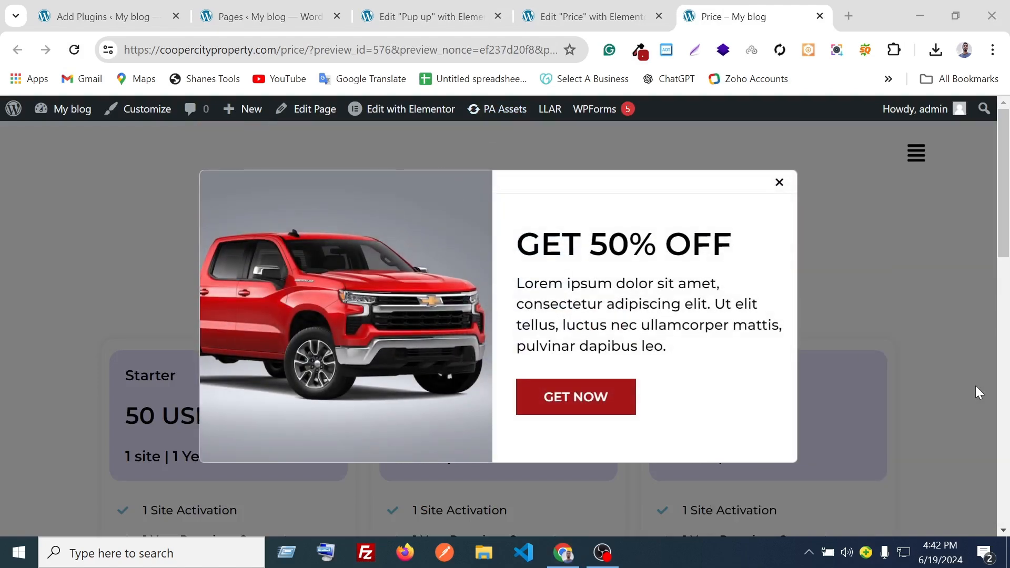
scroll(576, 284, down, 7)
scroll(609, 270, up, 7)
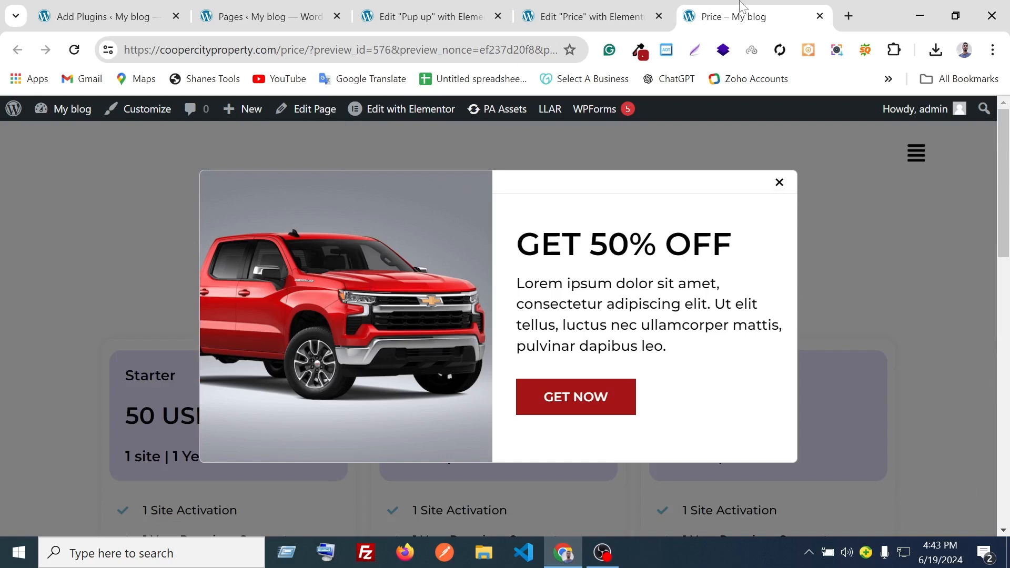
click(592, 16)
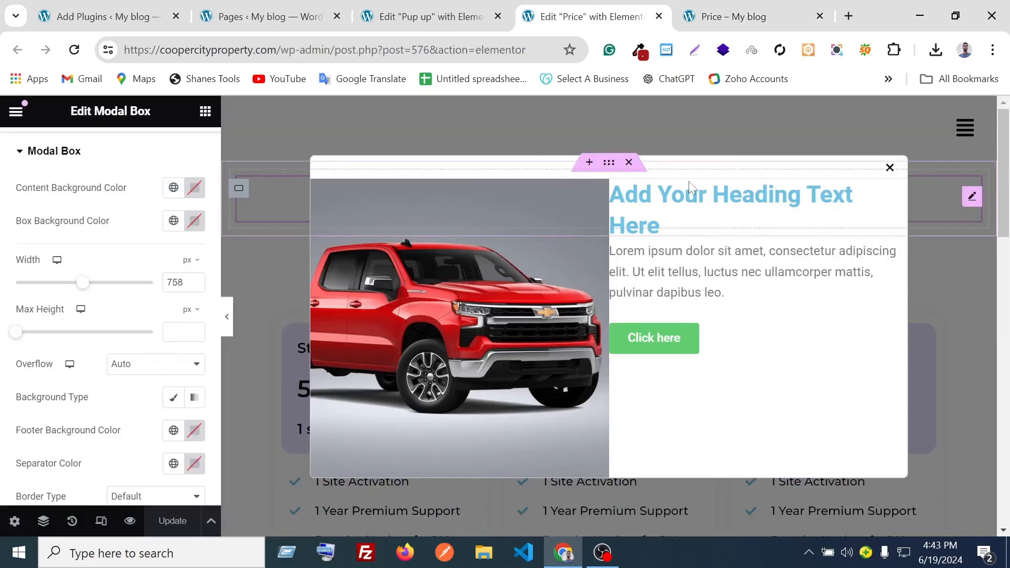
click(430, 16)
click(744, 16)
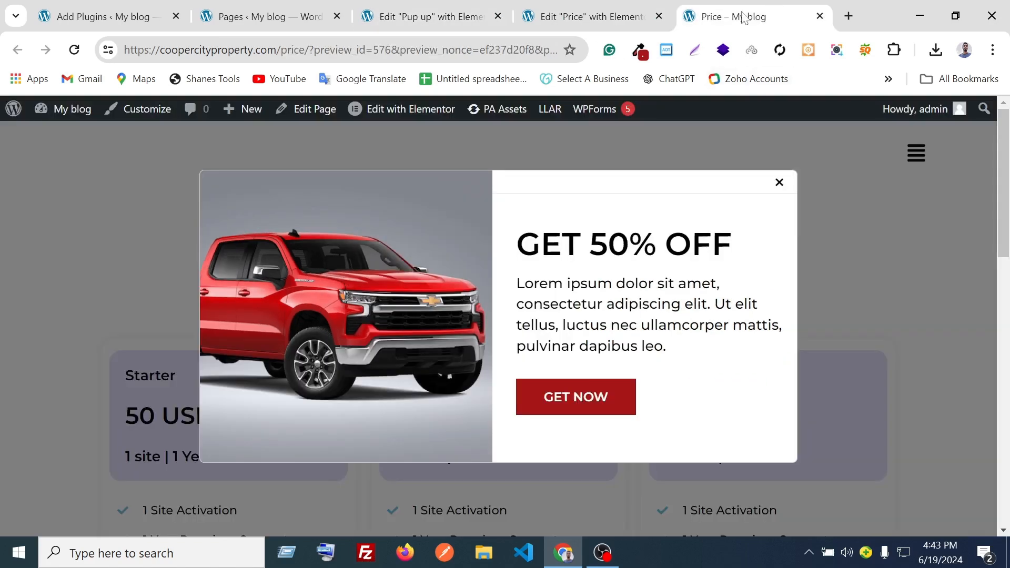
click(592, 10)
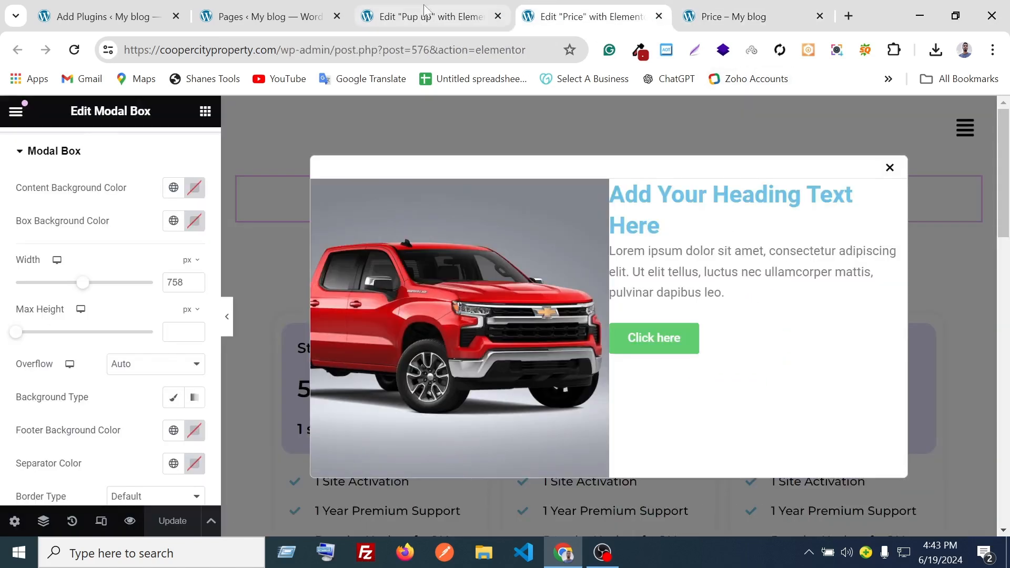
click(431, 10)
click(292, 7)
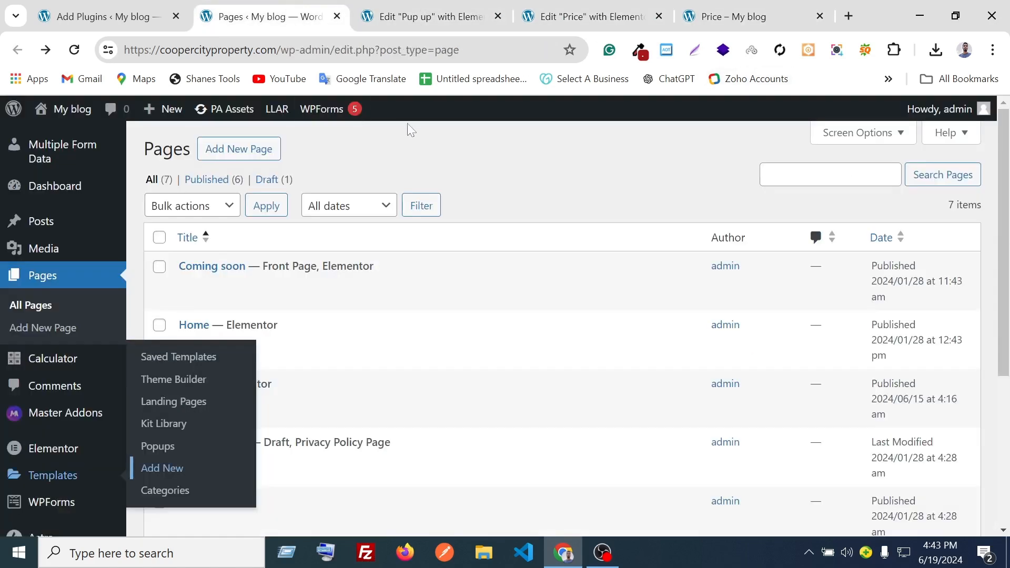
click(419, 7)
In the Price page editor, look through the modal box's style settings for the border and separator options.
click(552, 7)
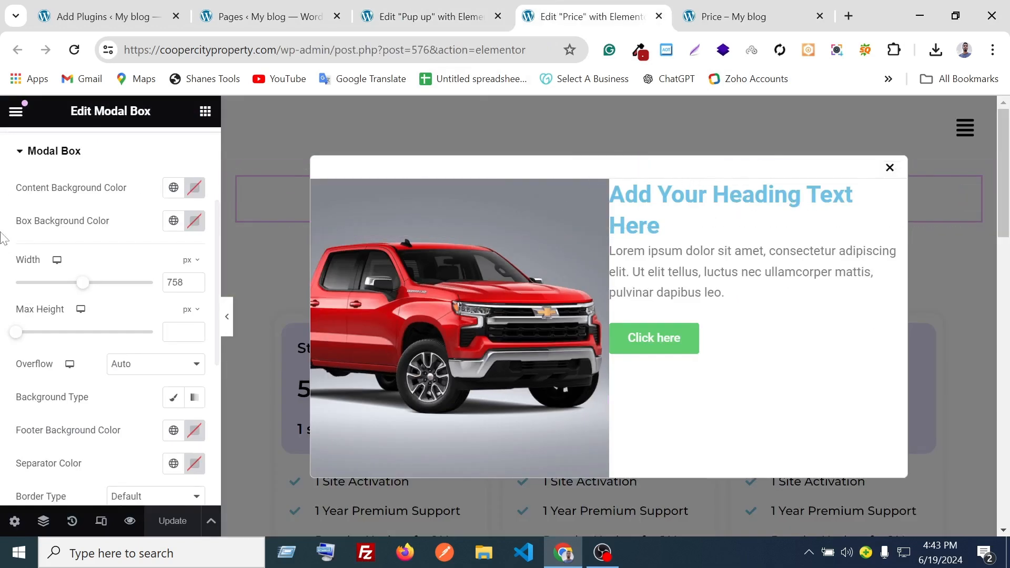
scroll(51, 189, up, 3)
scroll(90, 311, down, 9)
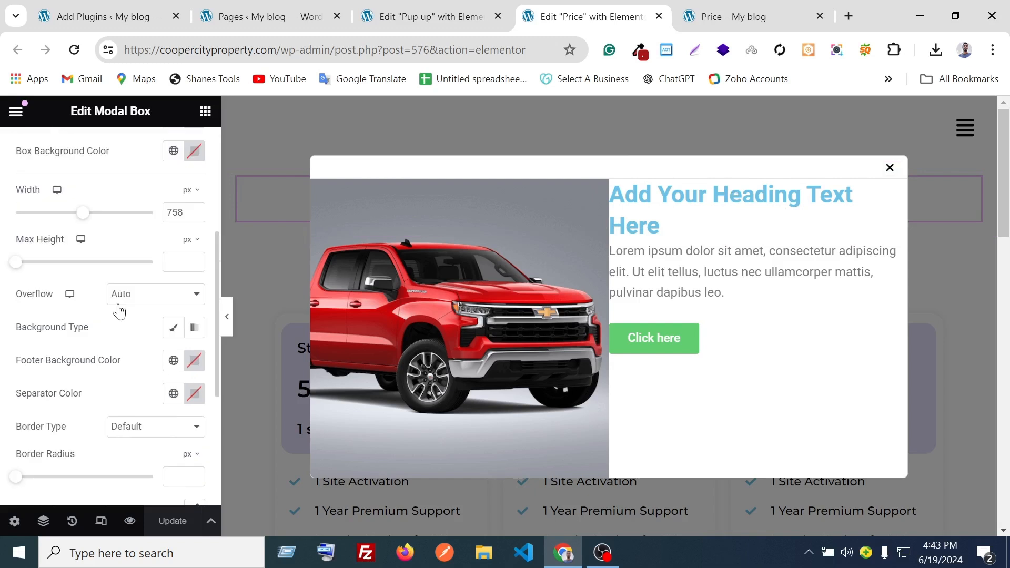
scroll(90, 384, up, 3)
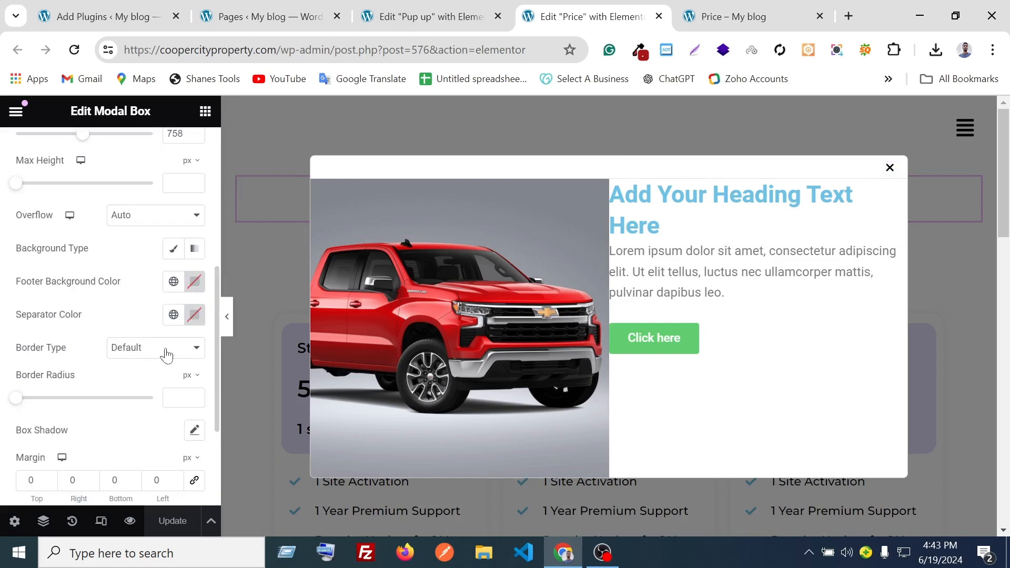
click(163, 352)
click(163, 353)
scroll(70, 280, up, 6)
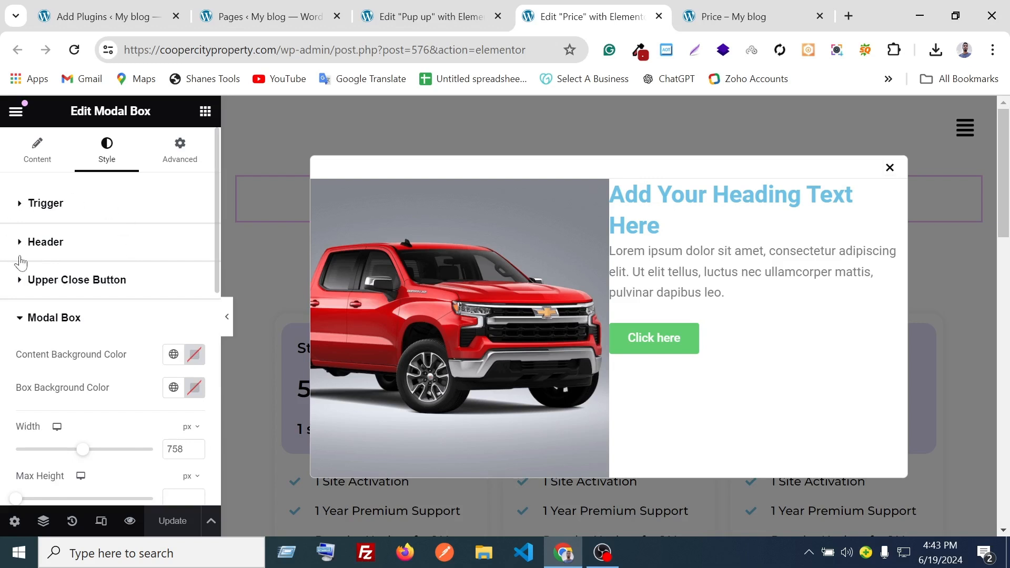
Set the border type of the modal box header to None and save the Price page.
click(33, 244)
scroll(97, 278, down, 1)
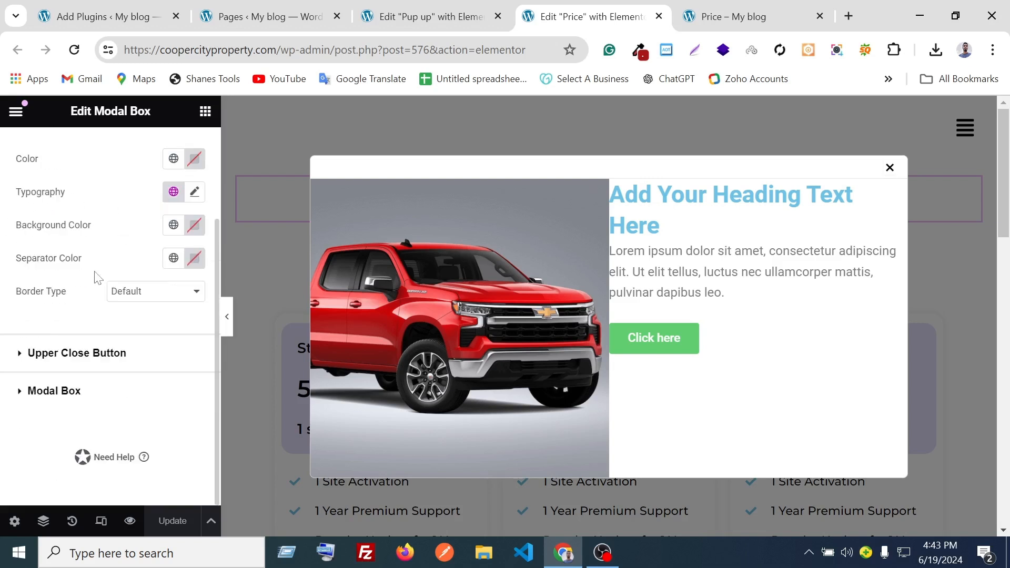
click(138, 293)
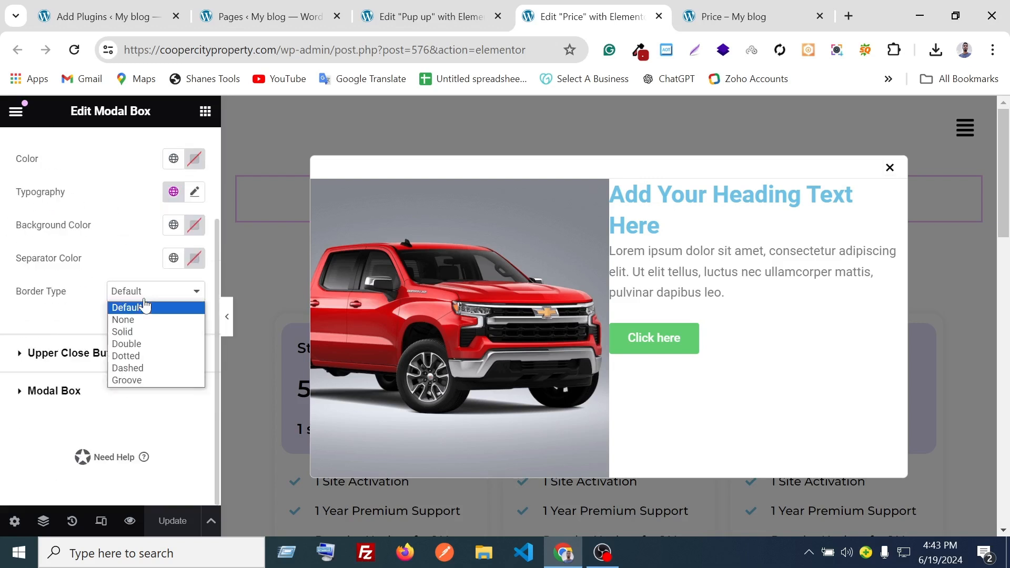
click(133, 334)
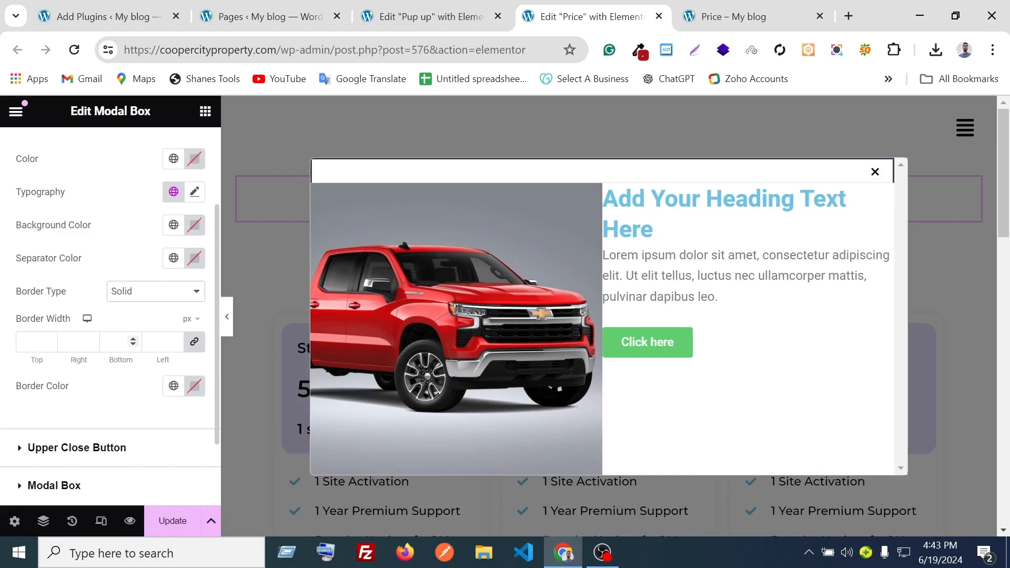
click(139, 292)
click(129, 318)
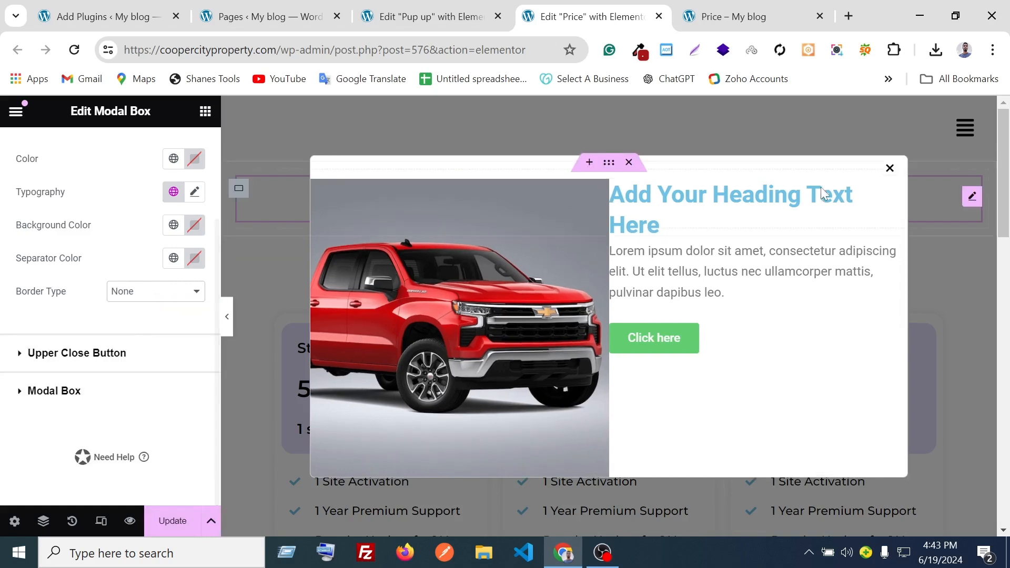
click(172, 521)
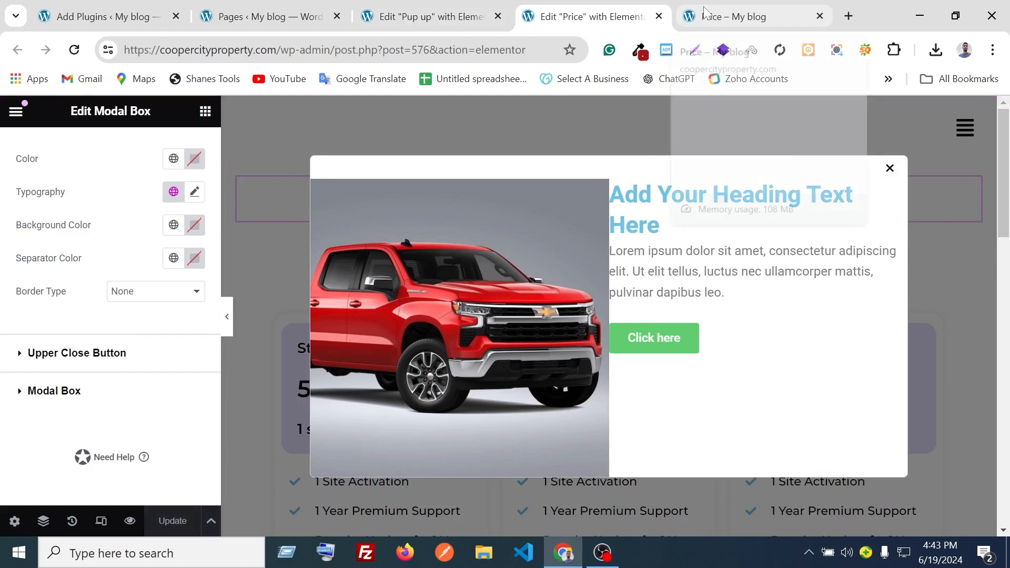
Reload the Price page preview, open the popup from the Premium Addons button to check its header, and close it.
click(676, 9)
click(77, 61)
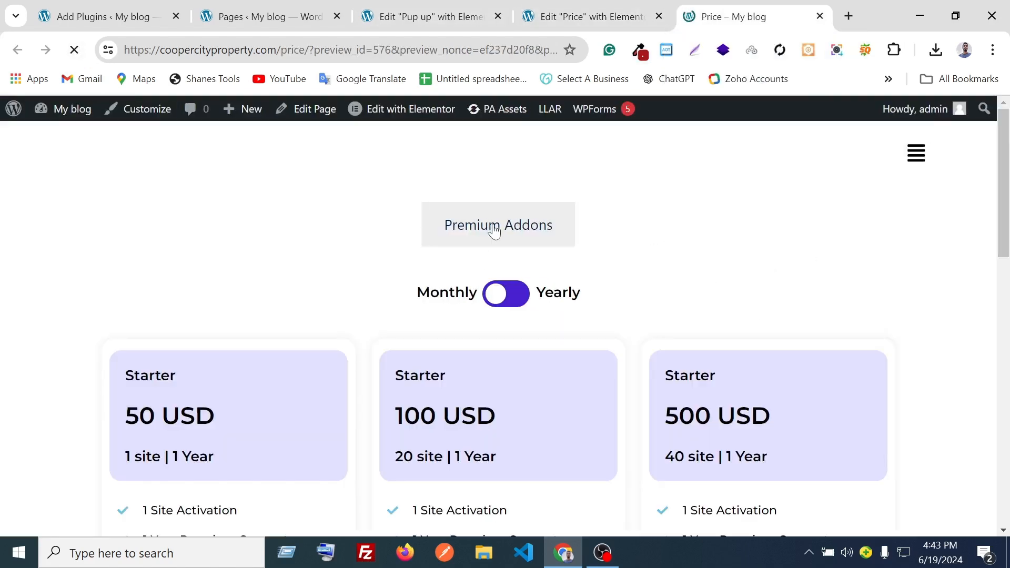
click(496, 223)
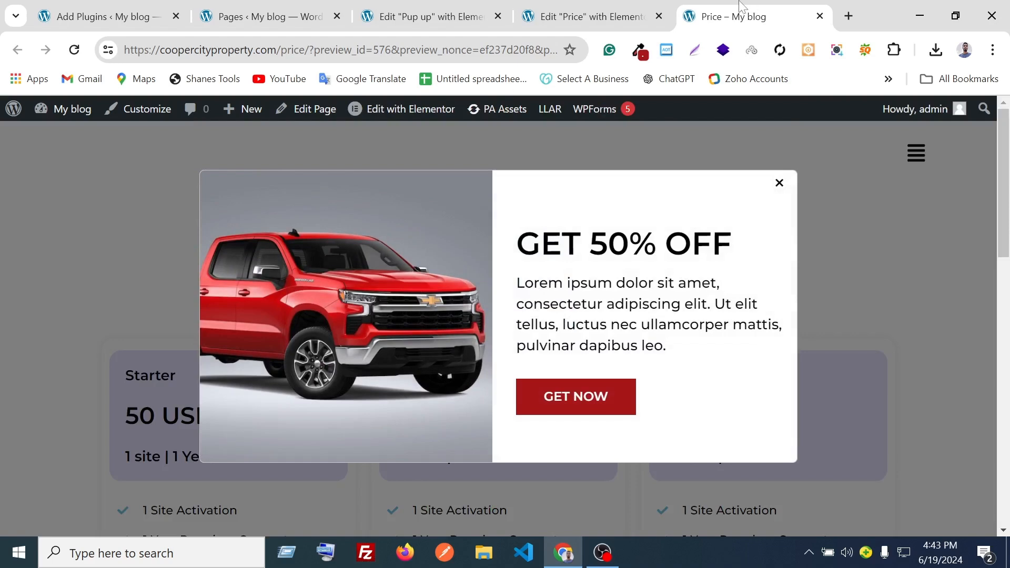
click(780, 183)
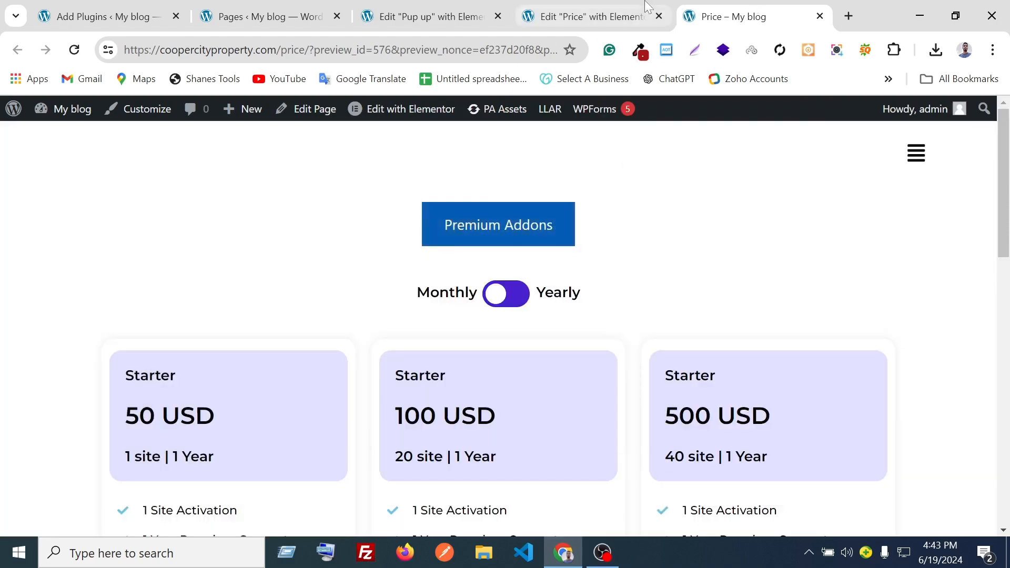
Close the modal in the Price page editor and look through the Modal Box widget's content settings.
click(584, 16)
click(890, 168)
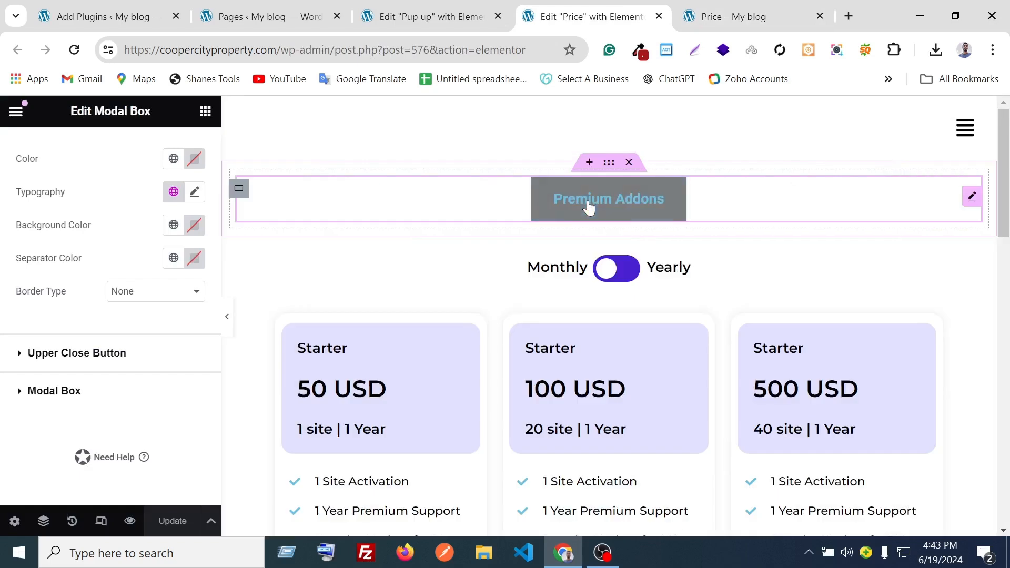
click(588, 201)
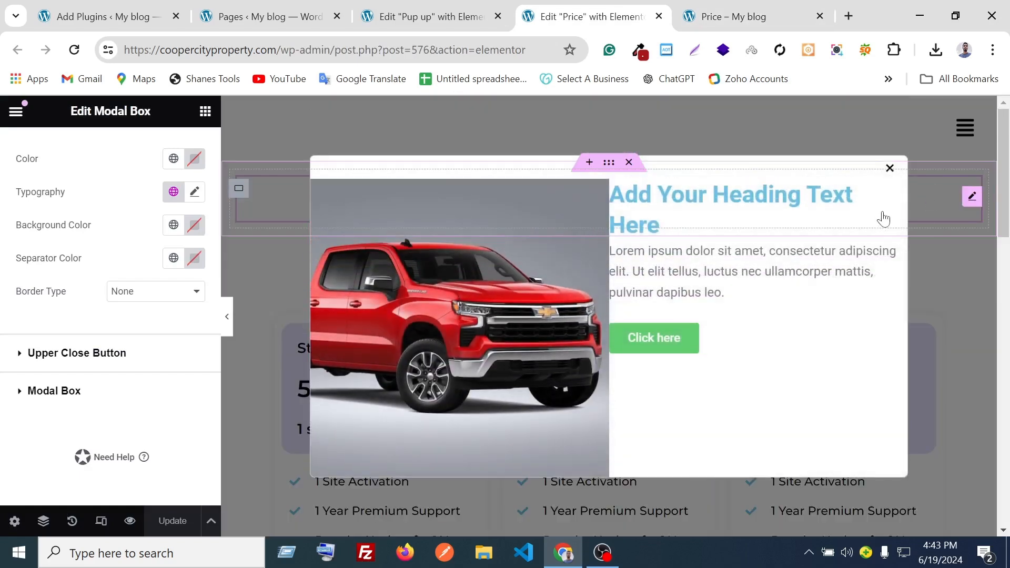
click(884, 219)
click(37, 150)
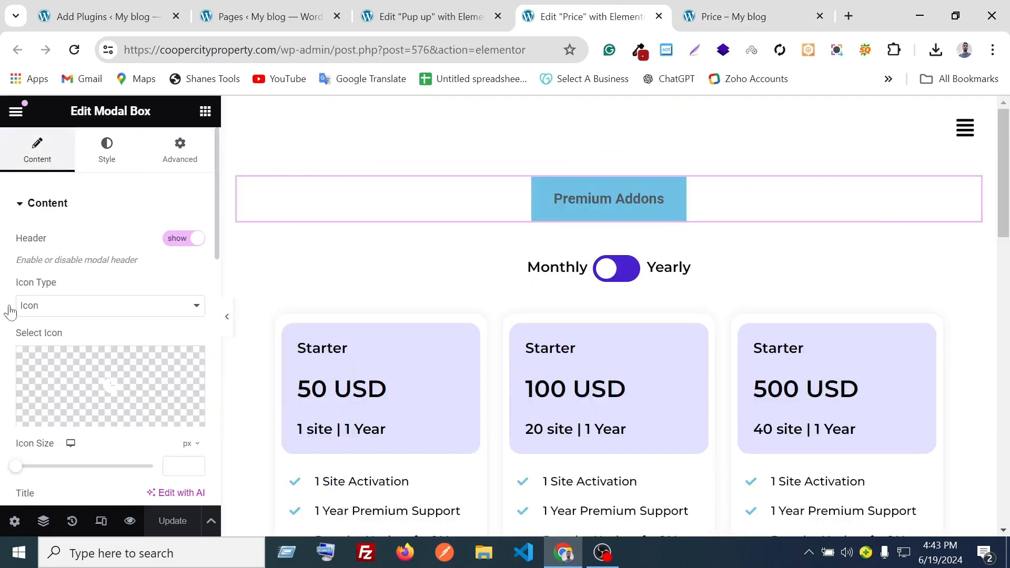
scroll(10, 312, down, 10)
scroll(21, 319, up, 12)
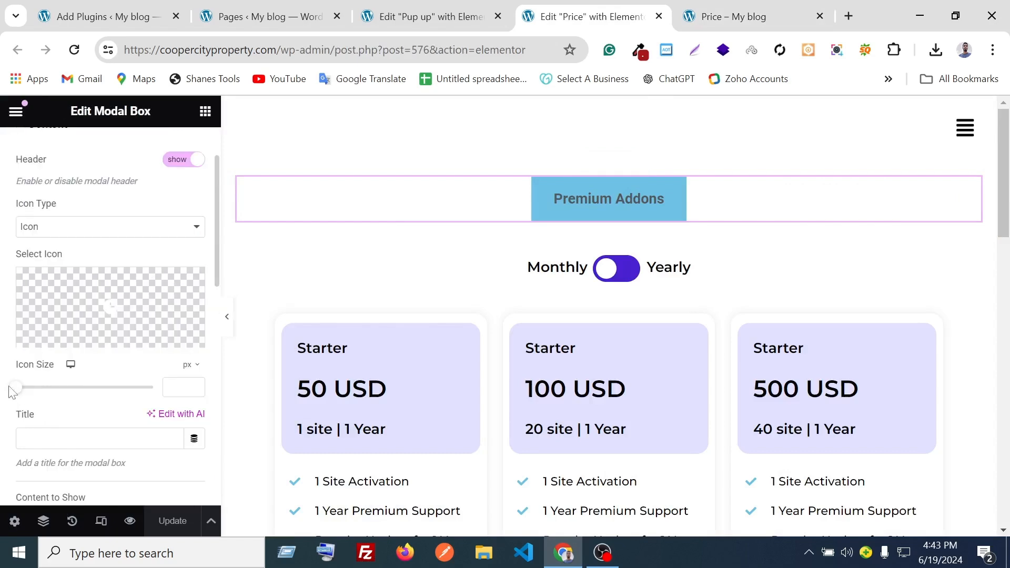
scroll(41, 341, down, 15)
scroll(42, 341, up, 5)
scroll(135, 209, down, 6)
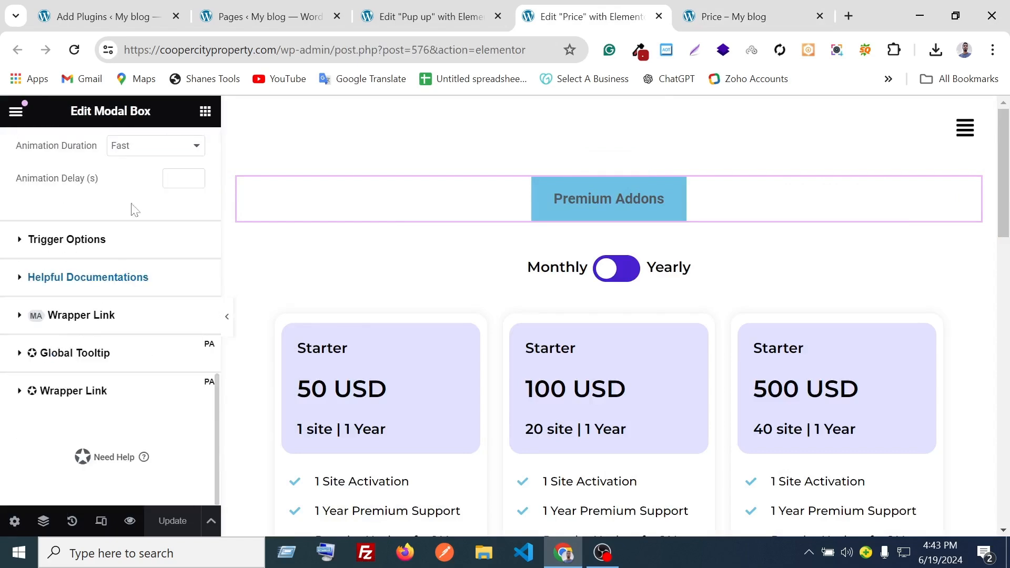
Set the modal box's trigger to On Page Load and save the Price page.
click(43, 257)
scroll(89, 261, down, 3)
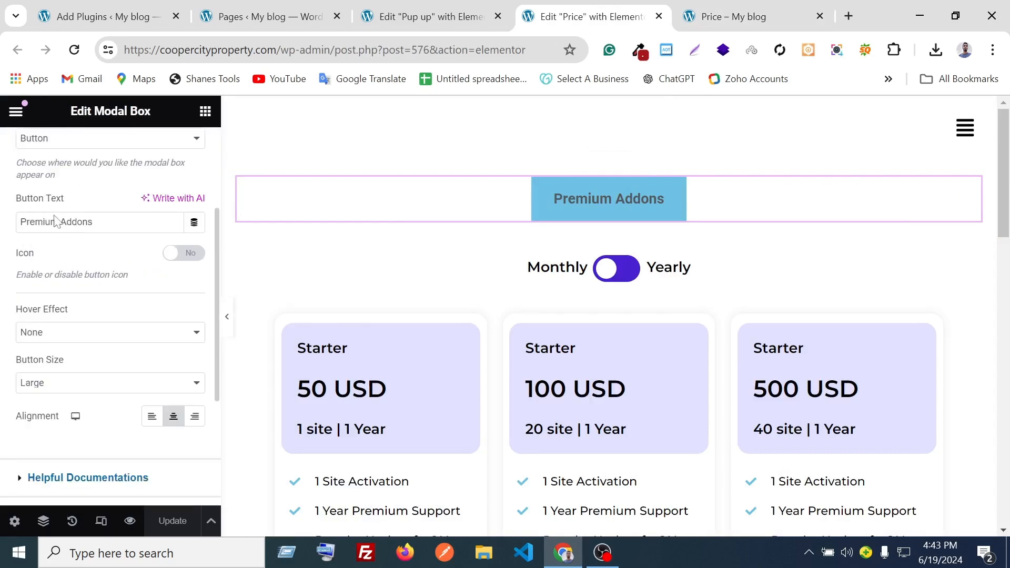
scroll(54, 220, up, 2)
click(72, 217)
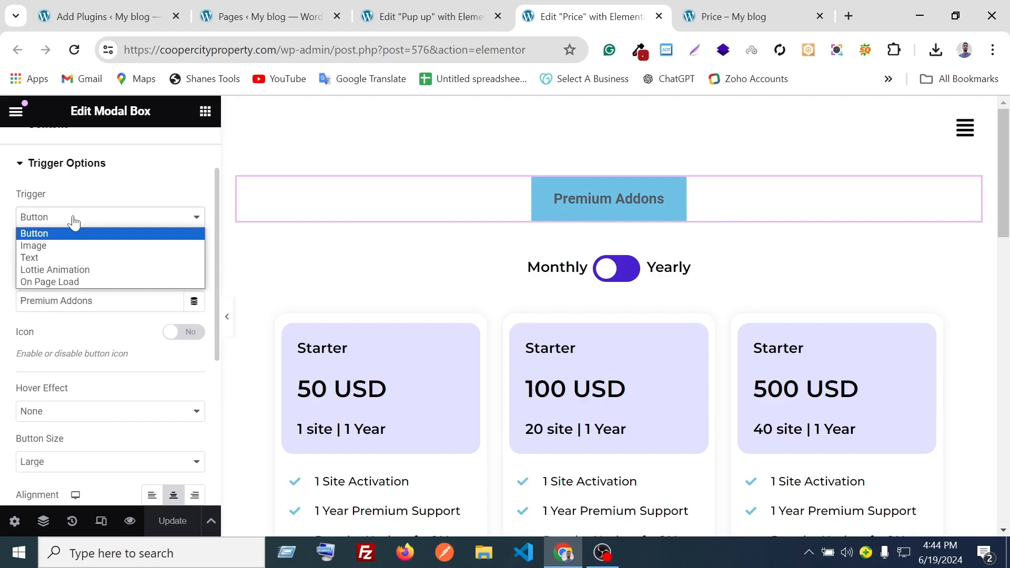
click(49, 284)
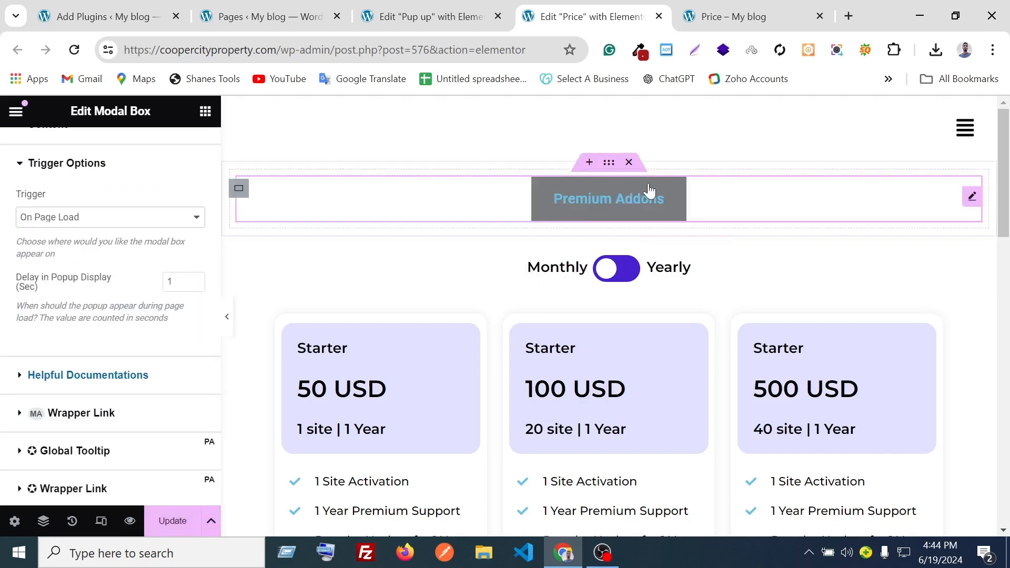
click(177, 521)
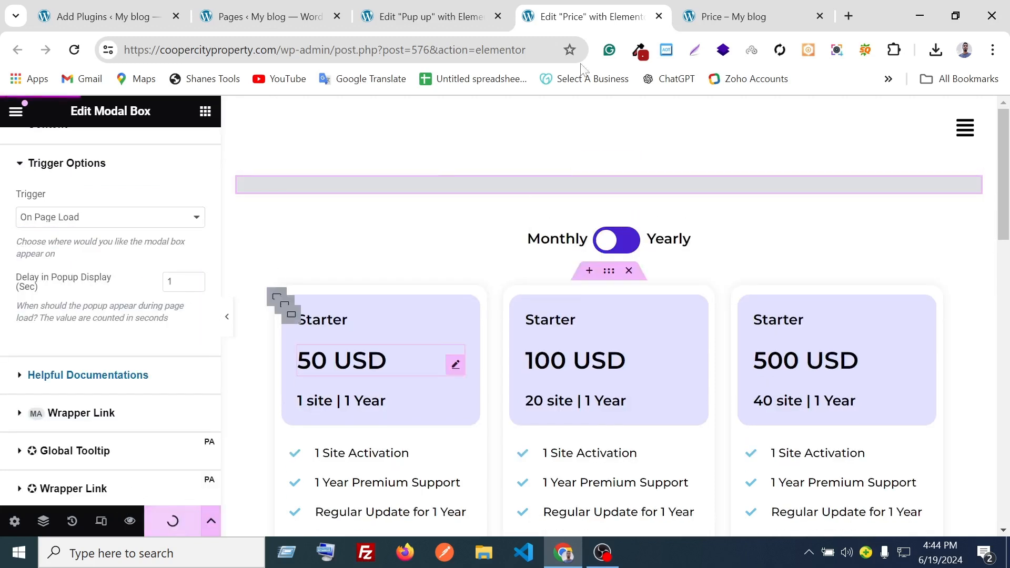
Reload the Price page preview, examine the popup that opens on page load, and close it.
click(759, 7)
click(75, 49)
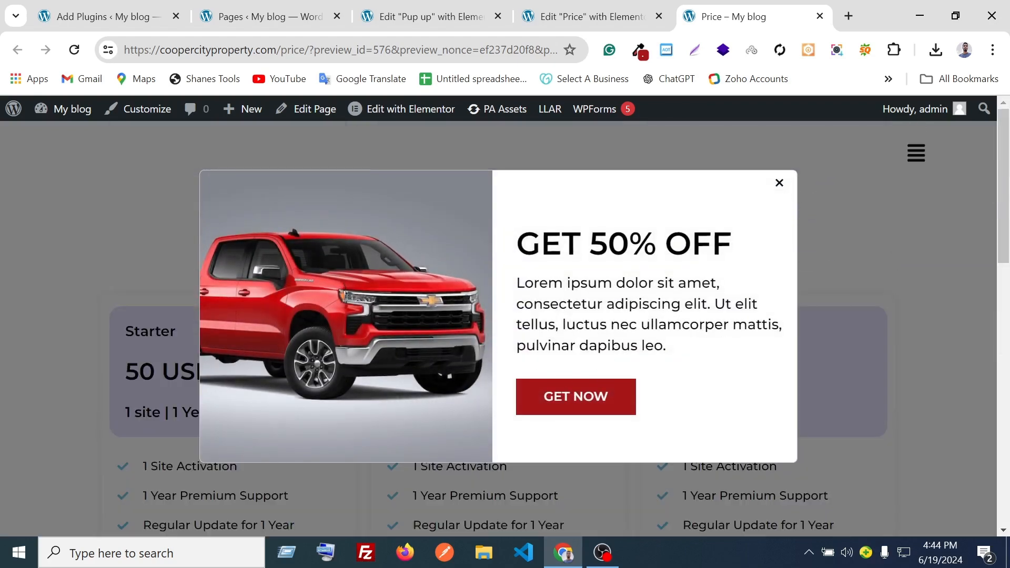
scroll(350, 240, down, 6)
scroll(350, 240, up, 6)
drag(447, 245, 663, 354)
drag(665, 244, 694, 310)
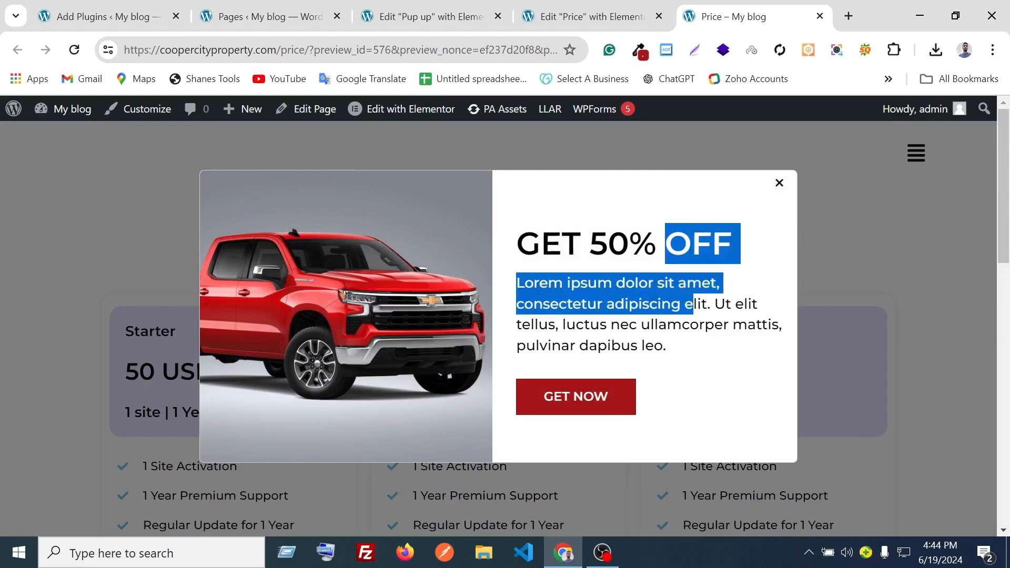
drag(582, 245, 621, 326)
click(615, 273)
click(779, 182)
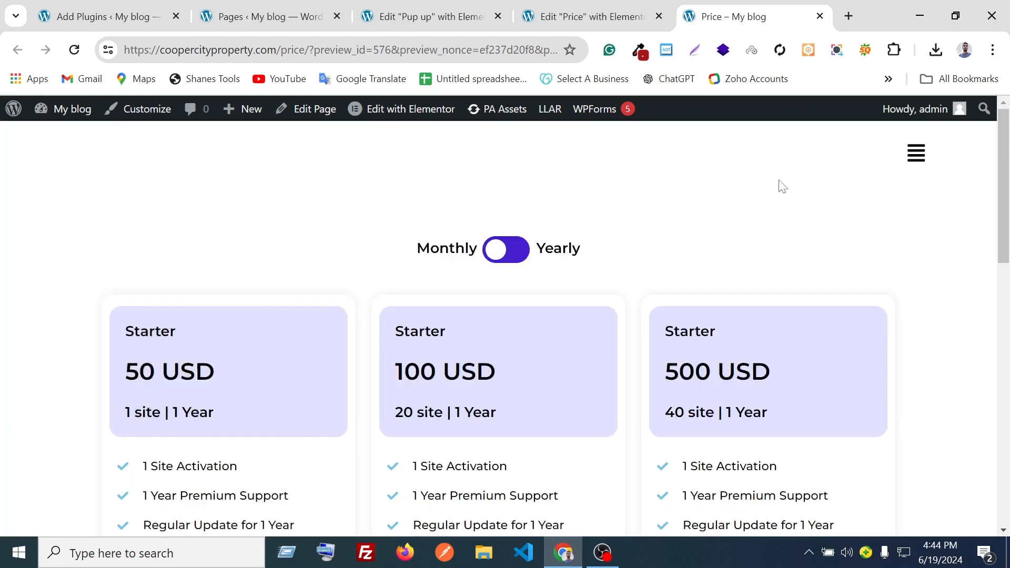
Open the navigation menu on the Price page preview and try its Video link.
click(916, 152)
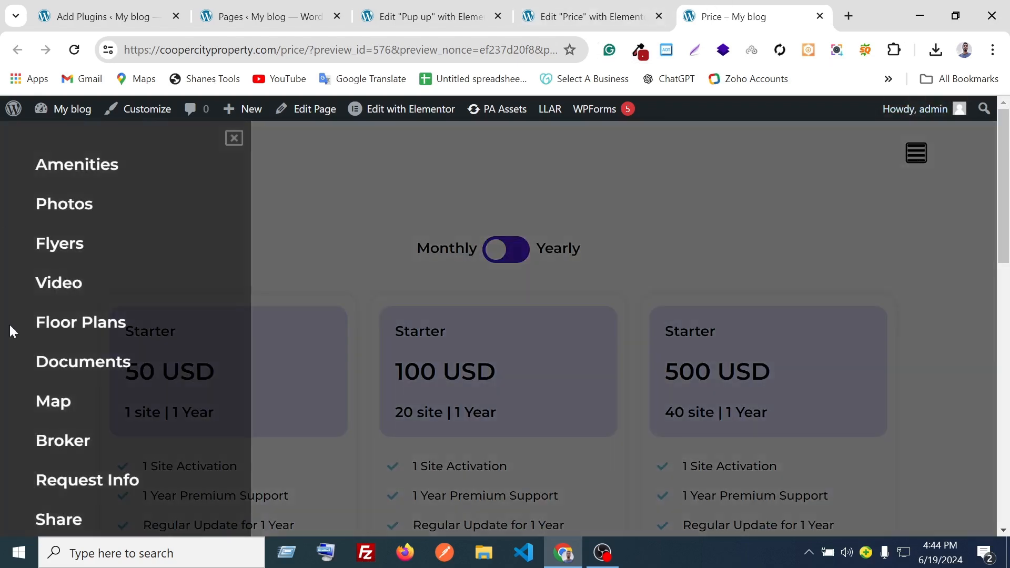
click(61, 288)
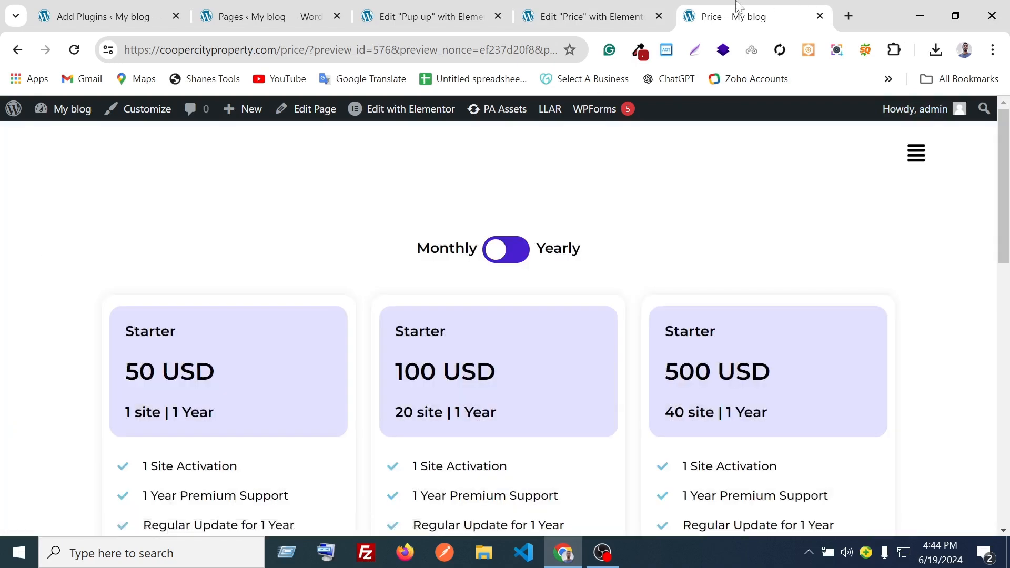
click(454, 7)
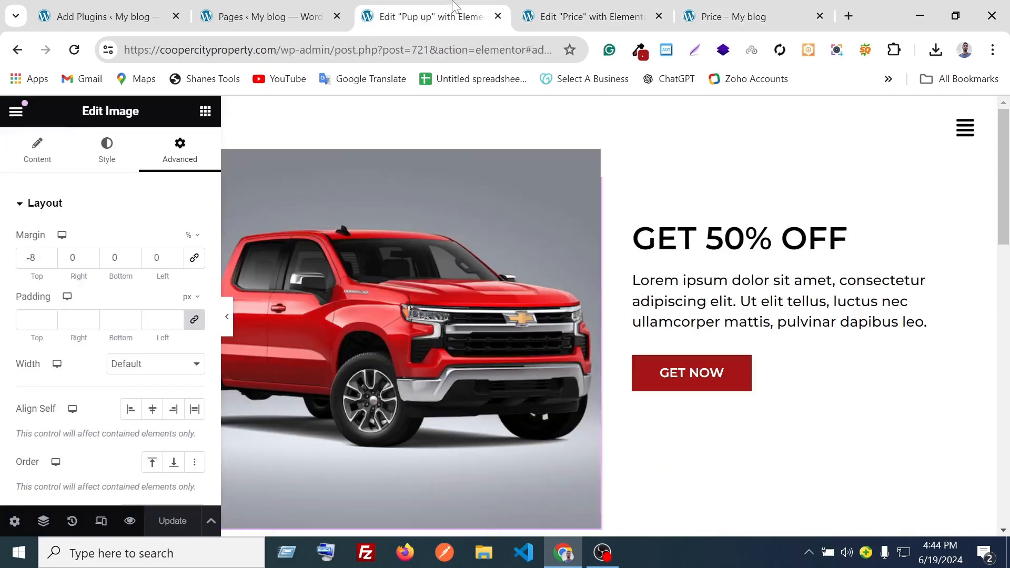
click(264, 16)
scroll(521, 147, down, 1)
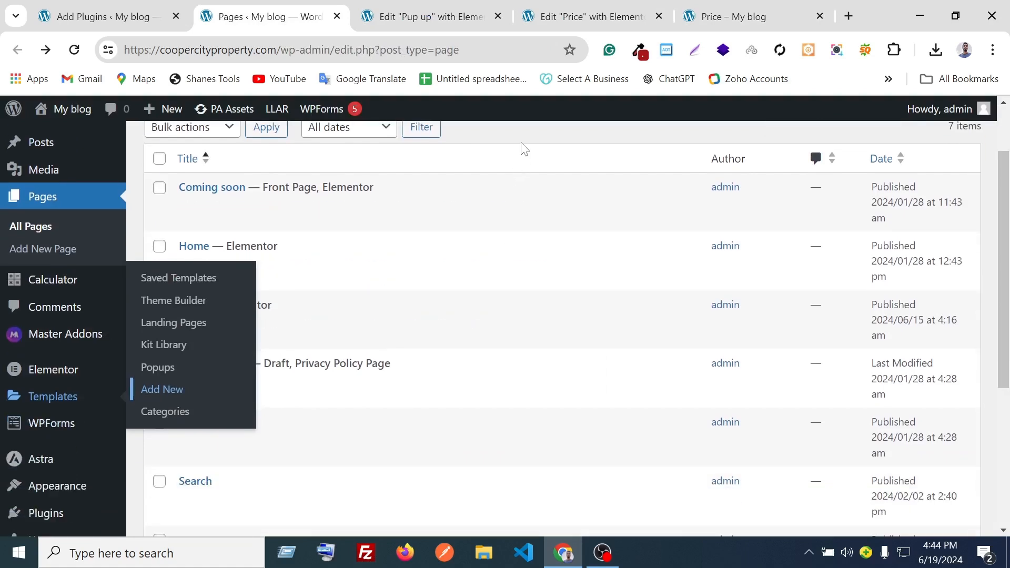
scroll(421, 248, down, 1)
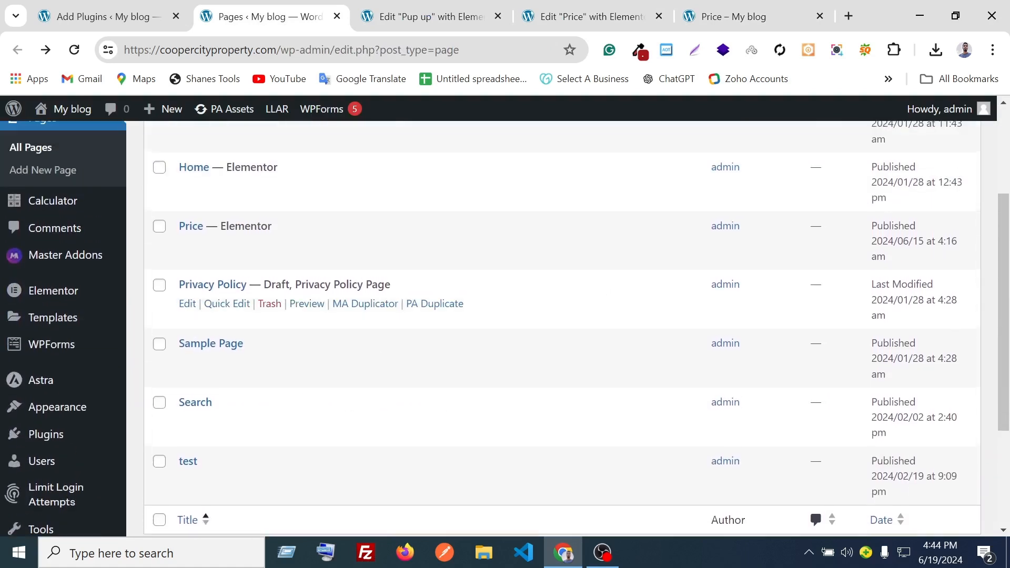
View the live Sample Page in a new tab from the Pages list to check whether the popup appears there.
middle_click(299, 363)
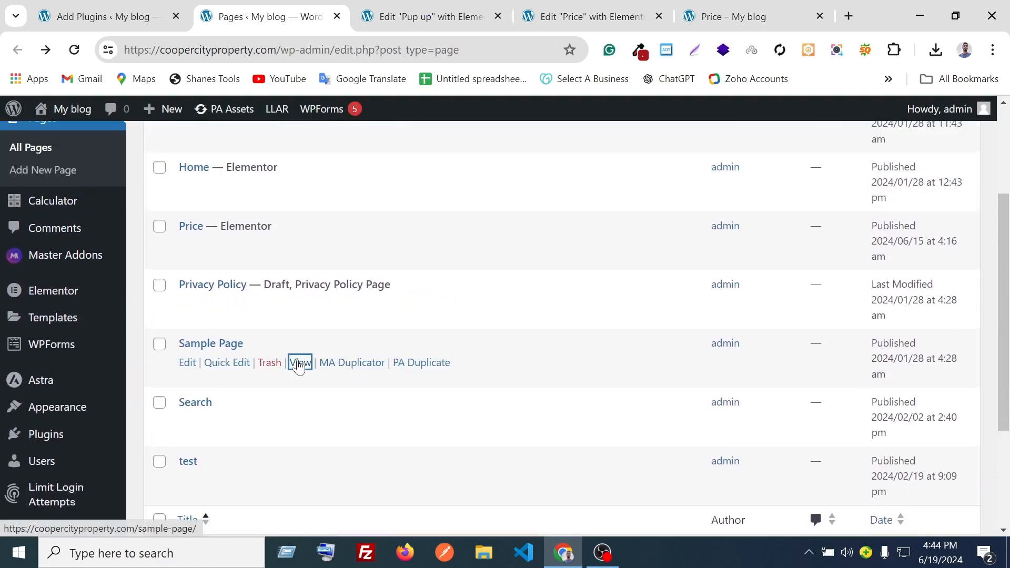
scroll(324, 250, up, 1)
scroll(324, 250, up, 2)
click(332, 6)
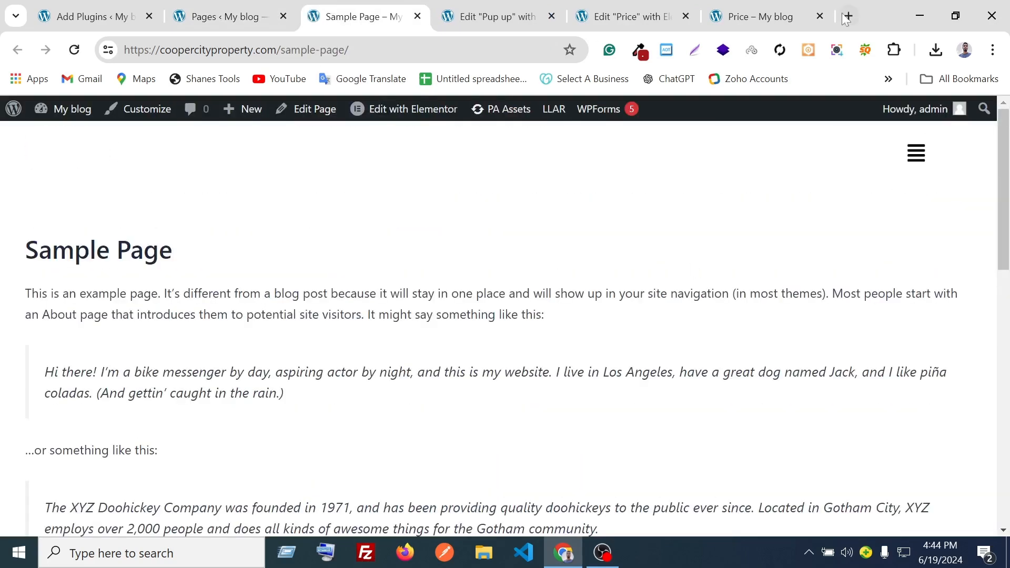
Reload the Price page preview, close the popup that opens on page load, and look over the page down to its footer.
click(775, 8)
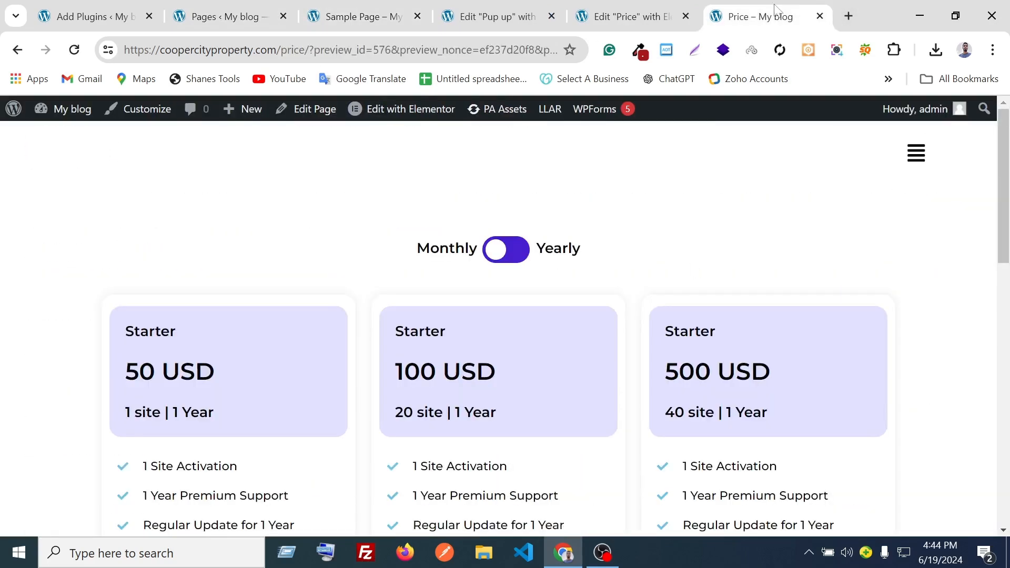
click(635, 17)
click(729, 16)
click(74, 50)
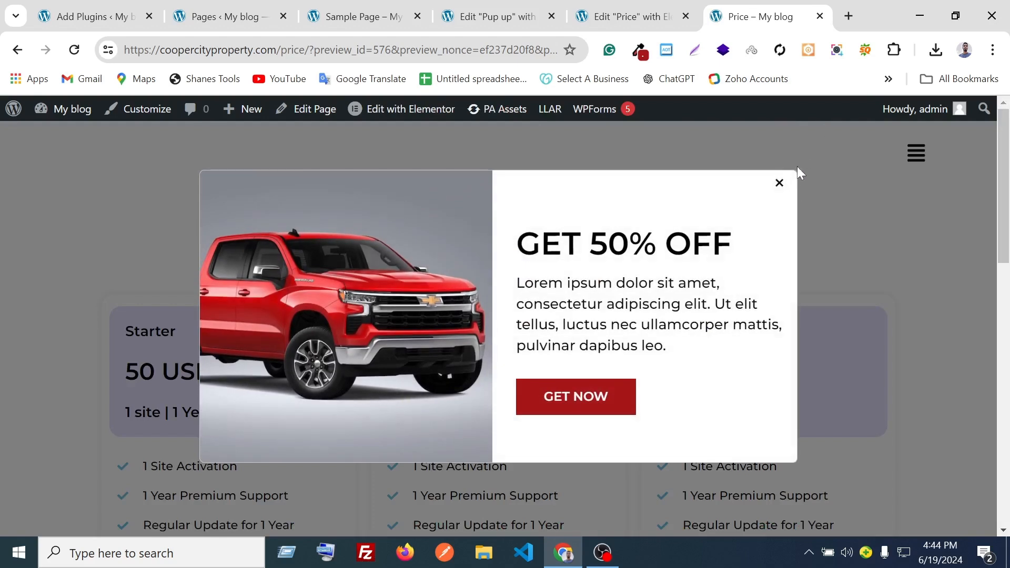
click(780, 184)
scroll(544, 252, down, 7)
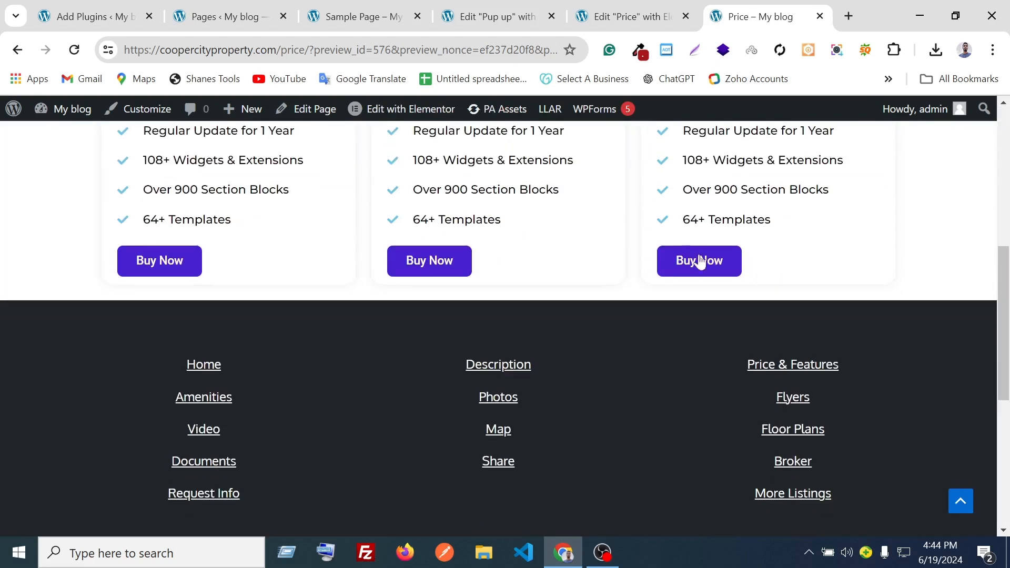
scroll(637, 323, up, 7)
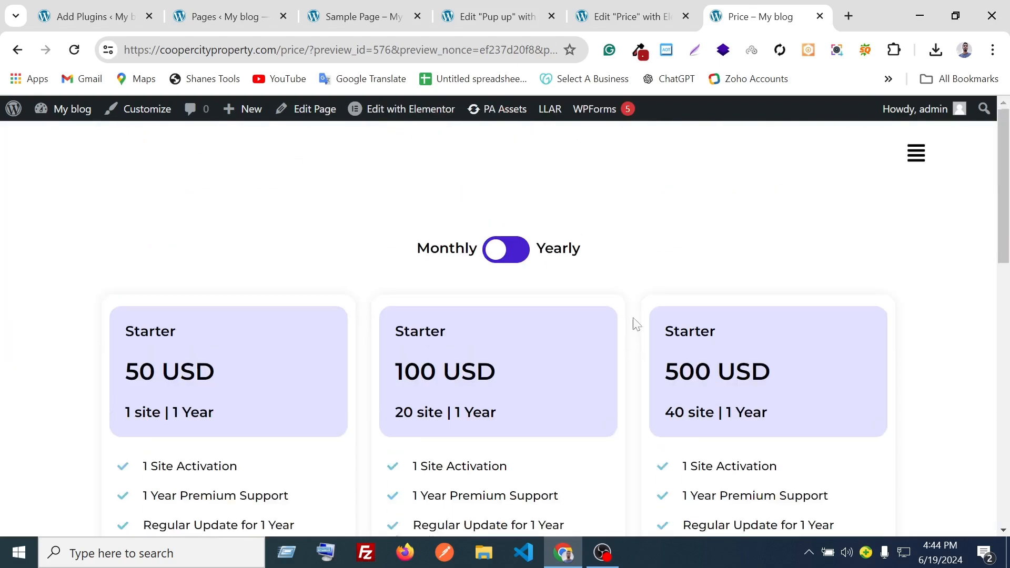
Return to the Pages admin screen and open the Elementor Header & Footer Builder in a new tab.
click(629, 7)
click(504, 6)
click(391, 7)
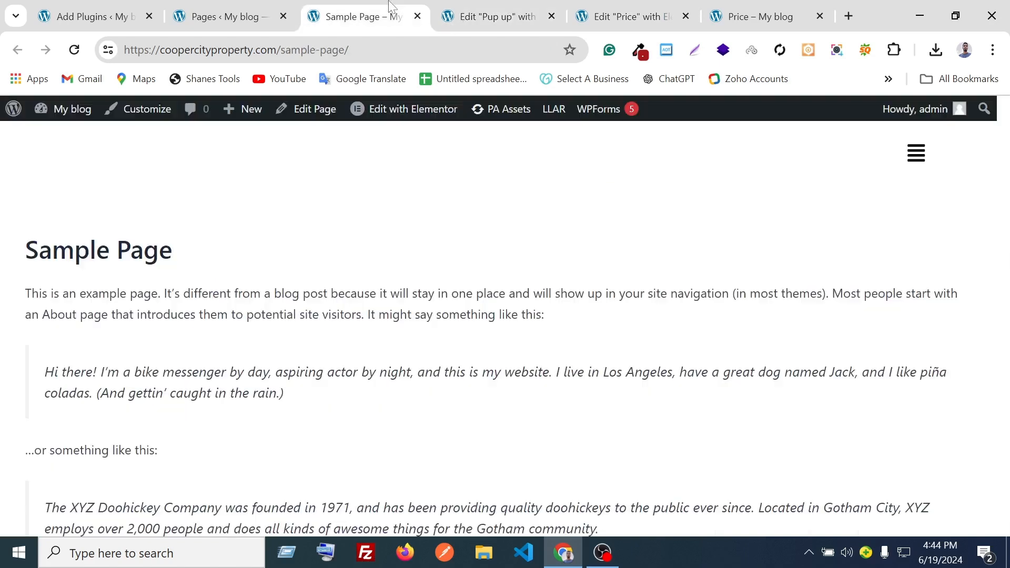
click(224, 17)
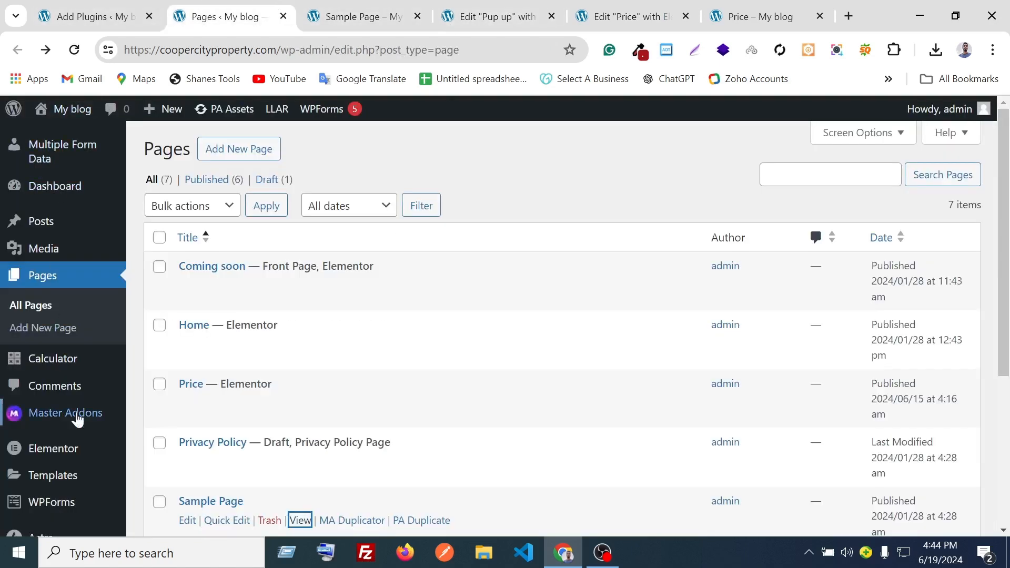
scroll(79, 416, down, 6)
mouse_move(68, 256)
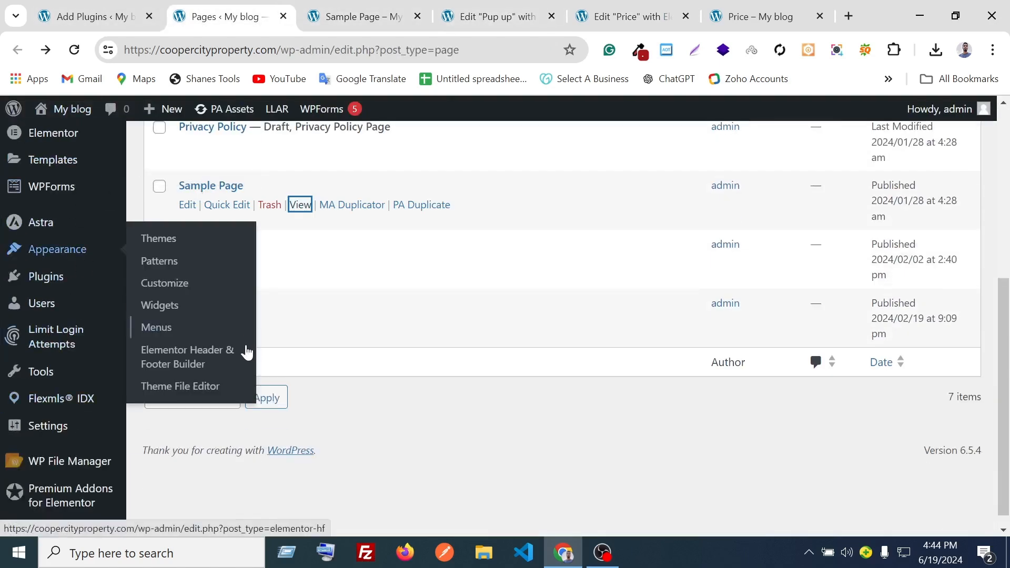
middle_click(210, 354)
click(303, 8)
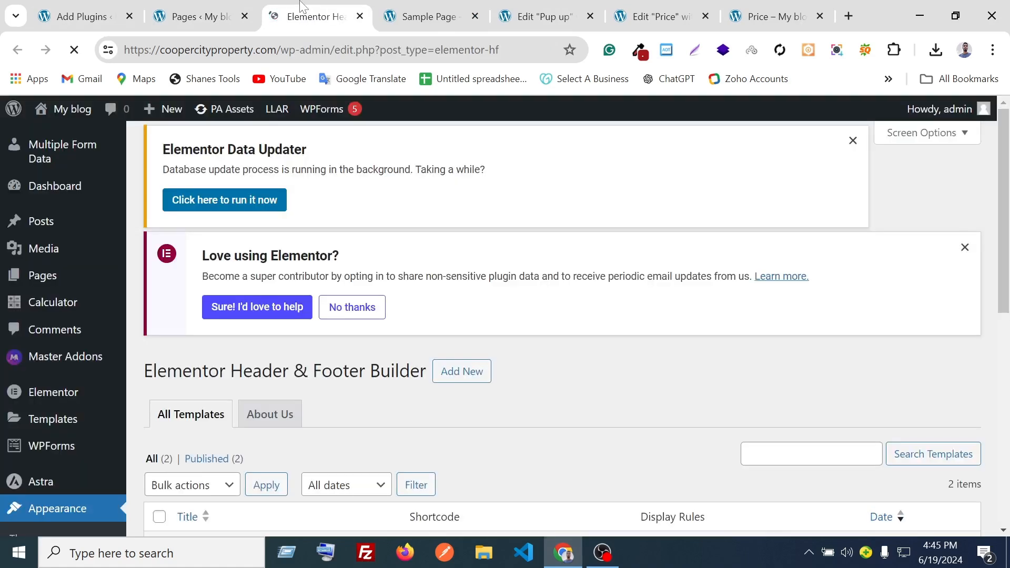
Open the ff template in a new tab for editing with Elementor.
scroll(451, 361, down, 4)
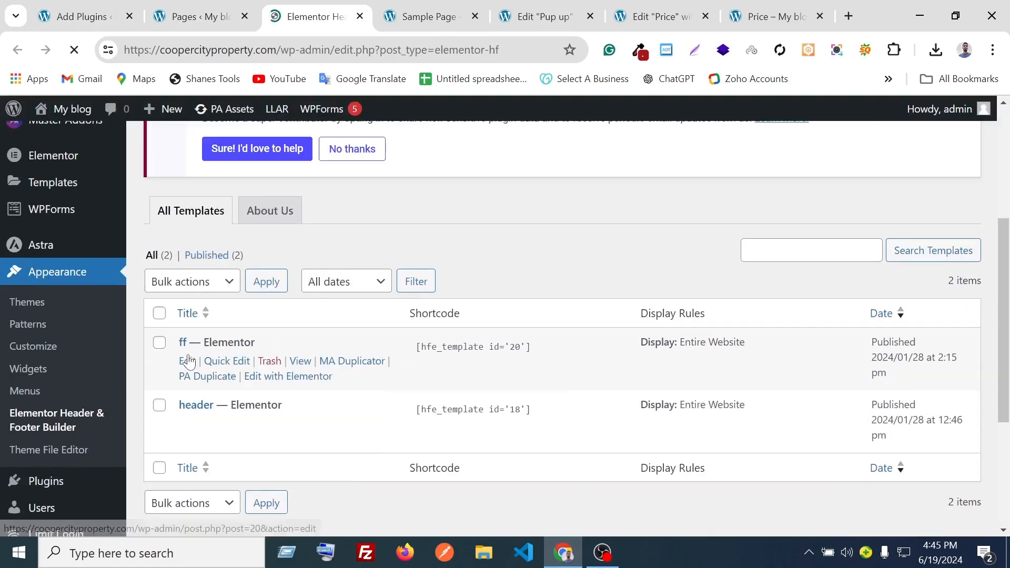
middle_click(300, 376)
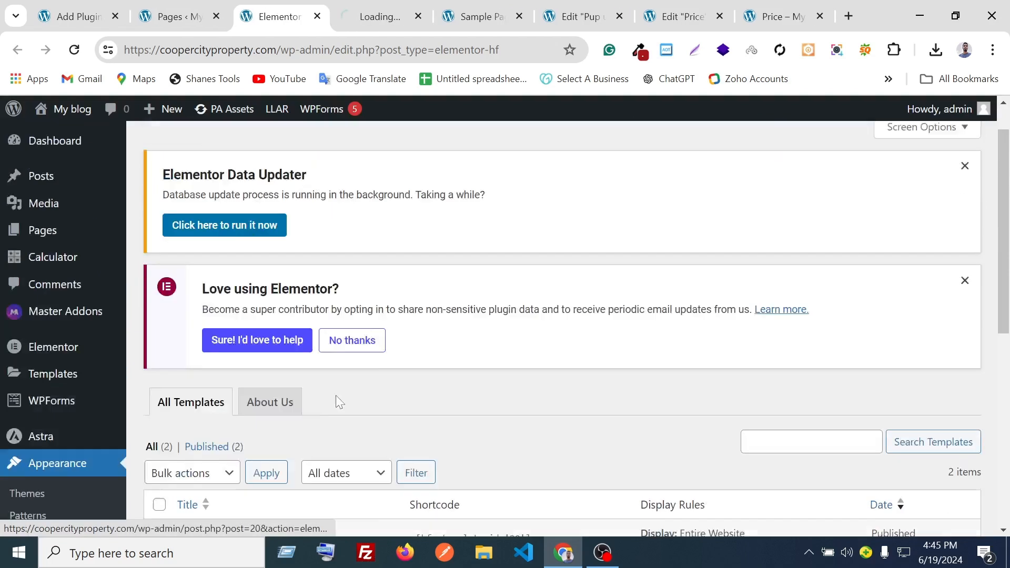
click(380, 11)
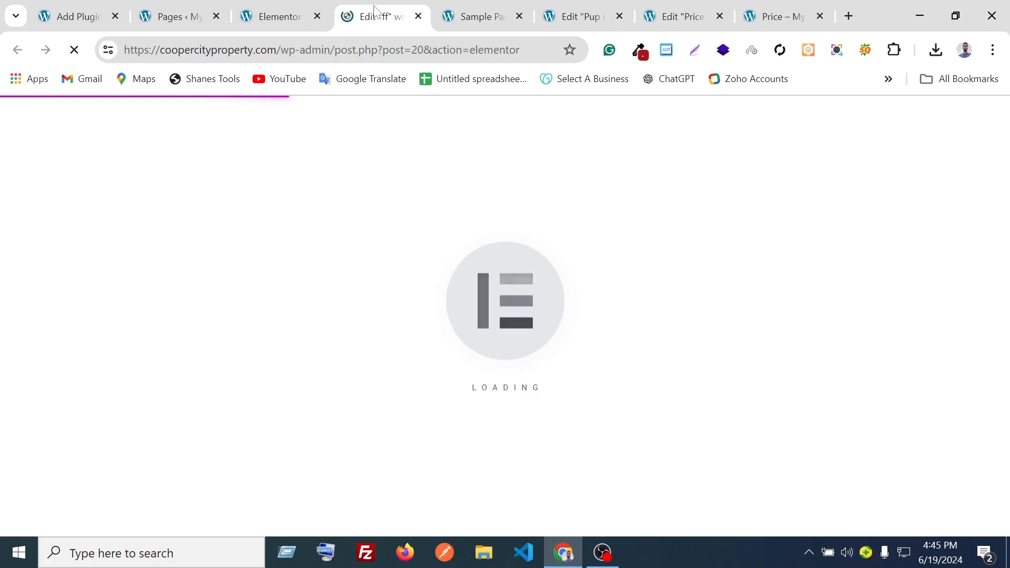
click(771, 15)
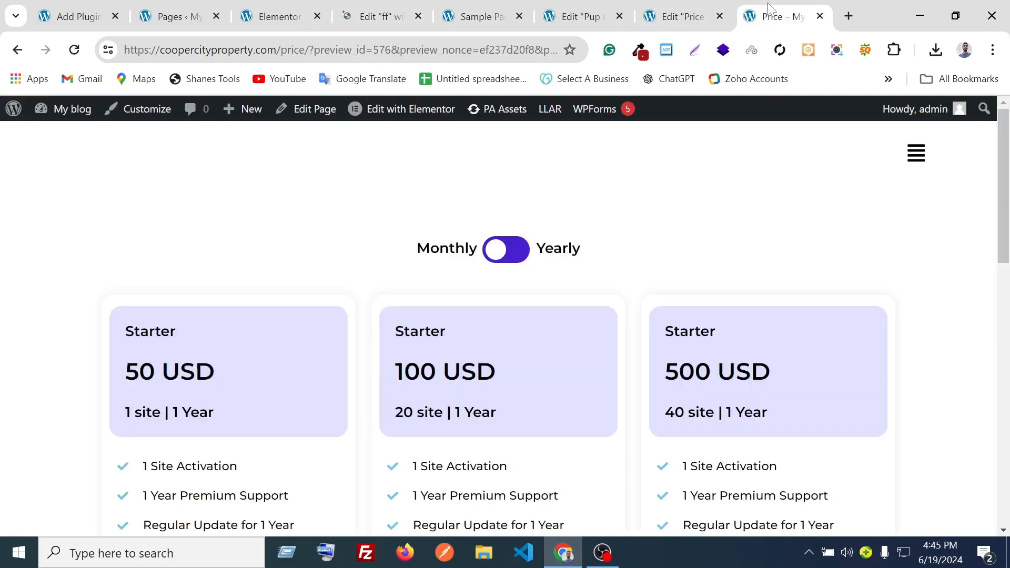
click(667, 8)
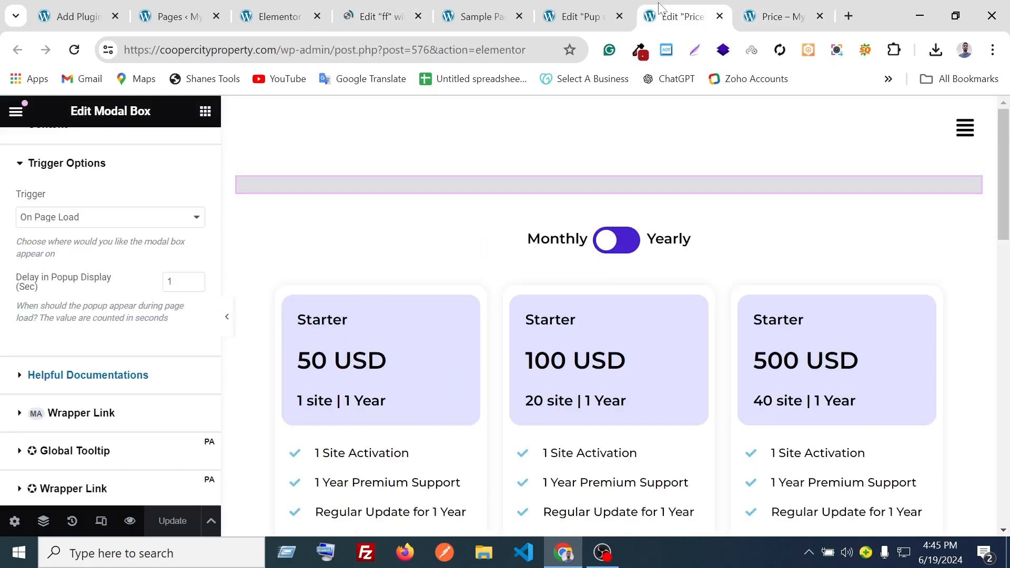
click(763, 8)
click(379, 16)
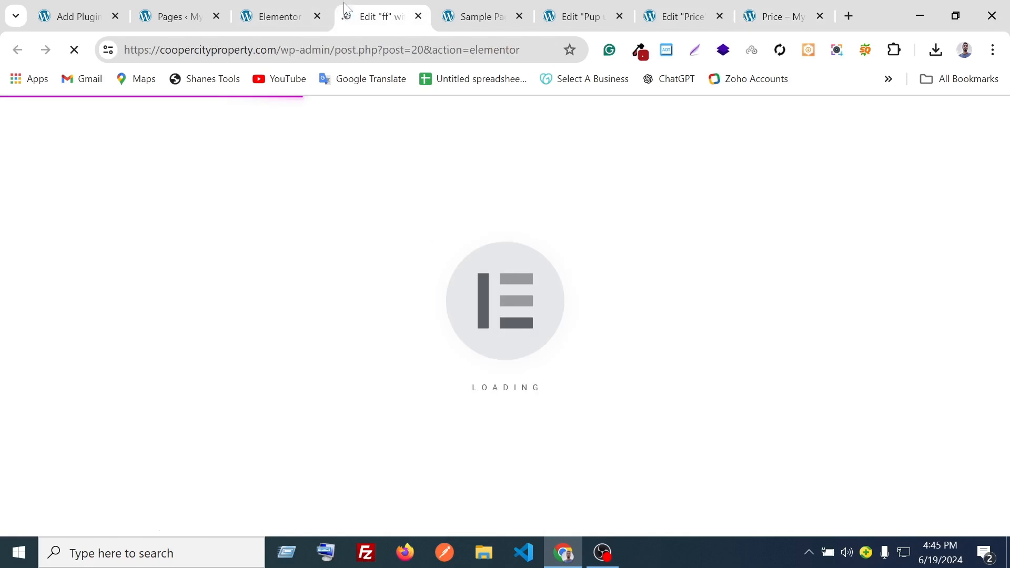
click(770, 8)
click(687, 17)
click(579, 17)
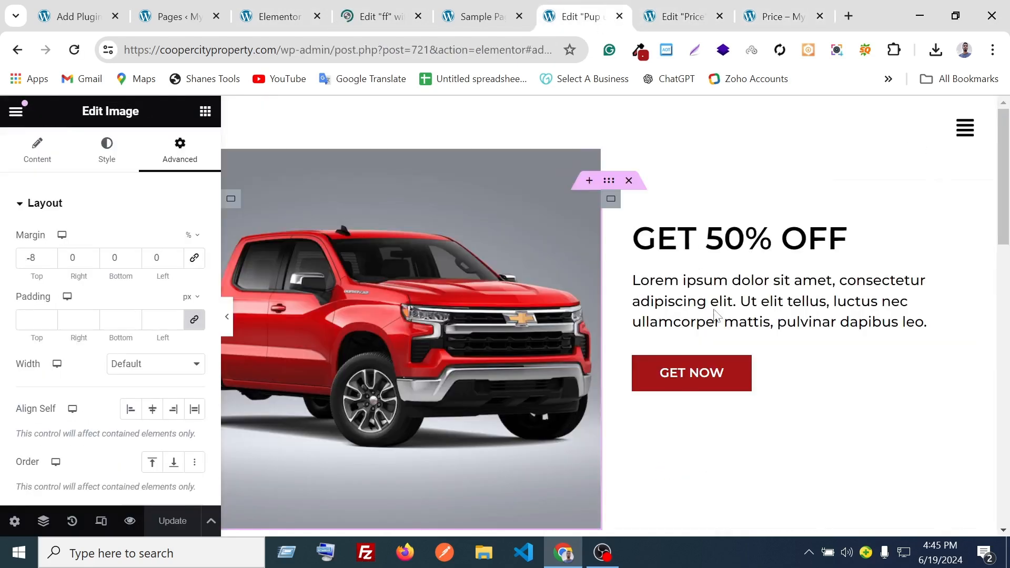
click(484, 8)
Display the context options for the Modal Box widget in the Price page editor and return to the ff template editor.
click(684, 10)
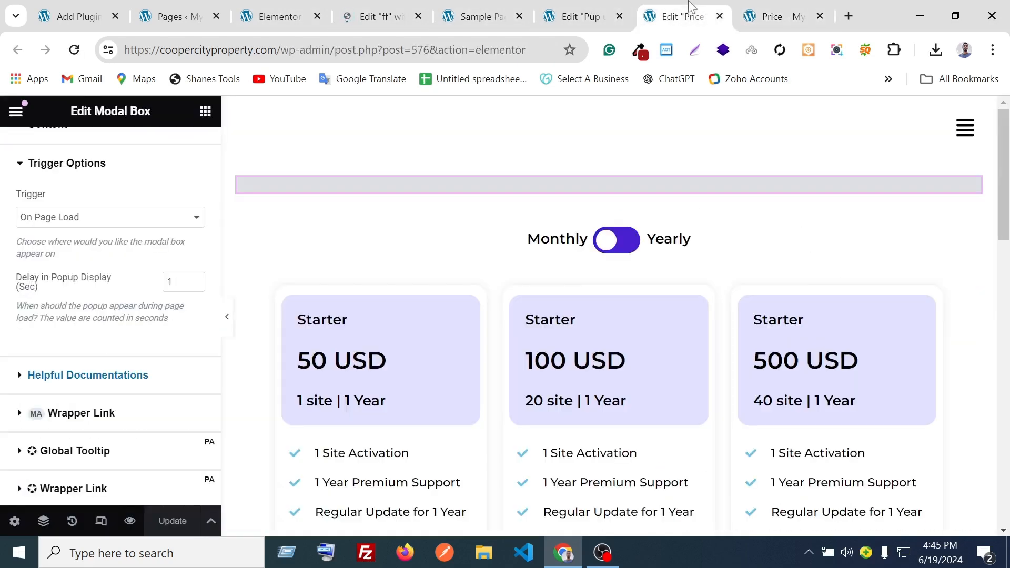
right_click(671, 190)
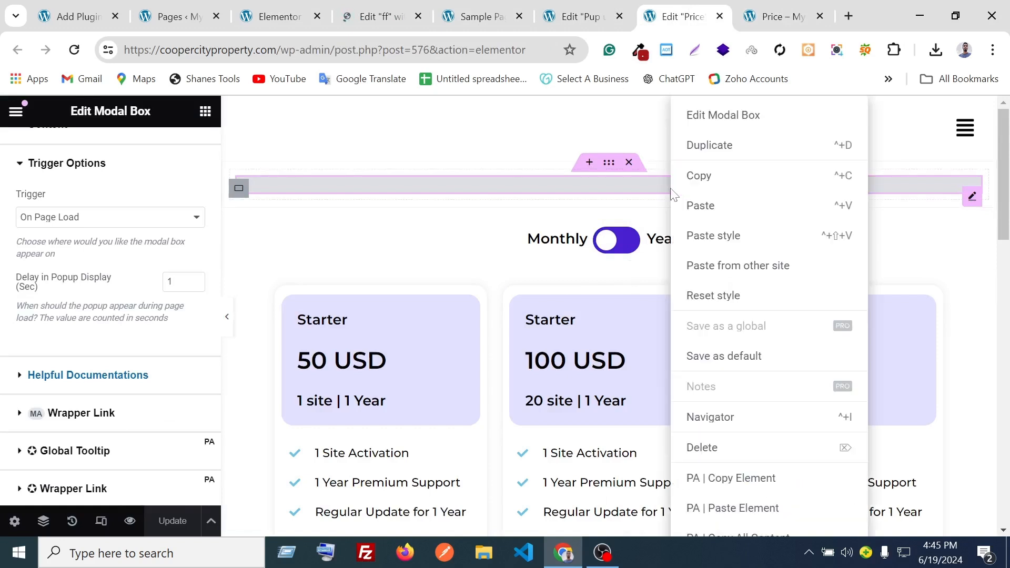
click(386, 10)
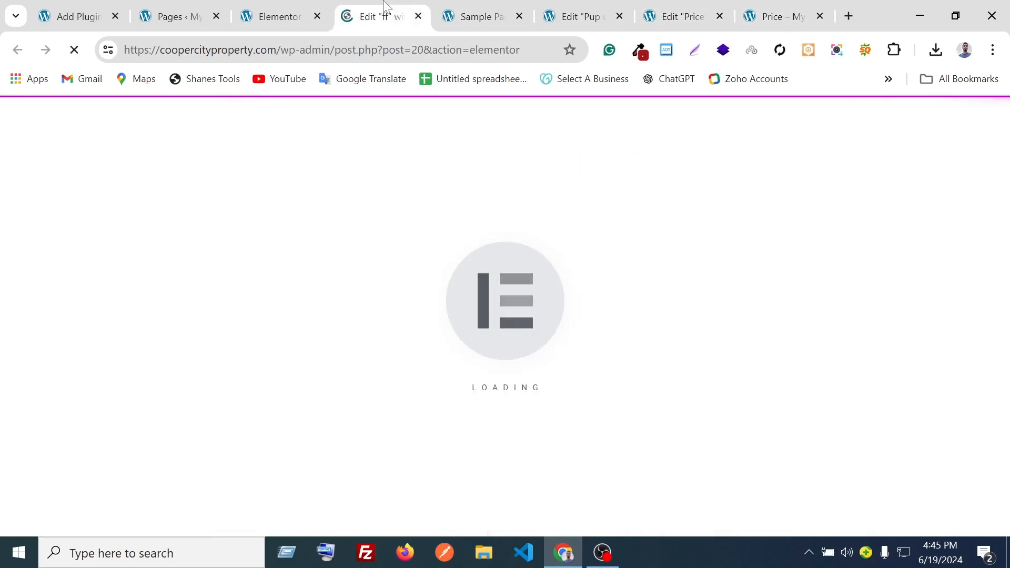
click(602, 553)
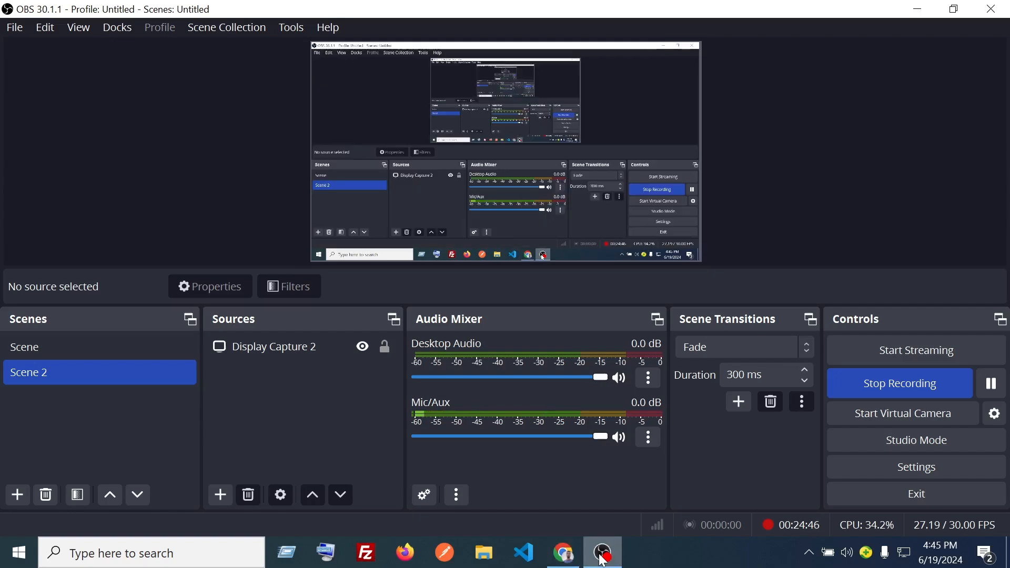
click(602, 558)
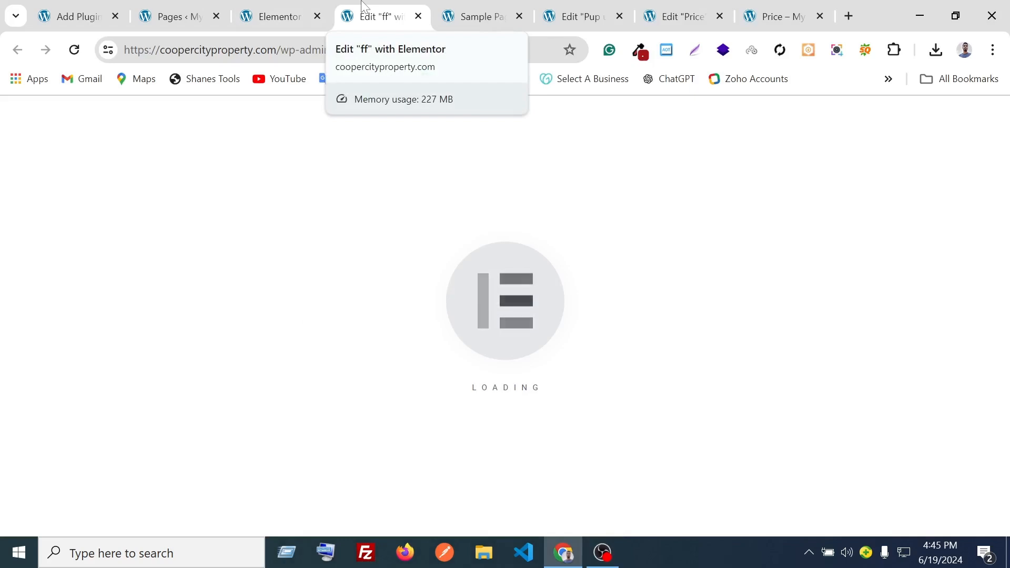
click(603, 553)
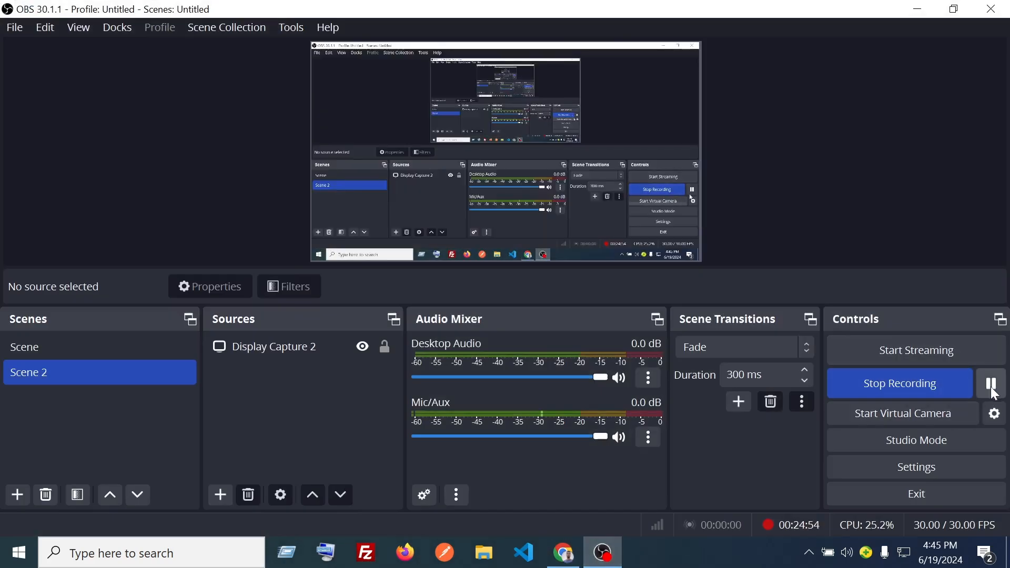
click(993, 384)
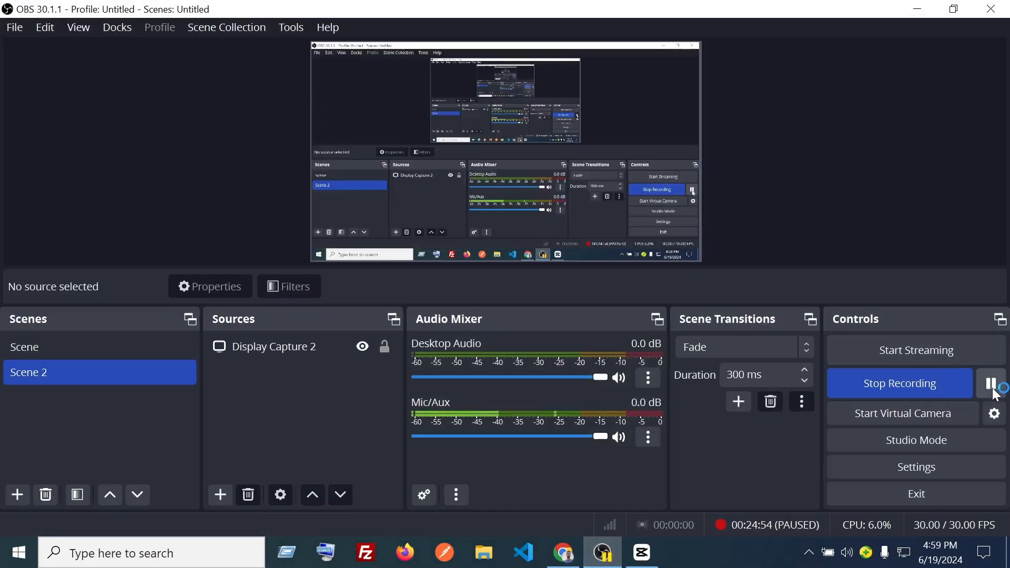
click(995, 389)
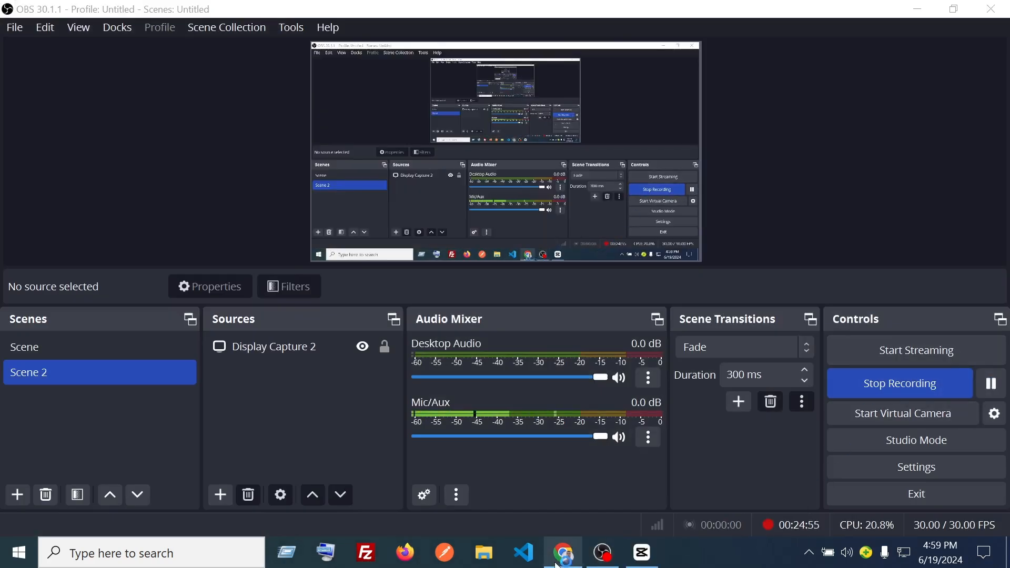
click(576, 553)
Examine the WP_MEMORY_LIMIT definition in wp-config.php in WP File Manager and look through the installed plugins.
scroll(395, 309, up, 5)
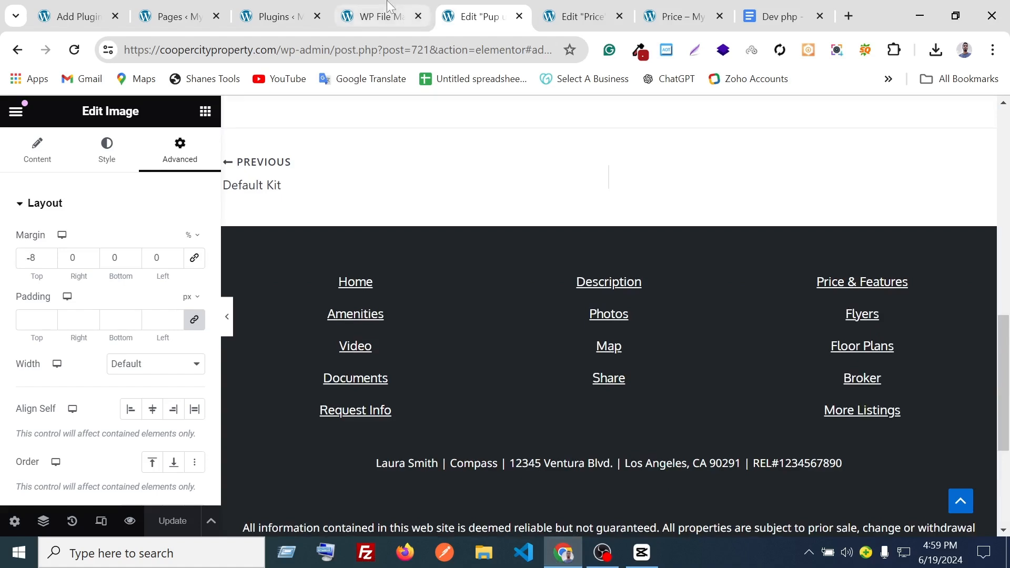
click(368, 14)
scroll(558, 279, down, 5)
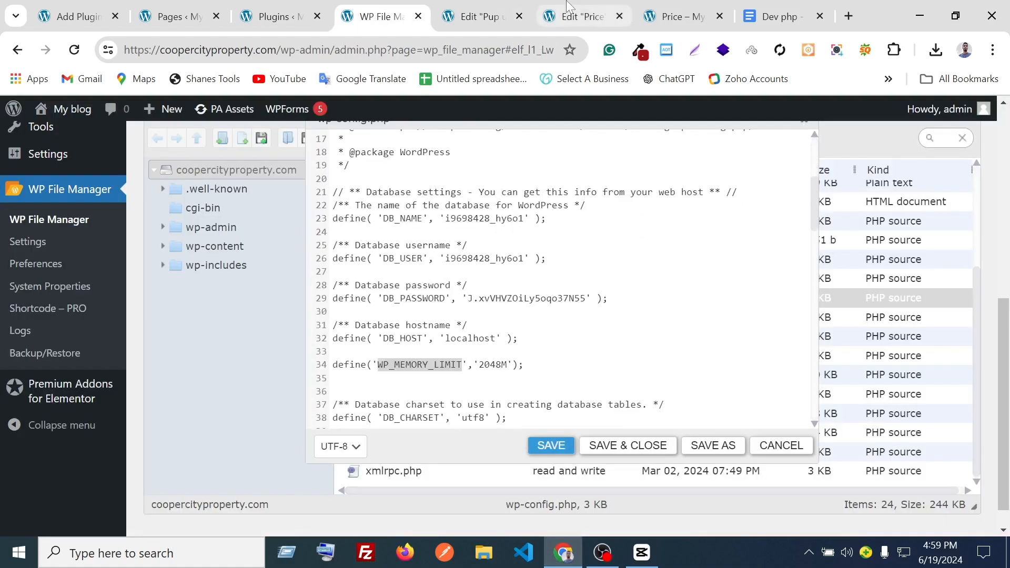
click(274, 16)
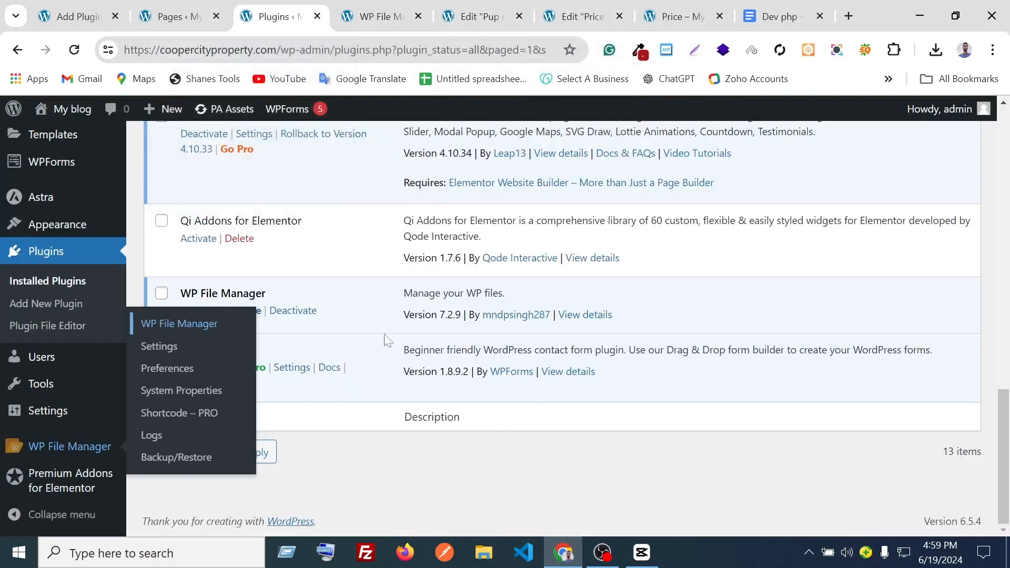
scroll(521, 425, up, 4)
scroll(521, 425, up, 2)
Review the Pup up template's layout and the Modal Box trigger options on the Price page in their Elementor editors.
click(478, 15)
scroll(308, 284, up, 10)
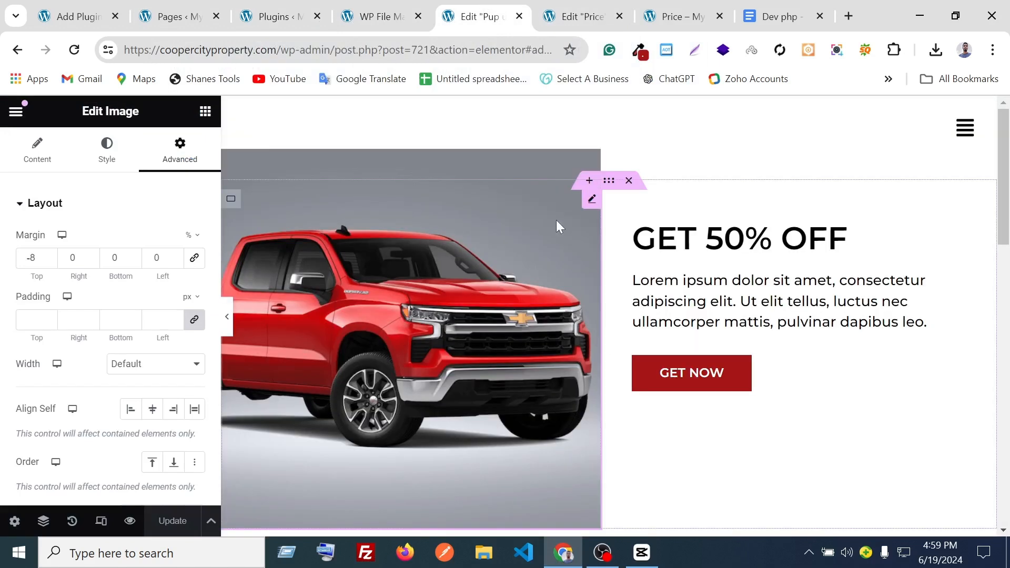
scroll(686, 424, down, 15)
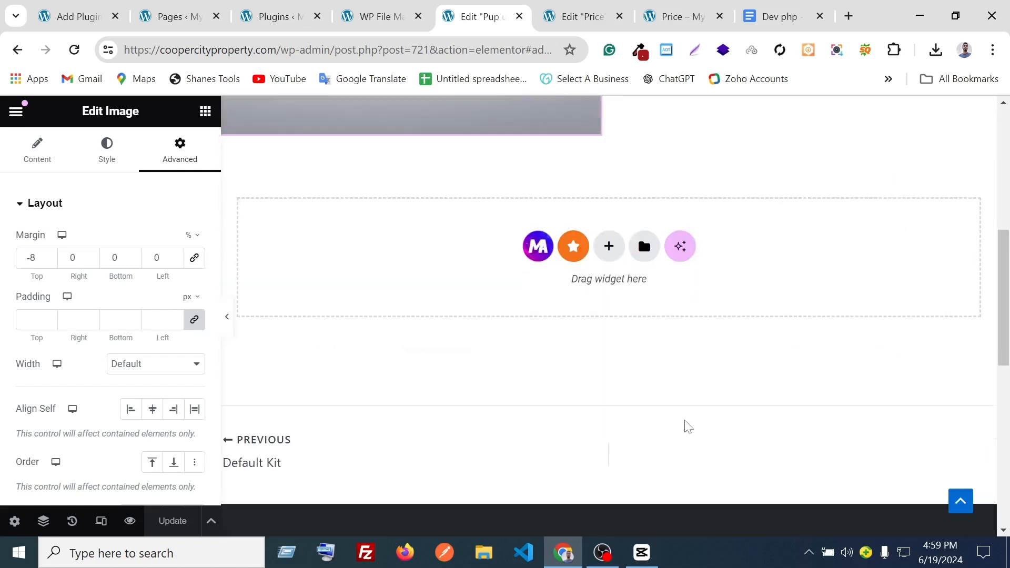
scroll(411, 354, up, 15)
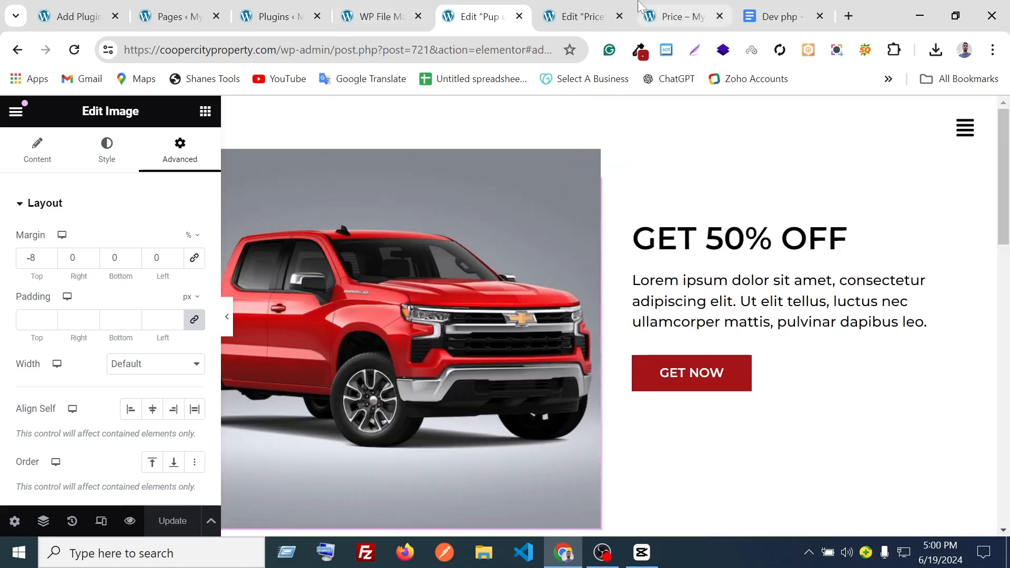
click(581, 17)
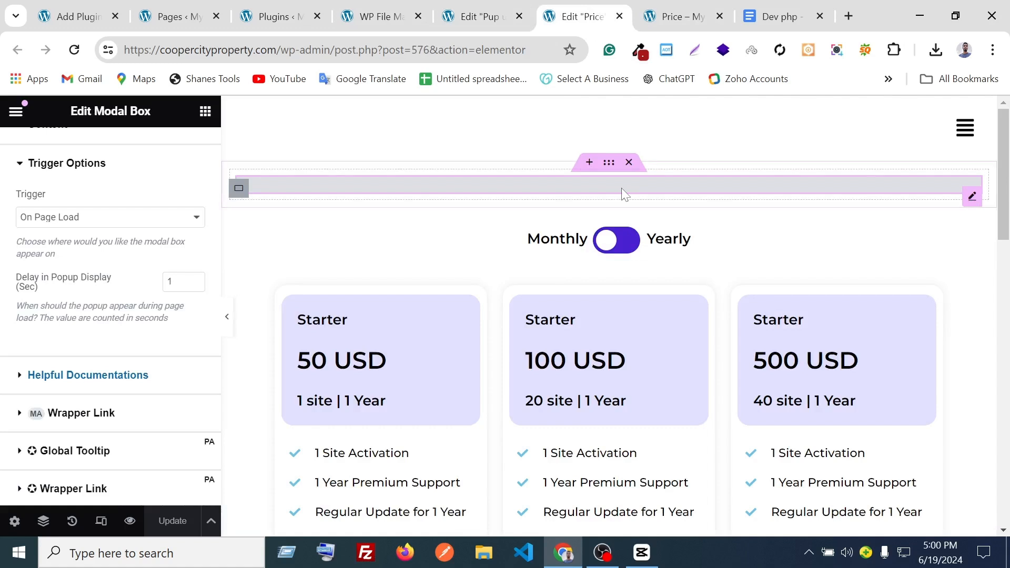
click(501, 8)
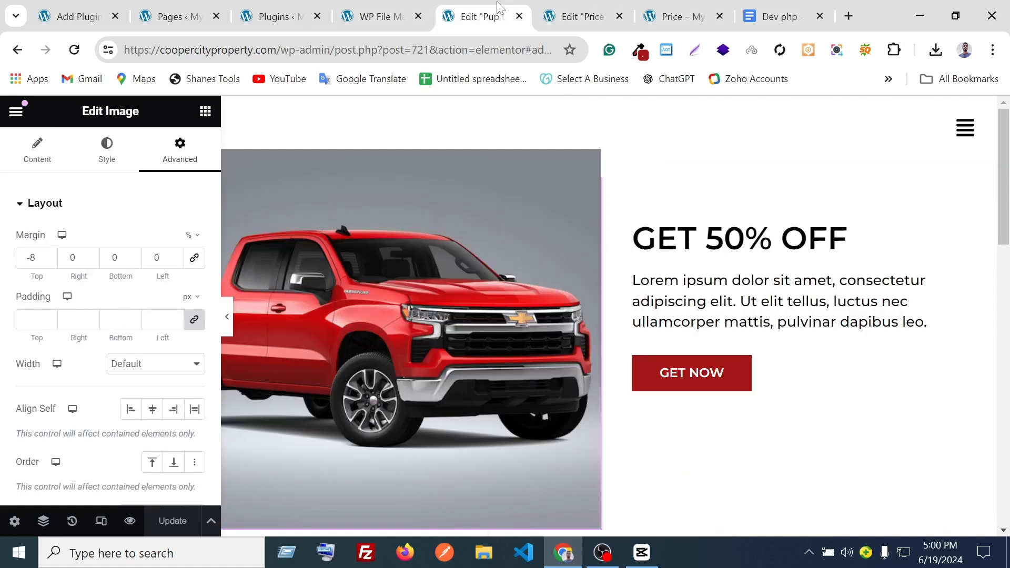
Examine the popup on the Price page preview and close it.
click(673, 8)
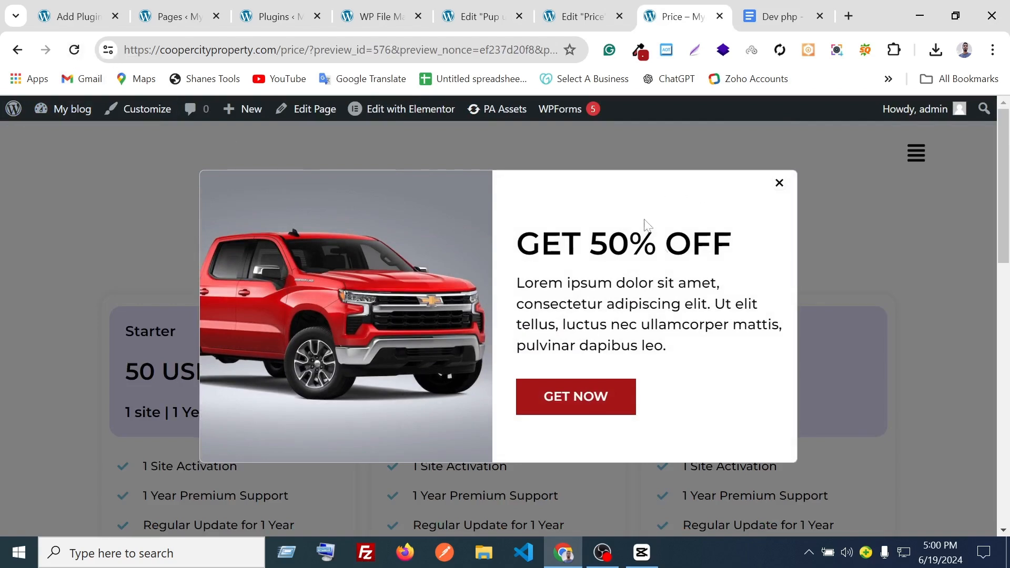
click(779, 183)
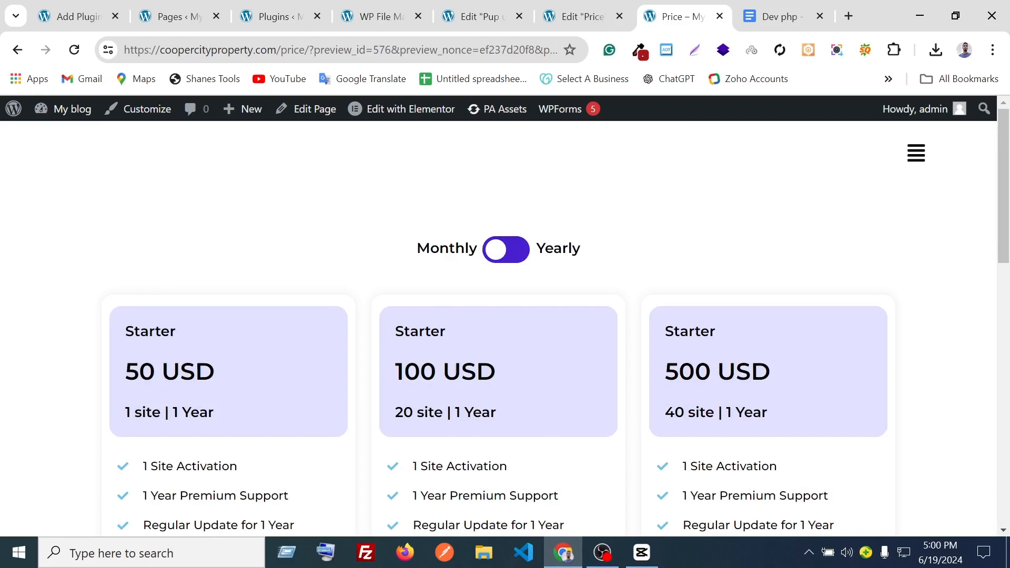
double_click(435, 341)
click(807, 320)
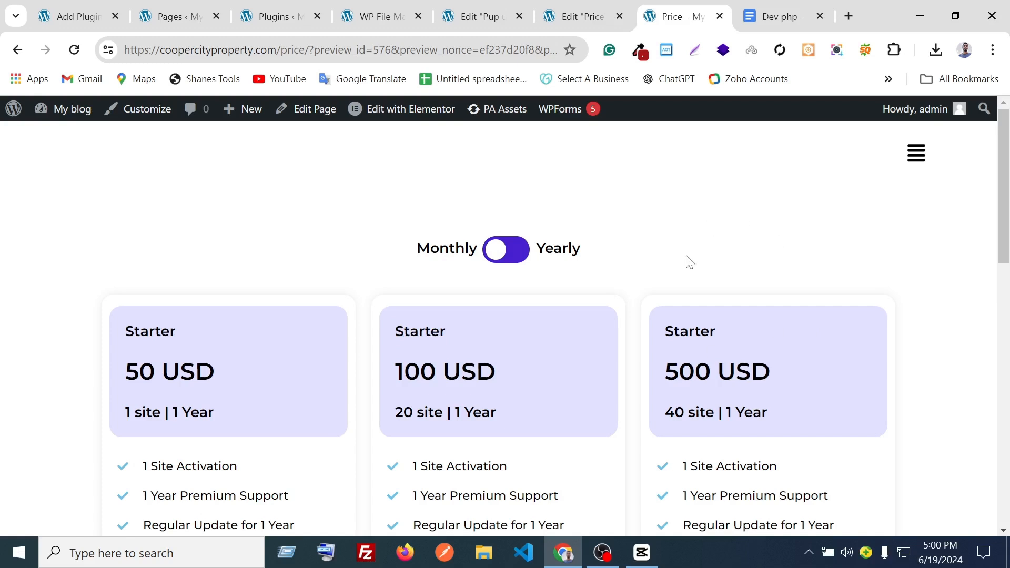